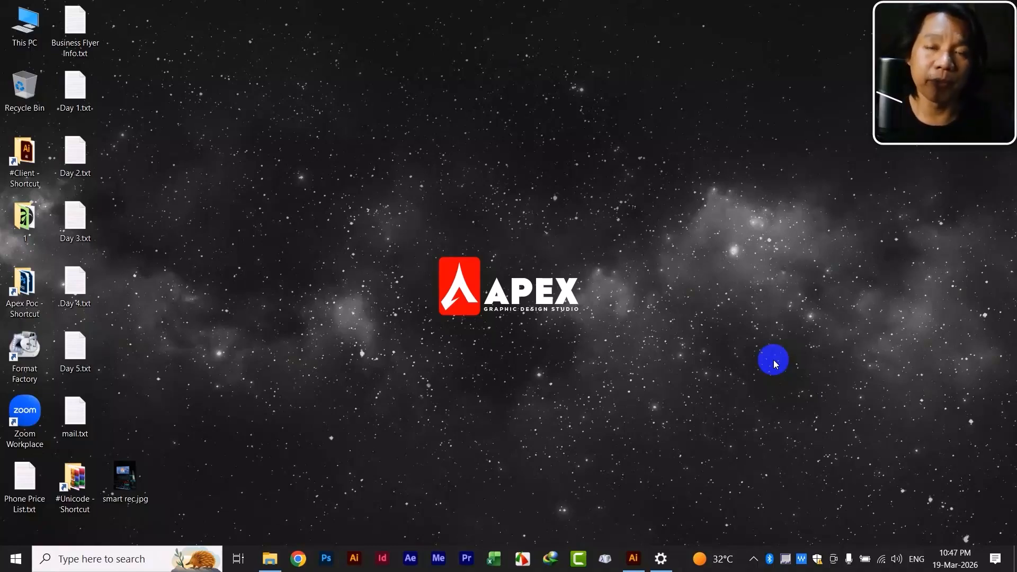
Switch to Illustrator and examine the orange and green color swatches with their gradients beside the artboard
click(632, 559)
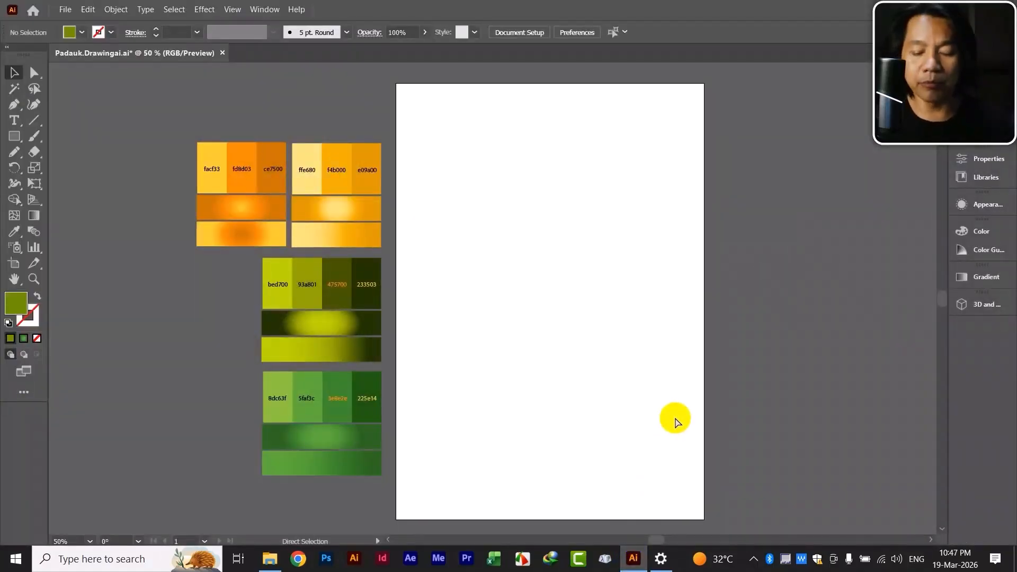
key(ctrl+equal)
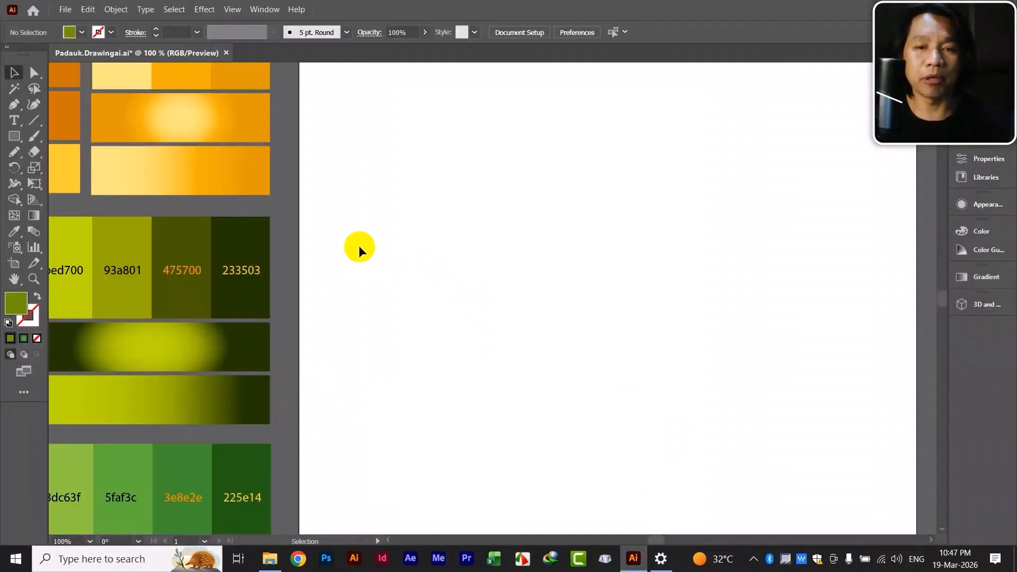
drag(253, 220, 692, 336)
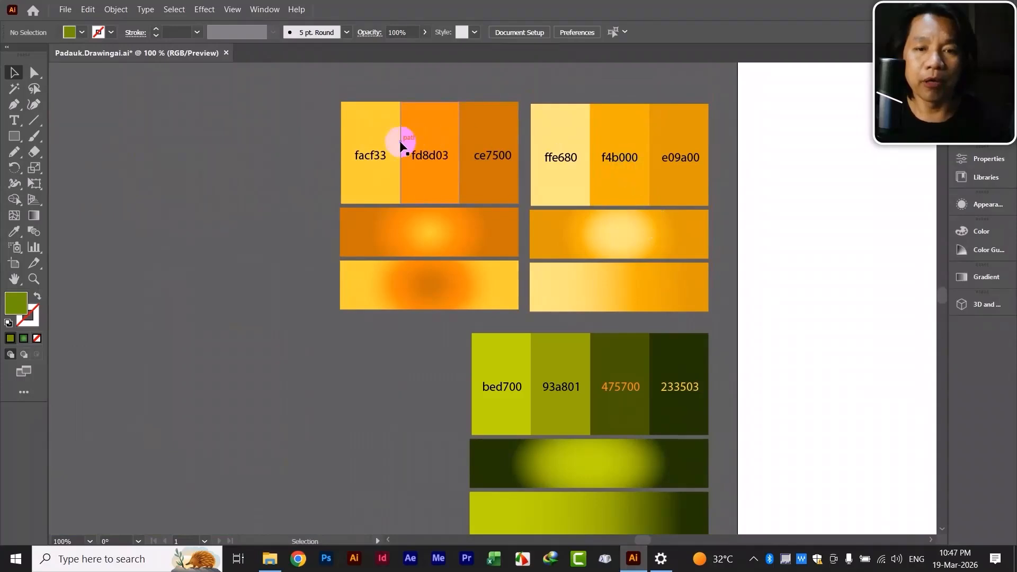
drag(793, 319, 515, 313)
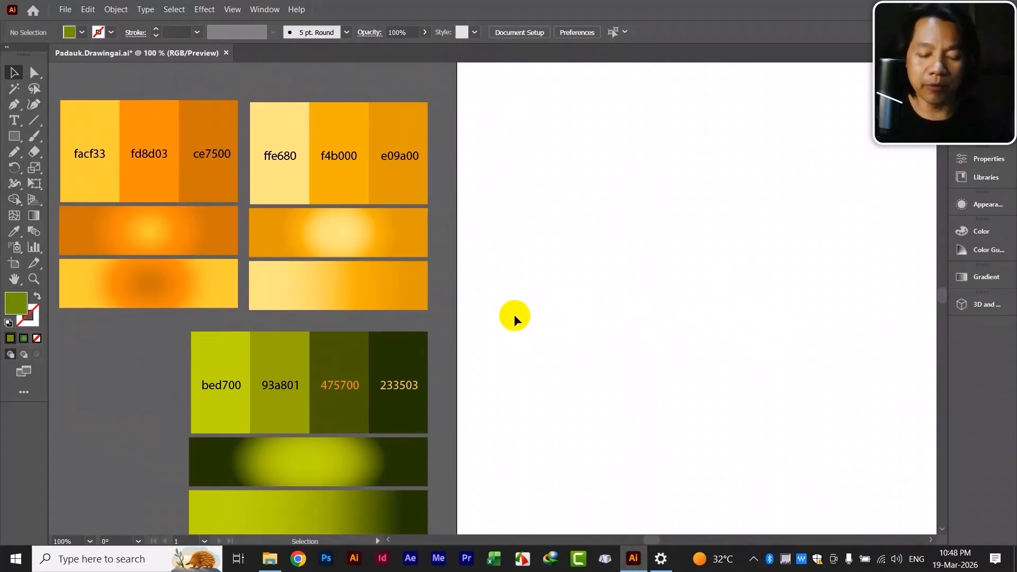
key(ctrl+0)
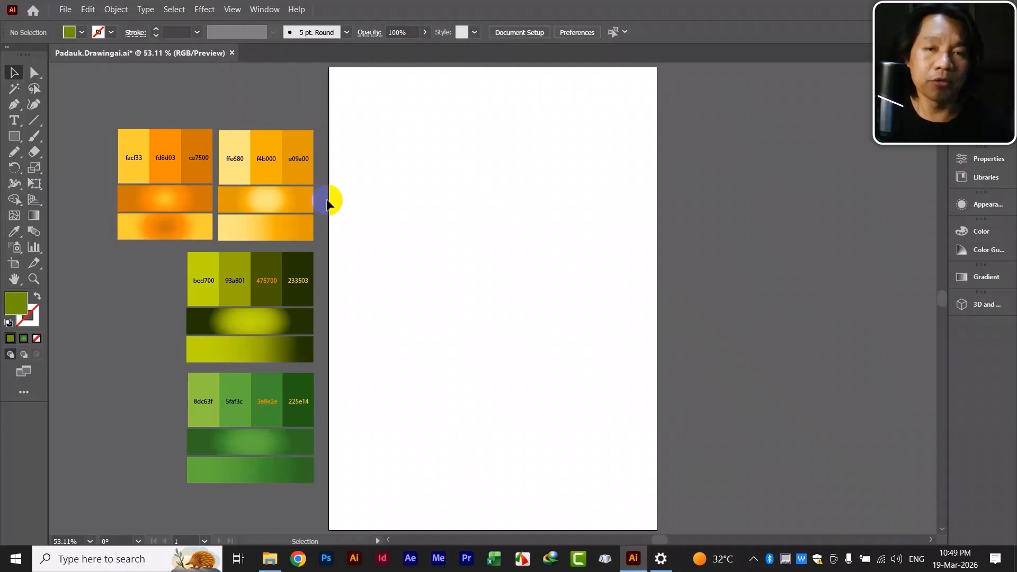
Place the reference photo padauk-11.jpg from the Padauk folder into the Illustrator document
click(270, 559)
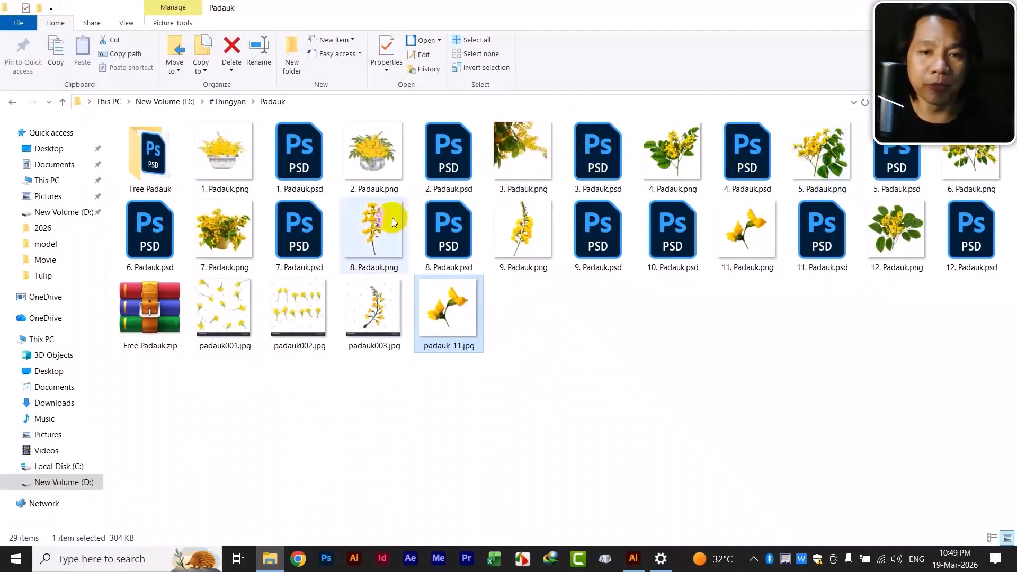
mouse_move(453, 316)
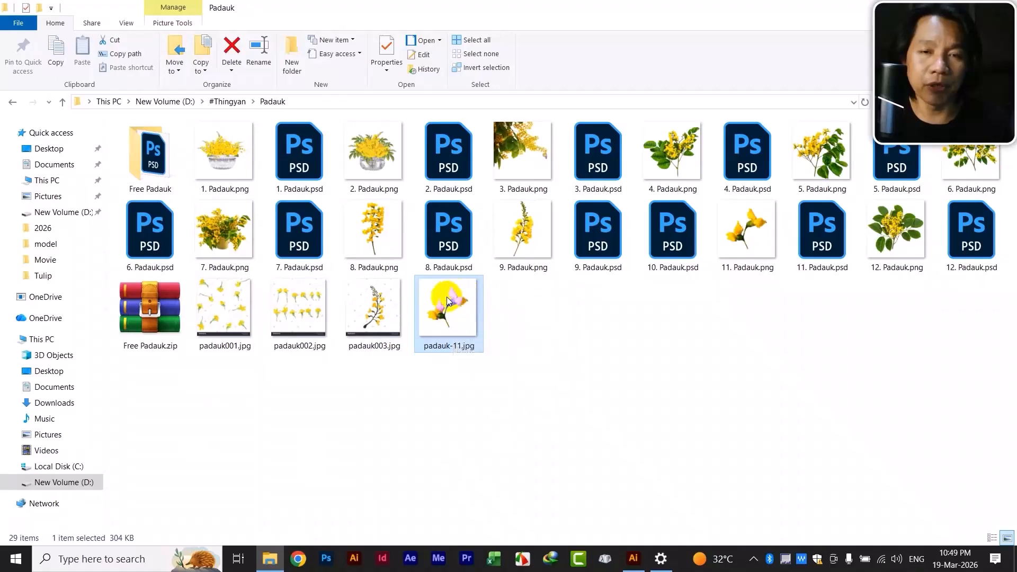
drag(450, 303, 740, 273)
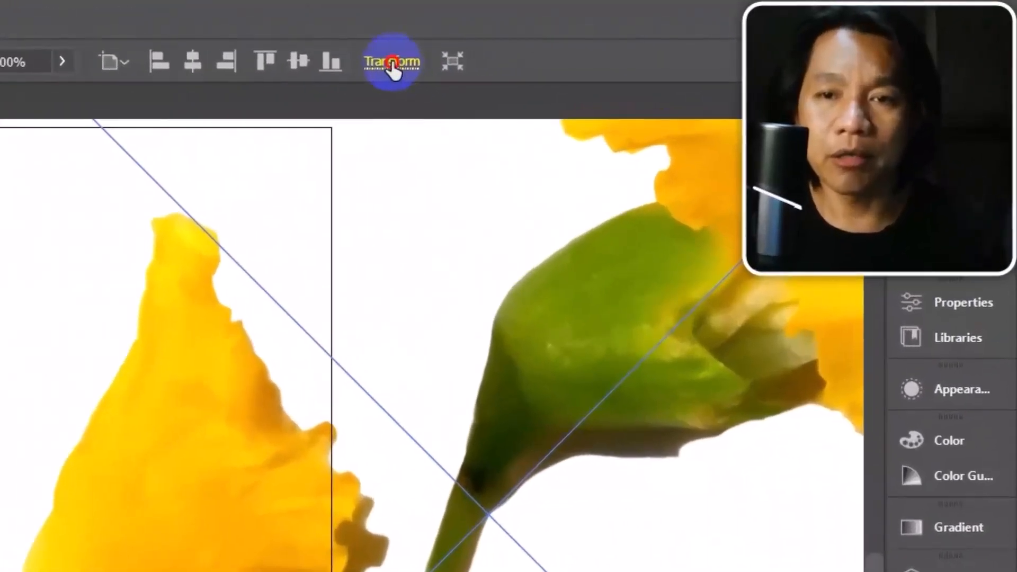
Resize the placed flower photo proportionally to a width of 512 pt
click(689, 32)
click(329, 103)
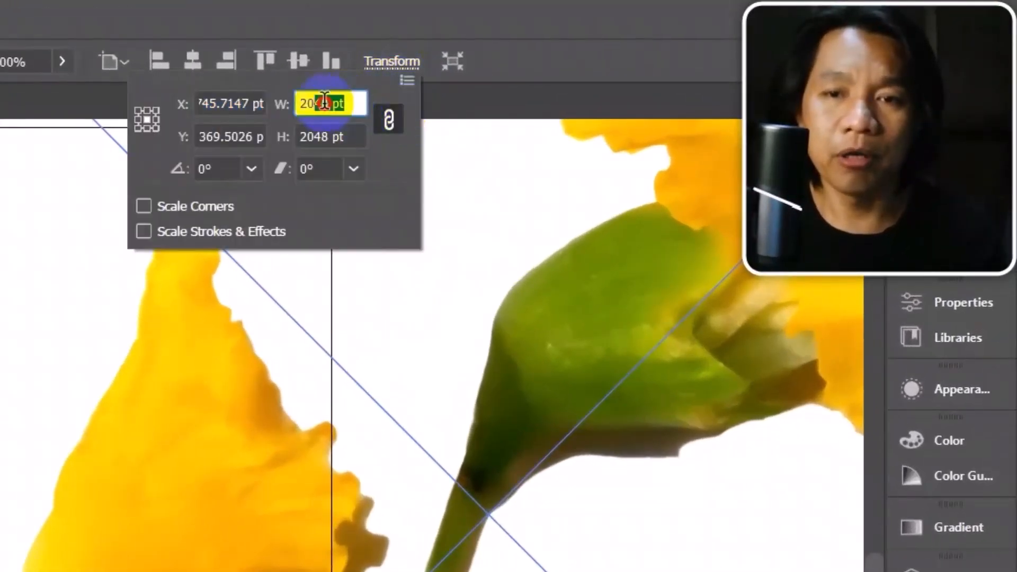
text(512)
key(Return)
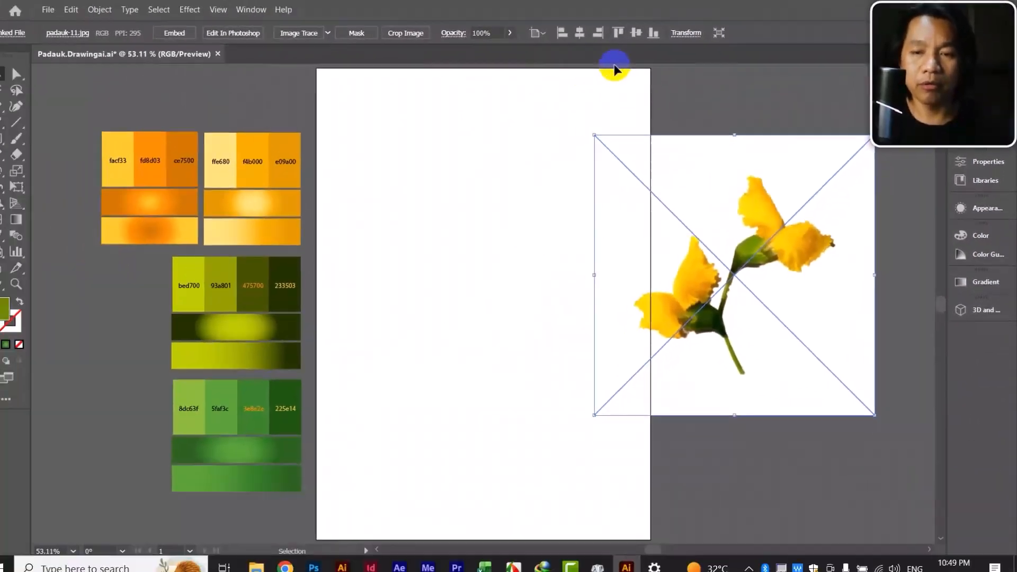
Position the flower photo just outside the artboard and embed it in the document
drag(751, 301, 610, 245)
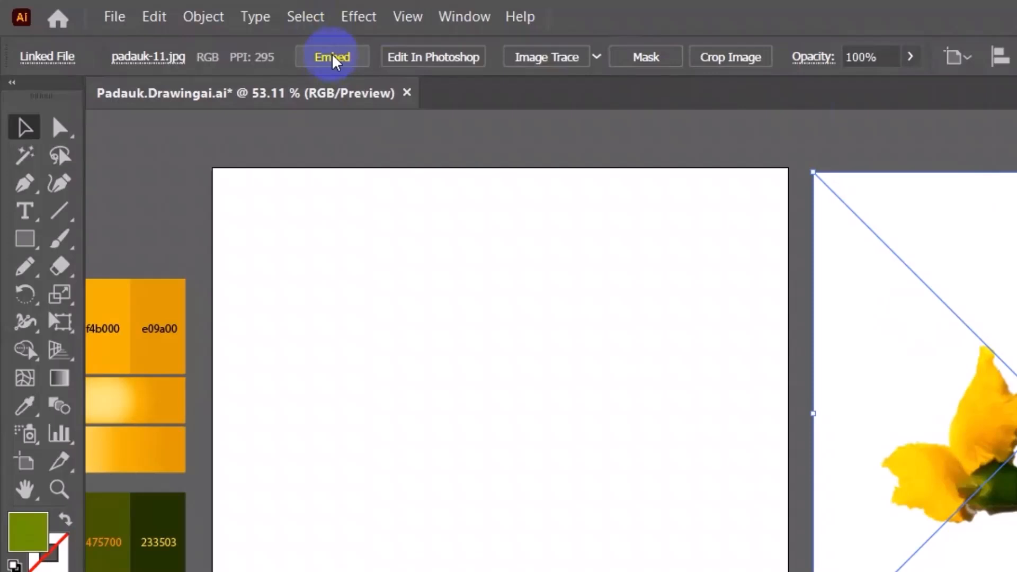
click(331, 59)
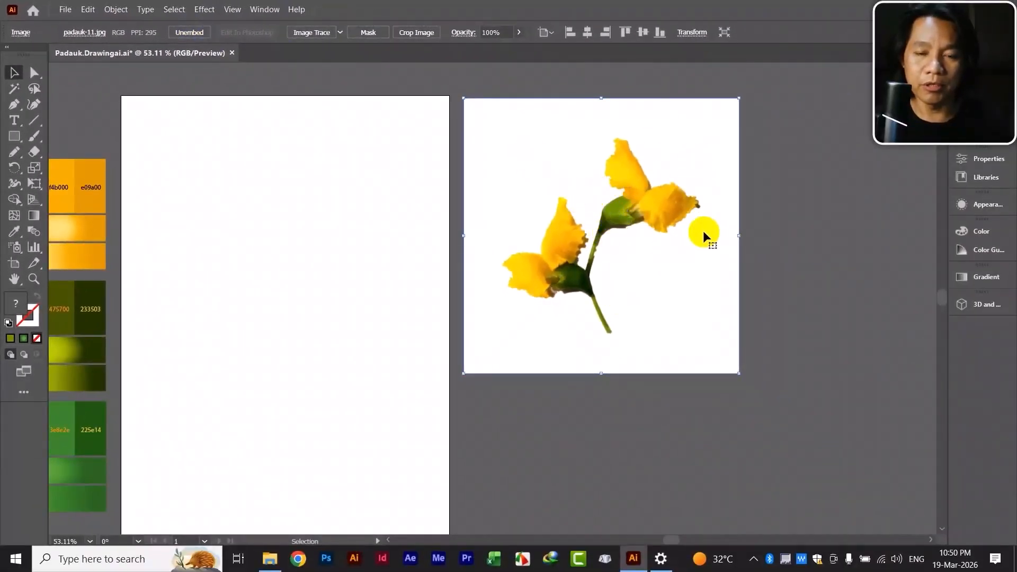
drag(553, 373, 587, 339)
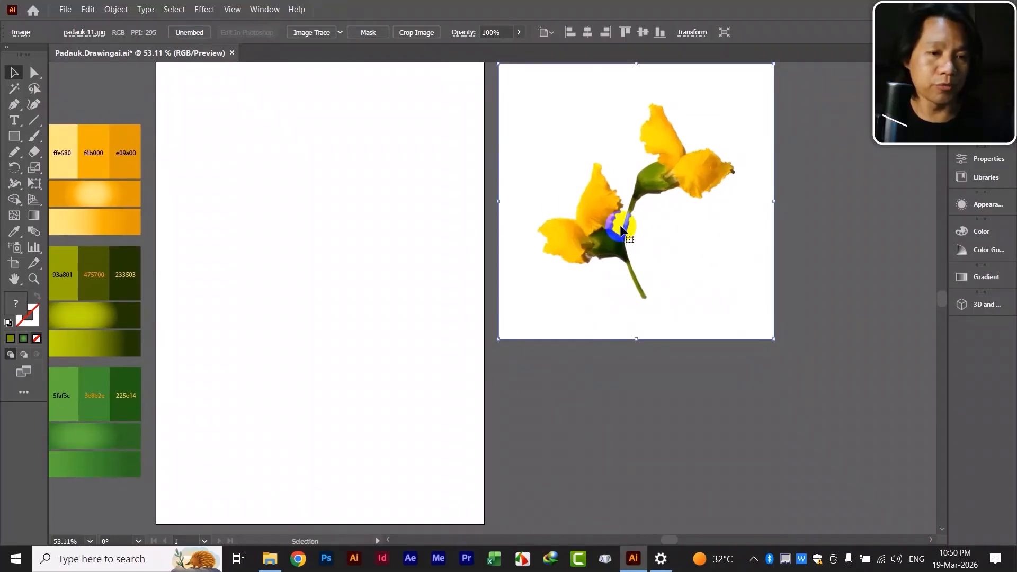
Set the Pencil tool's Fidelity to the midpoint between Accurate and Smooth
click(19, 155)
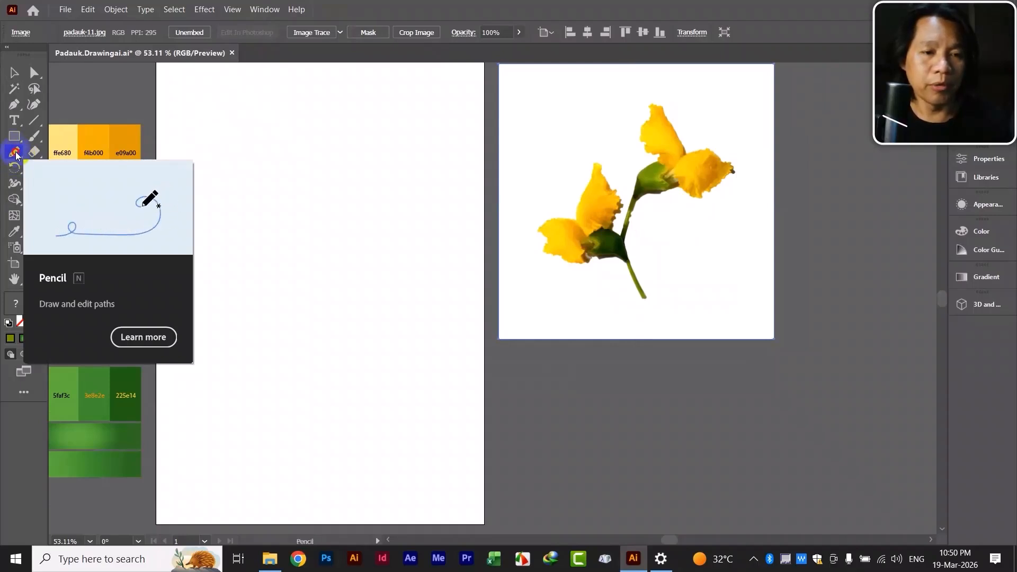
double_click(17, 155)
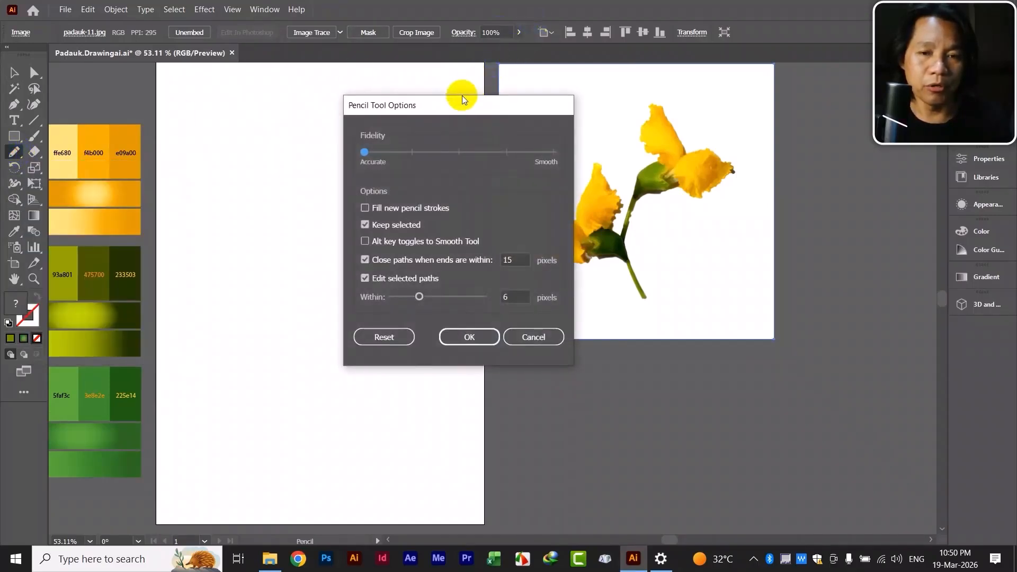
drag(462, 97, 376, 87)
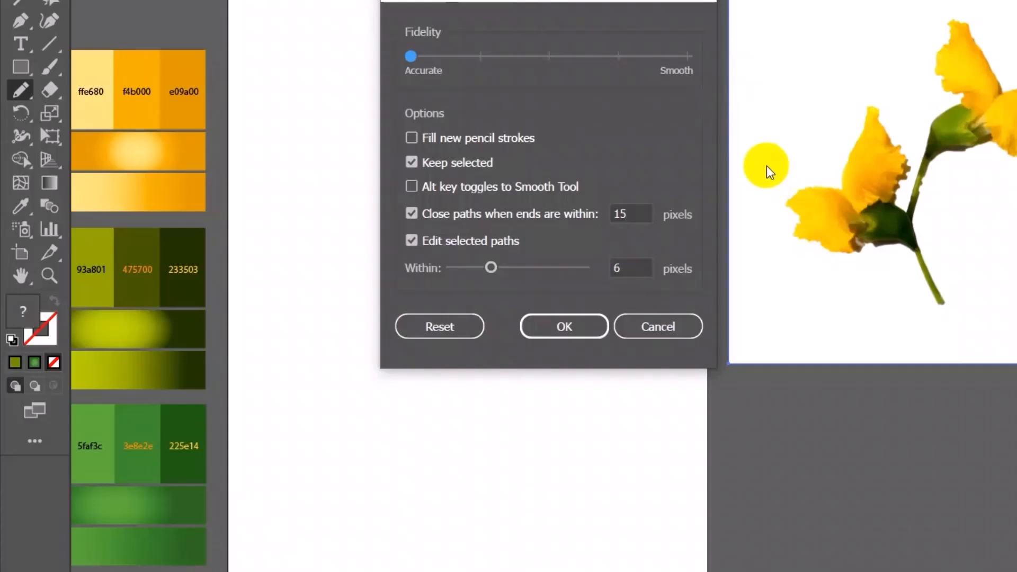
click(677, 73)
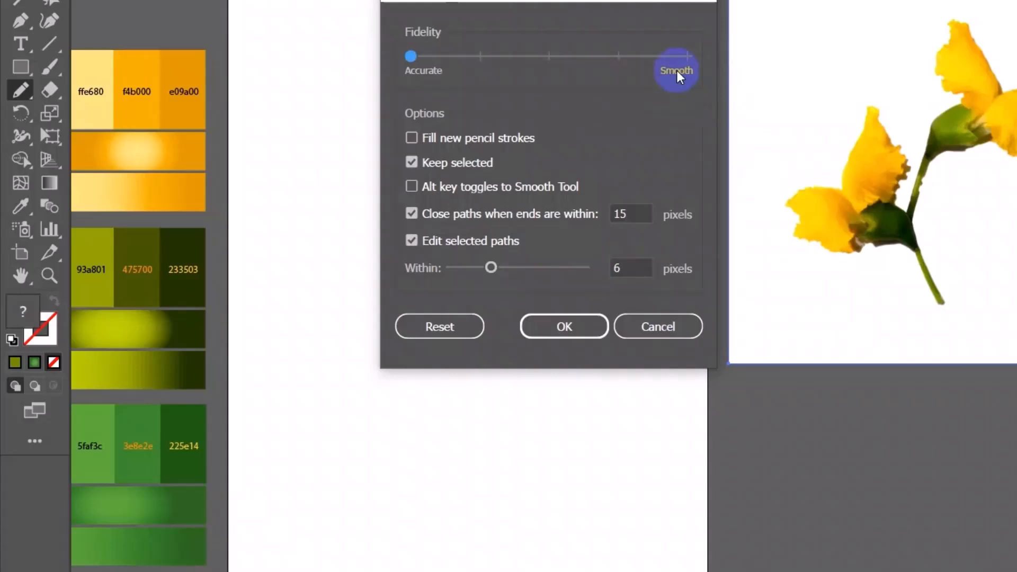
drag(411, 59, 527, 59)
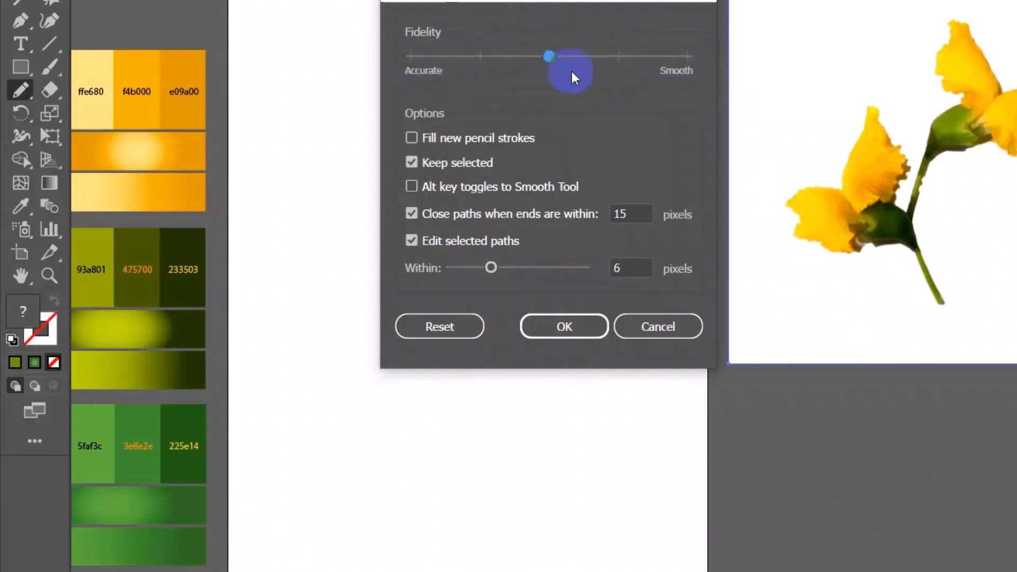
click(582, 326)
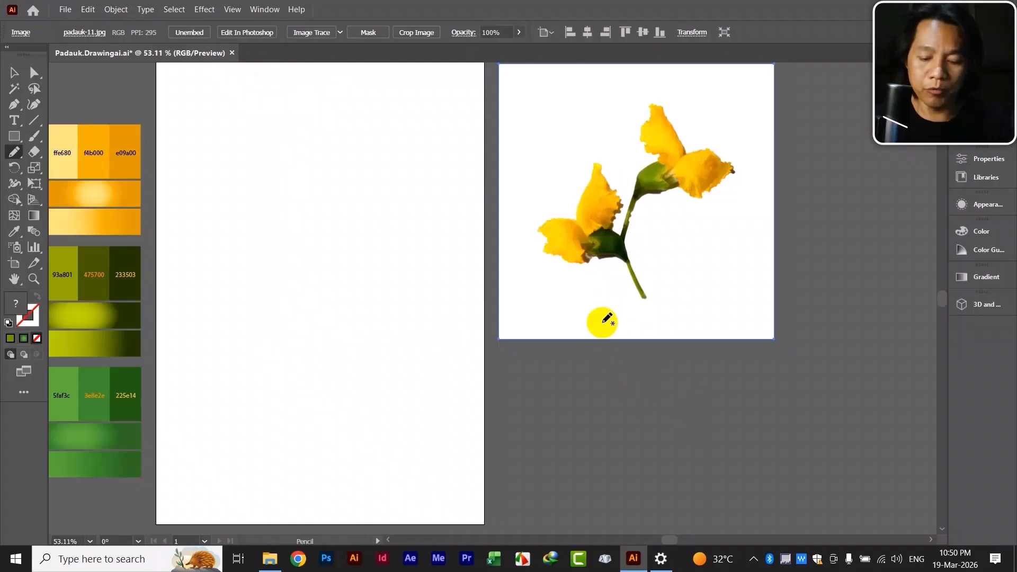
Draw the rounded lower-left petal as a closed Pencil outline with a notched edge, below the flower photo
key(ctrl+equal)
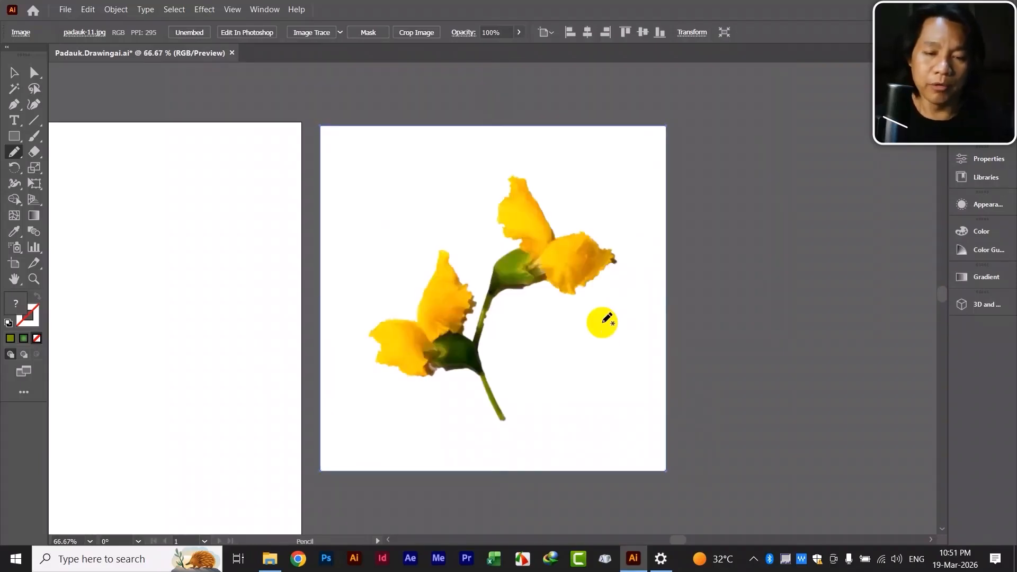
drag(549, 404, 586, 273)
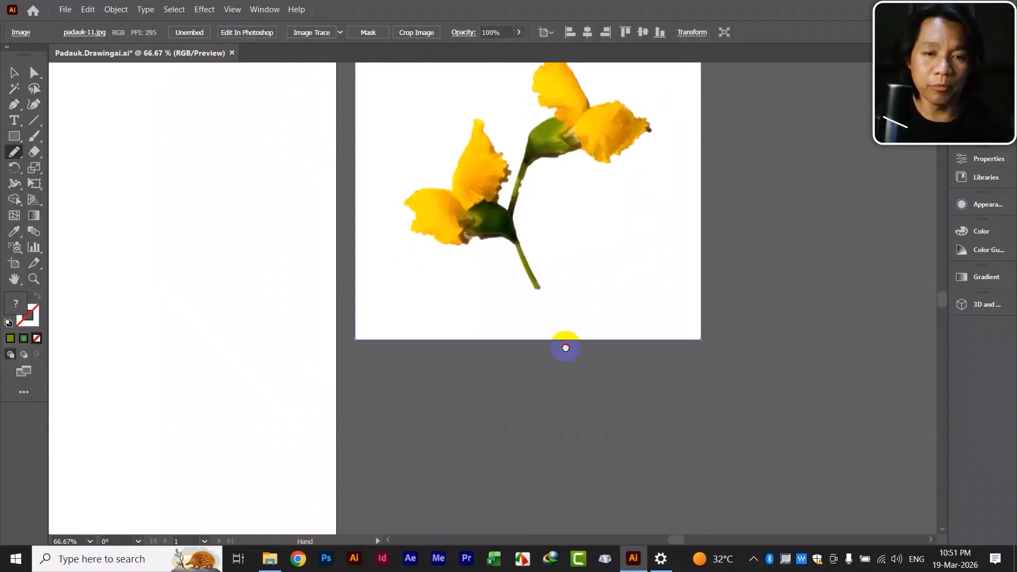
drag(563, 345, 561, 337)
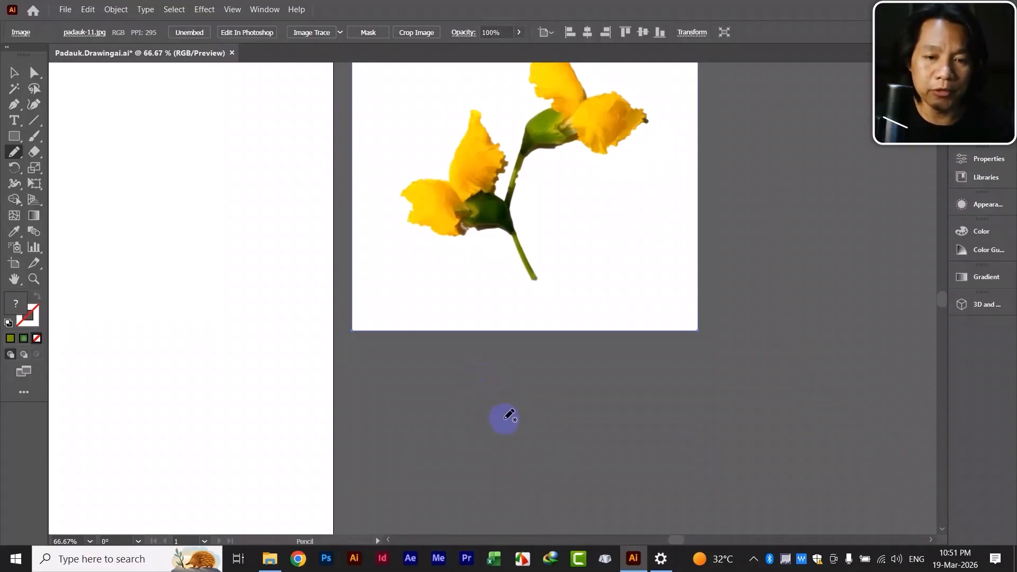
mouse_move(500, 439)
mouse_down()
mouse_move(481, 396)
mouse_move(432, 416)
mouse_move(447, 426)
mouse_move(450, 450)
mouse_move(488, 461)
mouse_move(506, 430)
mouse_up()
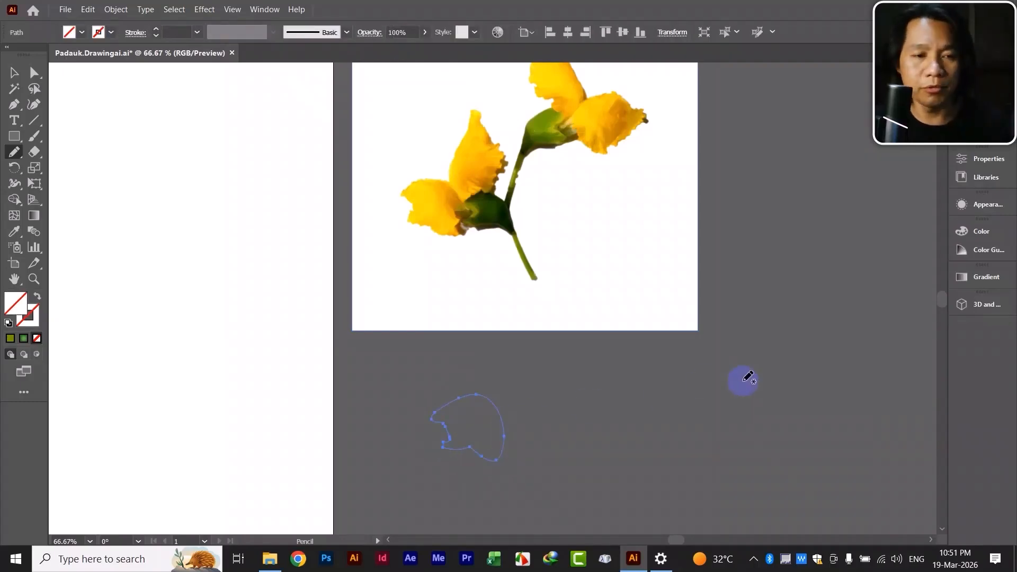
Fill the rounded petal with the yellow facf33 swatch color using the Eyedropper, and deselect it
click(7, 234)
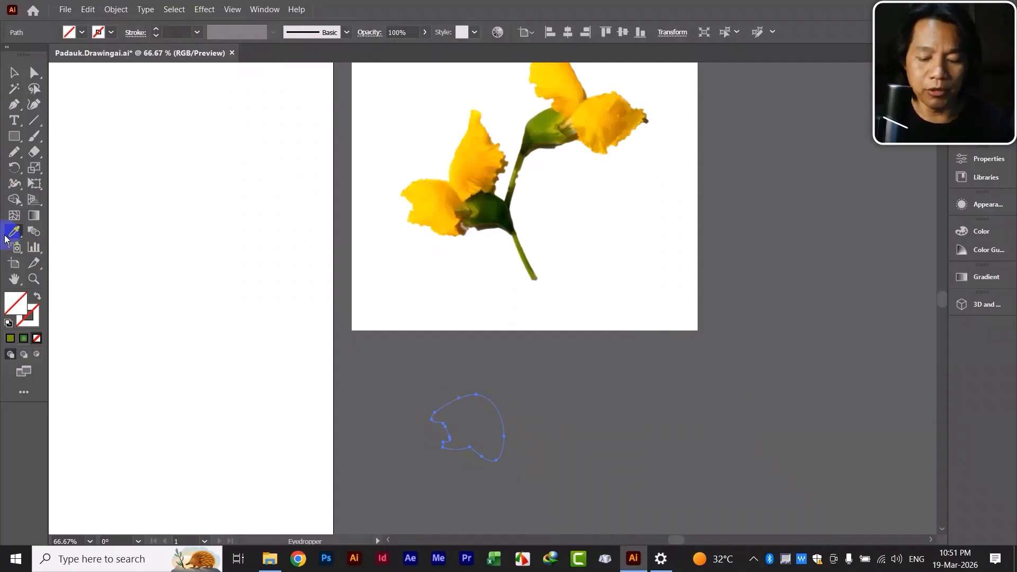
key(ctrl+minus)
key(ctrl+minus)
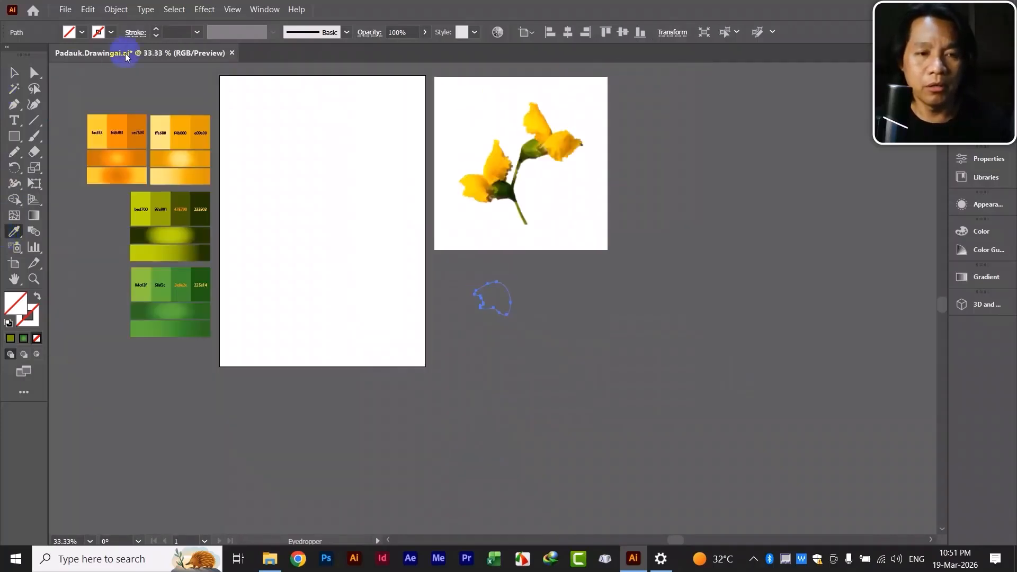
click(99, 131)
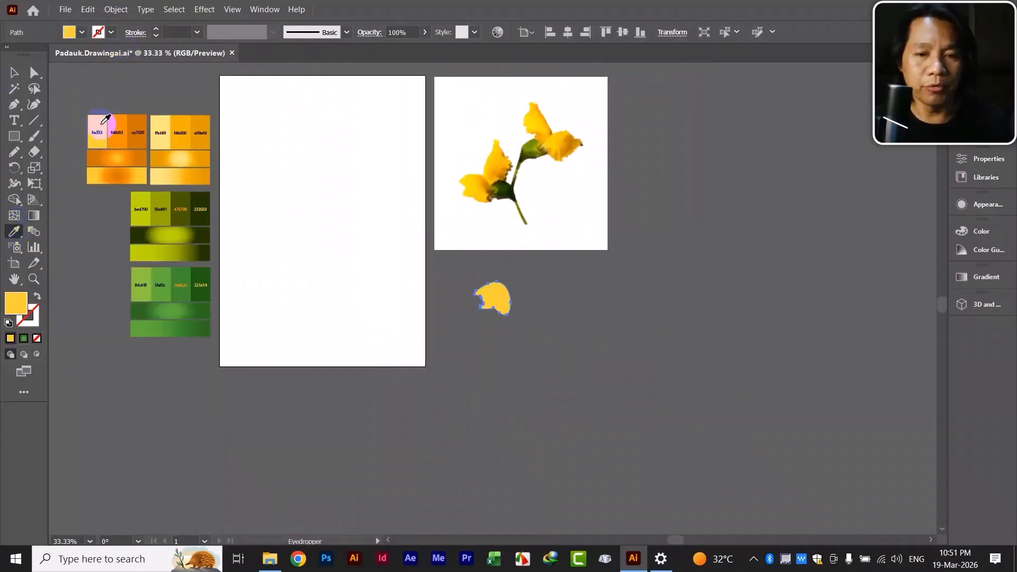
click(8, 69)
click(112, 80)
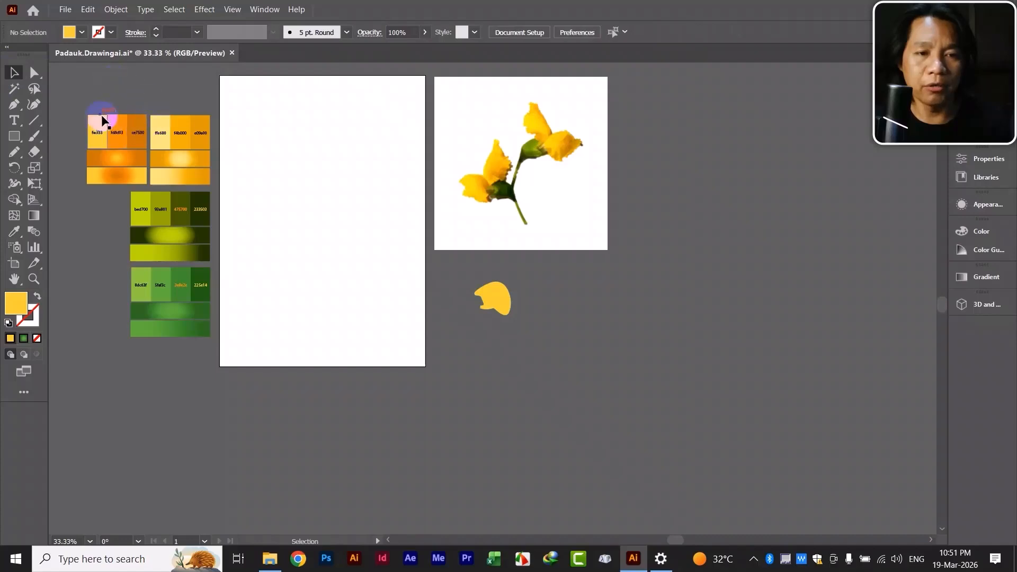
Draw the upright pointed petal as a closed wavy Pencil outline next to the yellow petal
drag(559, 311, 479, 362)
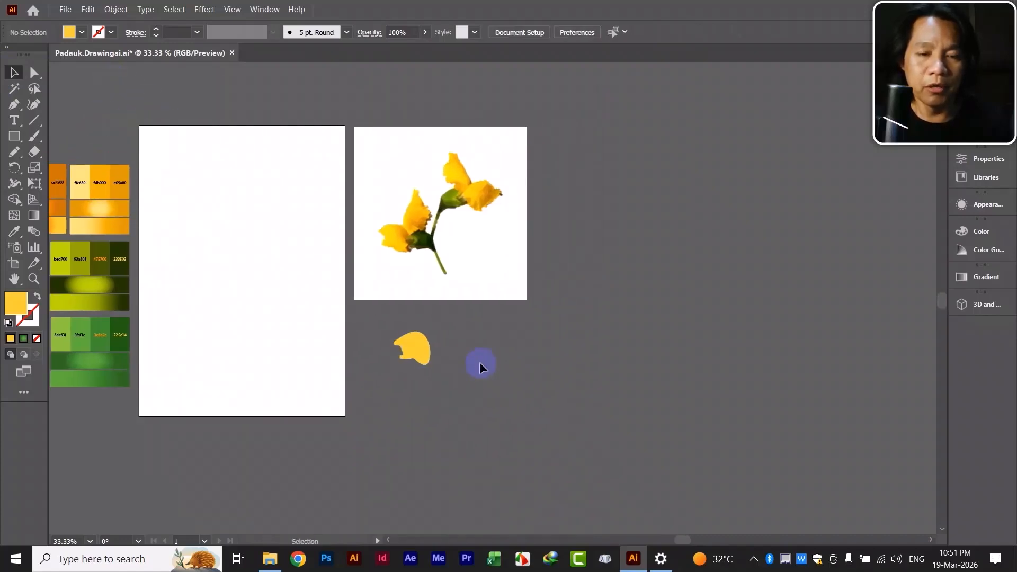
click(14, 152)
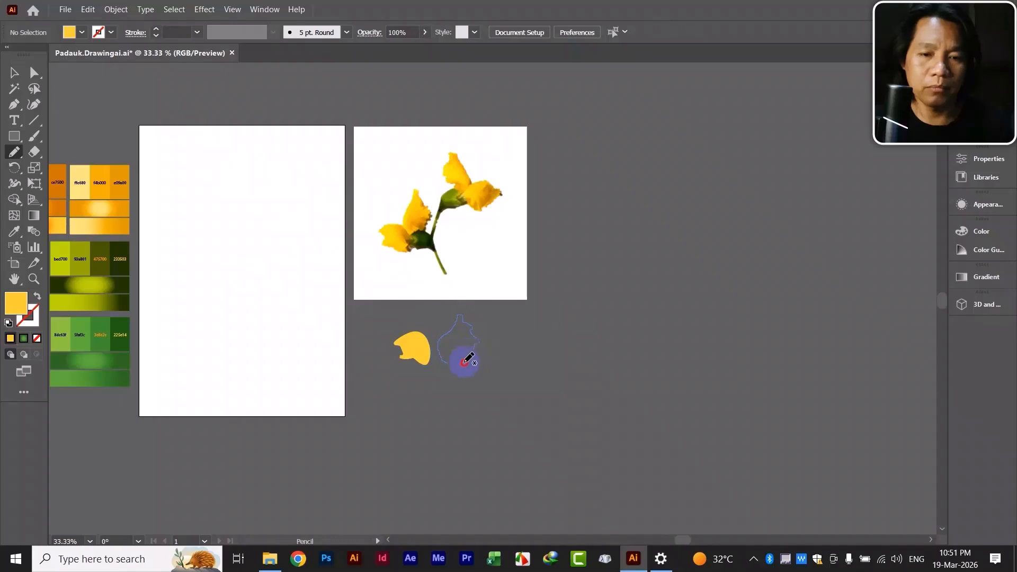
drag(445, 362, 448, 361)
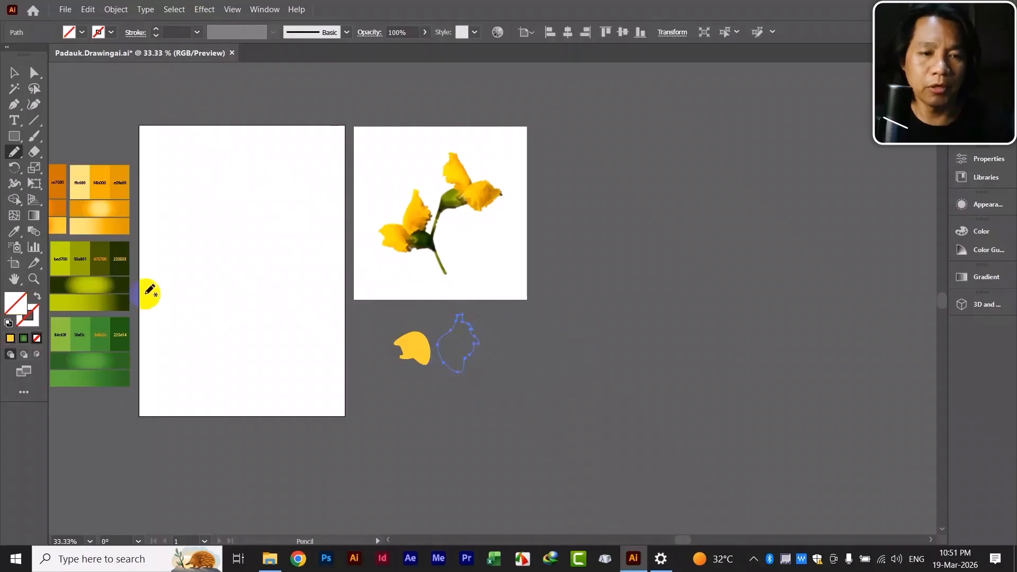
Fill the upright petal with the yellow facf33 swatch color using the Eyedropper
click(15, 233)
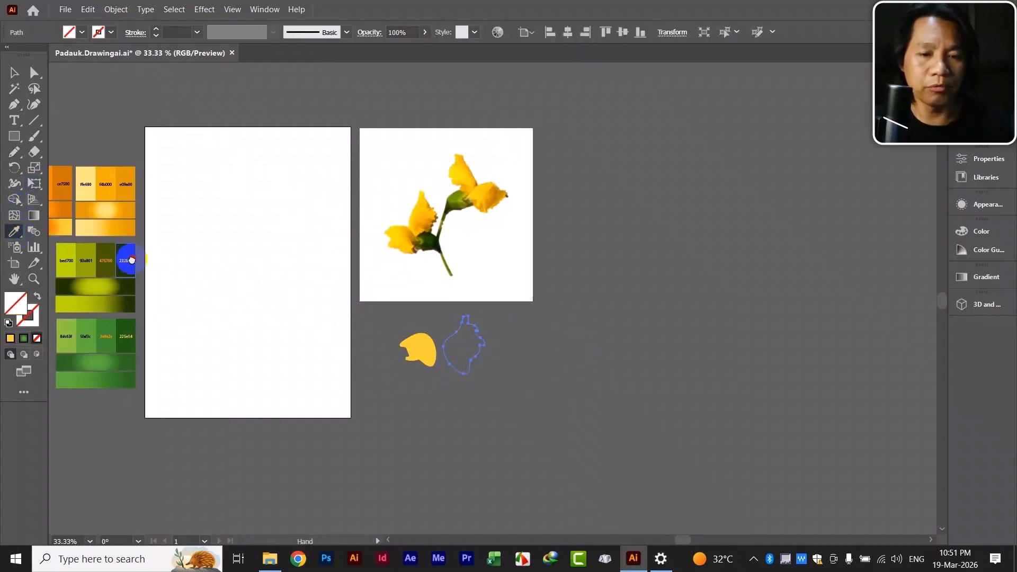
scroll(129, 259, left, 5)
click(142, 177)
click(14, 73)
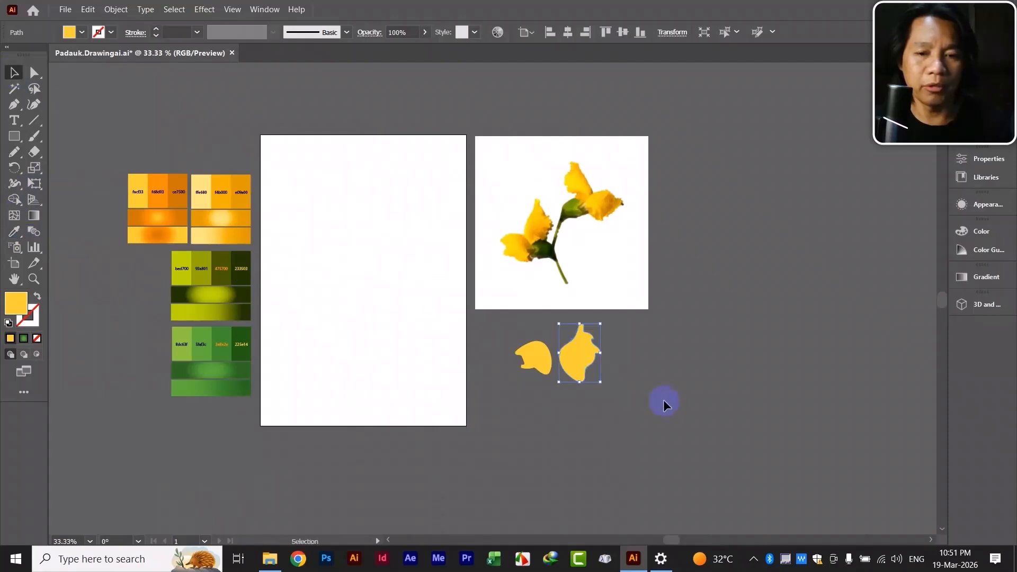
Move the two yellow petals together so they overlap like the blossom in the photo
click(663, 400)
scroll(583, 397, right, 3)
drag(508, 336, 475, 333)
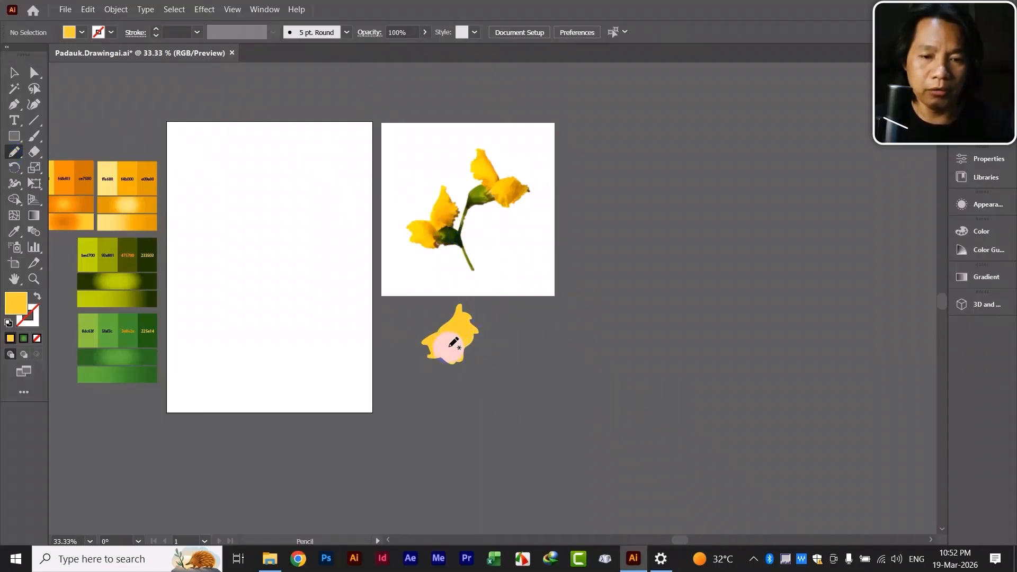
Draw the closed Pencil outline of the flower's green base, overlapping the lower end of the petals
drag(450, 343, 459, 343)
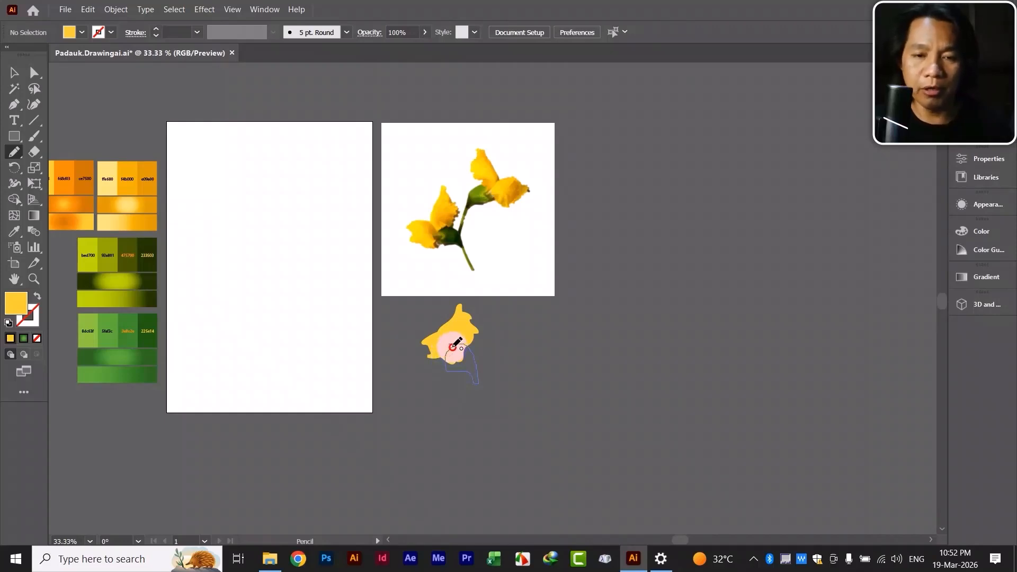
drag(452, 347, 451, 345)
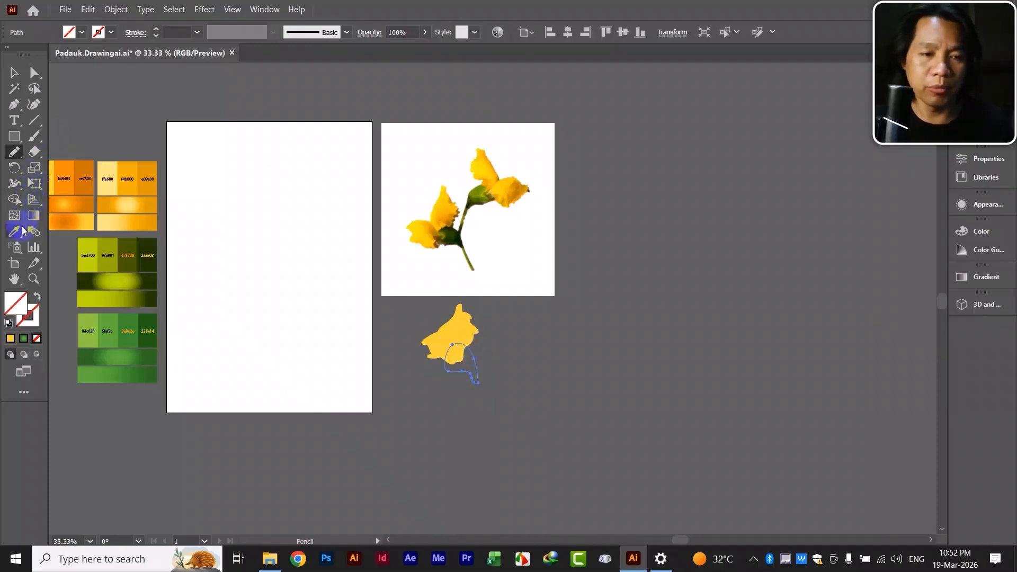
Fill the flower's base with the green 3e8e2e swatch color using the Eyedropper, then deselect it
click(16, 231)
click(129, 328)
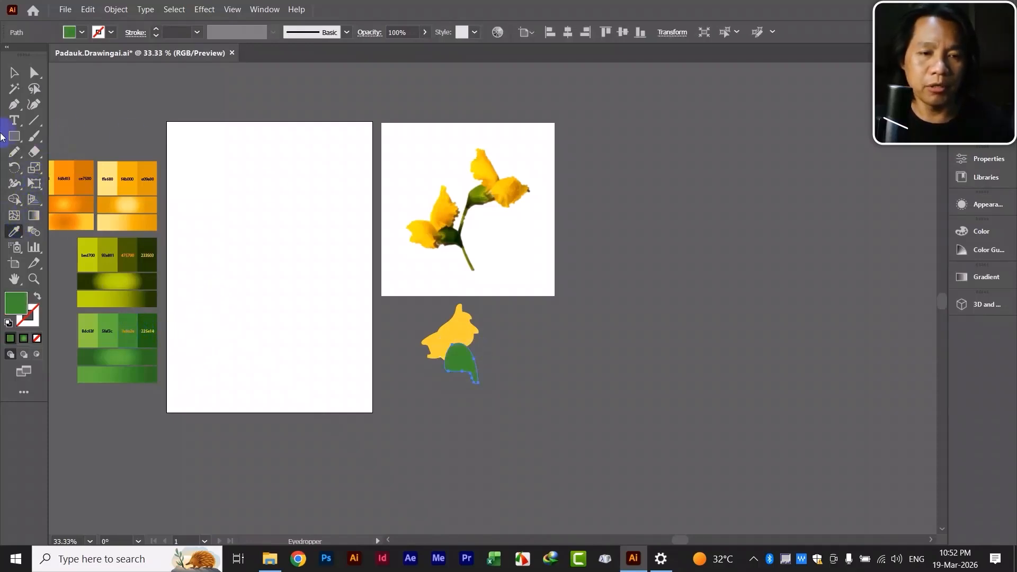
click(16, 72)
click(496, 383)
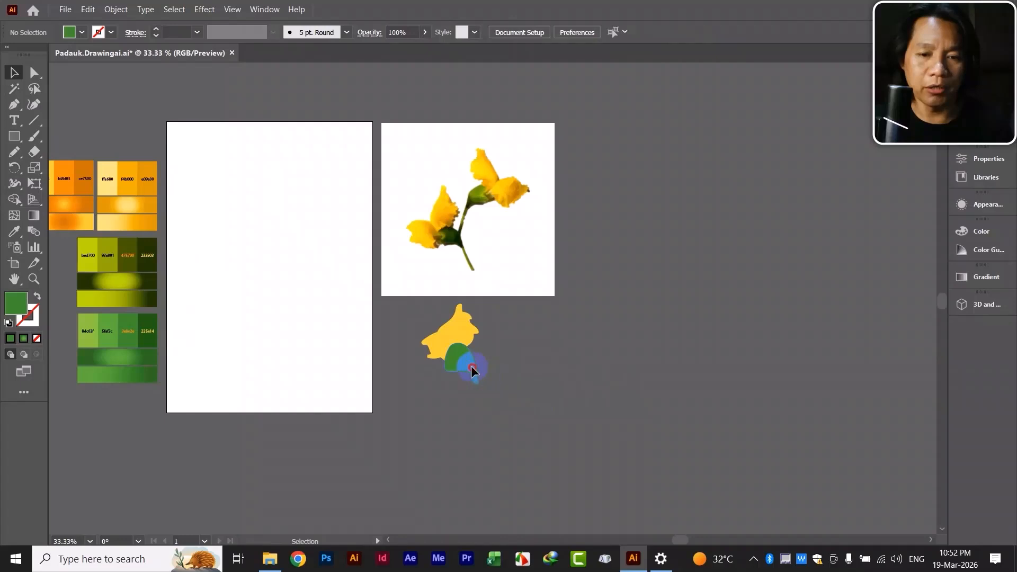
Move the finished flower to the artboard's upper-left area, then shrink and rotate it so the green base points downward
drag(471, 367, 337, 201)
click(555, 342)
click(607, 345)
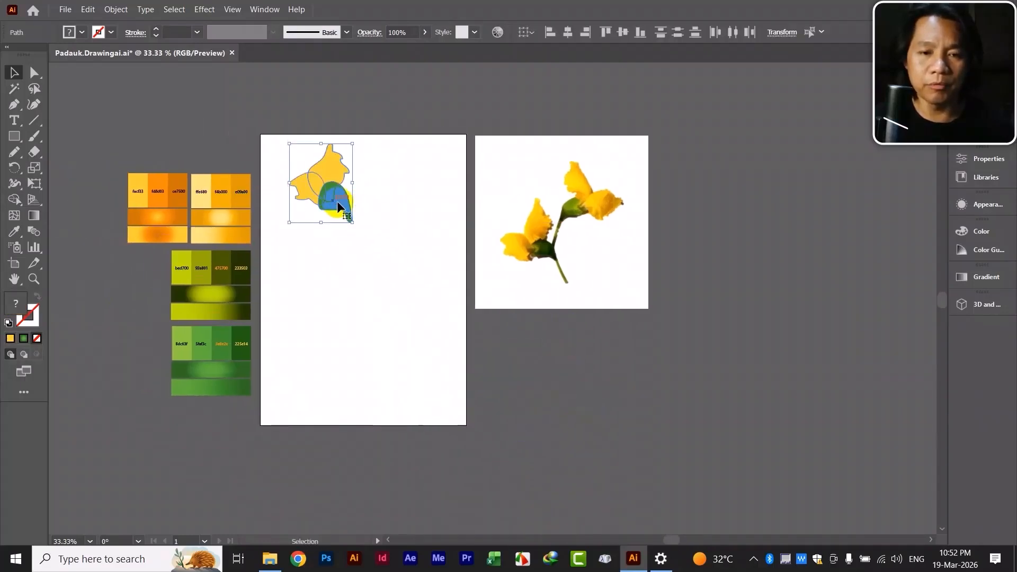
drag(353, 145, 307, 179)
click(378, 220)
click(379, 217)
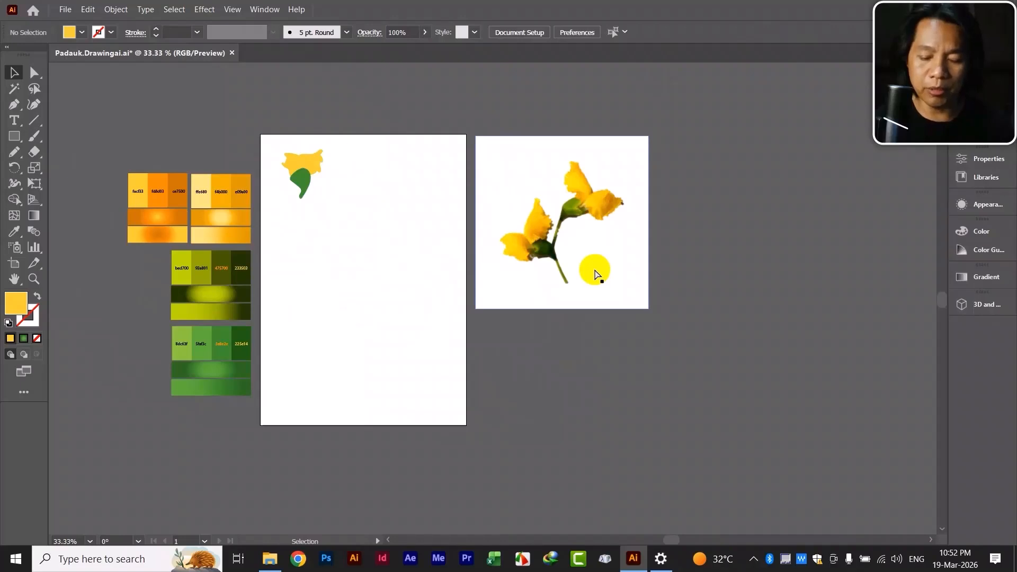
Select the padauk reference photo and lock it so that drawing over it cannot shift it
key(ctrl+plus)
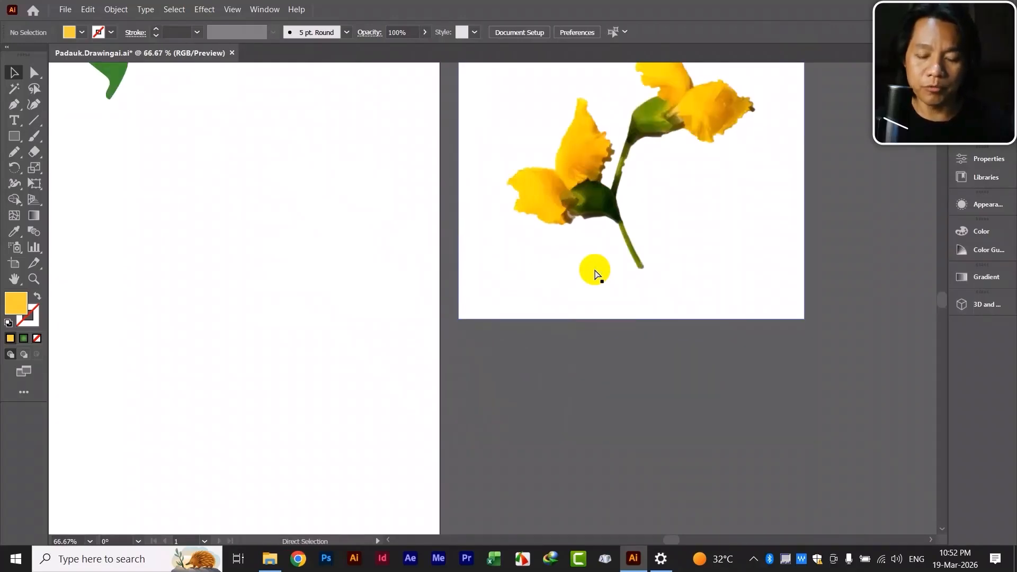
key(ctrl+plus)
drag(722, 213, 529, 335)
drag(538, 236, 477, 294)
click(527, 286)
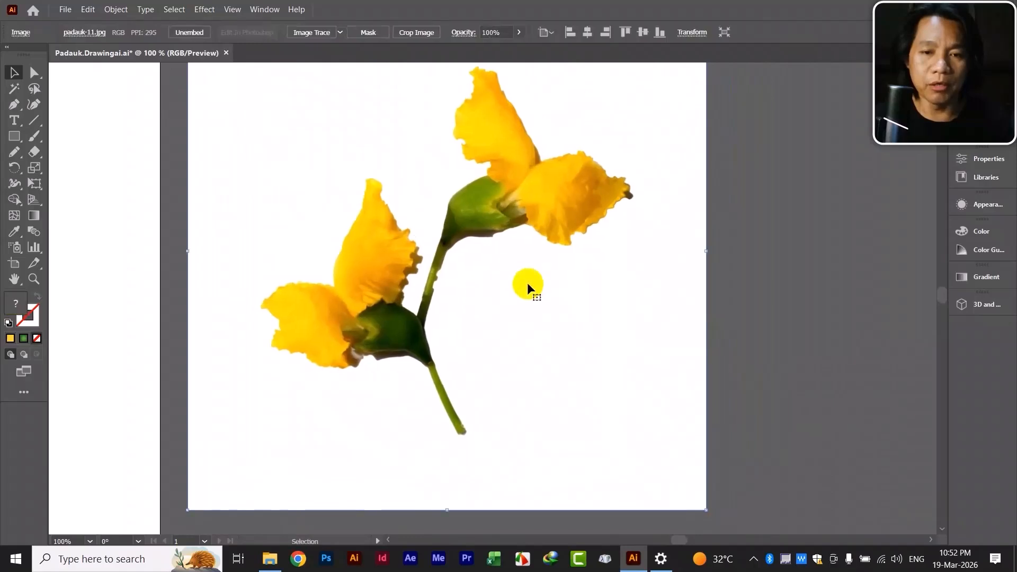
key(ctrl+minus)
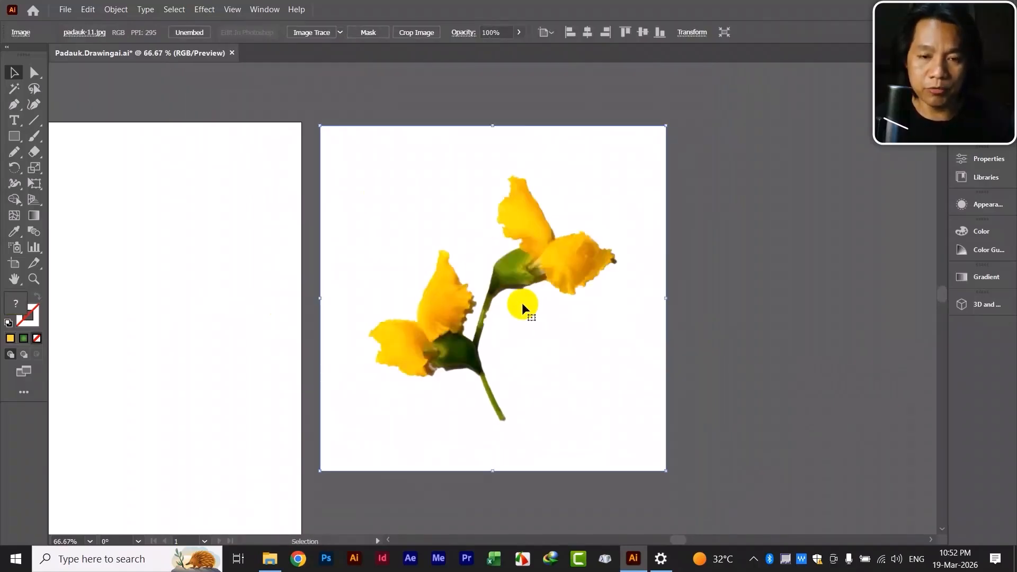
drag(538, 329, 518, 294)
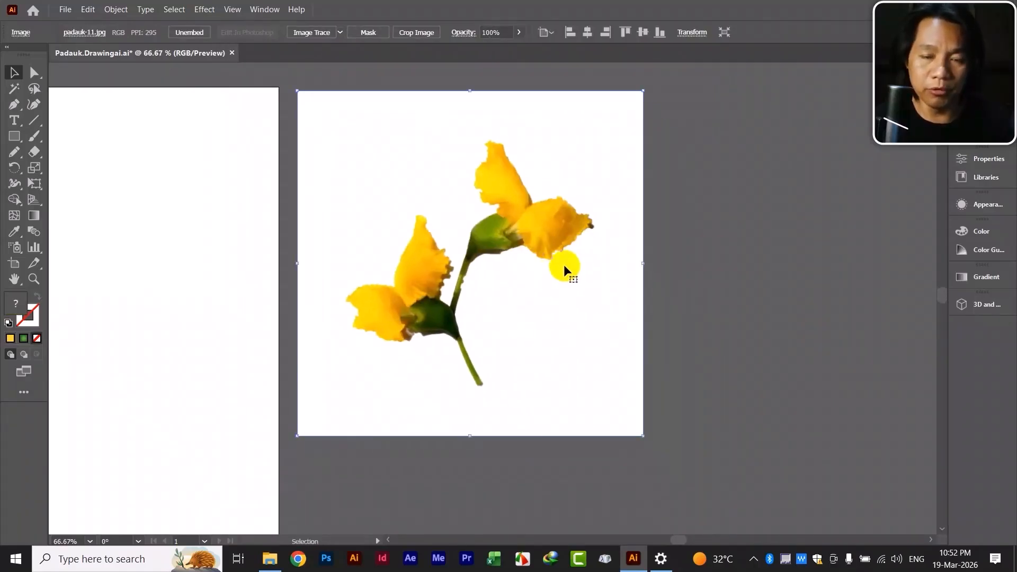
drag(564, 265, 482, 268)
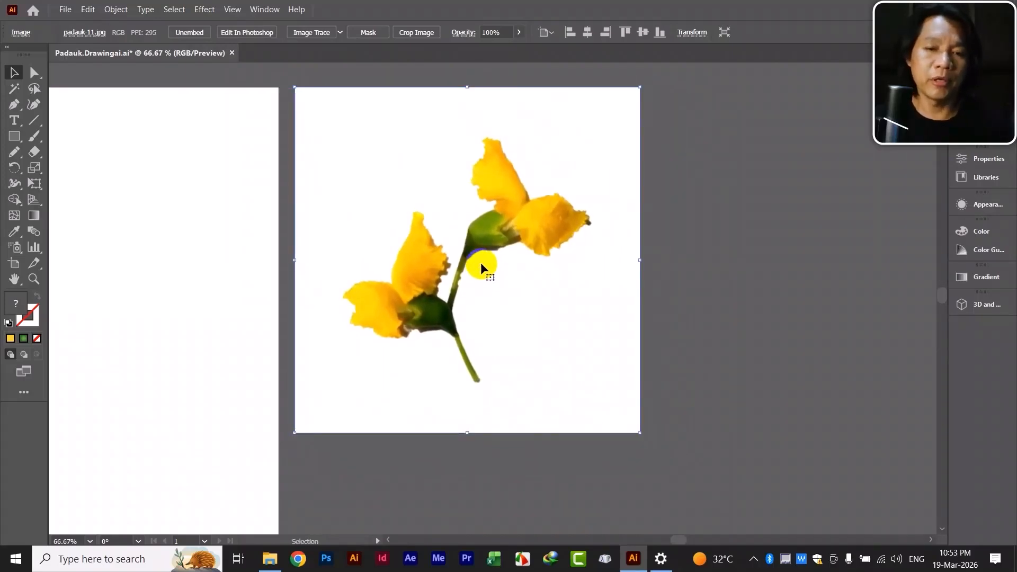
drag(476, 284, 479, 288)
key(ctrl+2)
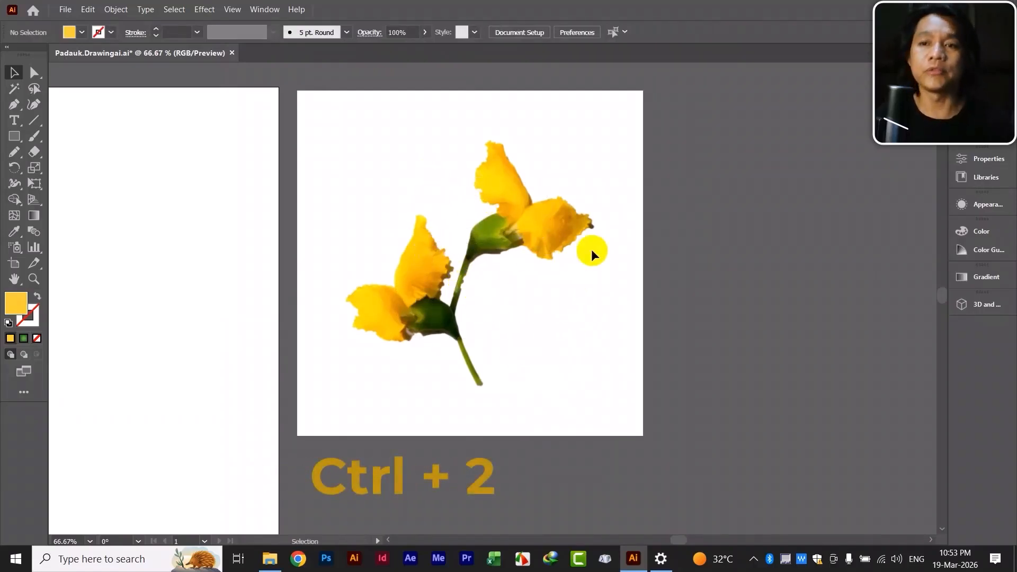
Unlock the reference photo, shift it slightly away from the artboard and deselect it
click(546, 243)
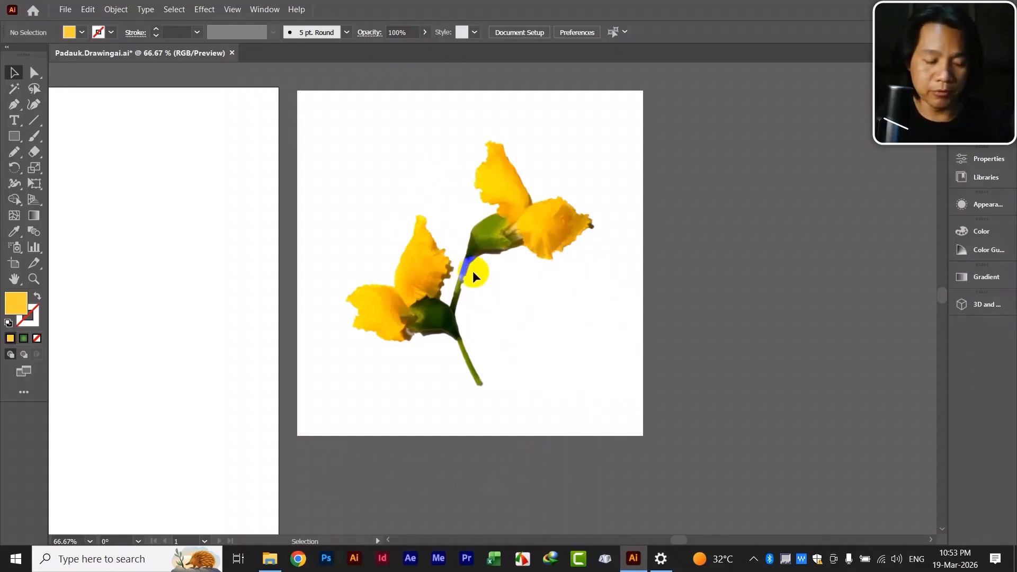
key(ctrl+alt+2)
mouse_move(474, 274)
mouse_down()
mouse_move(608, 301)
mouse_move(539, 301)
mouse_move(498, 259)
mouse_move(478, 262)
mouse_up()
key(ctrl+shift+a)
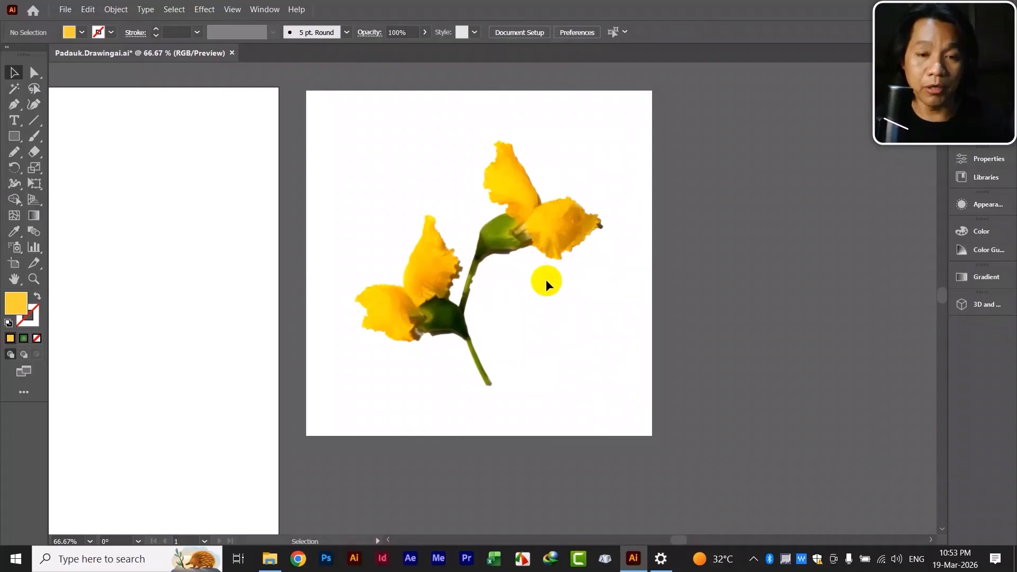
Trace the lower-left blossom's side petal on the photo as a closed Pencil outline, extending into the green base
key(n)
key(ctrl+plus)
key(ctrl+plus)
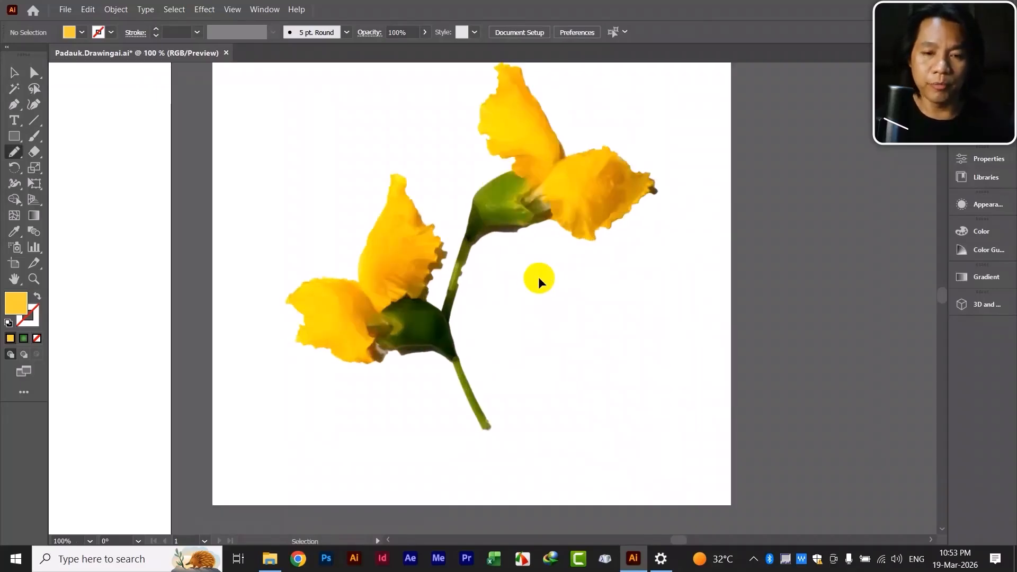
drag(422, 339, 452, 302)
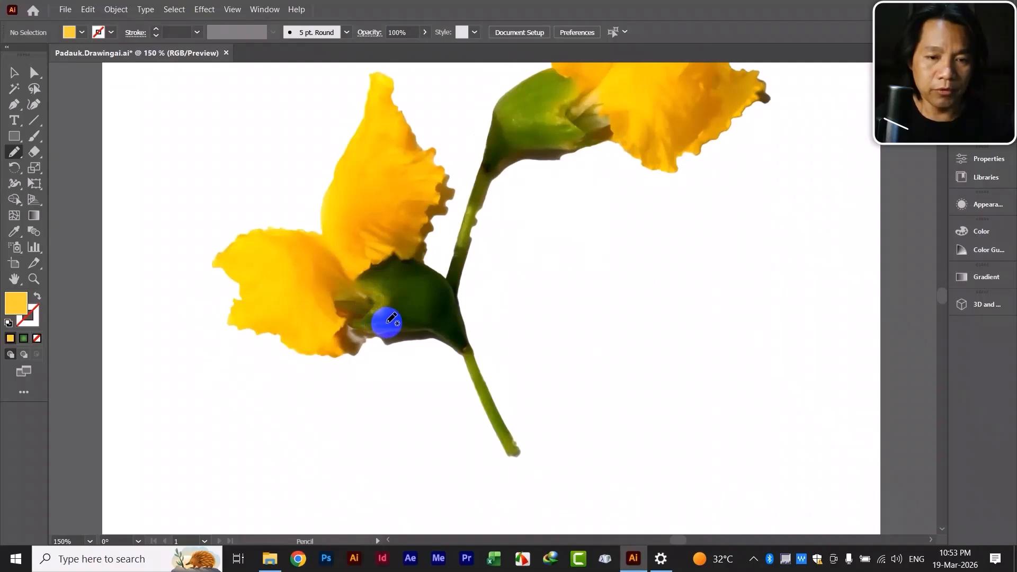
mouse_move(386, 322)
mouse_down()
mouse_move(324, 237)
mouse_move(273, 225)
mouse_move(210, 267)
mouse_move(240, 287)
mouse_move(229, 318)
mouse_move(244, 331)
mouse_move(313, 352)
mouse_move(359, 349)
mouse_move(368, 337)
mouse_up()
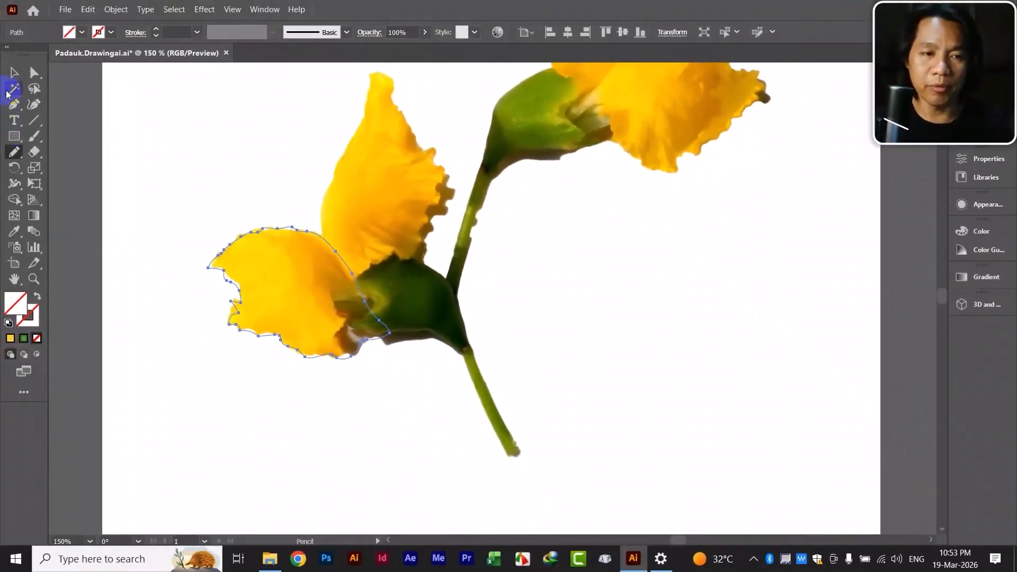
Fill the traced side petal with the yellow facf33 swatch color using the Eyedropper
click(12, 73)
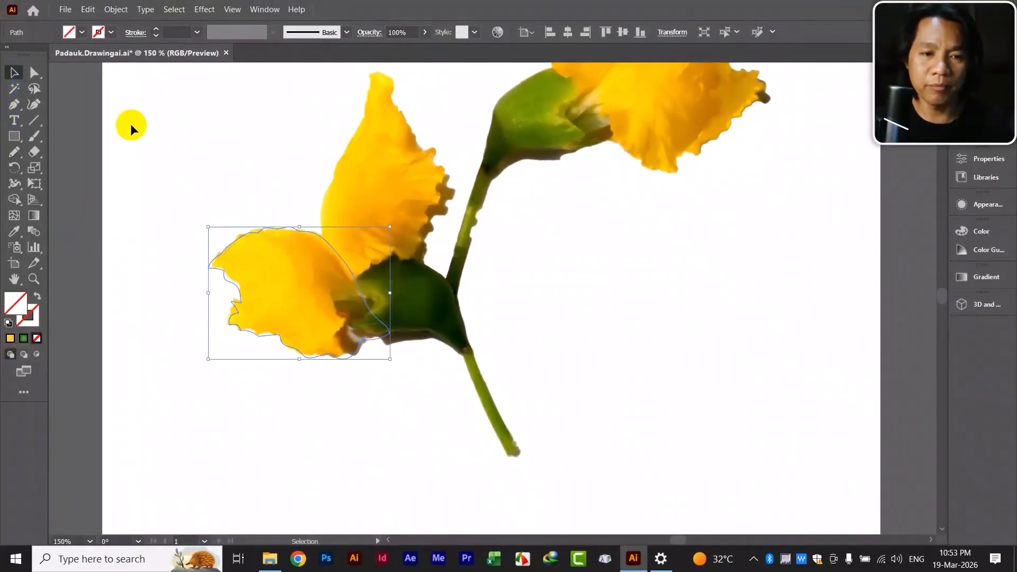
click(328, 257)
key(ctrl+minus)
key(ctrl+minus)
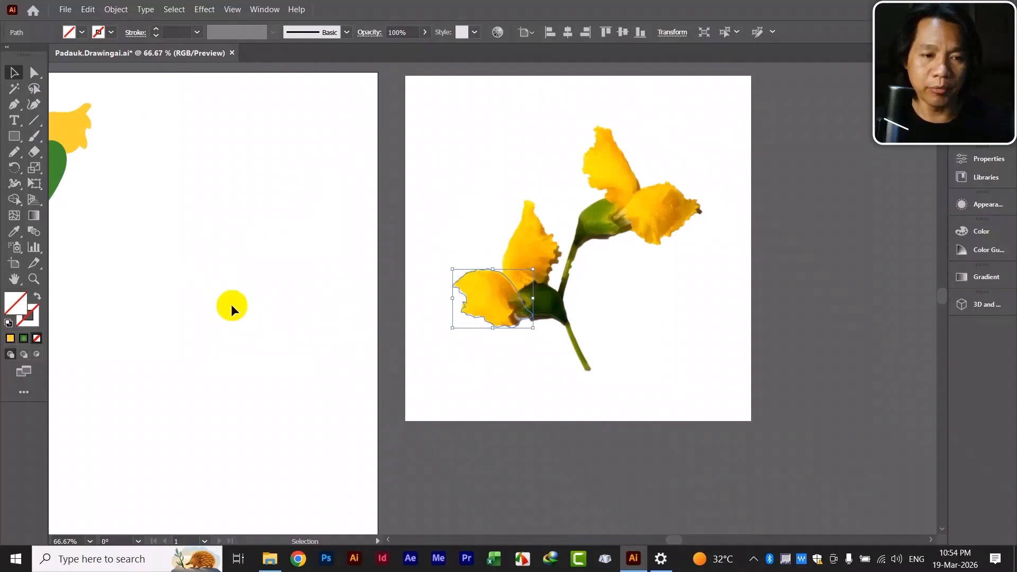
click(16, 232)
scroll(333, 261, left, 10)
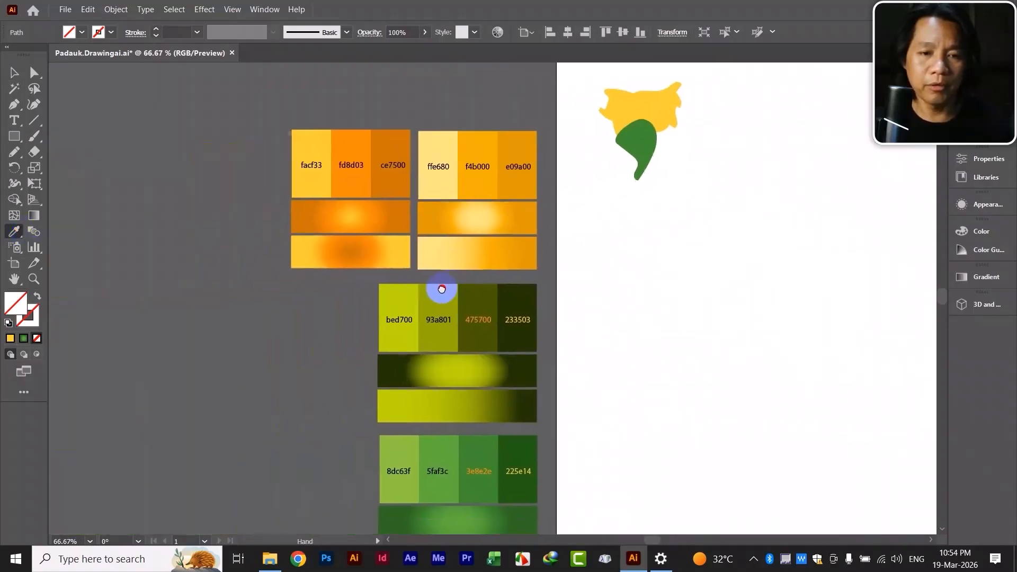
click(310, 139)
Move the yellow side petal off the photo to the artboard's right edge and deselect it
click(16, 74)
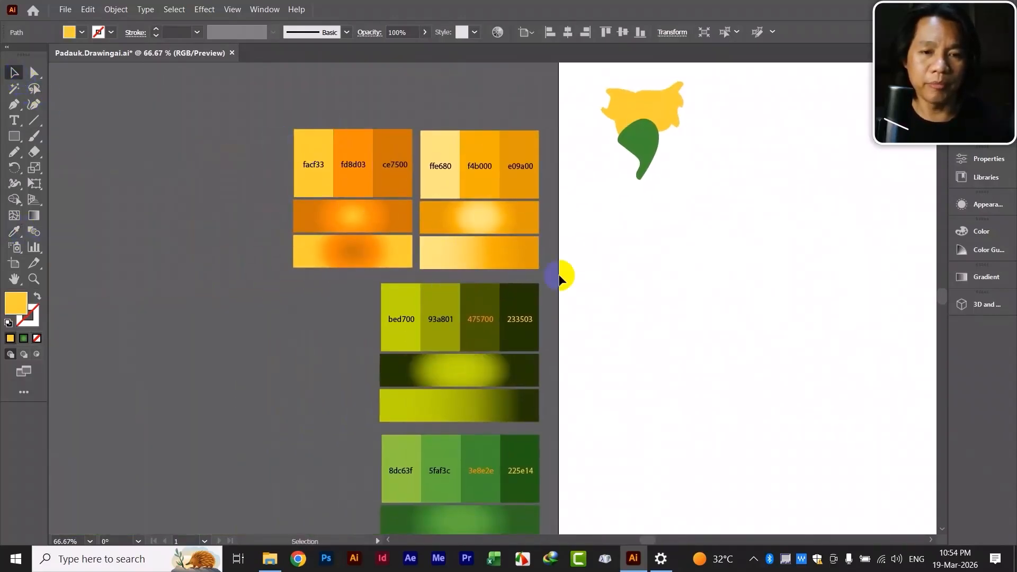
drag(626, 281, 92, 261)
drag(359, 319, 215, 349)
drag(390, 291, 260, 286)
click(373, 372)
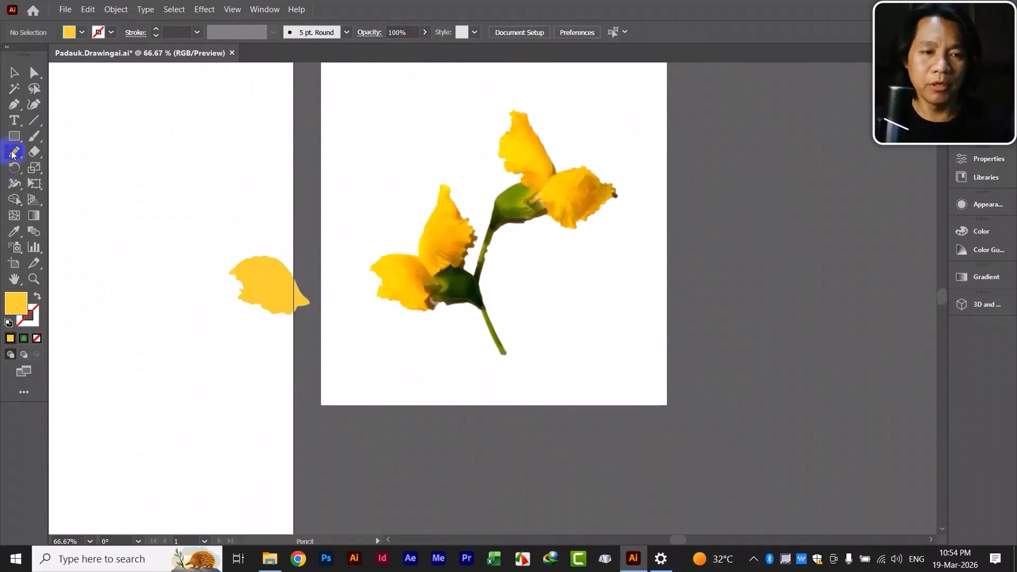
Trace the lower-left blossom's upright petal on the photo as a closed Pencil outline, extending its tail into the green base
scroll(428, 322, up, 3)
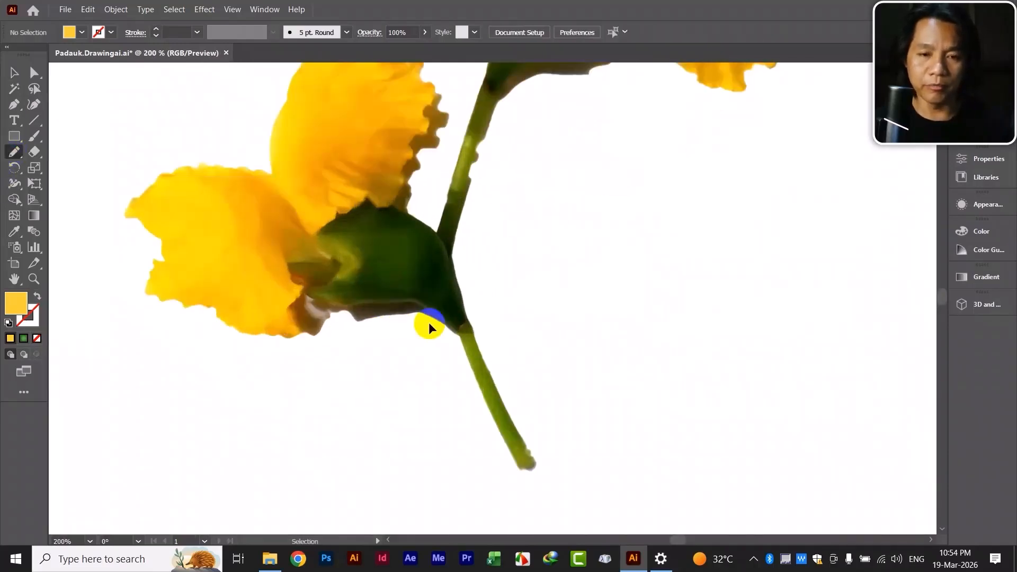
drag(466, 170, 451, 320)
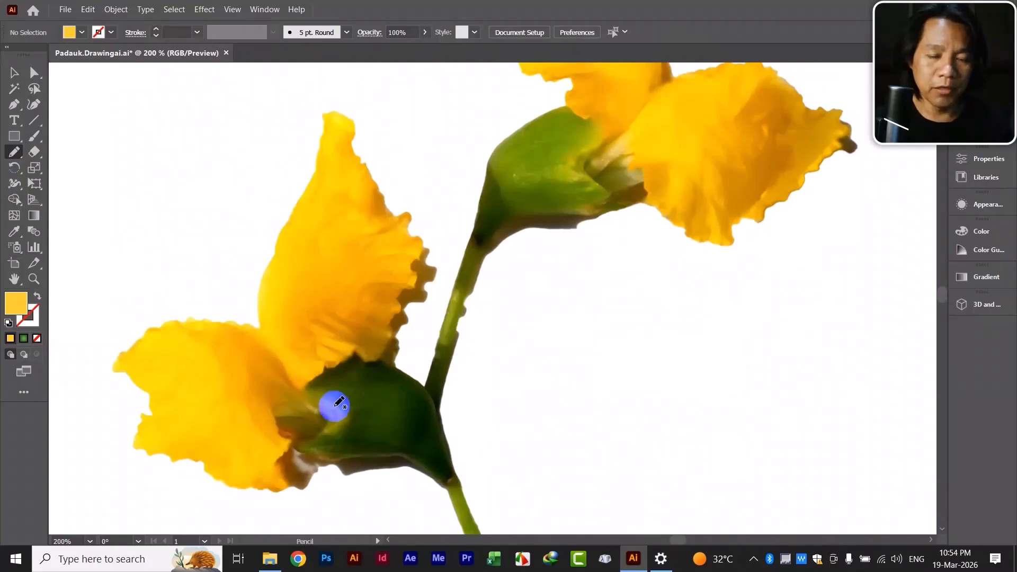
mouse_move(385, 433)
mouse_down()
mouse_move(273, 359)
mouse_move(258, 302)
mouse_move(330, 115)
mouse_move(350, 121)
mouse_move(386, 210)
mouse_move(409, 217)
mouse_move(406, 237)
mouse_move(425, 246)
mouse_move(382, 357)
mouse_move(352, 357)
mouse_move(324, 374)
mouse_move(334, 369)
mouse_move(375, 402)
mouse_move(380, 427)
mouse_up()
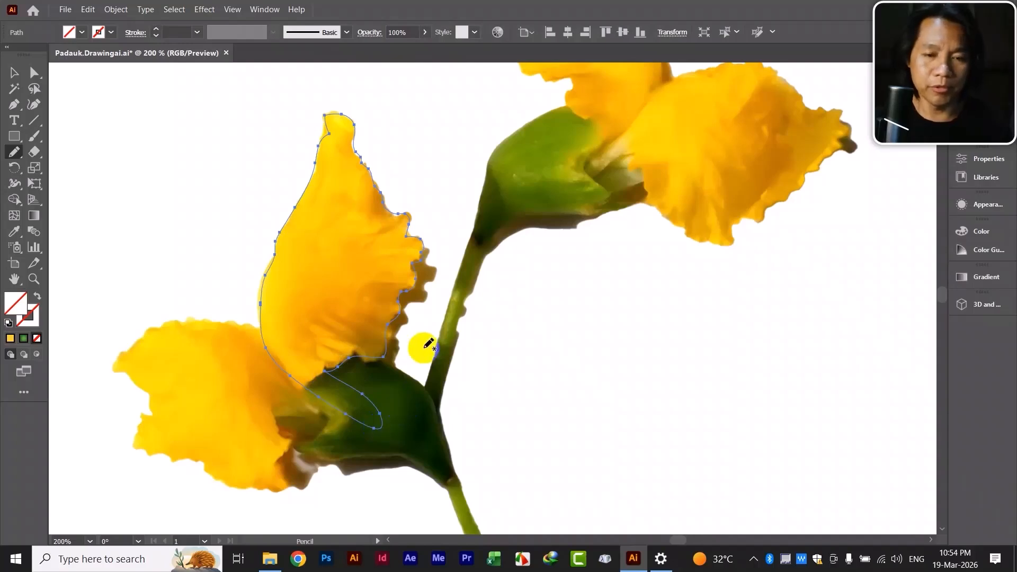
Fill the upright petal with the side petal's yellow using the Eyedropper and move it to overlap that petal
key(ctrl+minus)
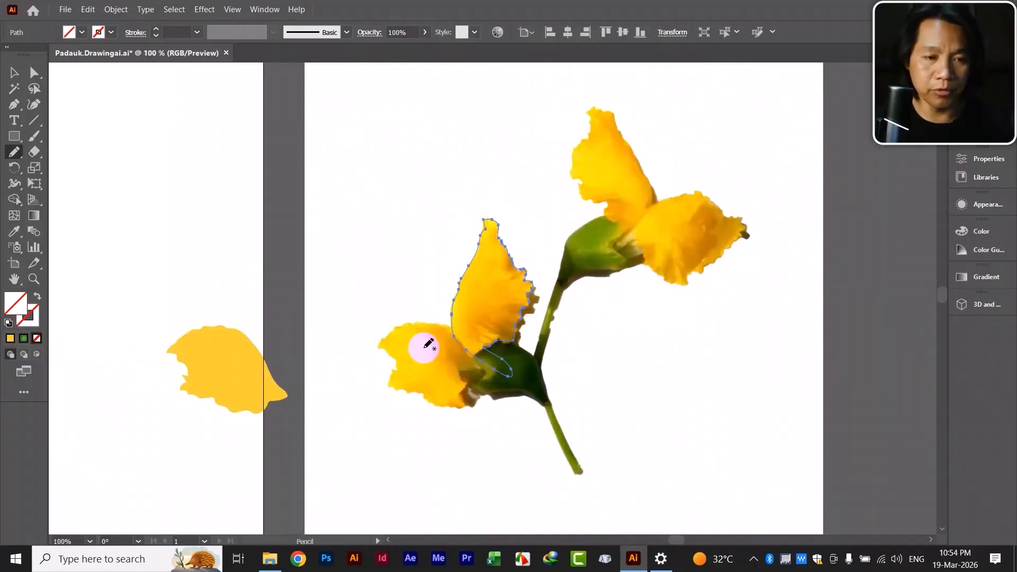
click(14, 231)
click(217, 367)
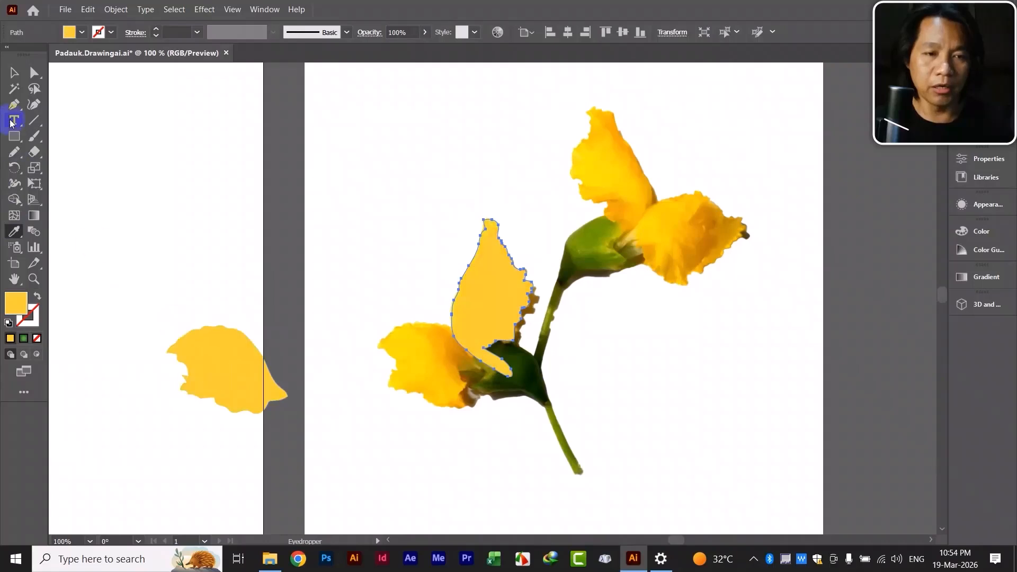
click(13, 72)
drag(477, 288, 262, 317)
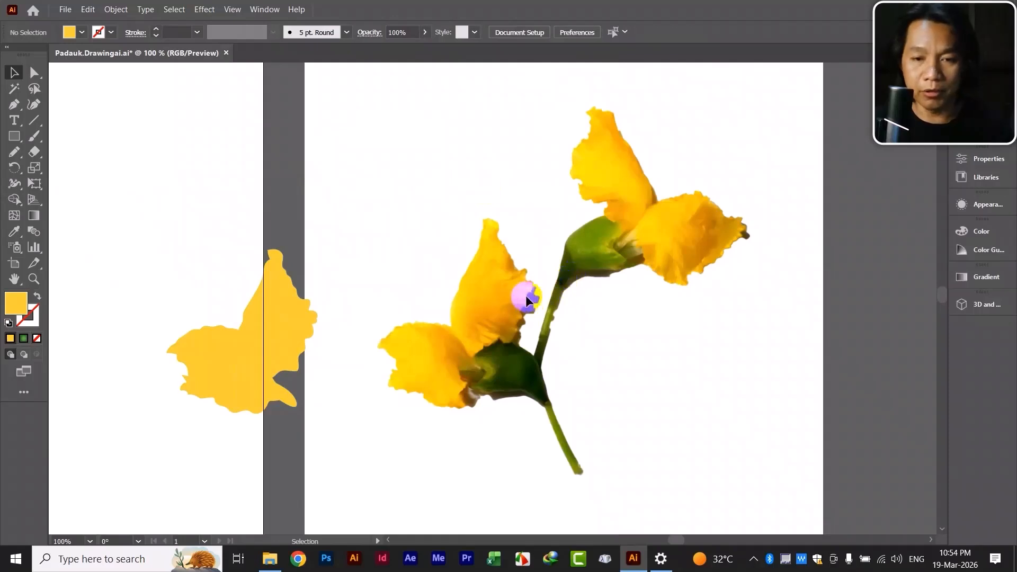
Trace the dark shadowed petal behind the upright petal's ragged edge as a closed Pencil outline reaching into the green base
click(14, 153)
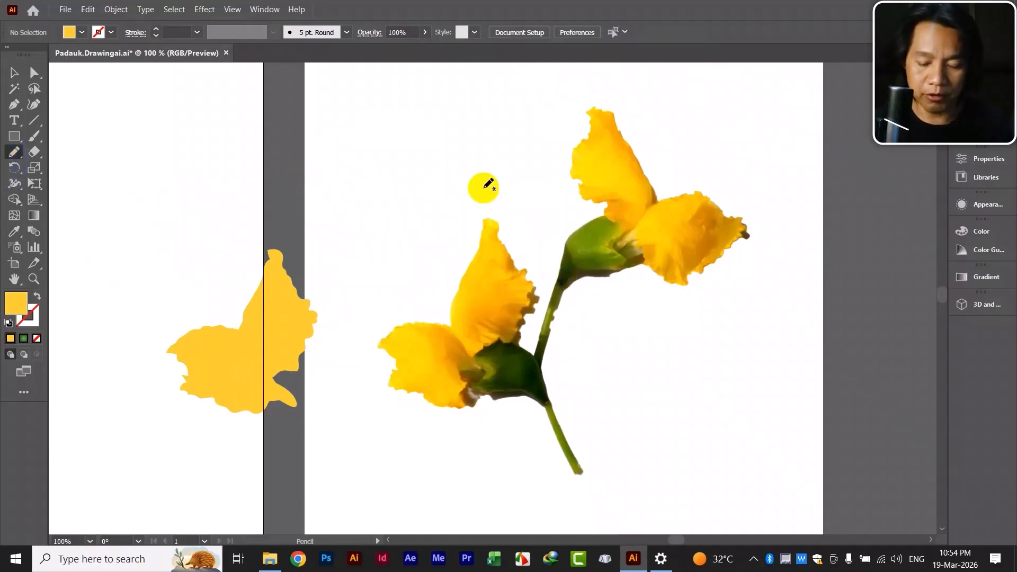
key(ctrl+plus)
key(ctrl+plus)
key(ctrl+plus)
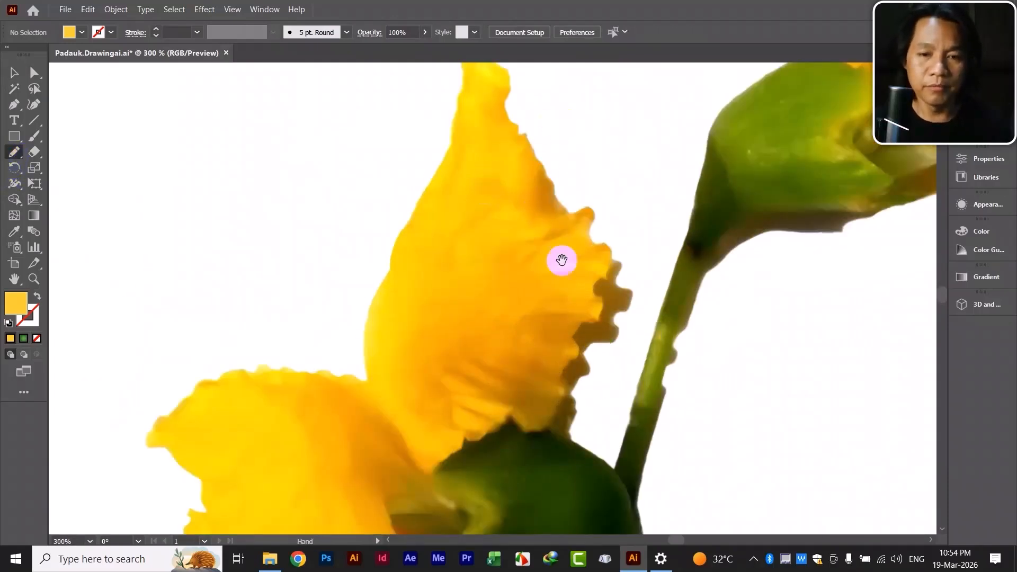
drag(561, 259, 483, 242)
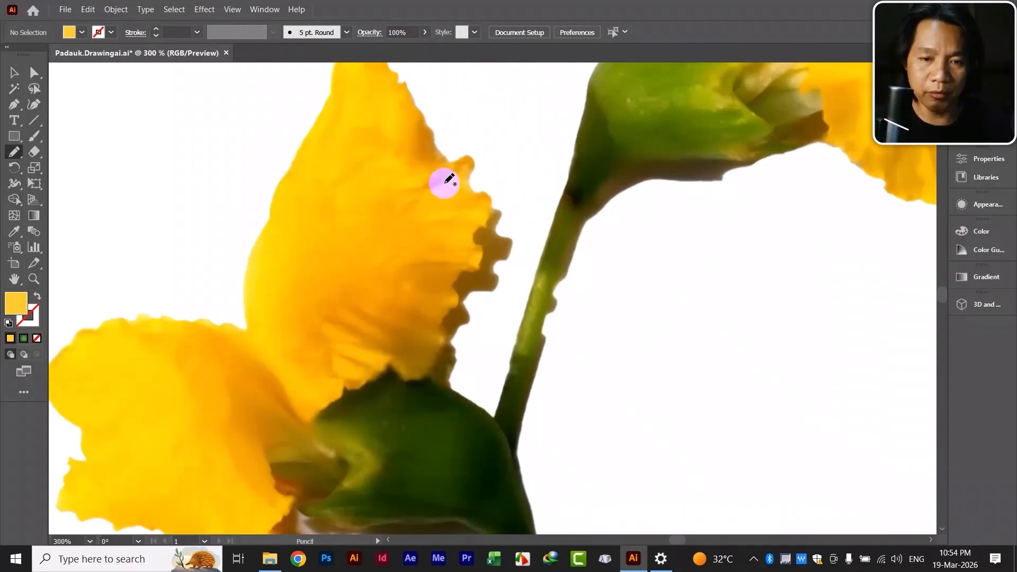
mouse_move(444, 181)
mouse_down()
mouse_move(495, 212)
mouse_move(512, 253)
mouse_move(495, 266)
mouse_move(501, 287)
mouse_move(469, 298)
mouse_move(473, 322)
mouse_move(456, 336)
mouse_move(450, 383)
mouse_move(462, 437)
mouse_move(440, 456)
mouse_move(383, 451)
mouse_move(340, 378)
mouse_move(377, 279)
mouse_move(445, 183)
mouse_up()
Fill the shadowed petal outline with the dark orange ce7500 swatch color using the Eyedropper
click(13, 76)
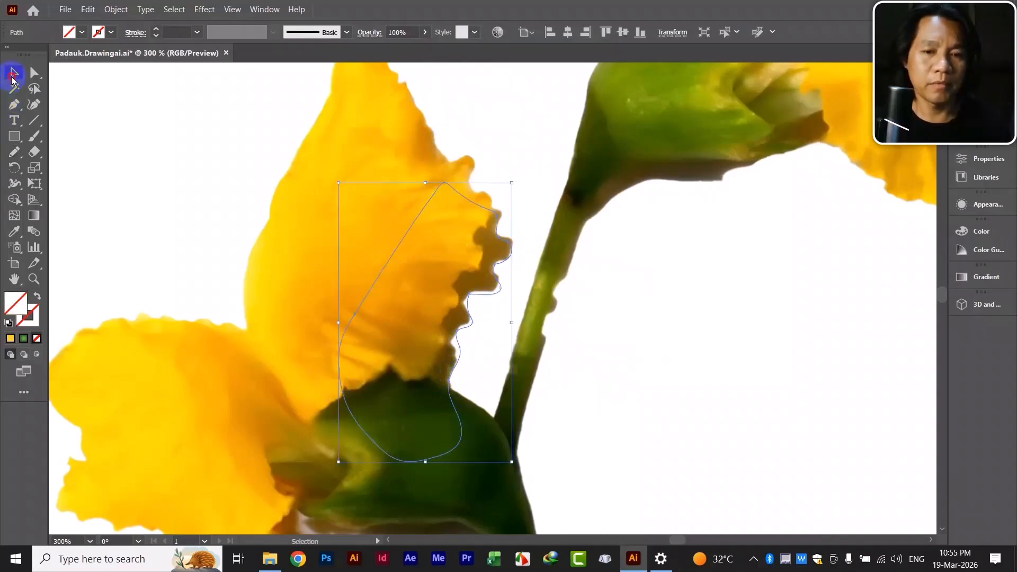
key(ctrl+1)
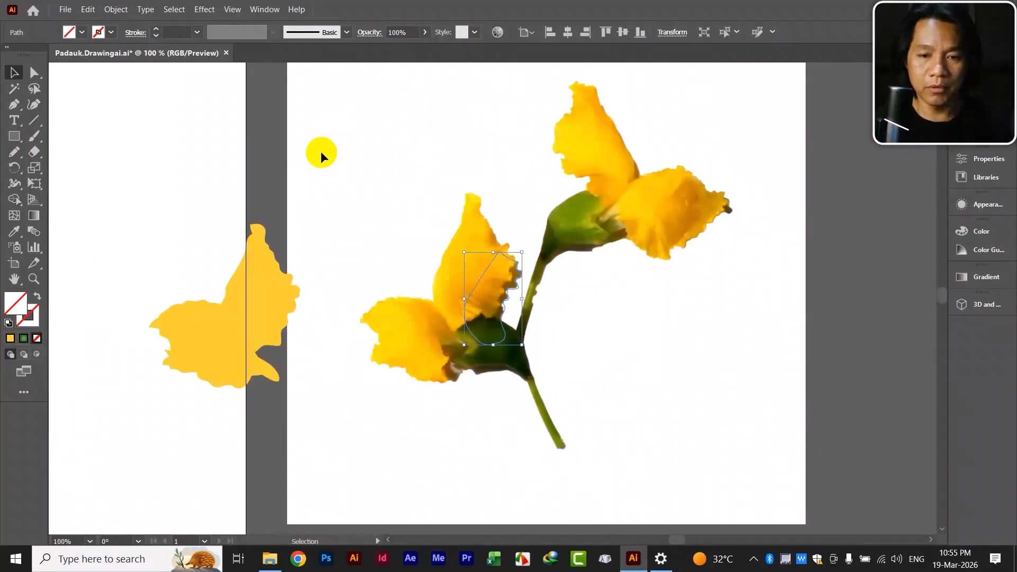
click(14, 231)
drag(94, 291, 524, 255)
drag(159, 328, 686, 343)
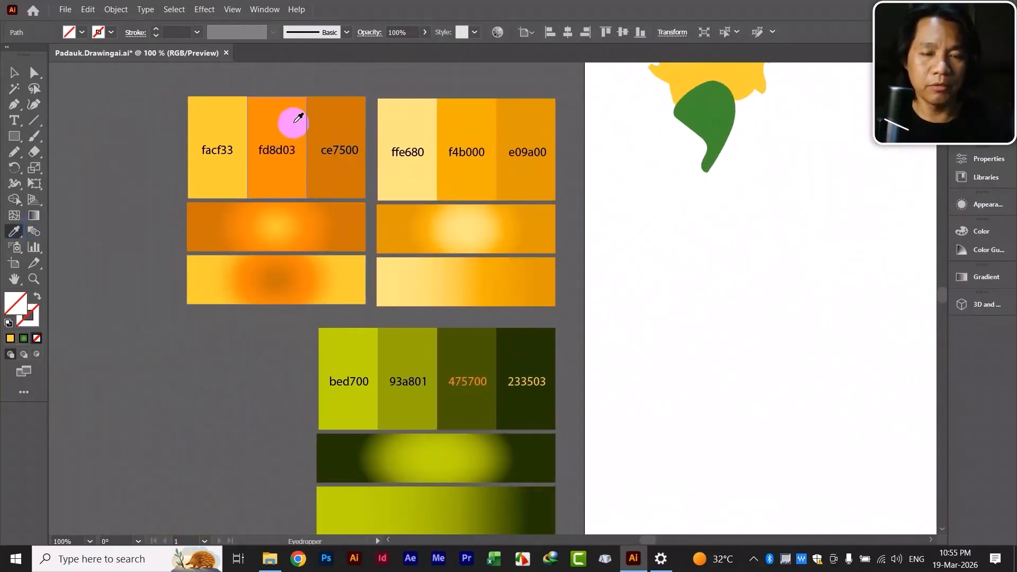
drag(298, 118, 318, 113)
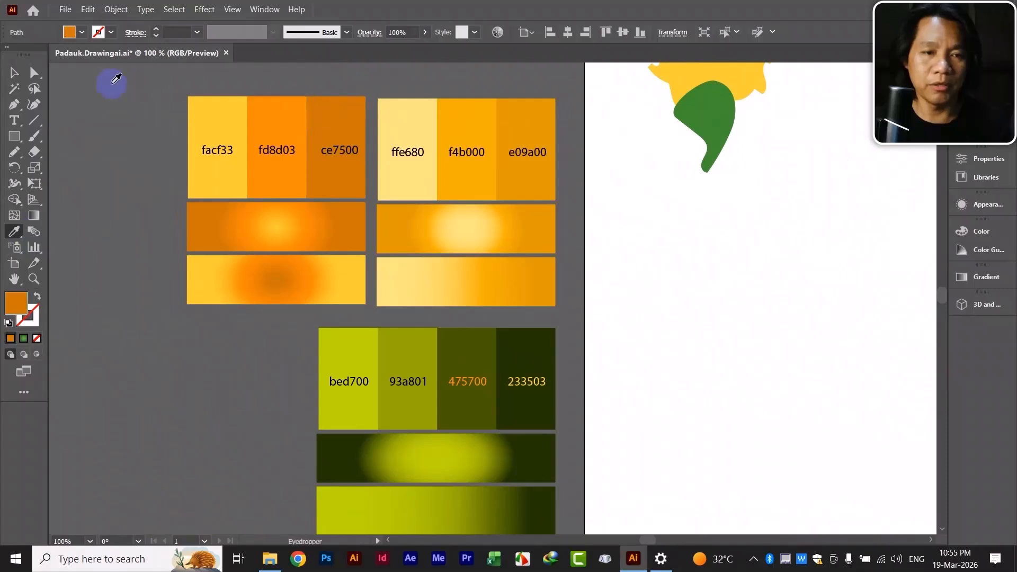
Move the dark orange shadowed petal off the photo onto the right side of the yellow upright petal
click(14, 72)
drag(756, 347, 363, 331)
click(571, 262)
drag(562, 258, 348, 265)
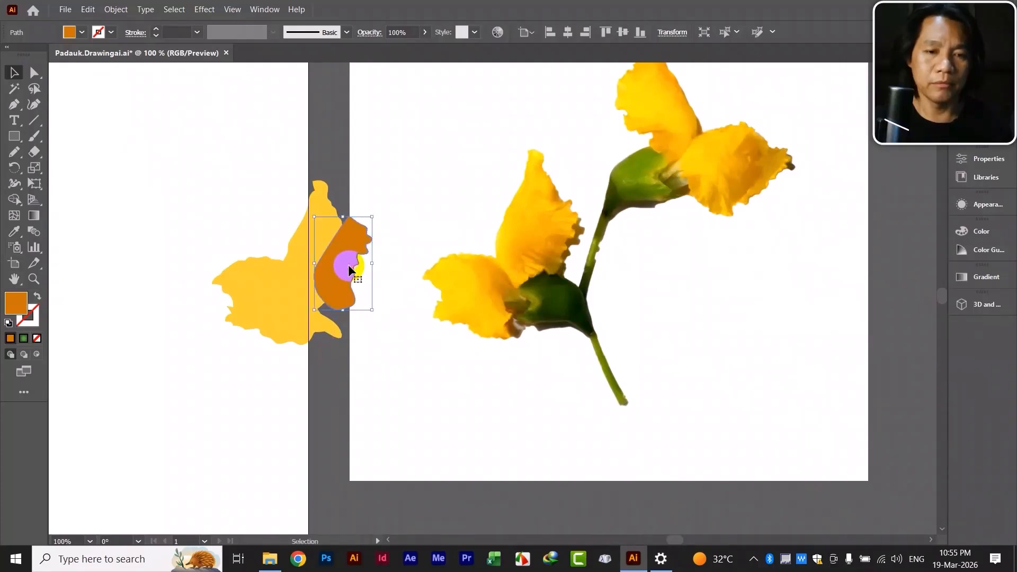
Send the dark orange petal backward behind the yellow upright petal and shift it slightly down so only its ragged edge shows
right_click(348, 265)
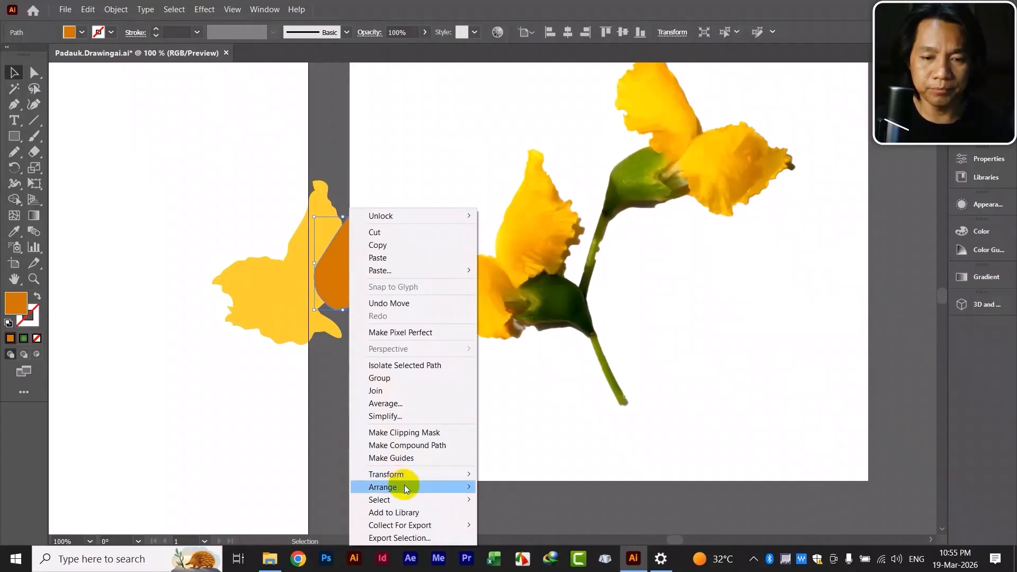
mouse_move(406, 487)
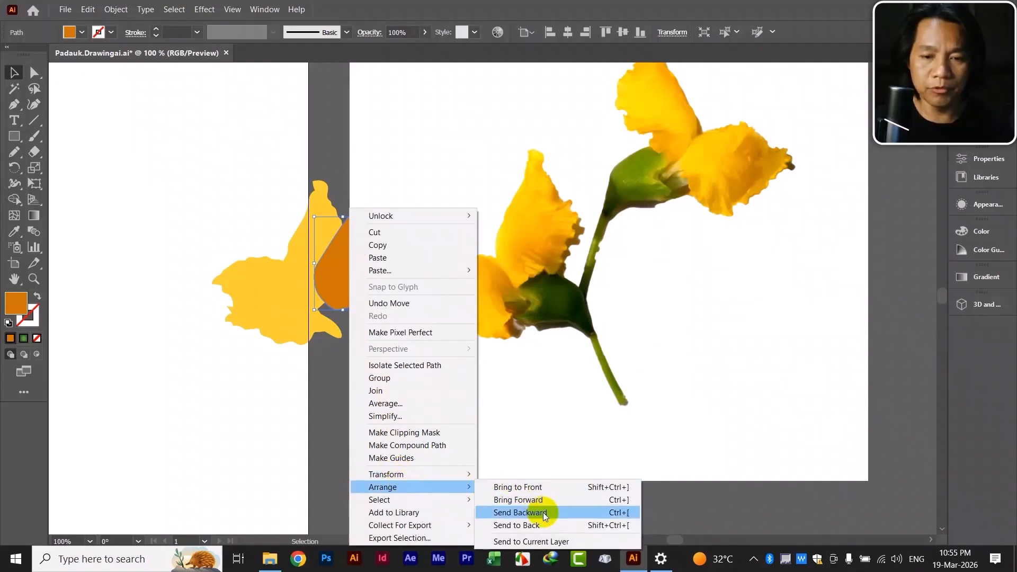
click(543, 513)
click(447, 386)
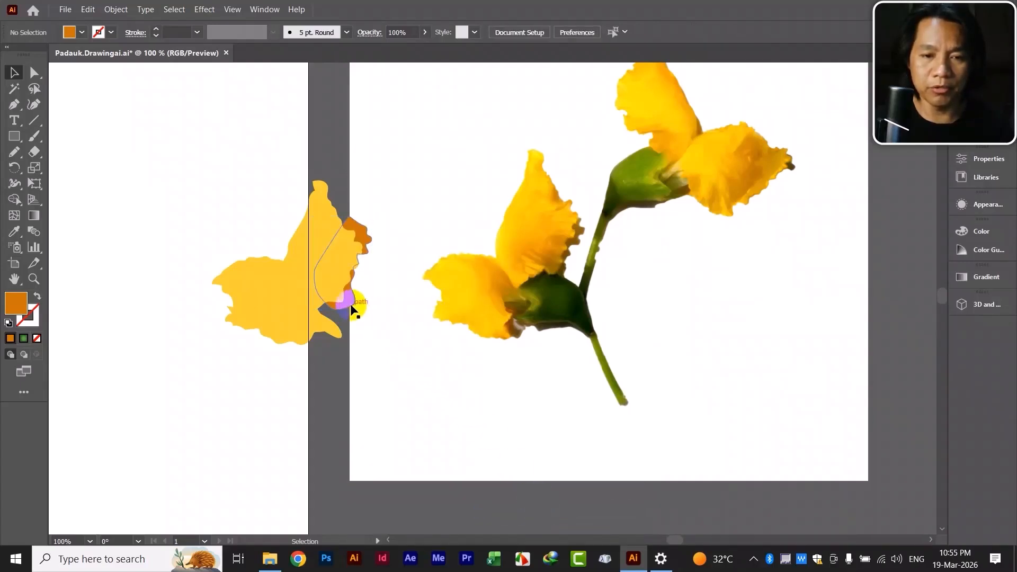
mouse_move(352, 307)
mouse_down()
mouse_move(345, 300)
mouse_move(347, 320)
mouse_up()
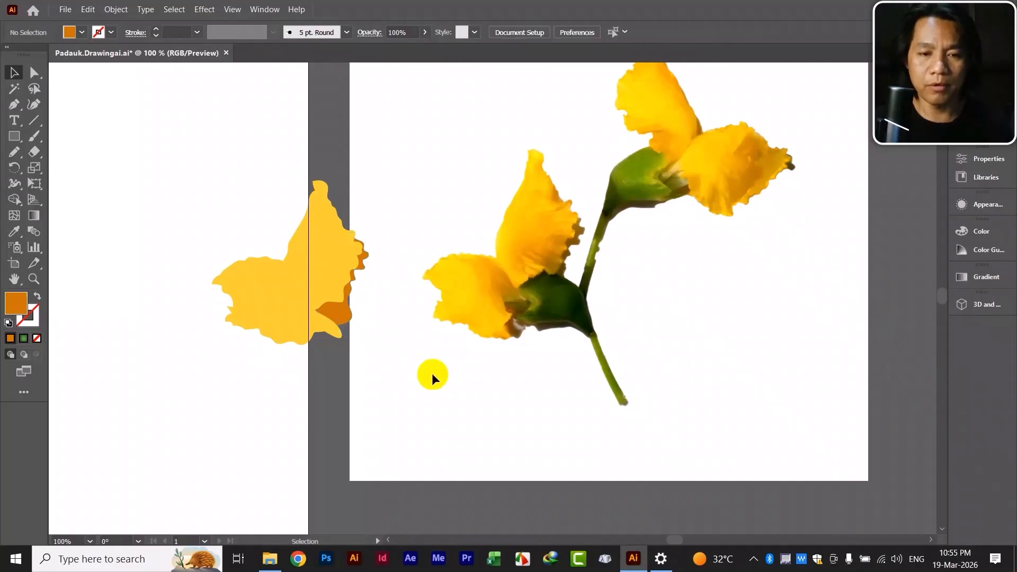
Trace the lower-left blossom's green base on the photo as a closed Pencil outline
drag(475, 385, 412, 336)
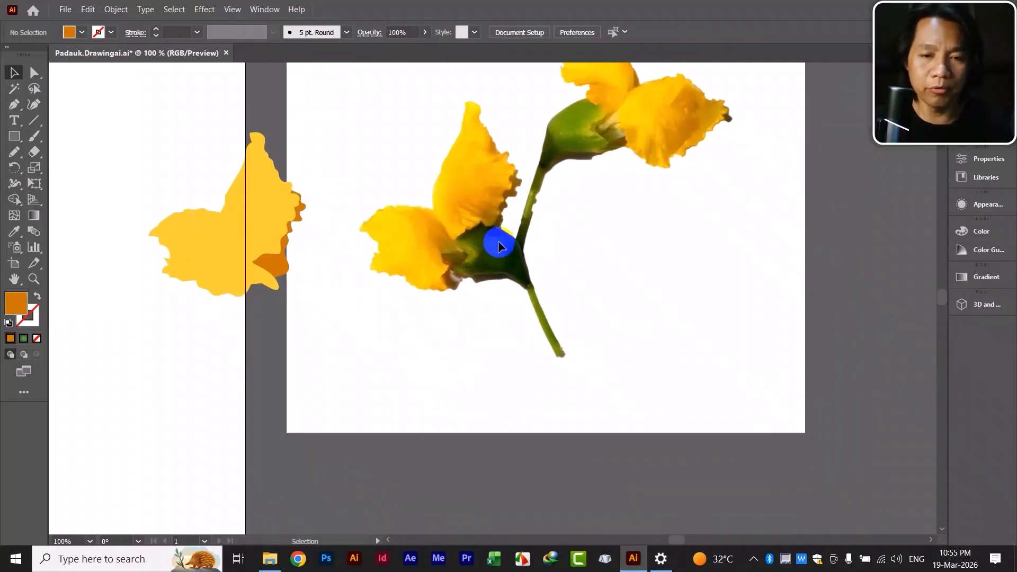
click(15, 152)
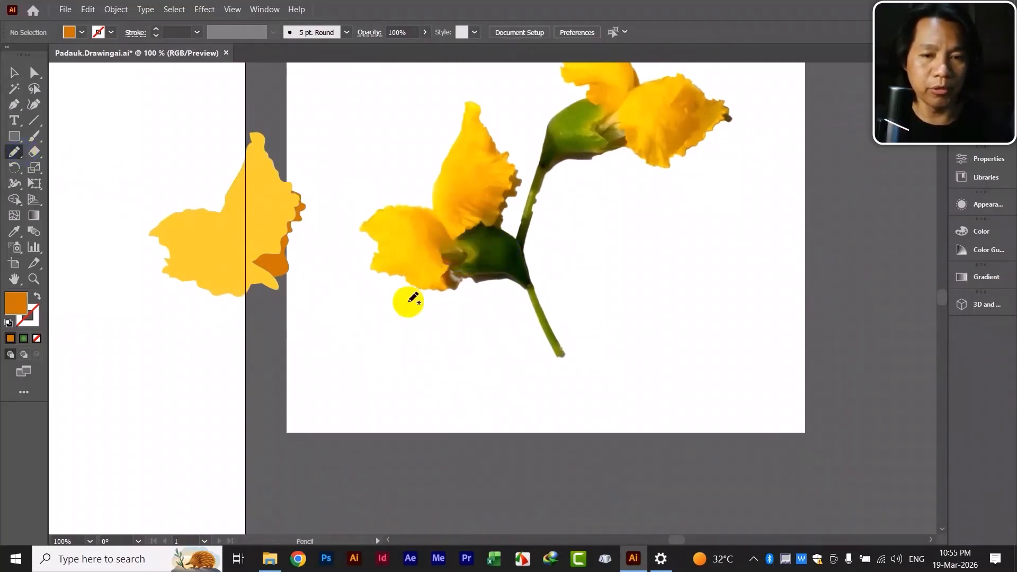
drag(434, 331, 341, 307)
mouse_move(422, 254)
mouse_down()
mouse_move(433, 264)
mouse_move(351, 248)
mouse_move(361, 221)
mouse_move(404, 196)
mouse_move(439, 263)
mouse_up()
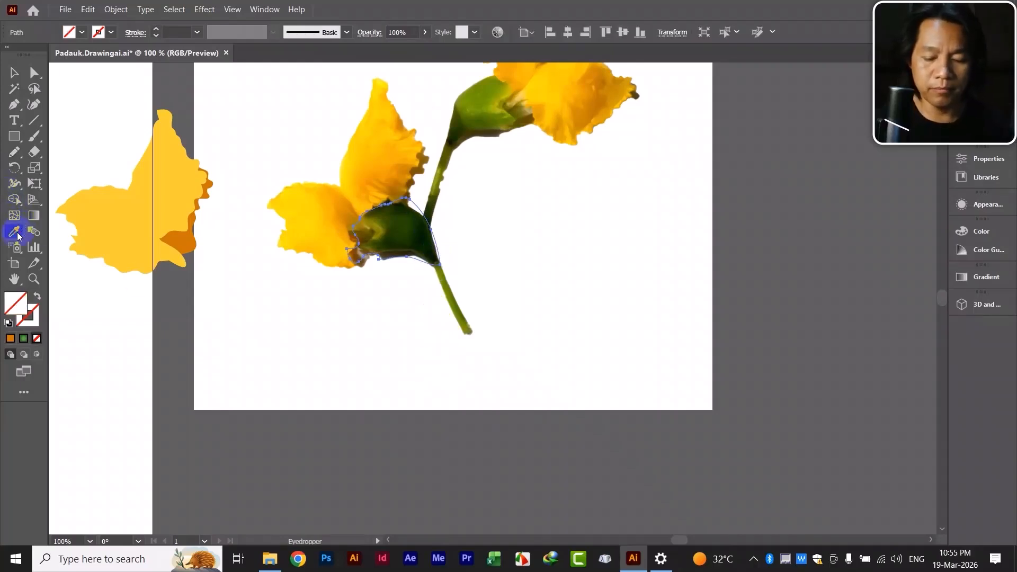
Fill the traced base with the first flower's green using the Eyedropper and move it onto the tails of the yellow petals
key(ctrl+minus)
key(ctrl+minus)
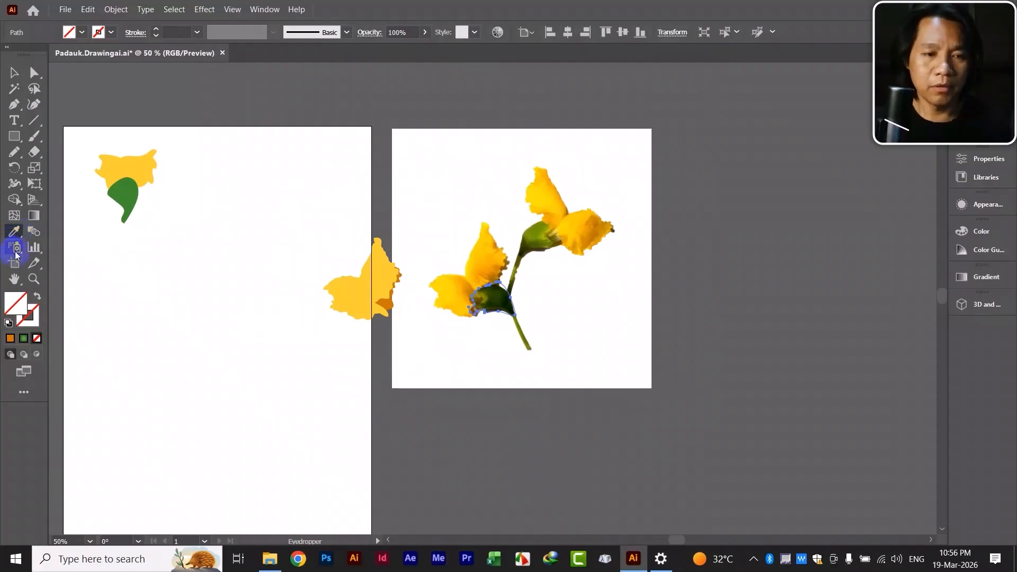
click(119, 200)
click(12, 76)
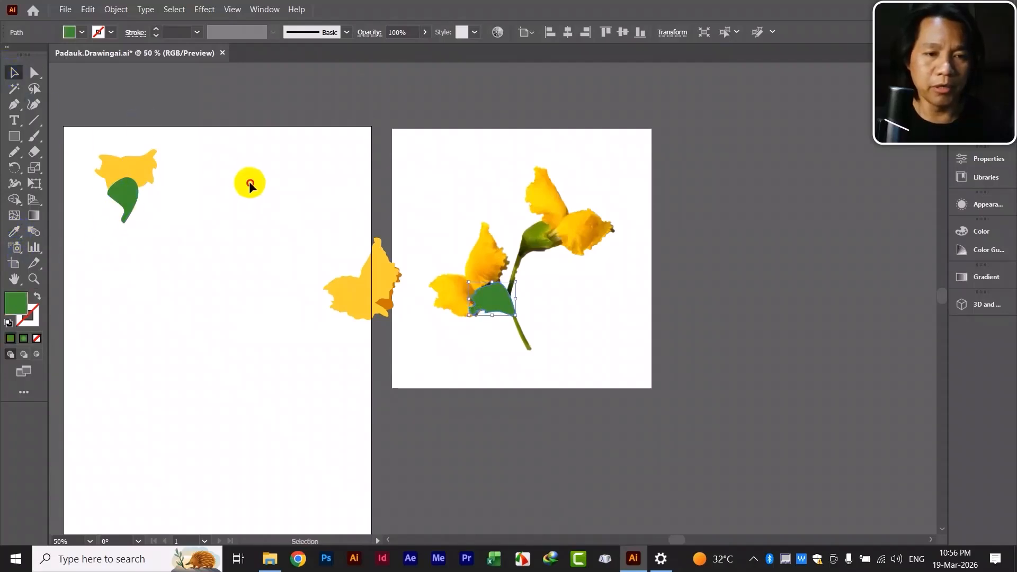
click(488, 303)
drag(502, 307, 396, 317)
Rotate the assembled second flower until its base points down, and place it beside the first flower on the artboard
drag(300, 261, 253, 260)
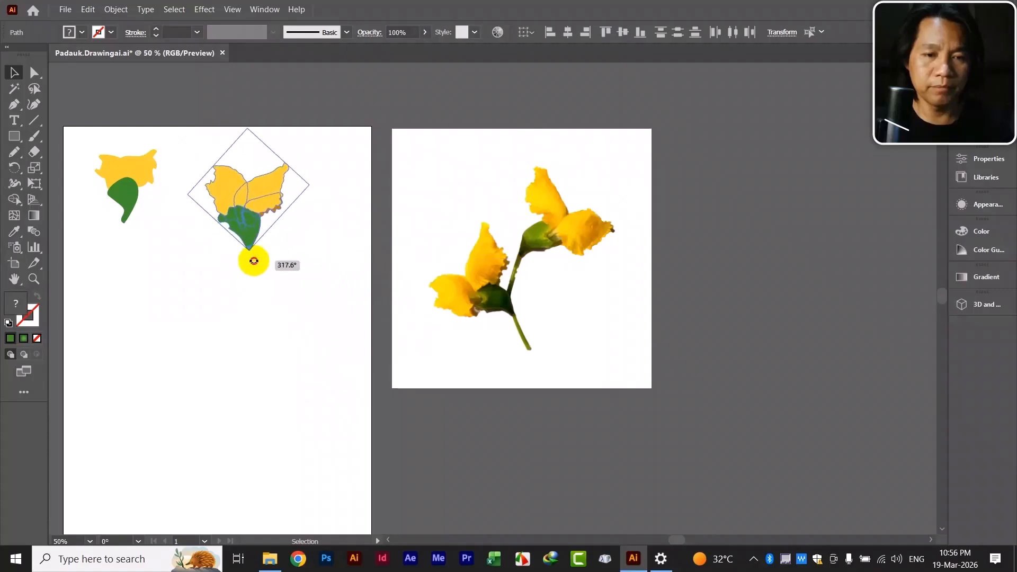
drag(247, 217, 238, 203)
click(314, 282)
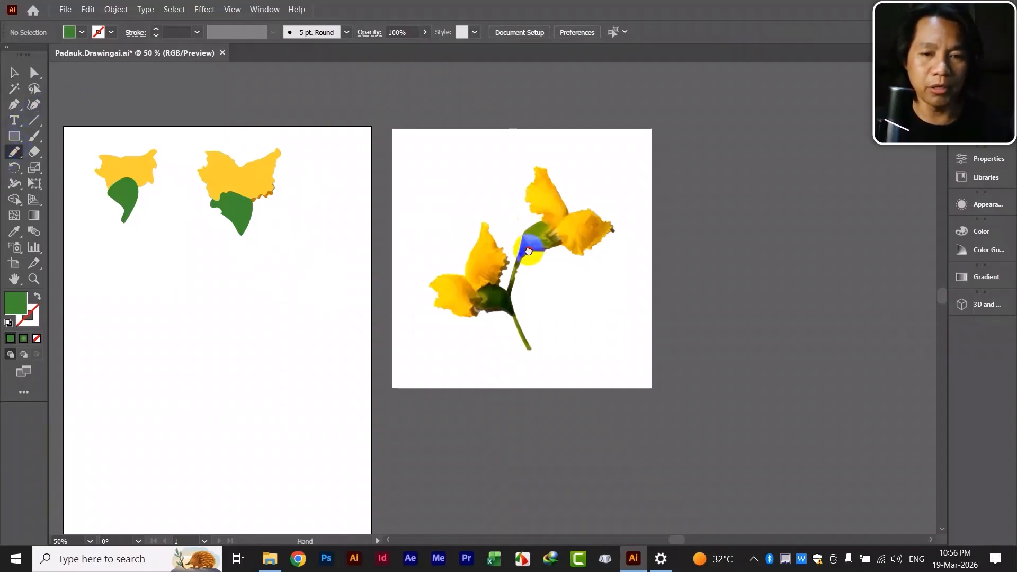
Trace the upper-right blossom's upright petal on the photo as a closed Pencil outline, extending its tail into the green base
drag(532, 245, 409, 366)
scroll(431, 305, up, 2)
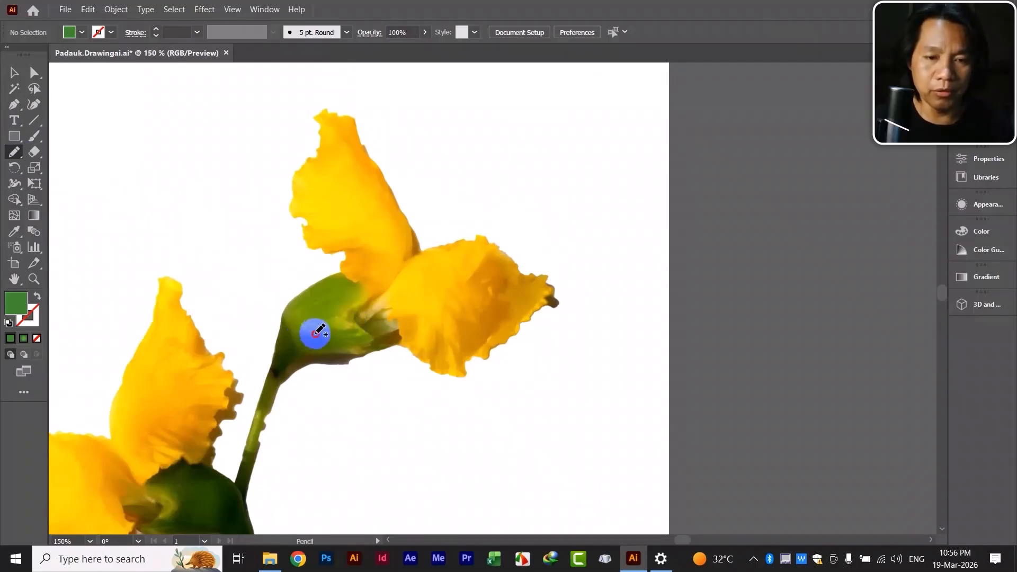
mouse_move(316, 333)
mouse_down()
mouse_move(393, 276)
mouse_move(412, 237)
mouse_move(384, 176)
mouse_move(330, 111)
mouse_move(318, 113)
mouse_move(316, 146)
mouse_move(291, 176)
mouse_move(291, 214)
mouse_move(308, 226)
mouse_move(303, 236)
mouse_move(346, 259)
mouse_move(307, 297)
mouse_move(311, 331)
mouse_move(344, 314)
mouse_up()
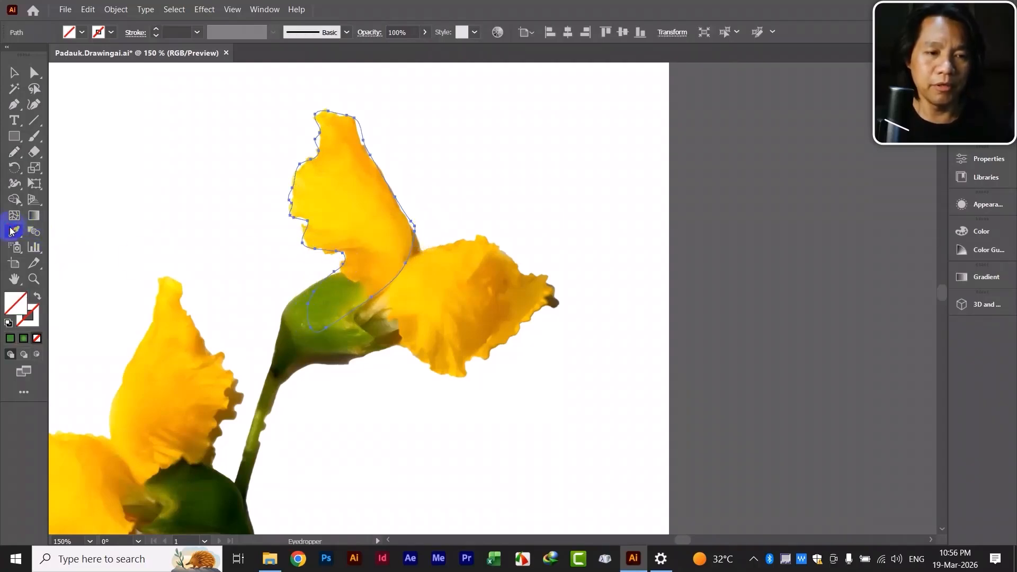
Fill the traced upright petal with the second flower's yellow using the Eyedropper and move it to the photo's empty upper-left area
drag(114, 320, 334, 291)
key(ctrl+minus)
key(ctrl+minus)
key(ctrl+minus)
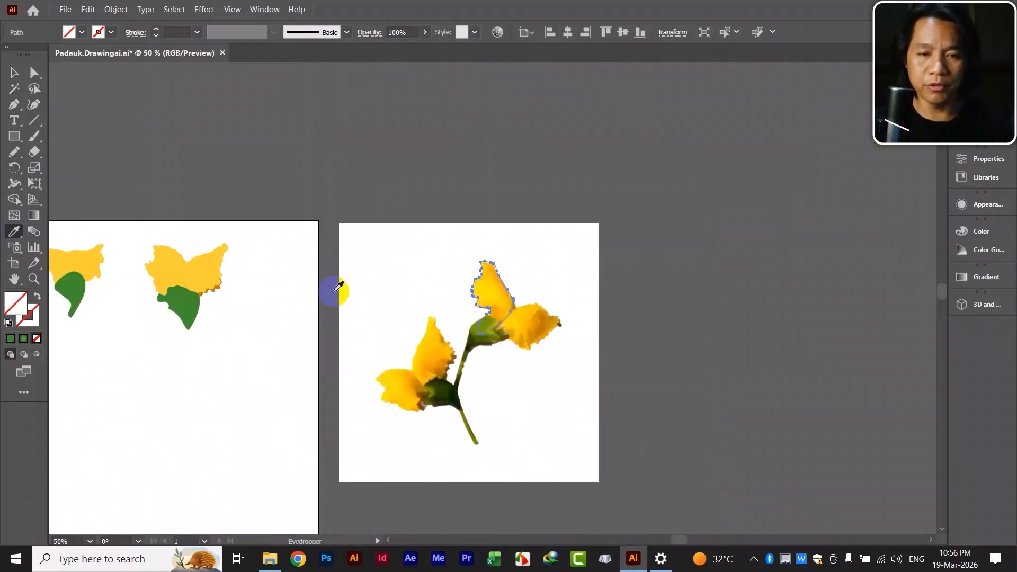
click(214, 259)
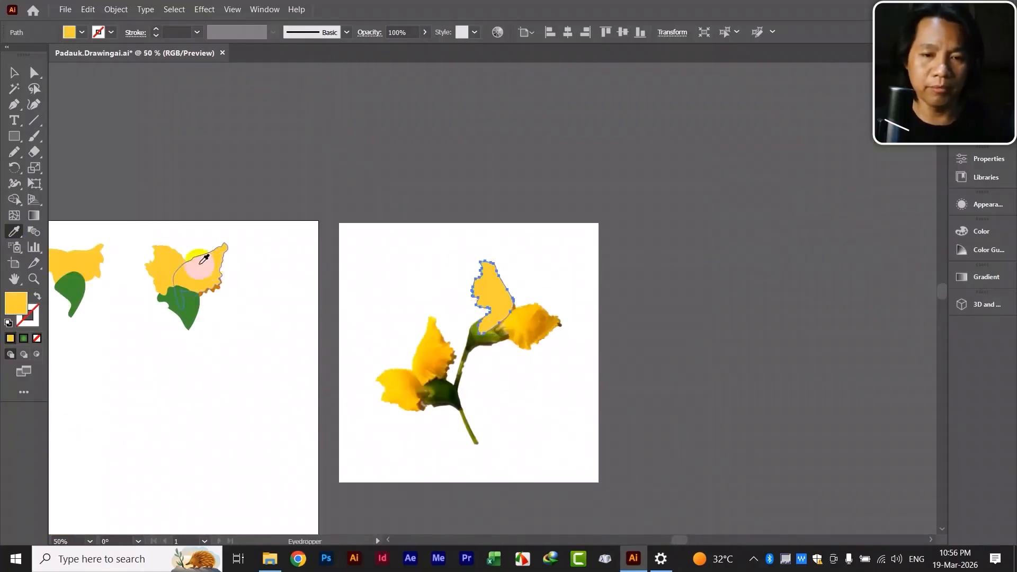
click(15, 74)
click(405, 219)
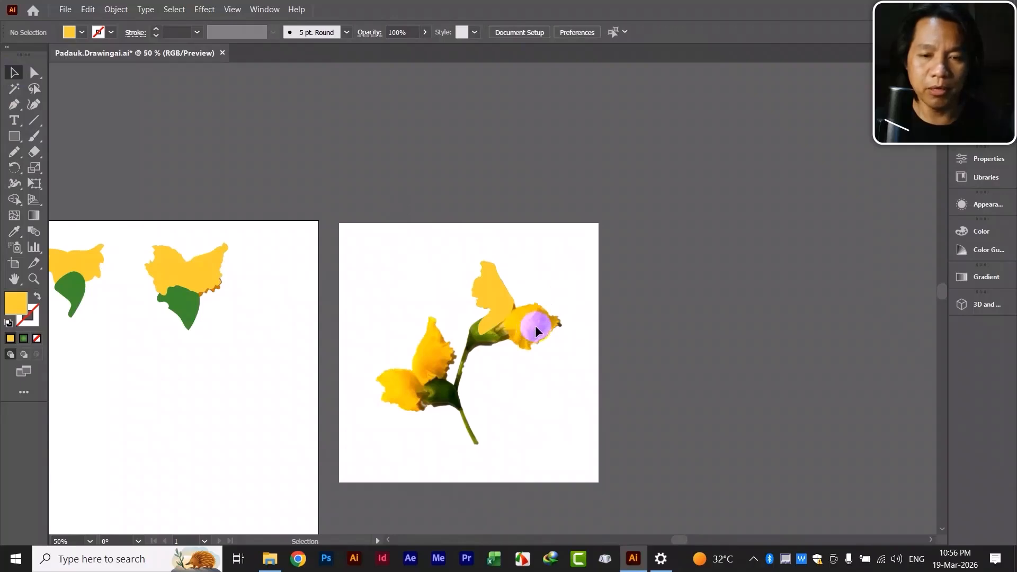
drag(592, 336, 579, 305)
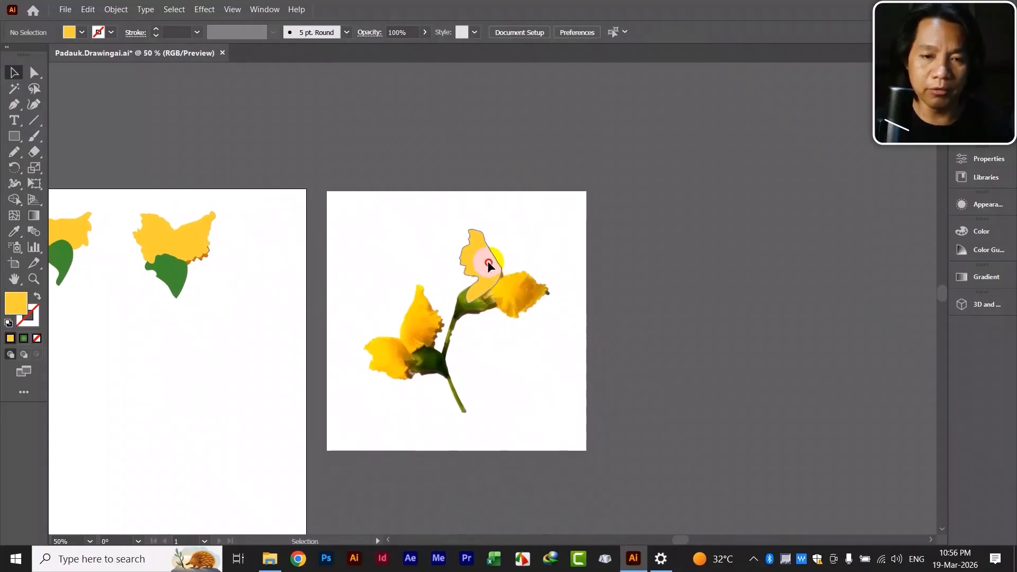
drag(487, 260, 395, 246)
click(442, 208)
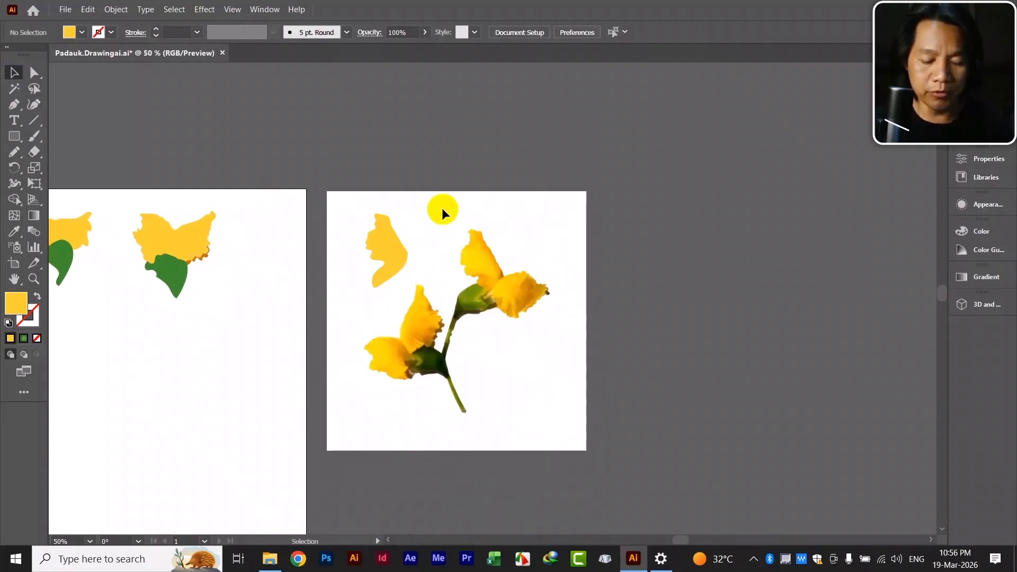
Trace the upper-right blossom's side petal as a closed Pencil outline, extending its tail into the green base
key(n)
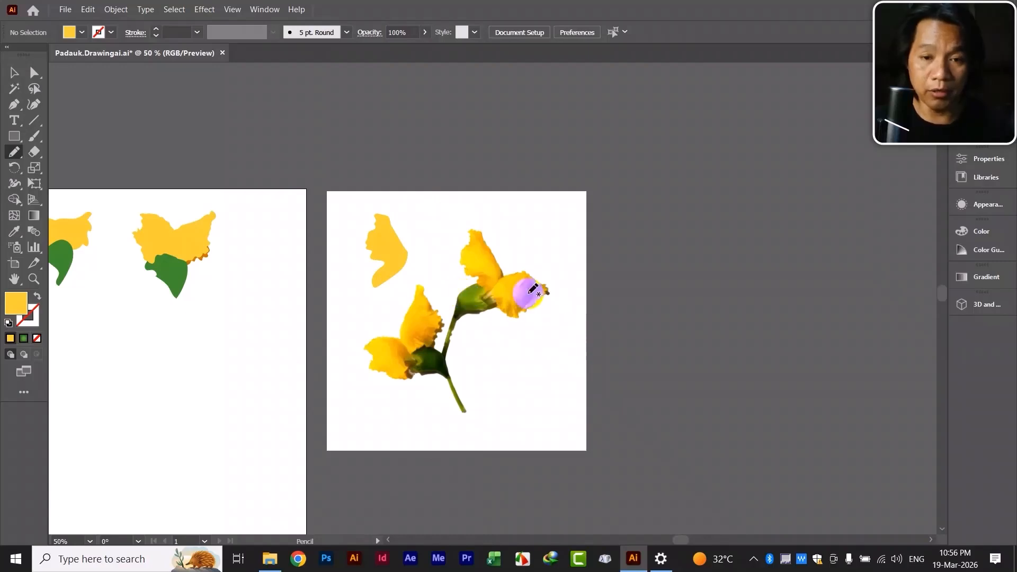
scroll(531, 291, up, 4)
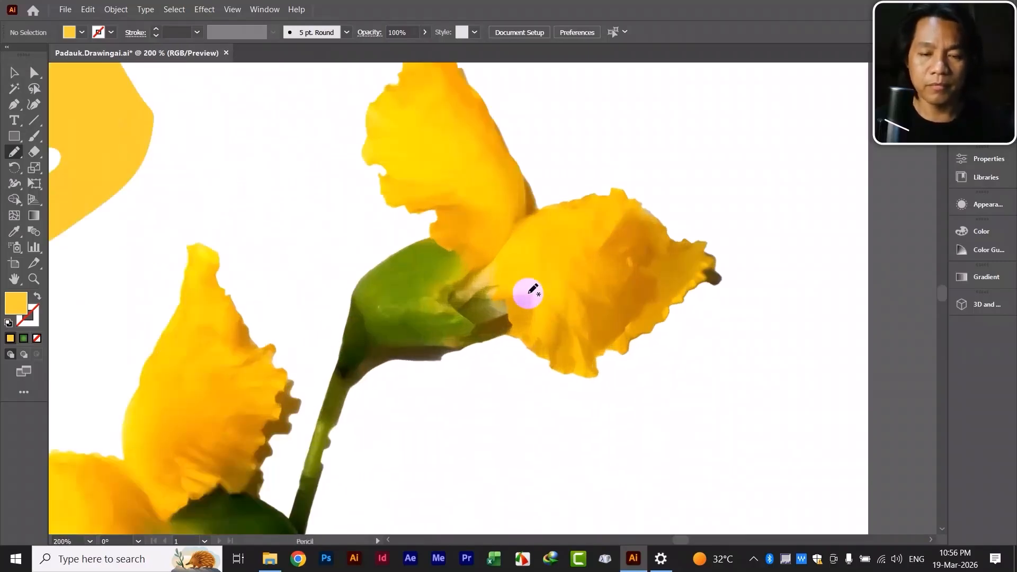
drag(596, 324, 477, 338)
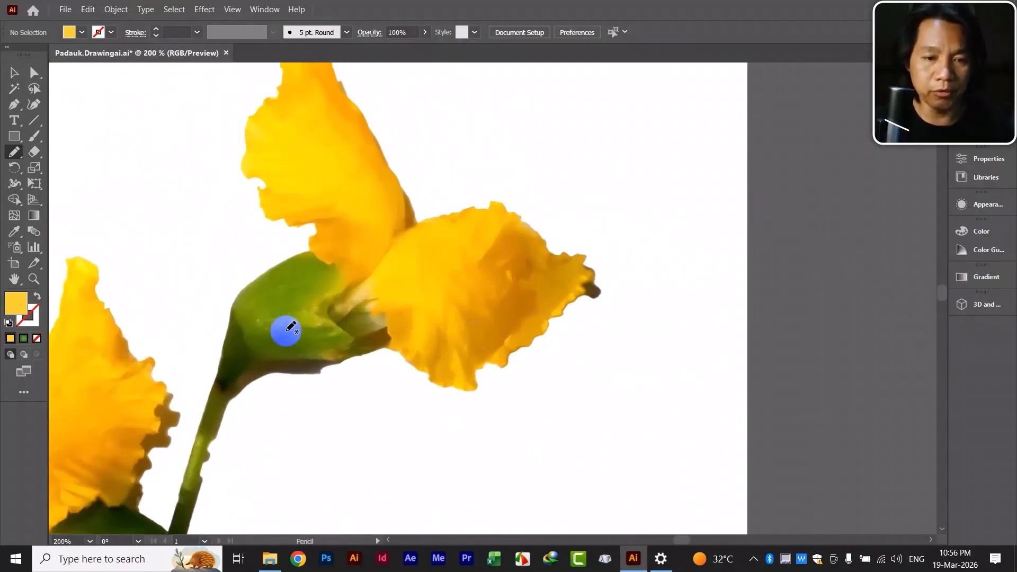
mouse_move(293, 329)
mouse_down()
mouse_move(329, 288)
mouse_move(417, 226)
mouse_move(489, 204)
mouse_move(540, 238)
mouse_move(553, 266)
mouse_move(571, 253)
mouse_move(583, 260)
mouse_move(603, 290)
mouse_move(602, 303)
mouse_move(547, 321)
mouse_move(537, 348)
mouse_move(504, 373)
mouse_move(485, 368)
mouse_move(476, 392)
mouse_move(287, 352)
mouse_move(303, 320)
mouse_up()
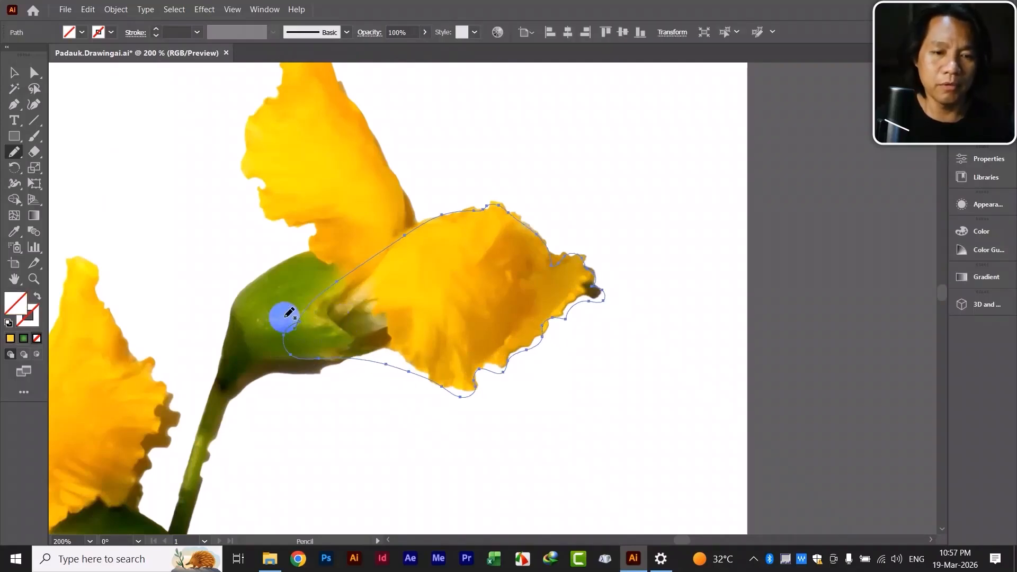
Fill the traced side petal with the second flower's yellow using the Eyedropper
key(ctrl)
key(ctrl+minus)
key(ctrl+minus)
key(ctrl+minus)
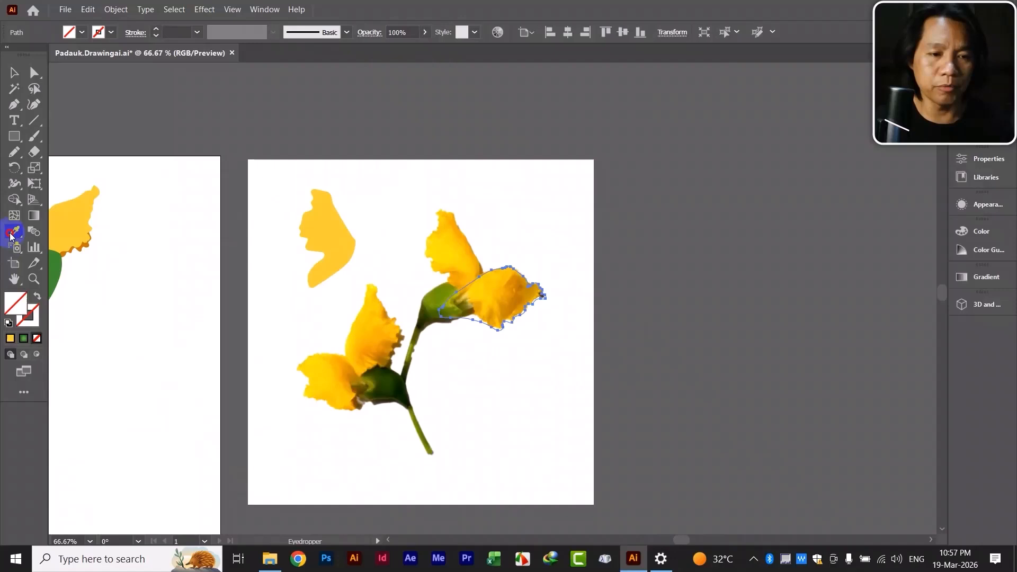
click(74, 204)
click(11, 72)
click(179, 247)
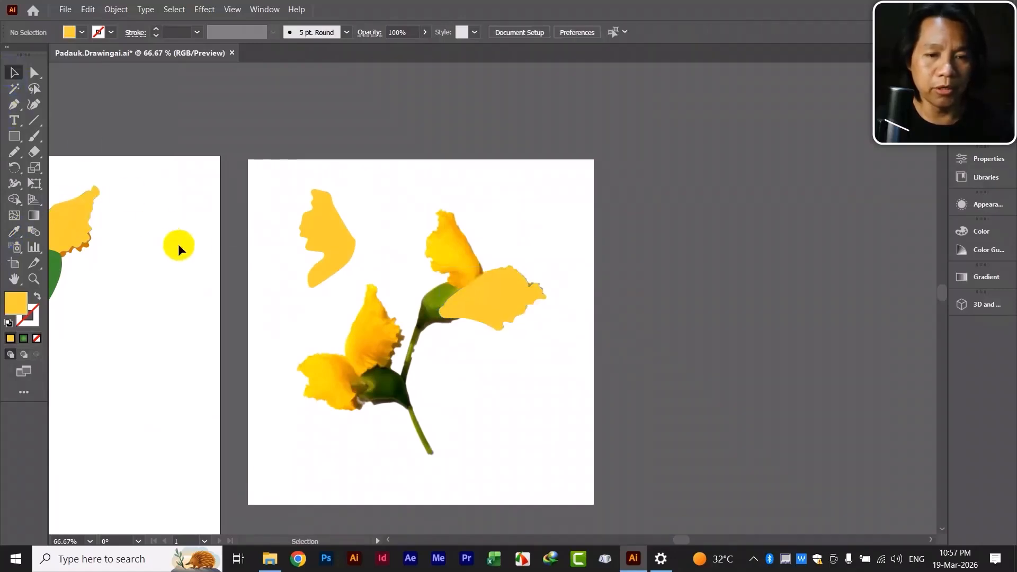
Move the yellow side petal next to the detached upright petal and adjust the upright petal so their tails overlap
drag(507, 284, 385, 241)
click(370, 187)
mouse_move(320, 221)
mouse_down()
mouse_move(330, 219)
mouse_move(317, 219)
mouse_up()
click(421, 192)
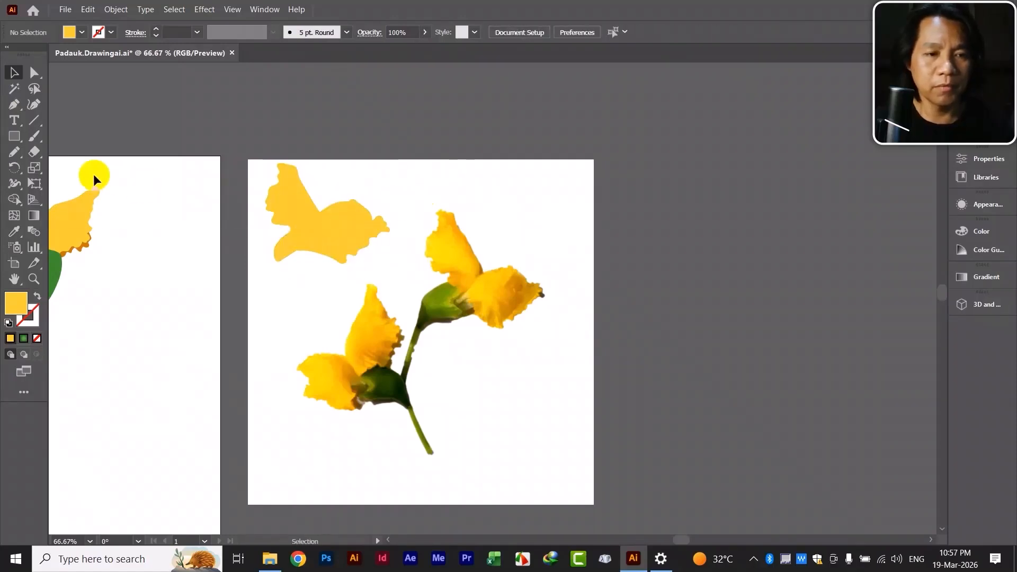
Trace the upper-right blossom's green base on the photo as a closed Pencil outline
click(15, 155)
scroll(519, 321, down, 2)
scroll(519, 320, left, 1)
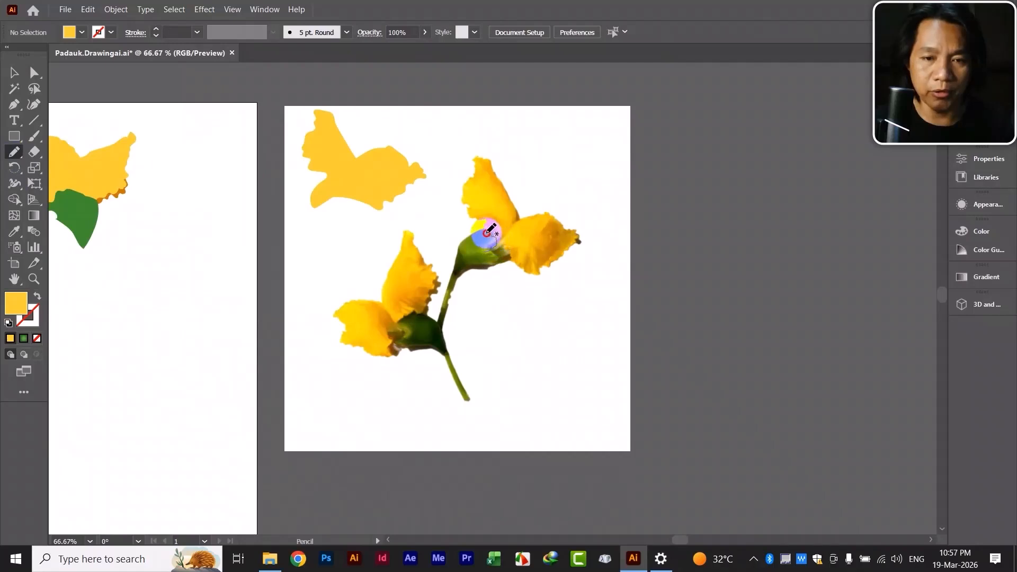
mouse_move(484, 228)
mouse_down()
mouse_move(460, 245)
mouse_move(454, 271)
mouse_up()
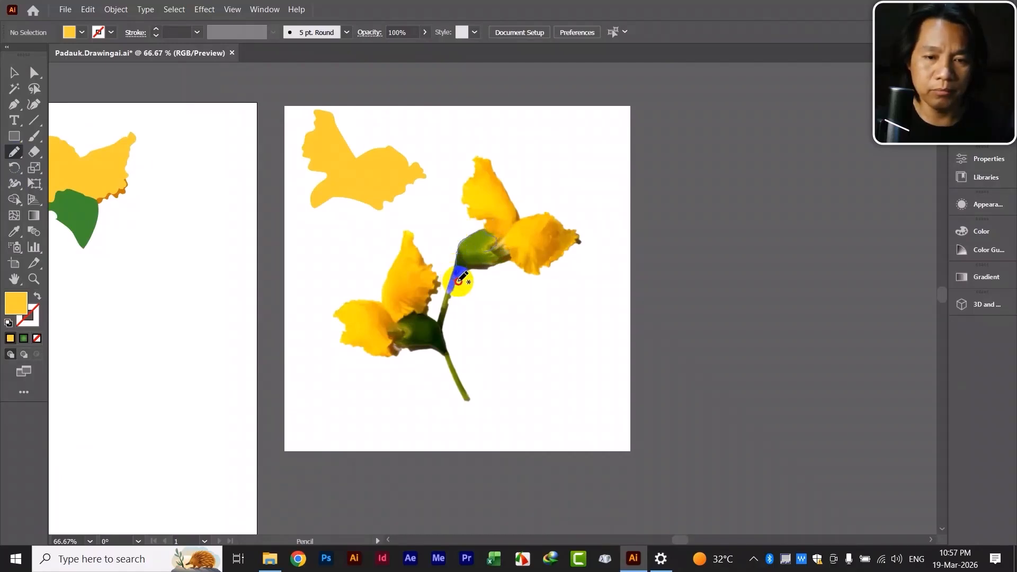
mouse_move(464, 276)
mouse_down()
mouse_move(500, 265)
mouse_move(491, 239)
mouse_up()
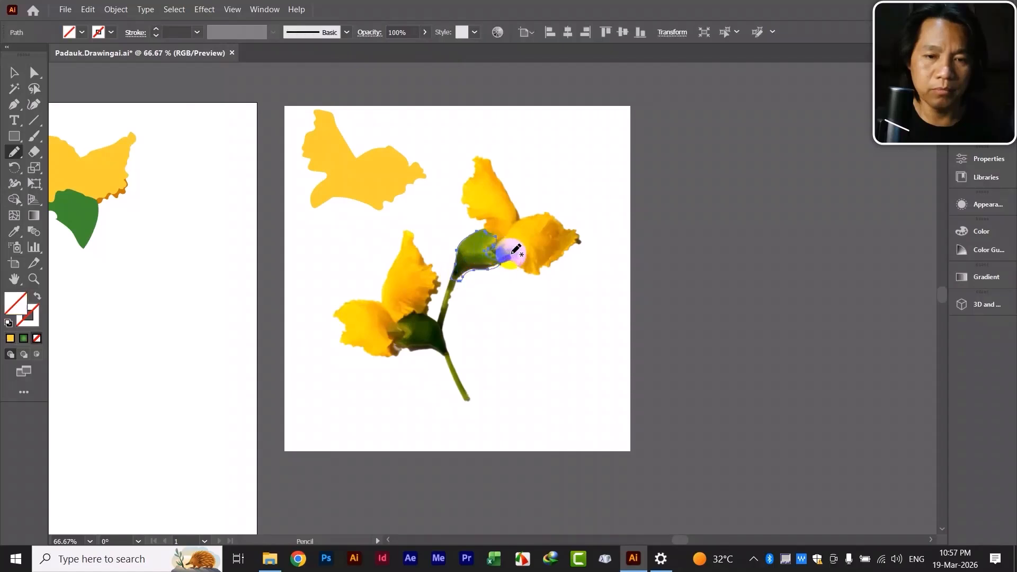
Fill the upper-right blossom's traced base with the second flower's green using the Eyedropper
click(16, 233)
click(80, 209)
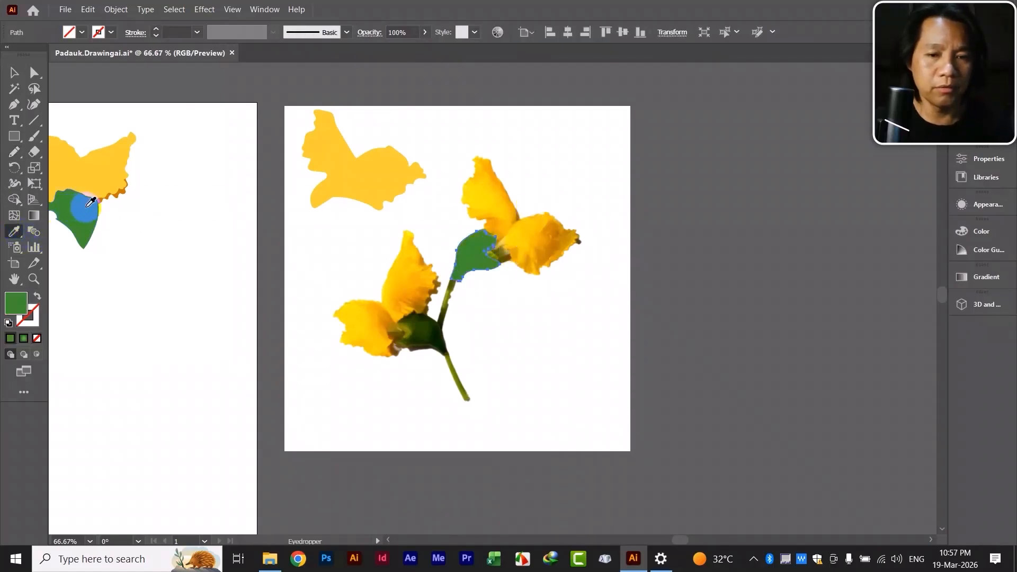
click(14, 73)
click(212, 232)
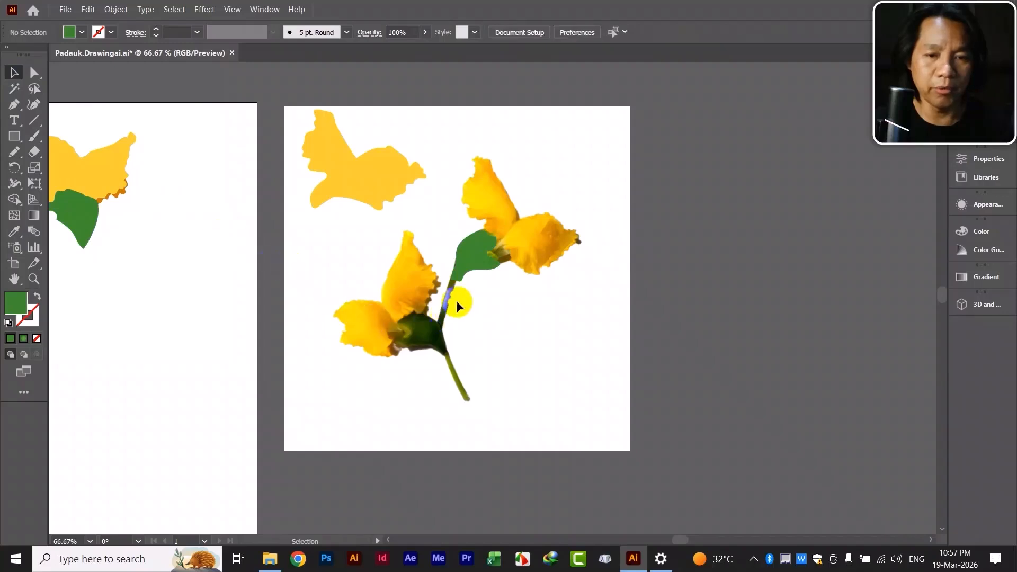
Move the green base onto the tails of the two yellow petals and move the assembled third flower onto the artboard
drag(479, 260, 378, 217)
click(322, 258)
drag(378, 189, 227, 216)
click(246, 324)
key(space)
drag(195, 348, 516, 332)
Space the three flowers in a row along the top of the artboard
drag(310, 202, 311, 203)
drag(297, 184, 268, 166)
click(363, 262)
drag(362, 126, 392, 192)
click(468, 273)
drag(493, 133, 567, 169)
click(559, 310)
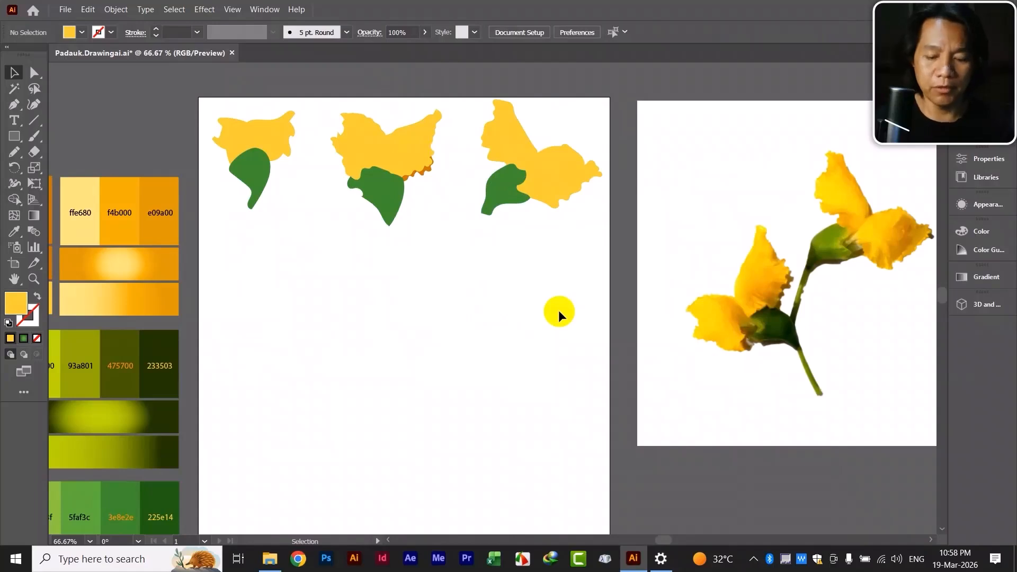
Select all three flowers on the artboard
key(ctrl+minus)
key(ctrl+minus)
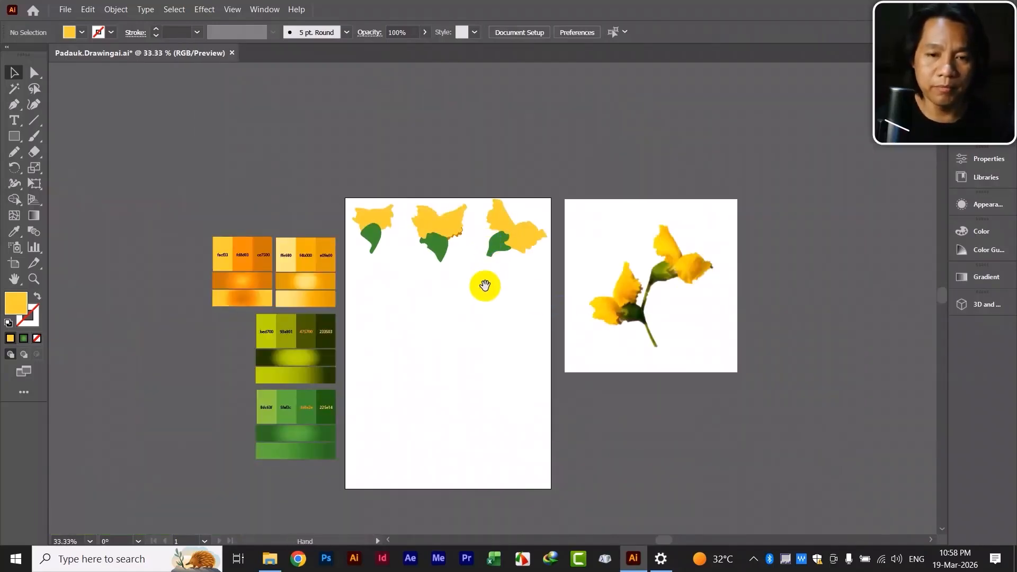
drag(485, 286, 404, 268)
drag(381, 320, 412, 276)
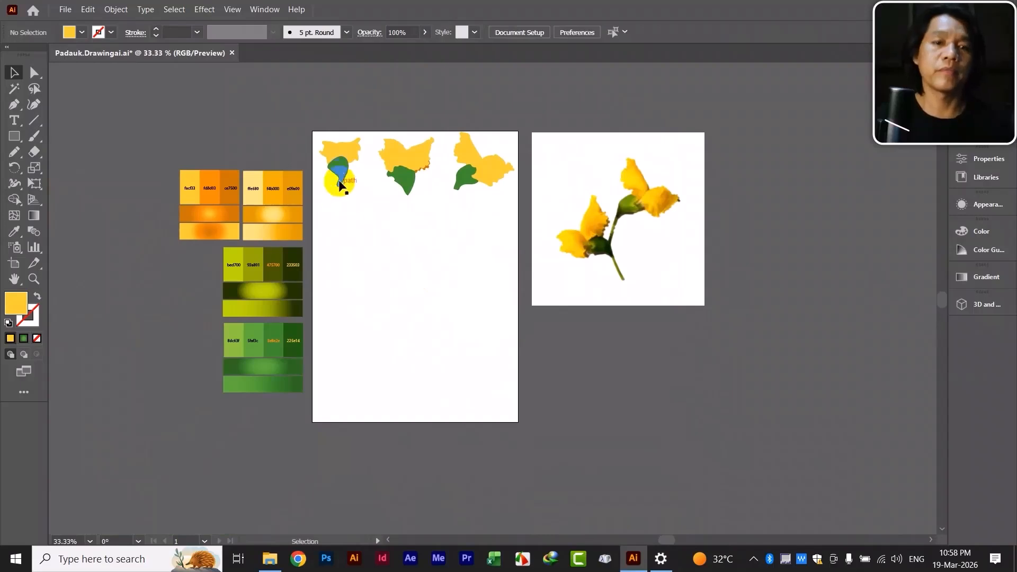
drag(318, 125, 506, 196)
drag(436, 239, 447, 324)
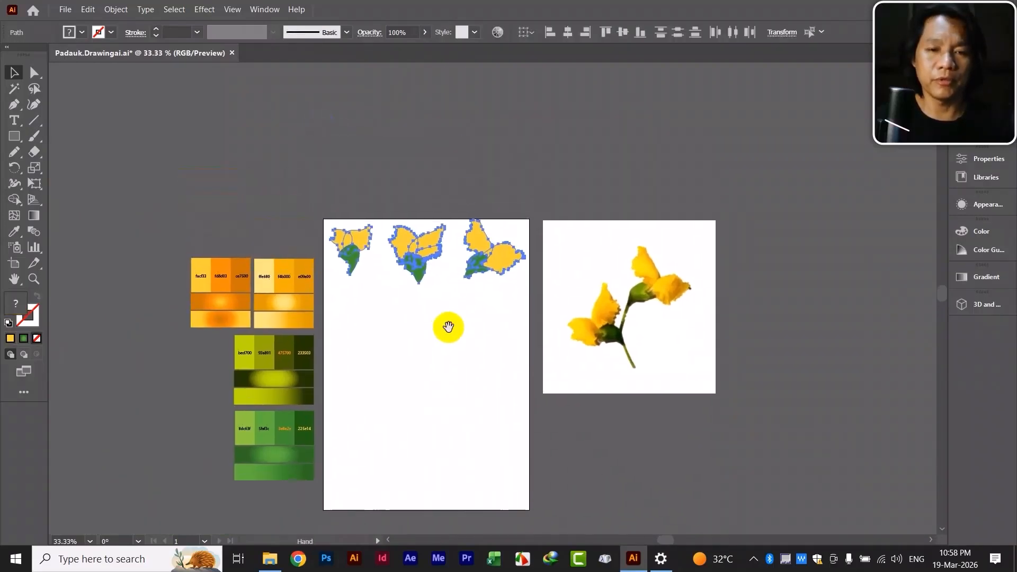
Move the three selected flowers off the artboard into the empty space above it
drag(483, 266, 477, 168)
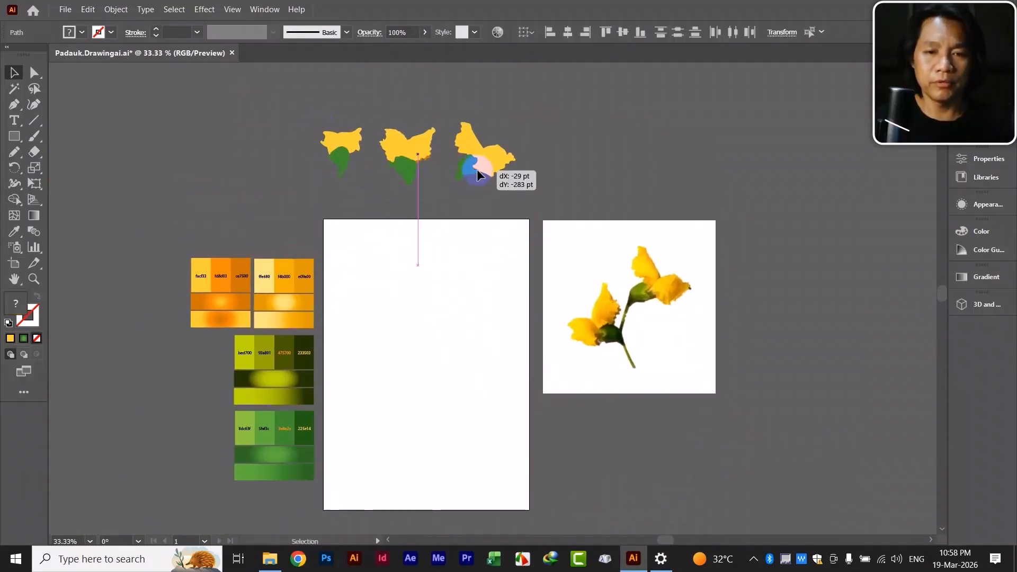
click(456, 256)
scroll(446, 321, down, 1)
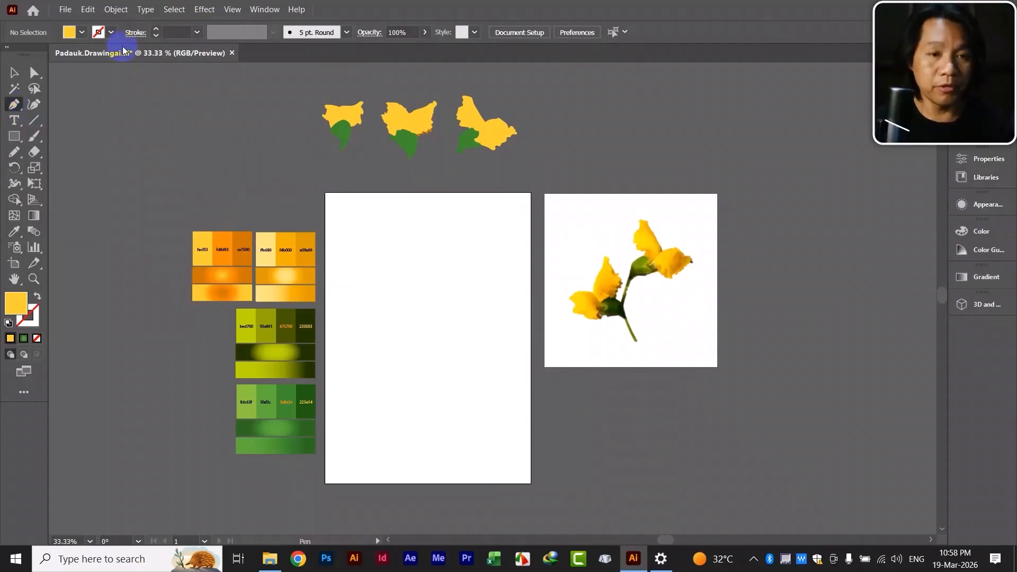
Draw a vertical line about 396.5 pt long mid-artboard with the Pen tool, using no fill and a 1 pt black stroke
key(shift+x)
click(112, 33)
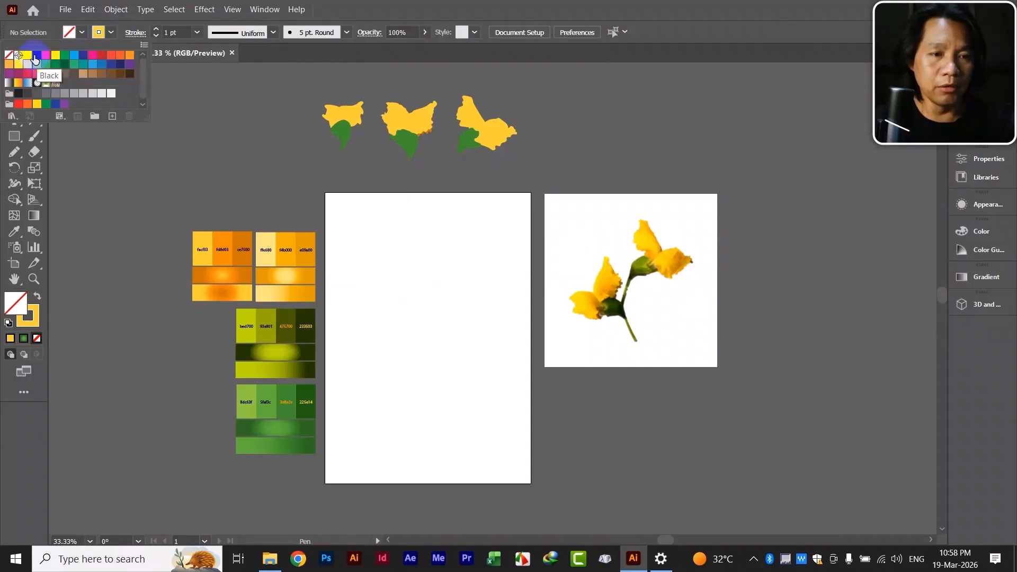
click(19, 56)
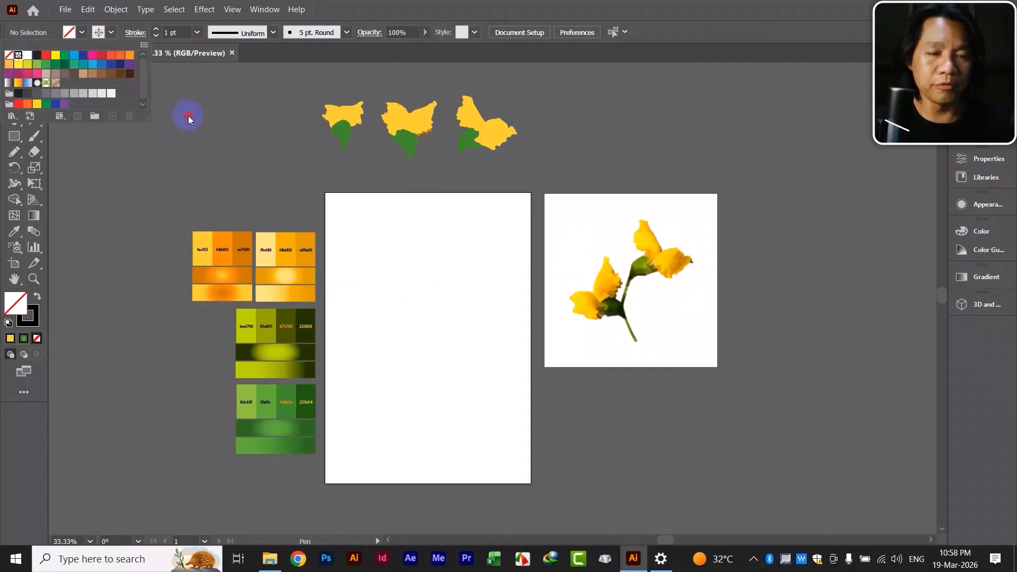
click(189, 120)
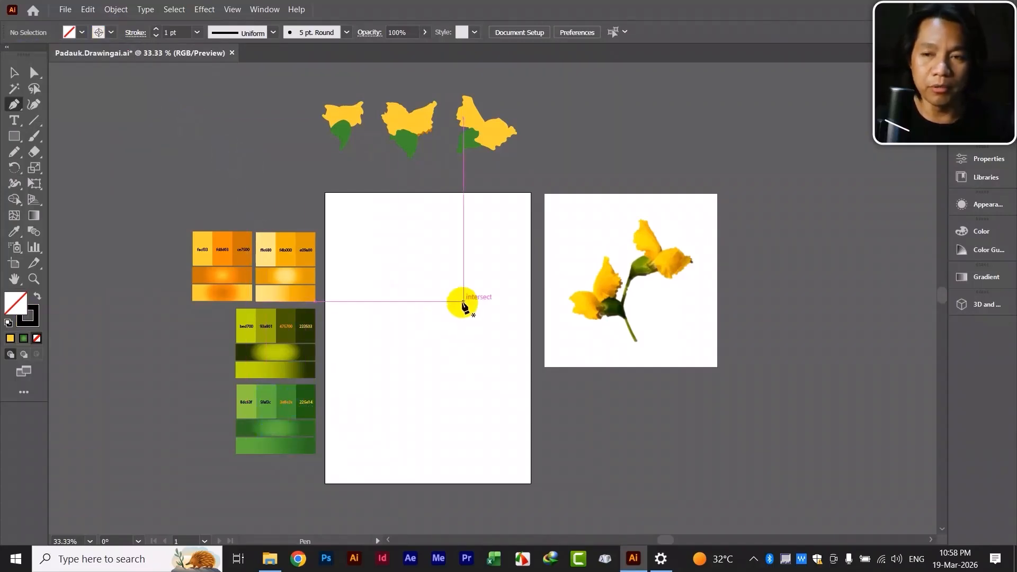
click(422, 256)
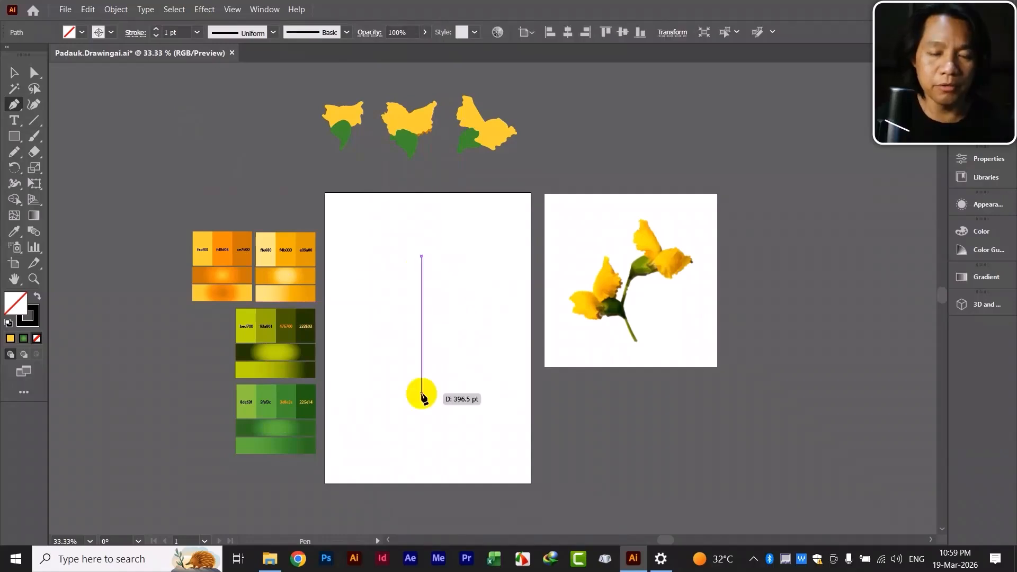
click(422, 393)
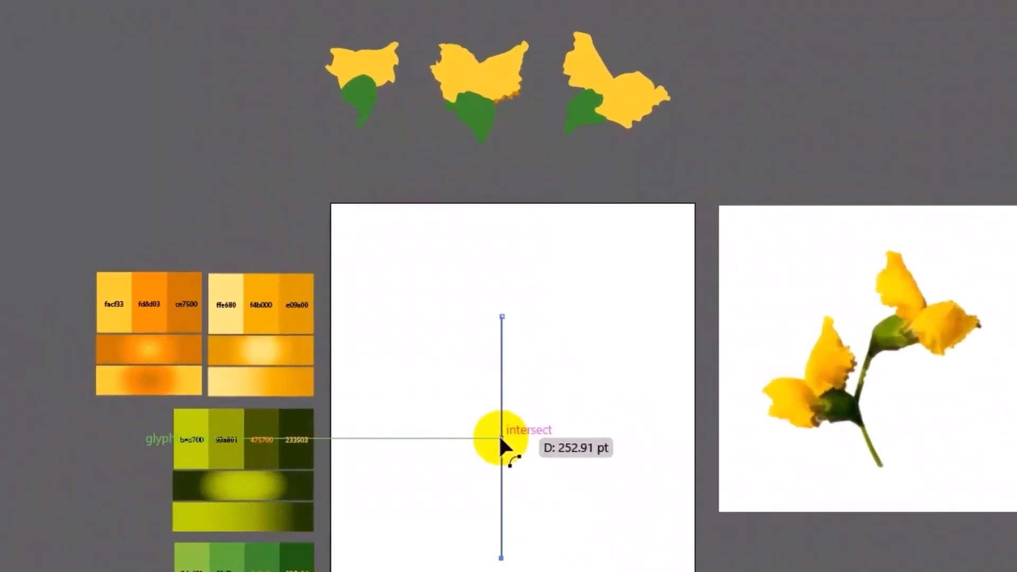
Bend the vertical line into a gentle S-curve for the stem by reshaping its segment and direction handles
drag(501, 439, 511, 439)
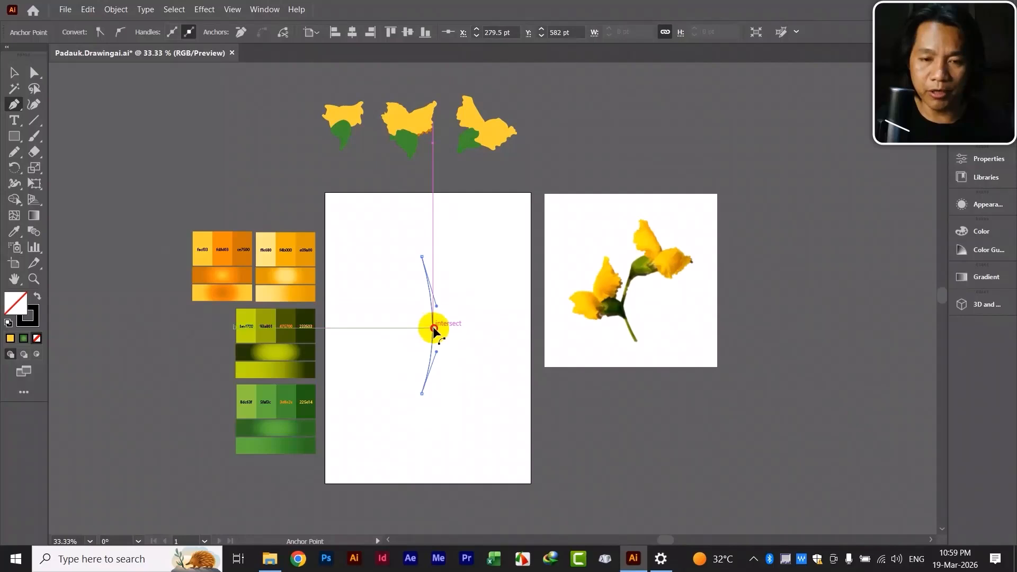
click(433, 329)
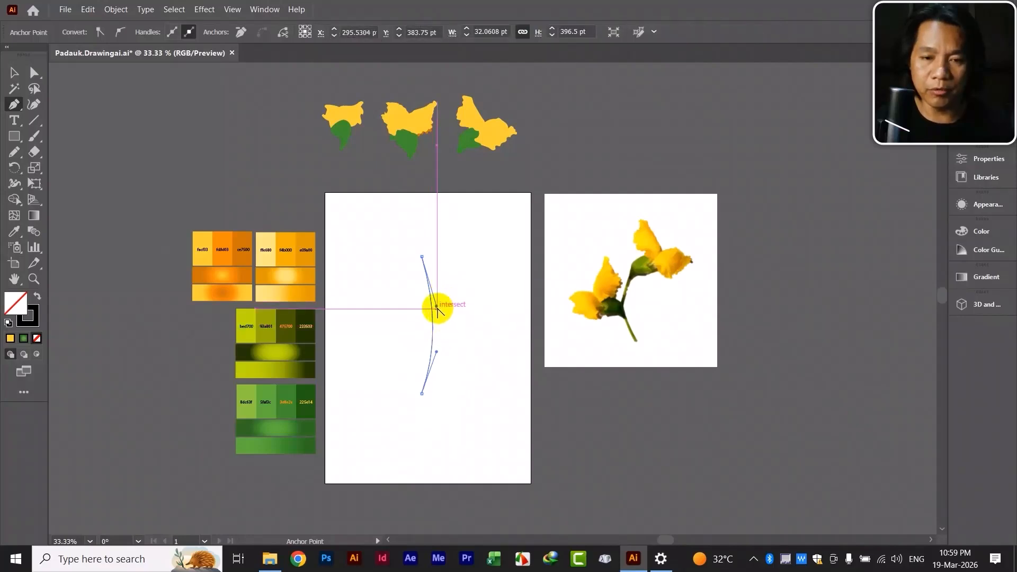
mouse_move(436, 306)
mouse_down()
mouse_move(399, 298)
mouse_move(440, 302)
mouse_move(422, 339)
mouse_move(381, 324)
mouse_move(415, 331)
mouse_move(417, 351)
mouse_move(401, 345)
mouse_move(400, 313)
mouse_move(427, 321)
mouse_up()
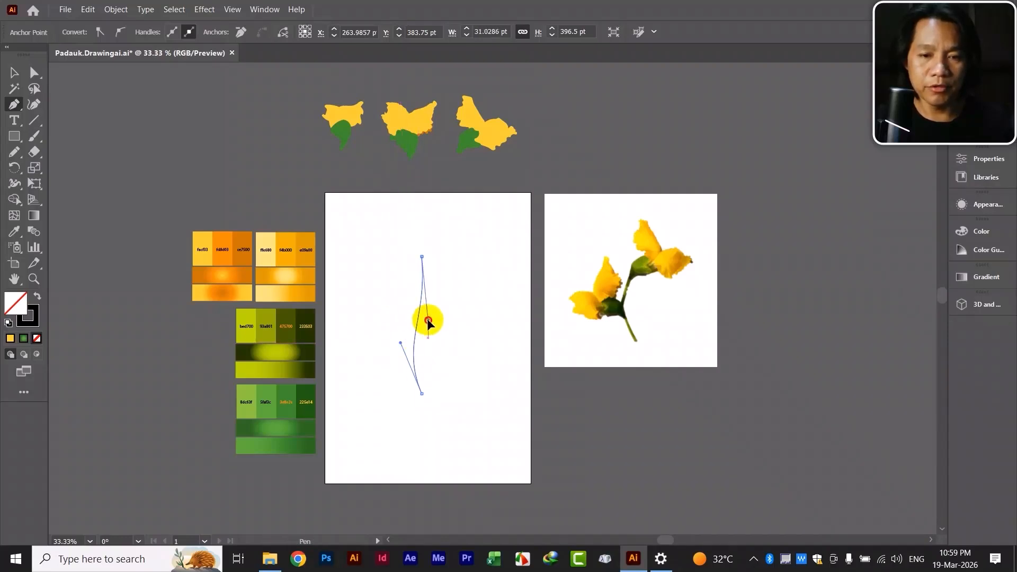
drag(427, 319, 427, 319)
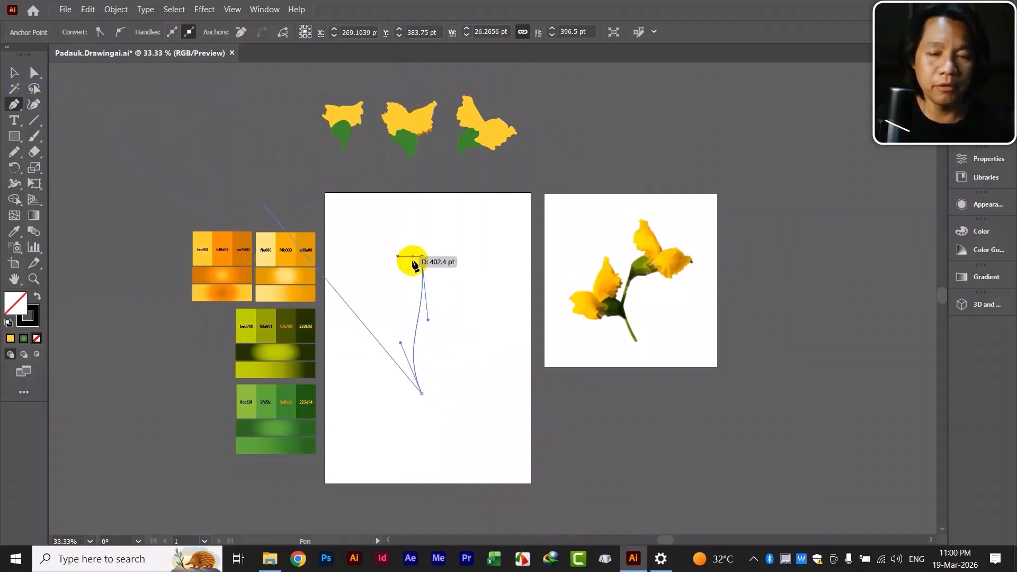
click(11, 78)
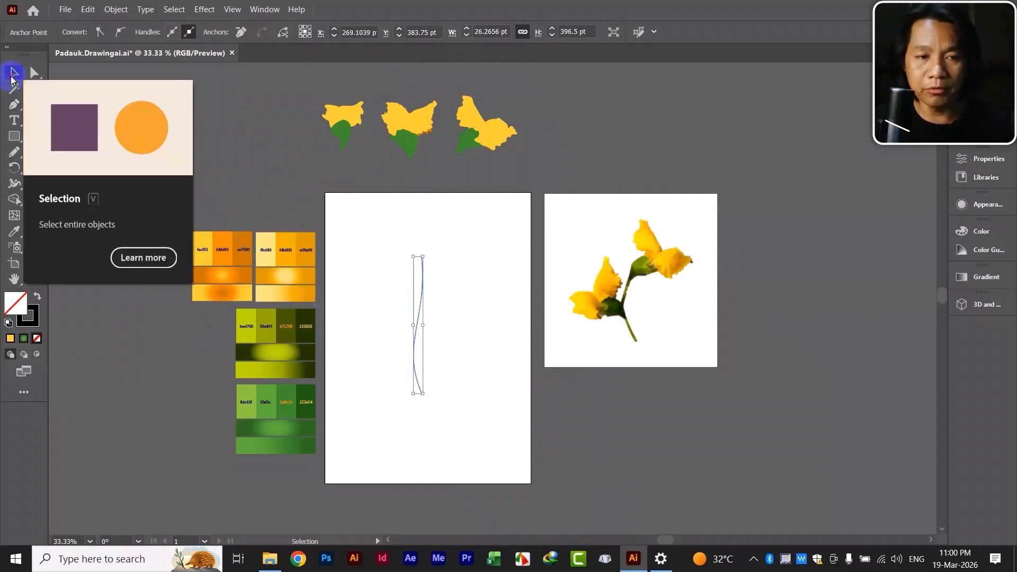
click(247, 179)
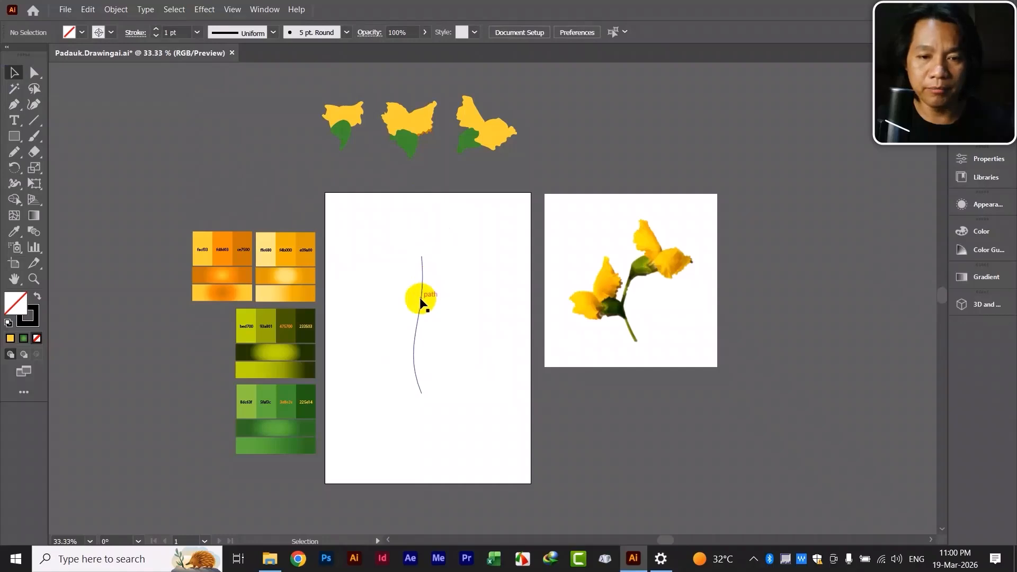
Move the curved stem slightly lower on the artboard and set its stroke weight to 4 pt
drag(421, 302, 425, 336)
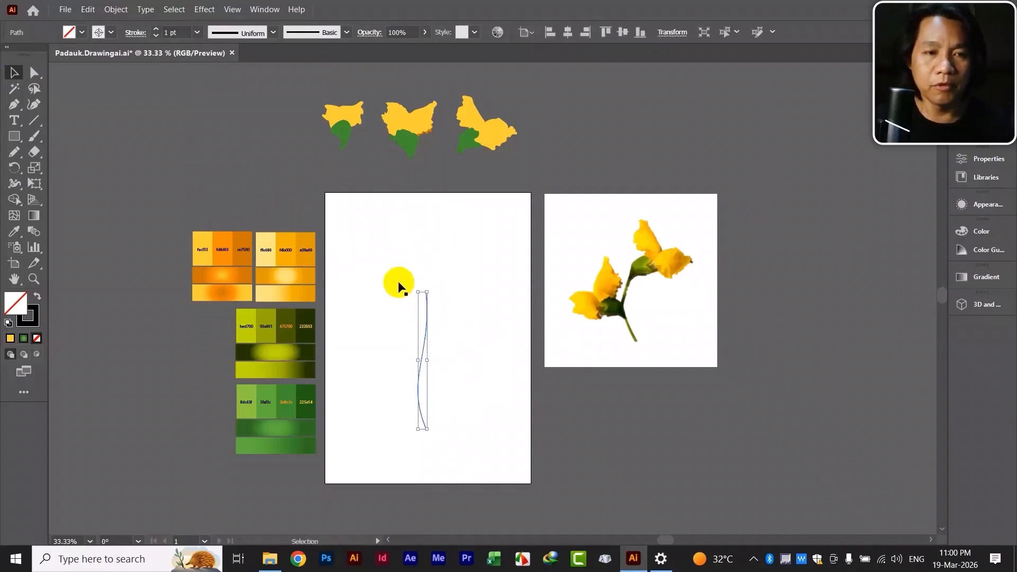
click(156, 29)
click(156, 29)
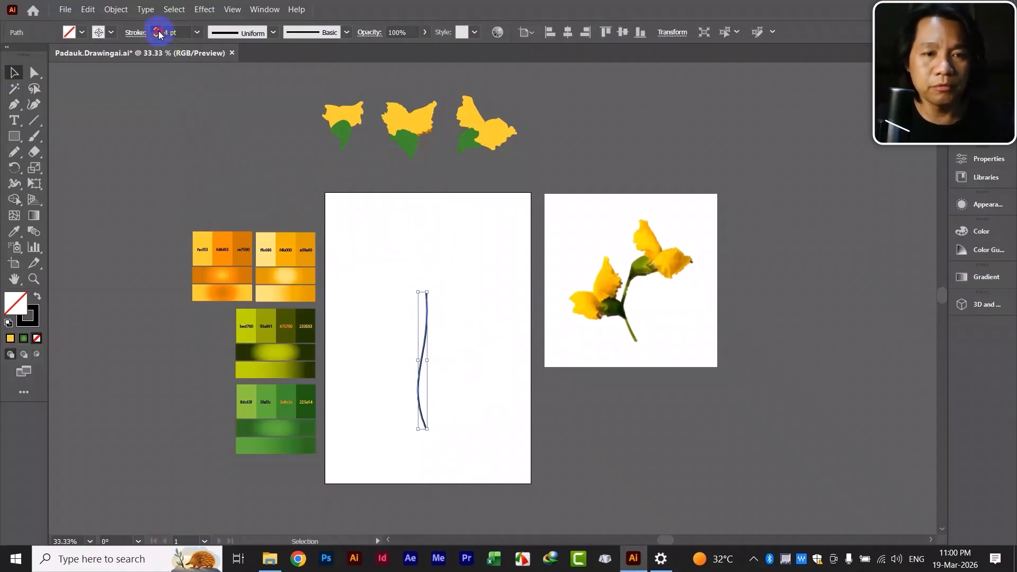
click(157, 29)
click(156, 30)
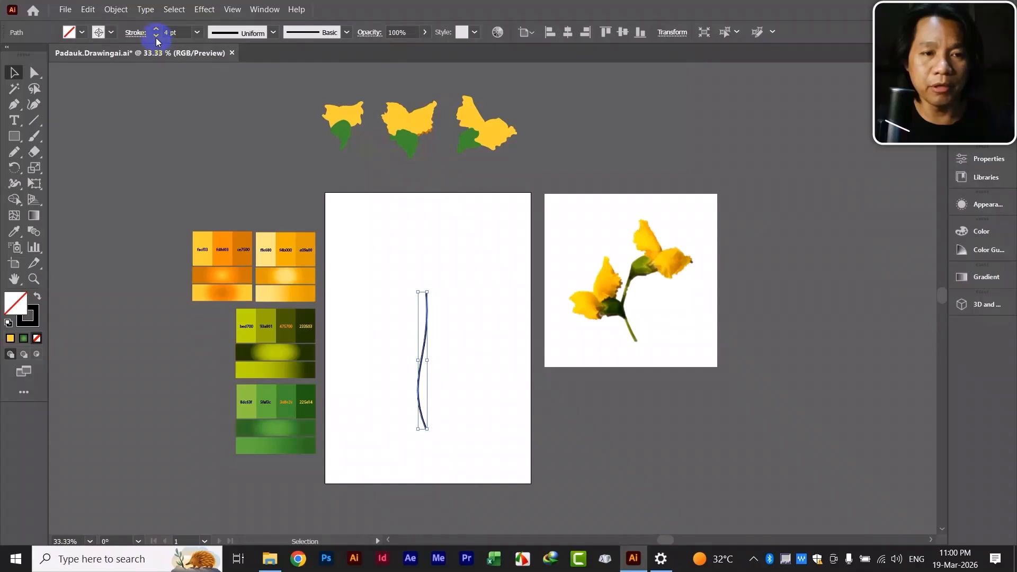
click(464, 265)
Apply the triangular tapering width profile to the stem and flip it so the thick end is at the base
click(427, 310)
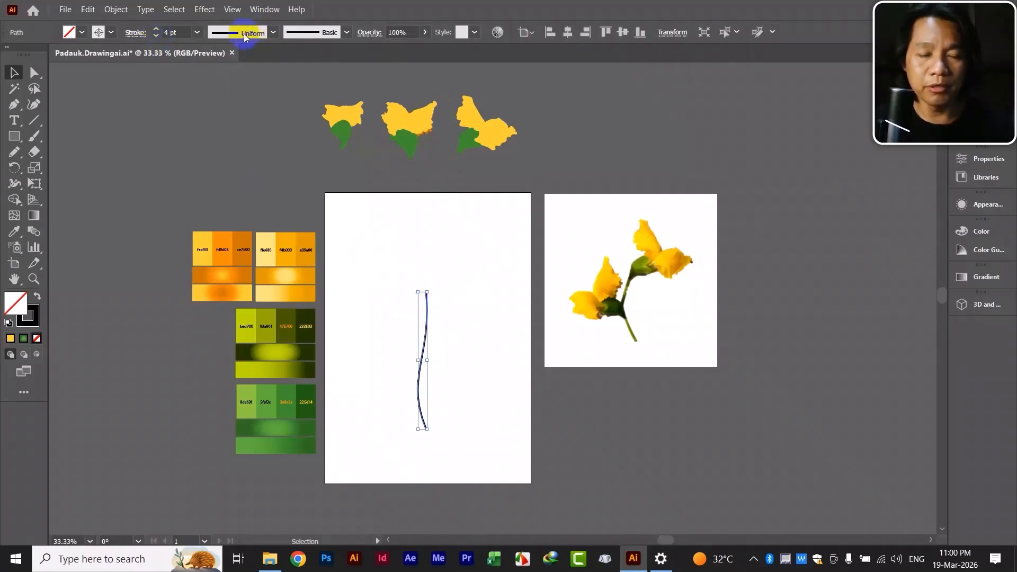
click(273, 33)
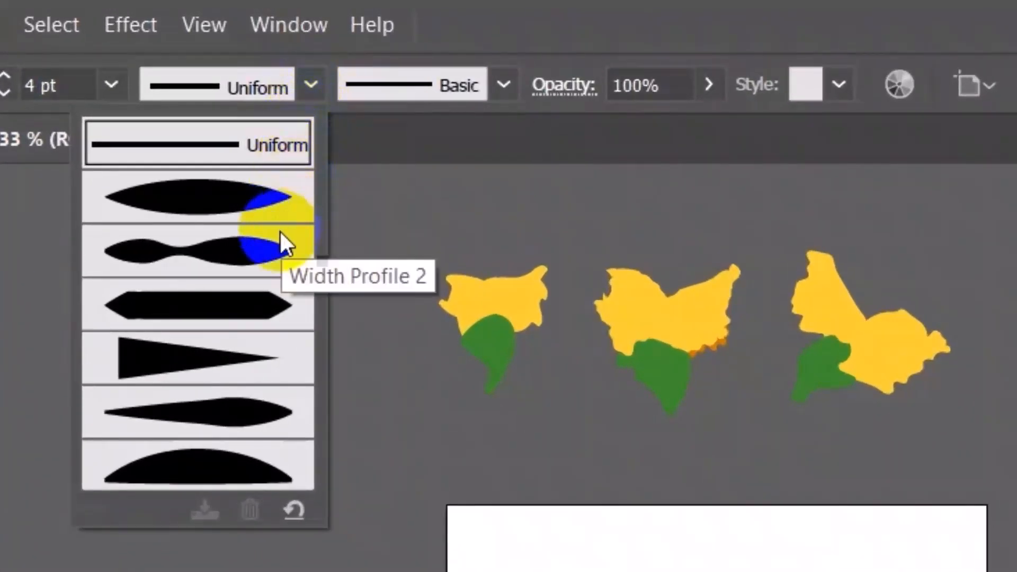
click(165, 360)
click(464, 307)
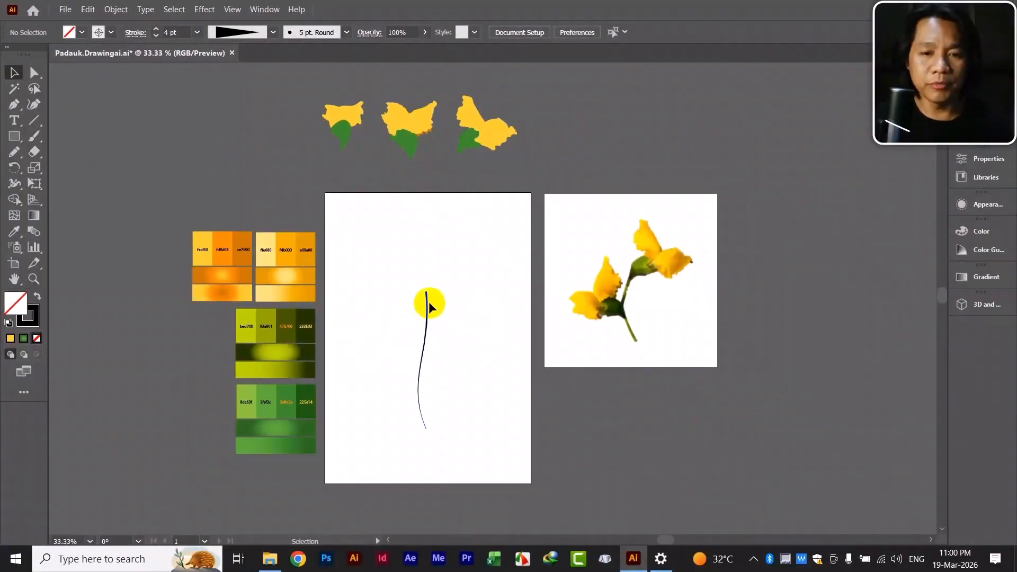
click(428, 304)
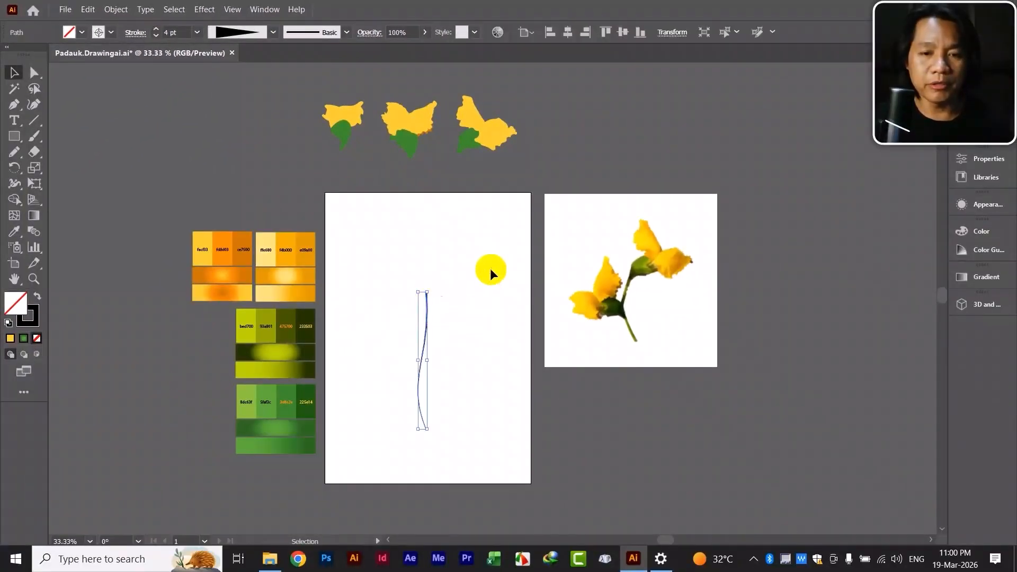
click(136, 33)
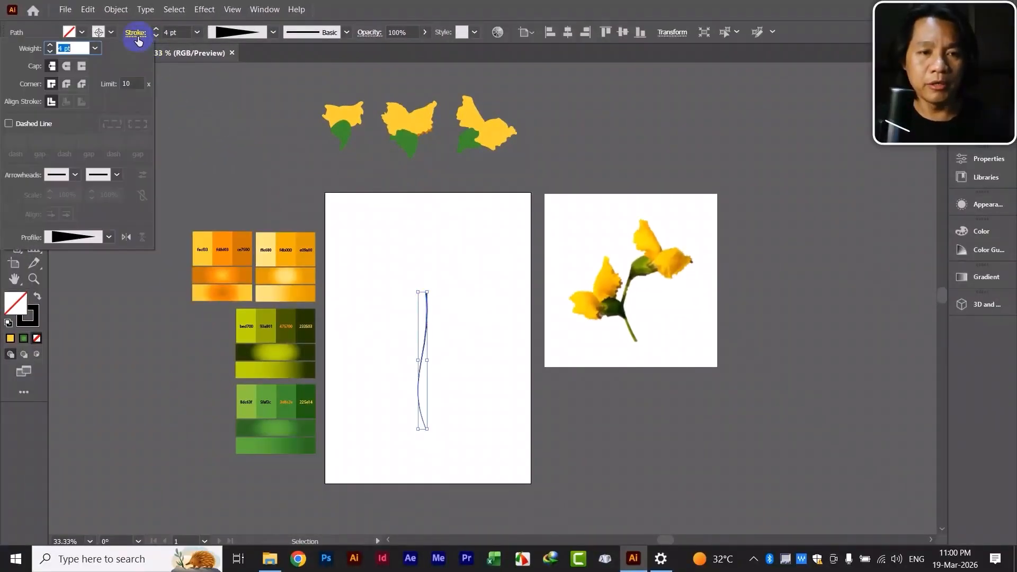
click(126, 239)
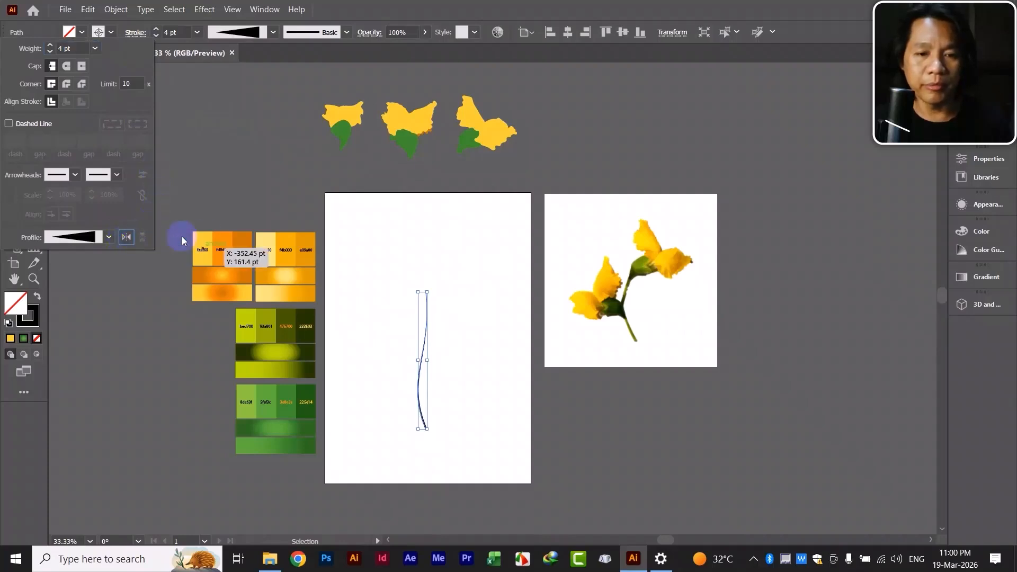
click(457, 224)
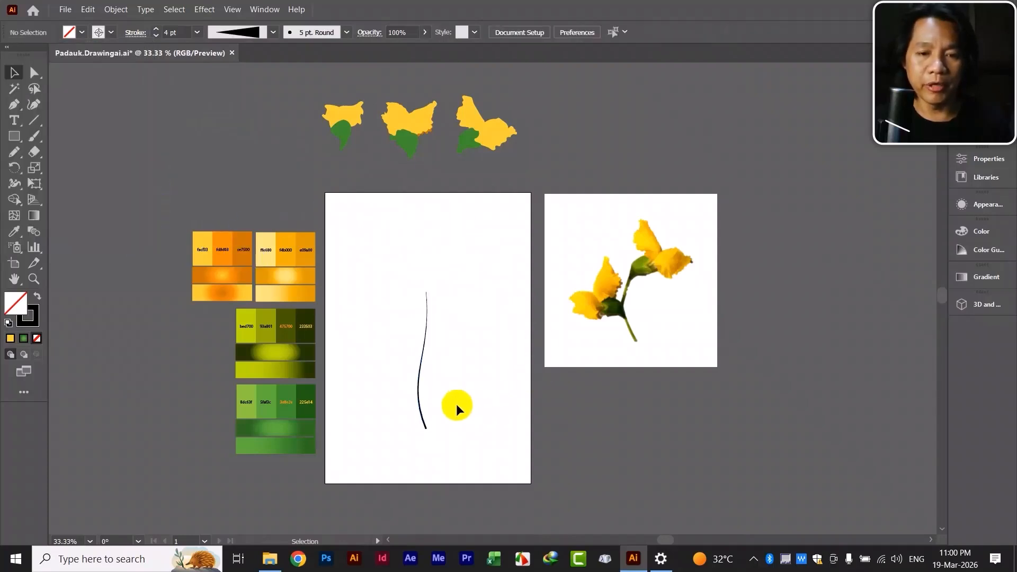
Set the stem's stroke weight to 7 pt
click(426, 419)
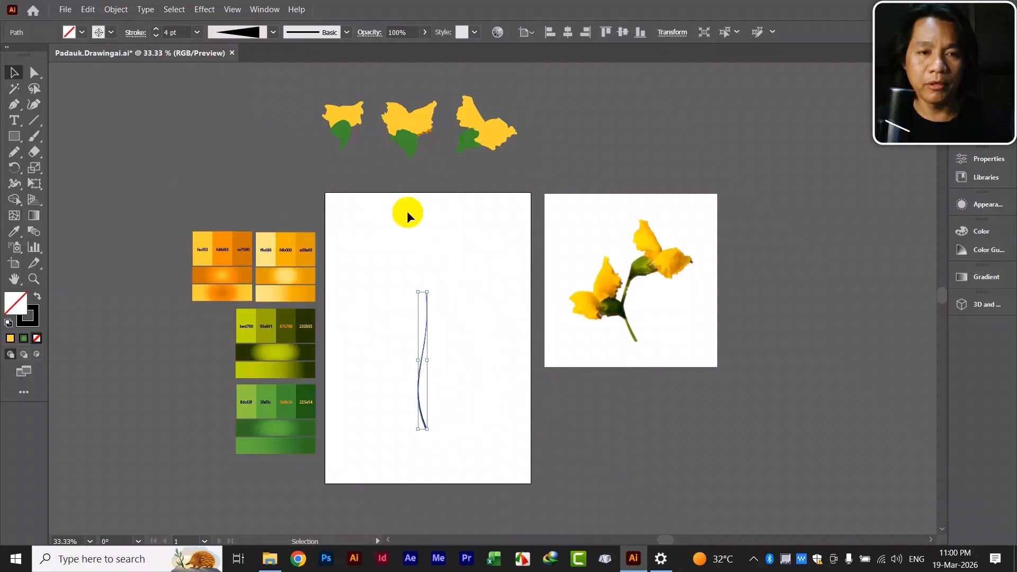
click(156, 30)
click(155, 29)
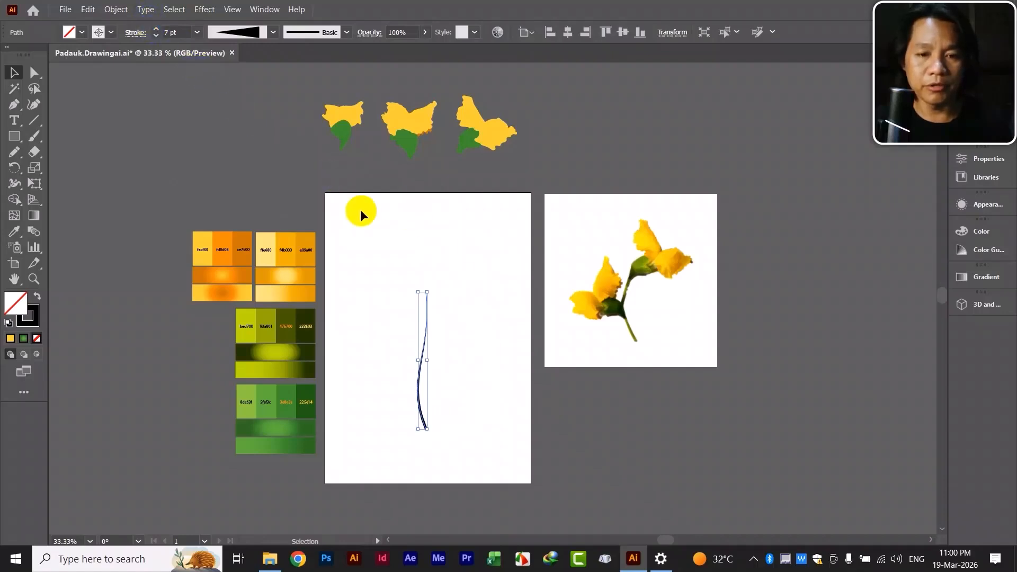
click(461, 265)
Expand the appearance of the tapered stem stroke into a filled shape
click(423, 358)
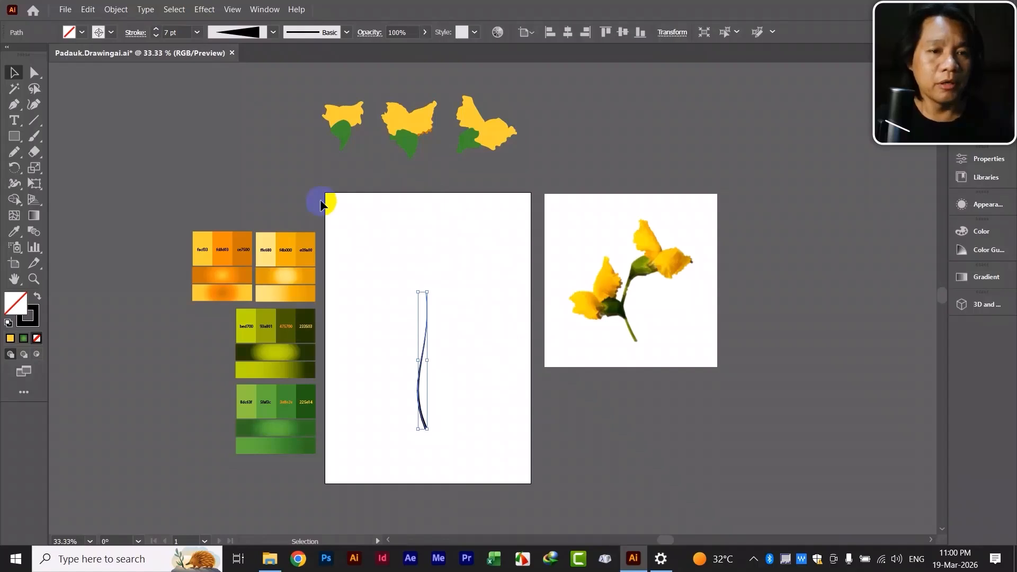
click(116, 10)
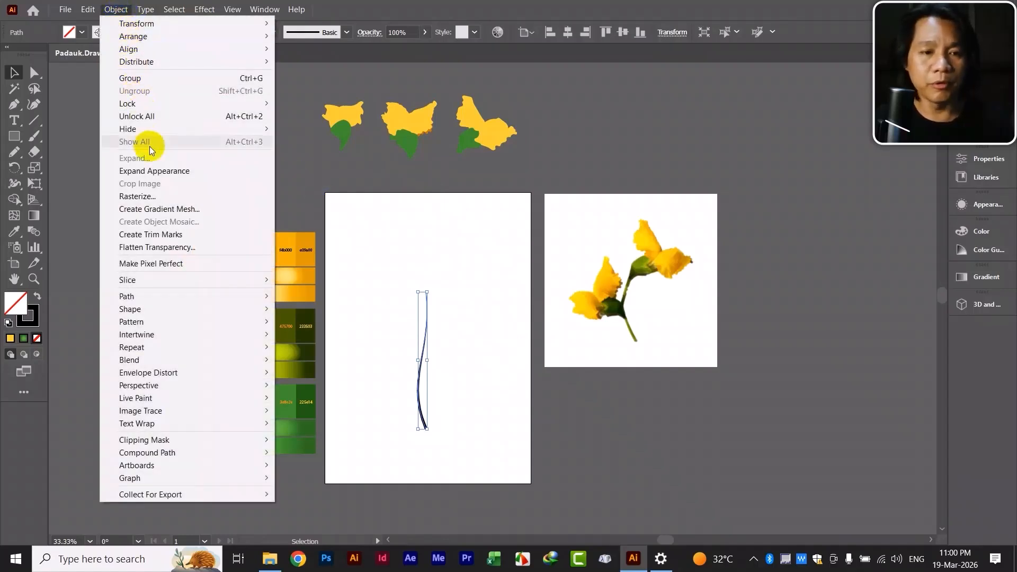
click(155, 170)
click(459, 264)
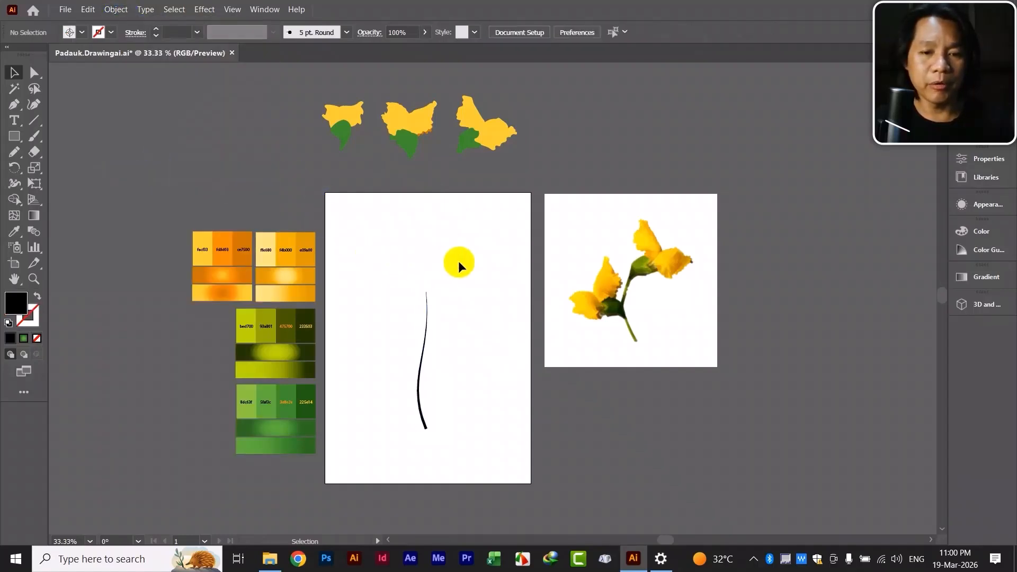
Fill the stem with the third green of the lowest palette using the Eyedropper and move it slightly lower on the artboard
click(424, 354)
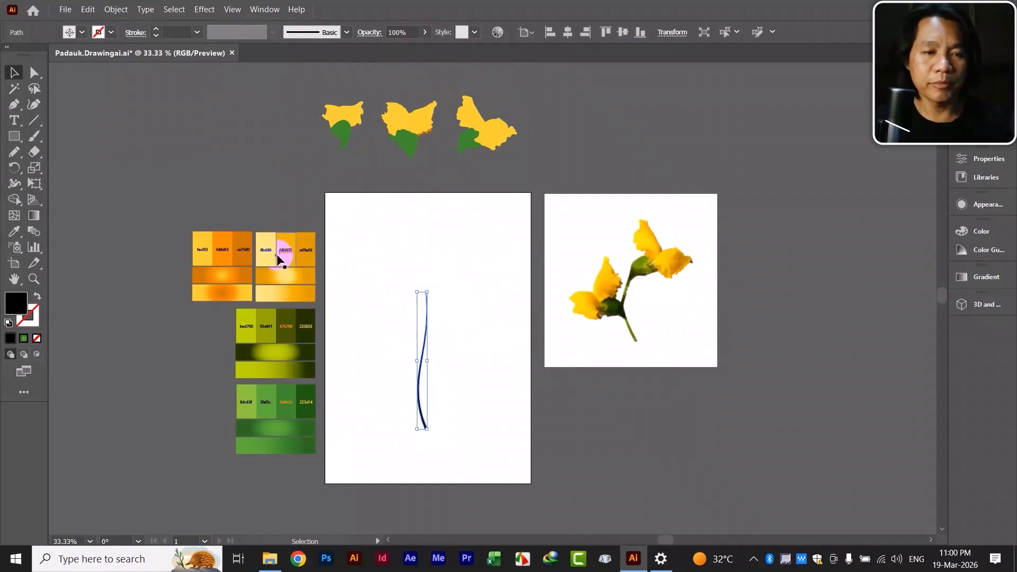
click(16, 233)
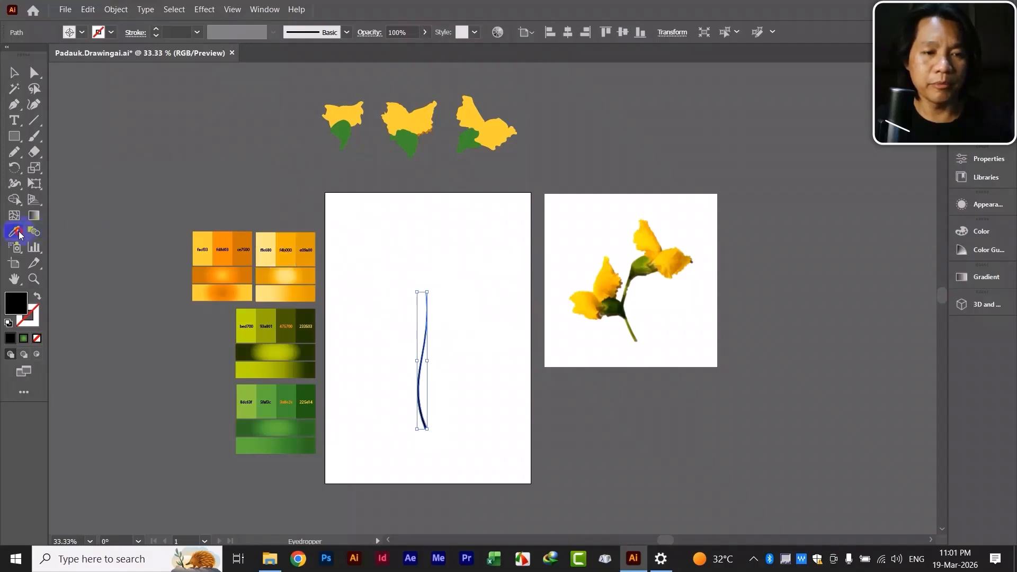
click(291, 393)
click(14, 73)
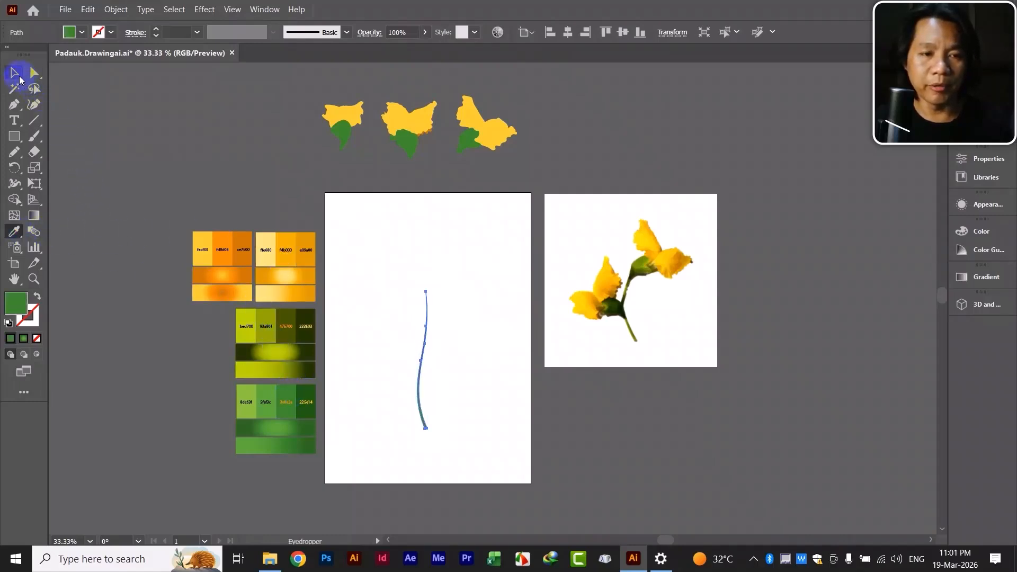
click(470, 290)
drag(426, 428, 424, 438)
click(469, 241)
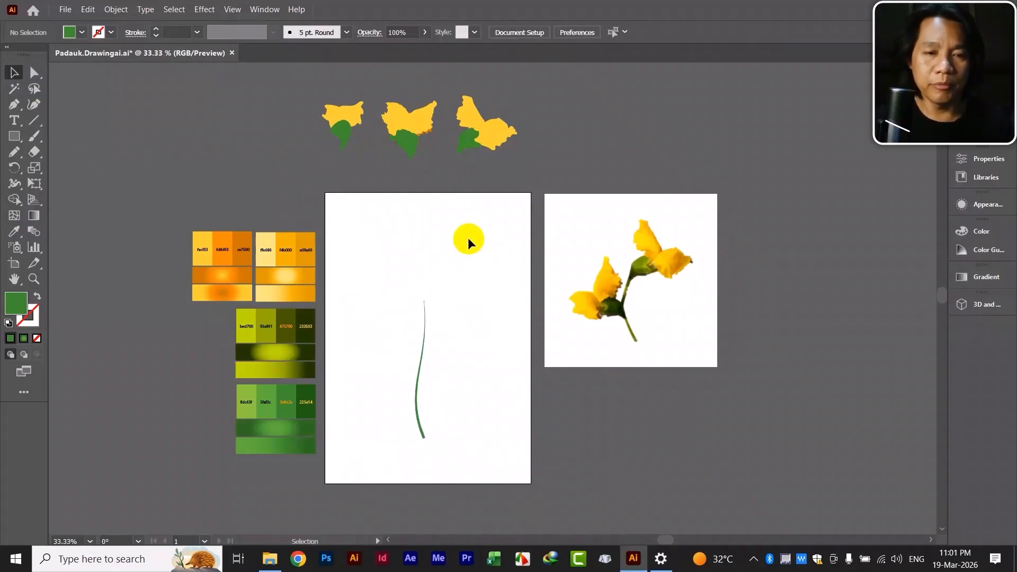
drag(289, 108, 466, 278)
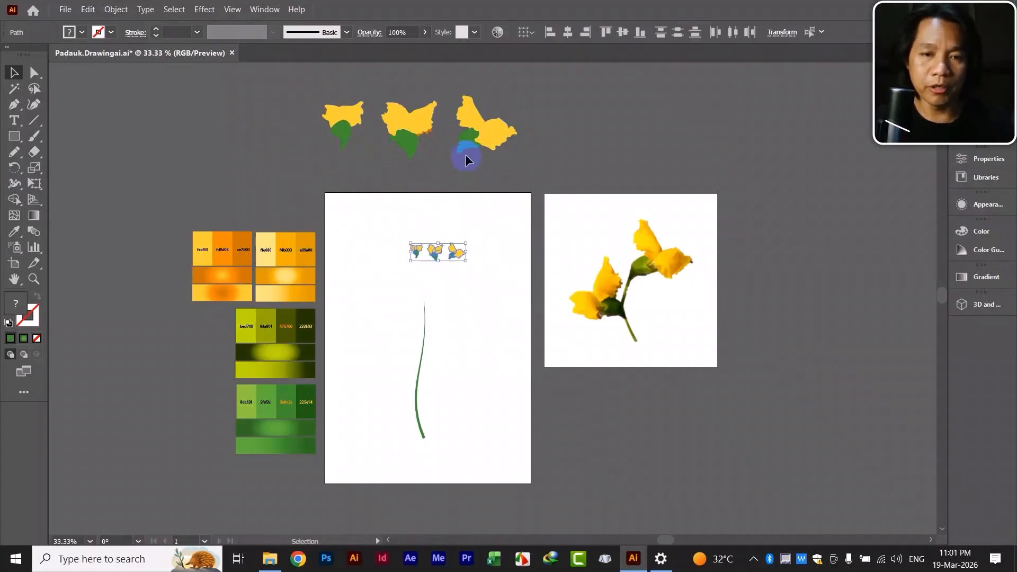
key(ctrl+z)
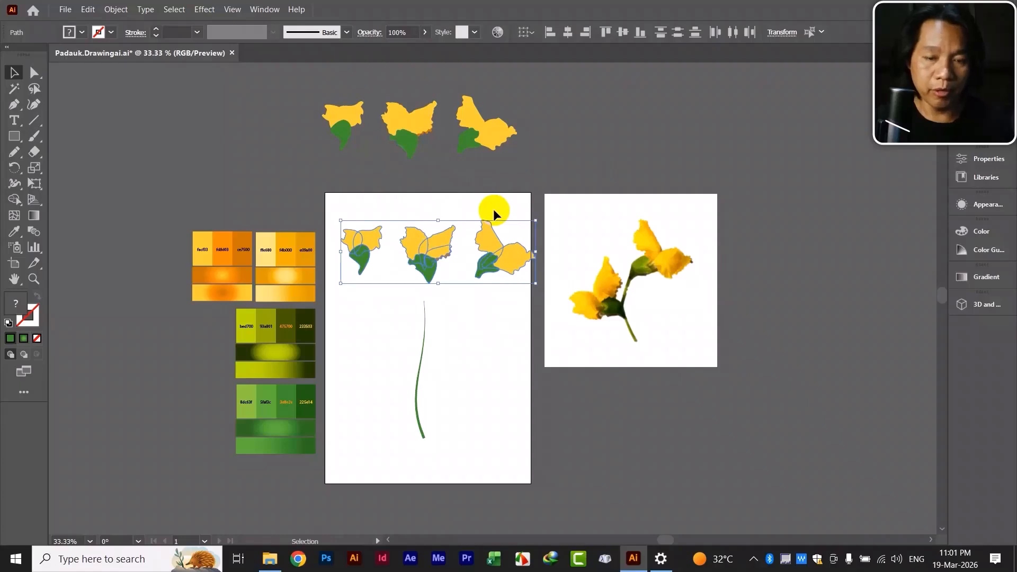
key(Delete)
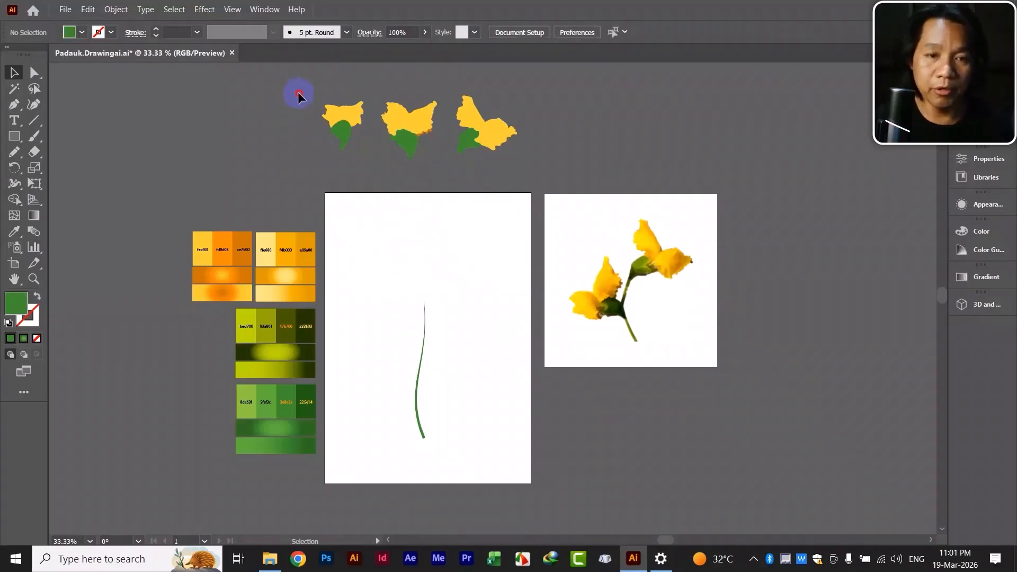
Copy the three finished flowers onto the artboard above the stem and scale the copies down to about a third
drag(298, 97, 556, 163)
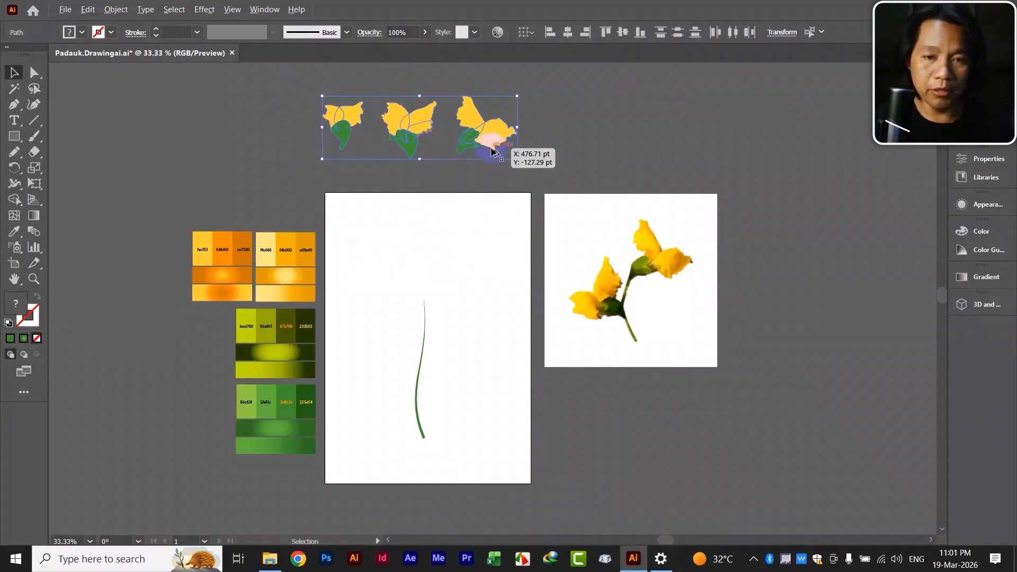
drag(491, 151, 466, 270)
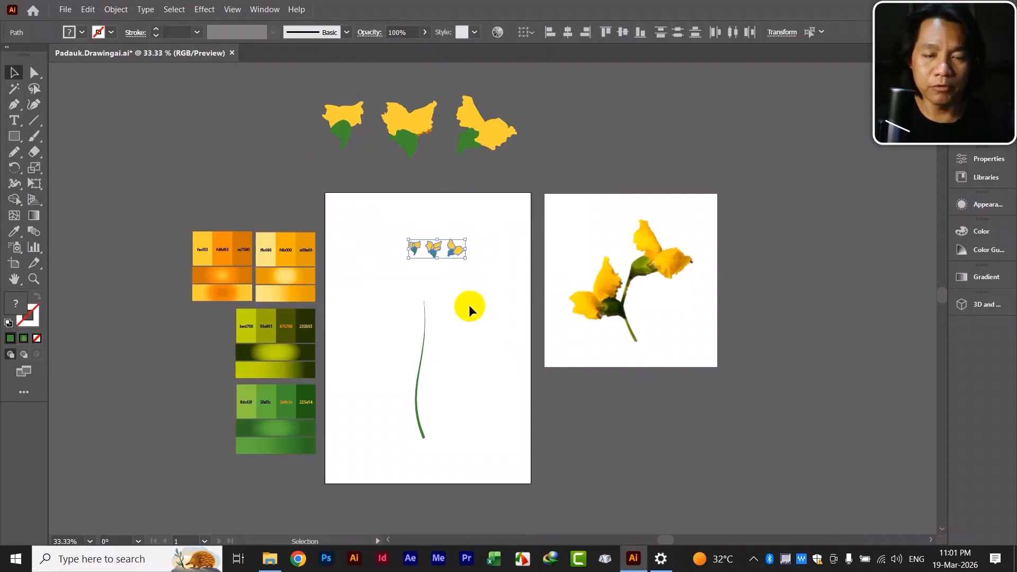
click(380, 233)
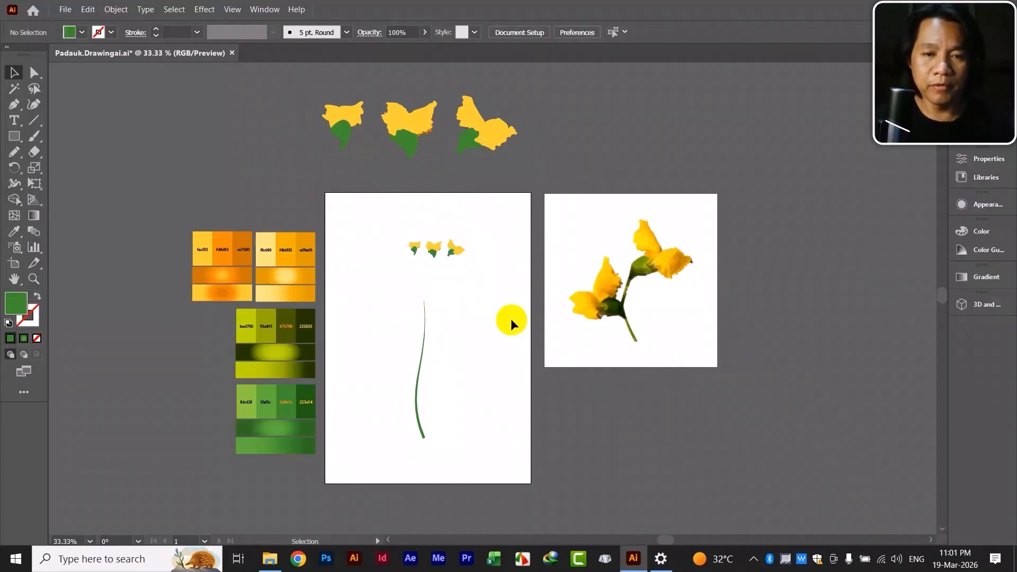
Place a copy of the third small flower to the right of the stem and rotate it so its calyx points toward the stem
key(ctrl+plus)
key(ctrl+plus)
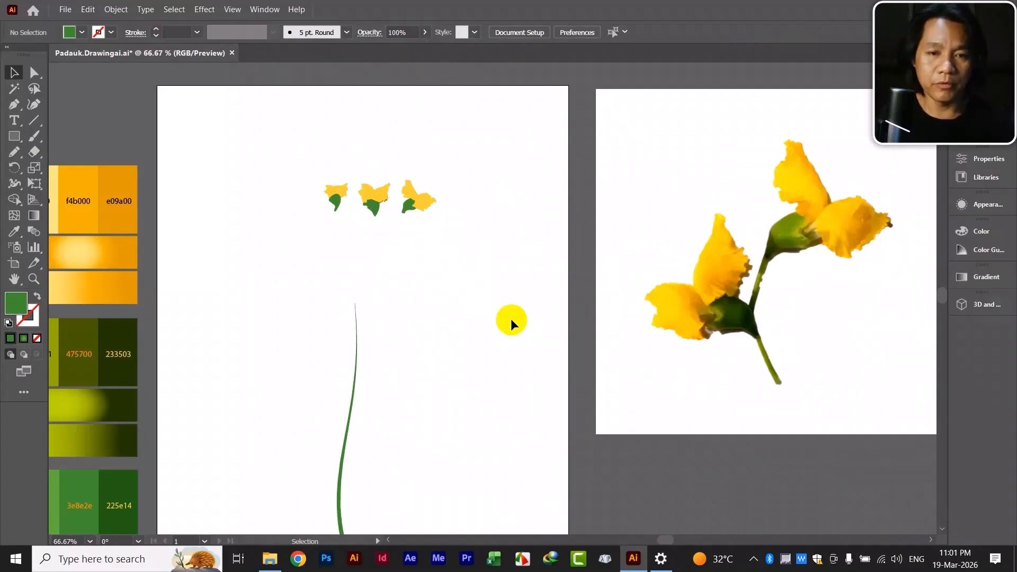
scroll(495, 378, down, 3)
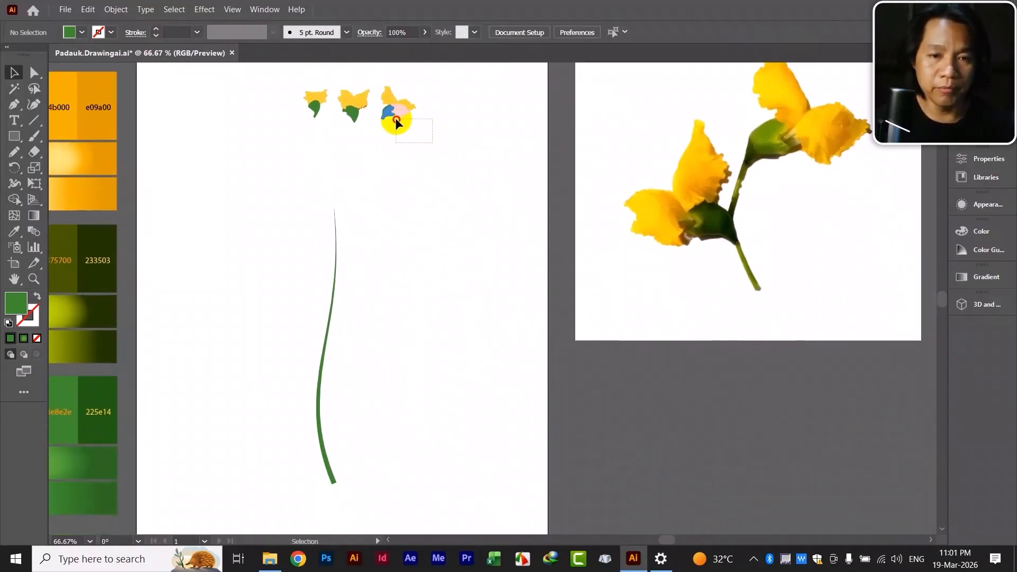
drag(395, 118, 502, 208)
click(415, 387)
key(ctrl+equal)
key(ctrl+equal)
key(ctrl+equal)
key(ctrl+equal)
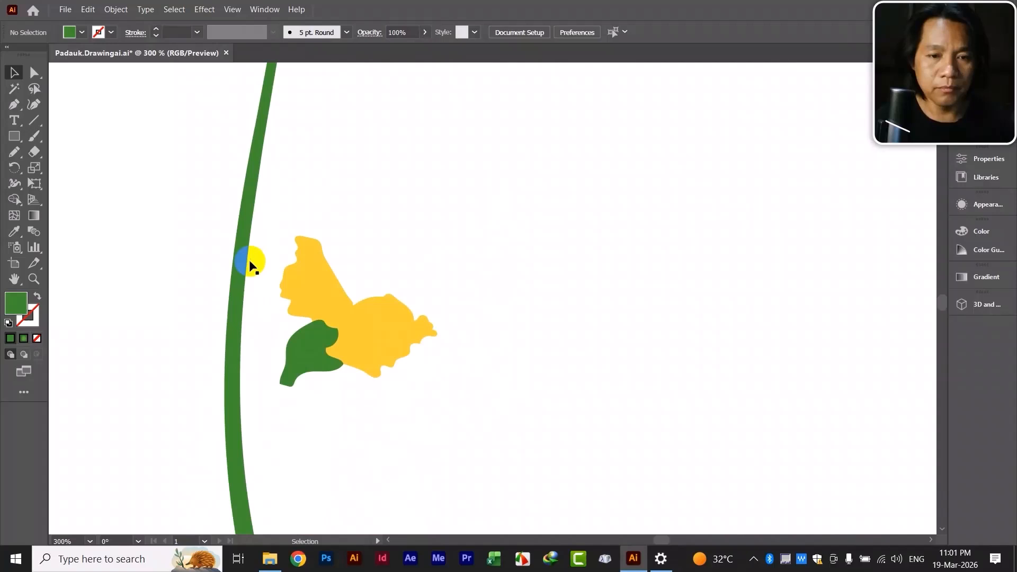
click(351, 307)
drag(440, 236, 455, 271)
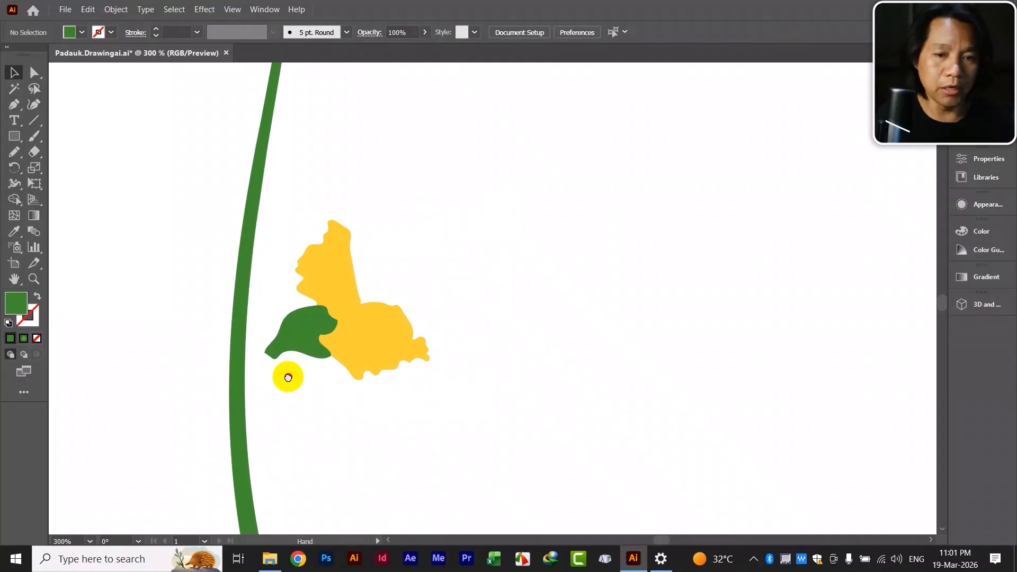
drag(286, 377, 436, 381)
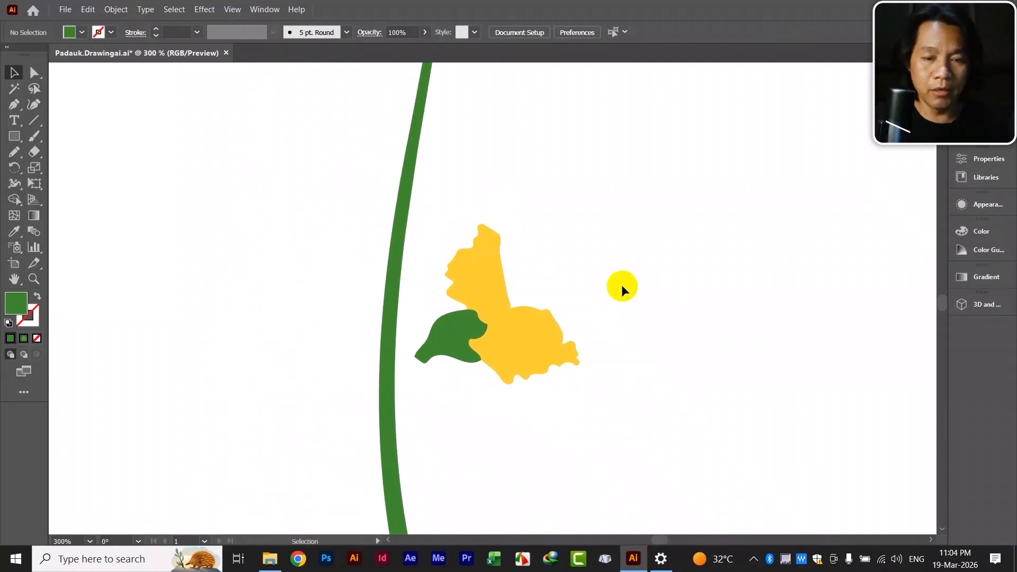
Try to extend the flower's green calyx into a stalk reaching the stem with the Pencil tool, and undo the redraw
click(437, 348)
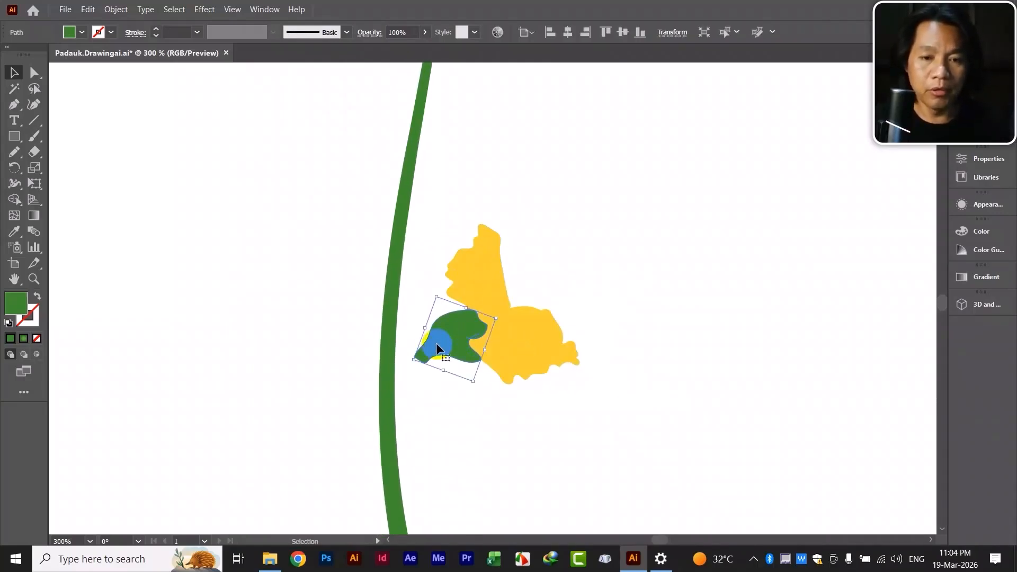
click(14, 155)
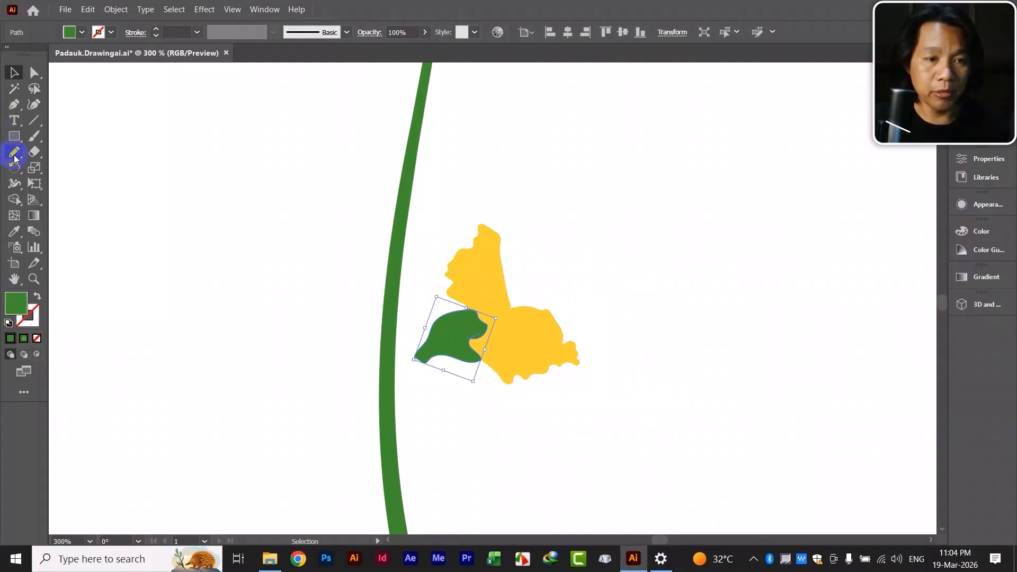
click(440, 320)
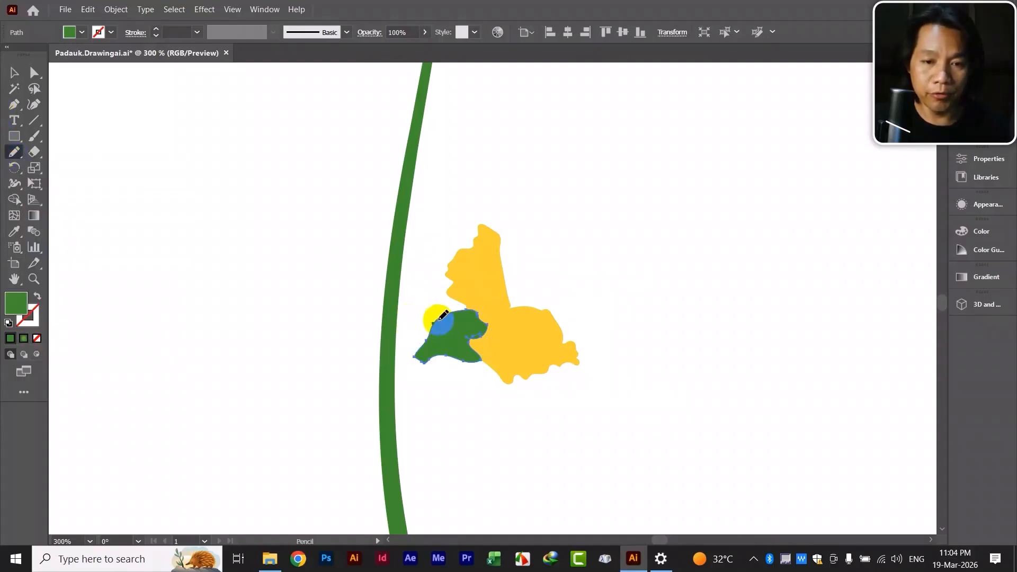
mouse_move(439, 319)
mouse_down()
mouse_move(416, 341)
mouse_move(421, 351)
mouse_up()
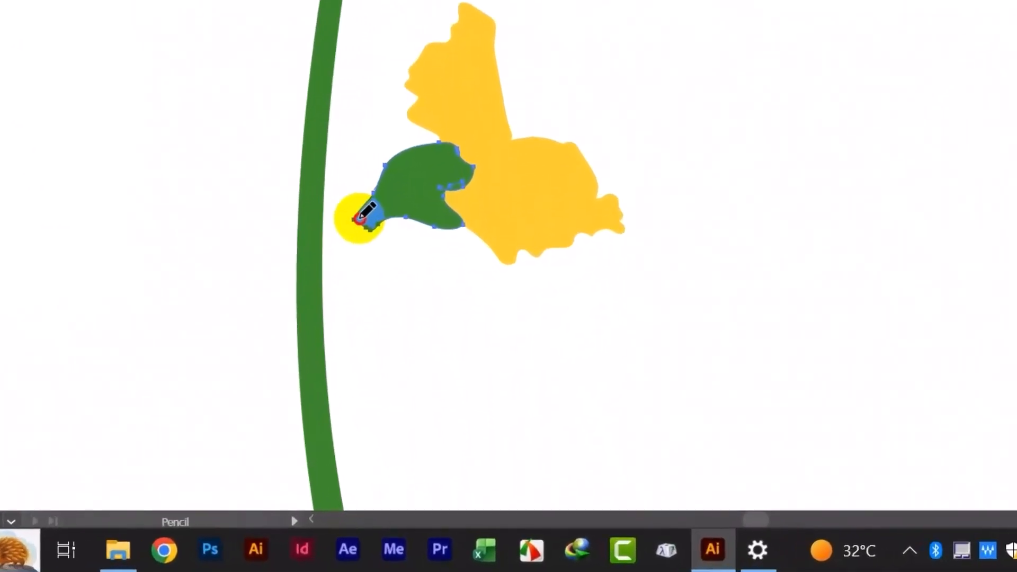
mouse_move(359, 218)
mouse_down()
mouse_move(312, 211)
mouse_move(311, 275)
mouse_move(326, 243)
mouse_move(376, 210)
mouse_move(425, 154)
mouse_up()
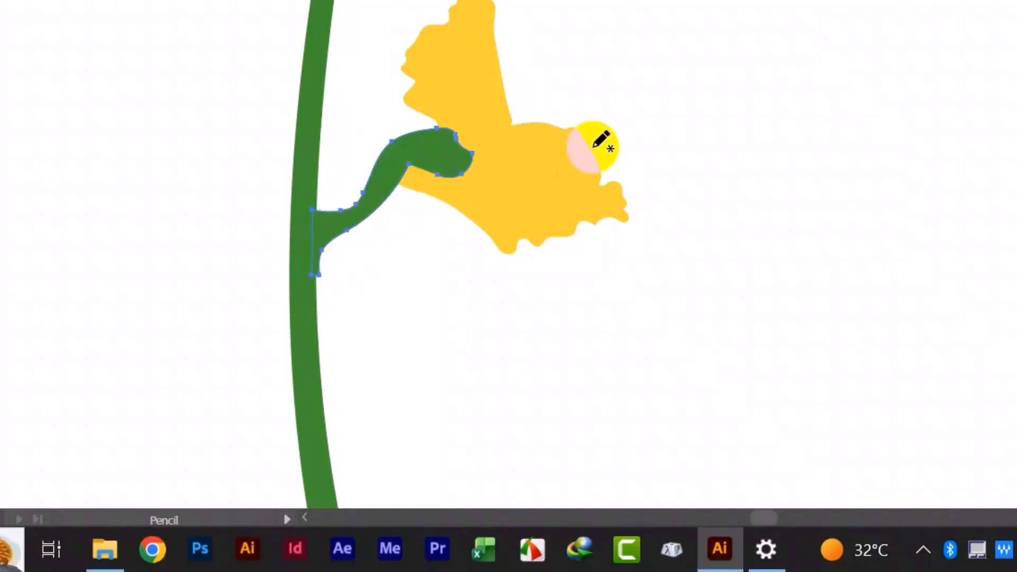
click(14, 73)
click(180, 188)
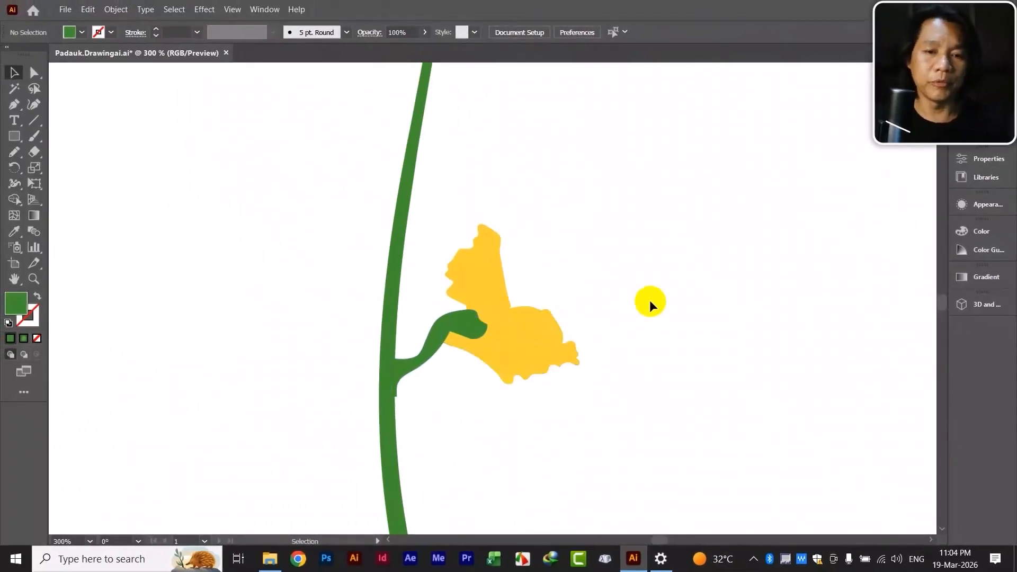
key(ctrl+z)
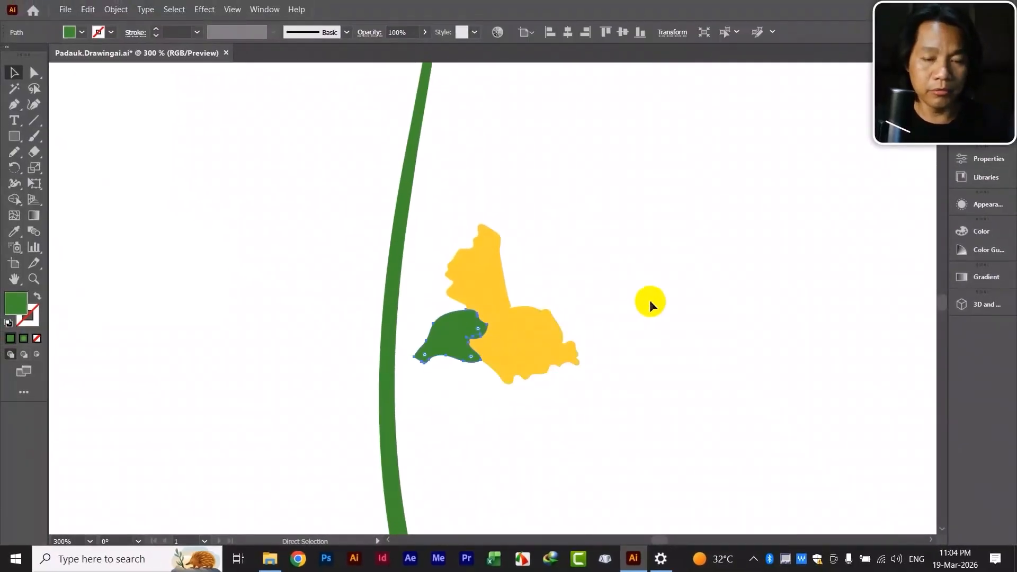
Draw a separate stalk piece between the calyx and the stem with the Pencil tool and fill it with the calyx green
click(615, 294)
click(453, 334)
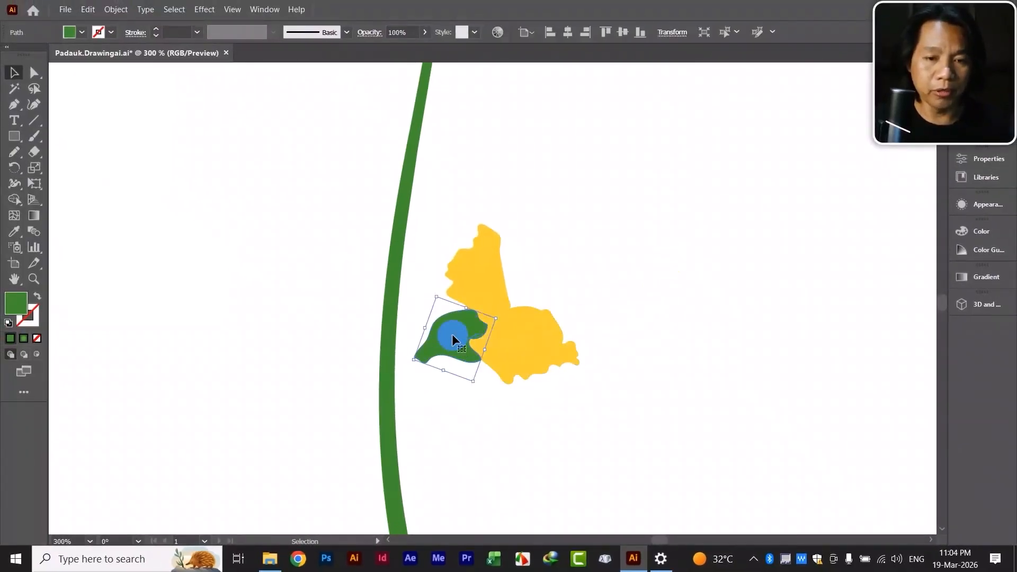
click(281, 180)
click(14, 152)
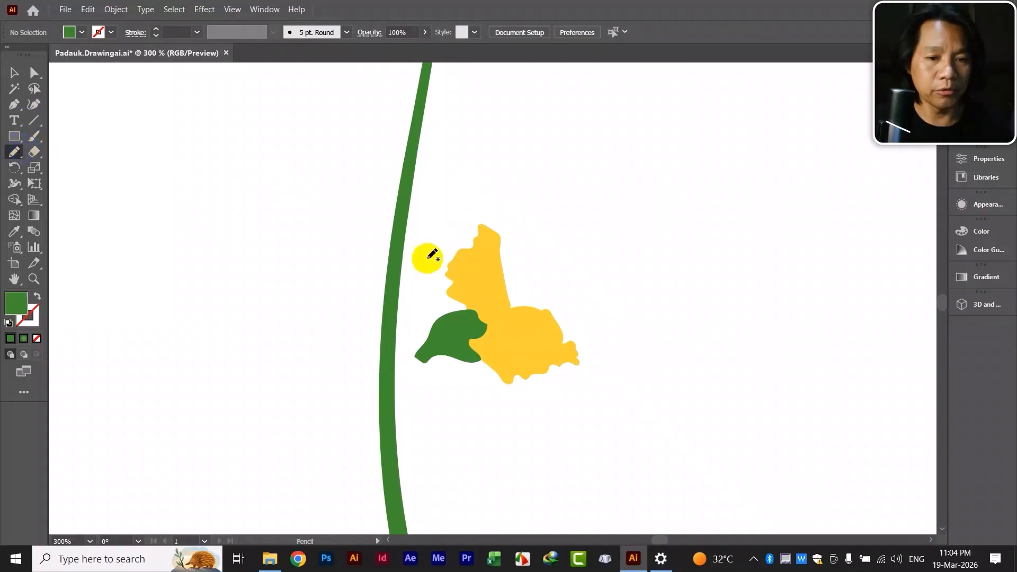
mouse_move(436, 329)
mouse_down()
mouse_move(426, 345)
mouse_move(390, 359)
mouse_move(393, 388)
mouse_move(454, 331)
mouse_up()
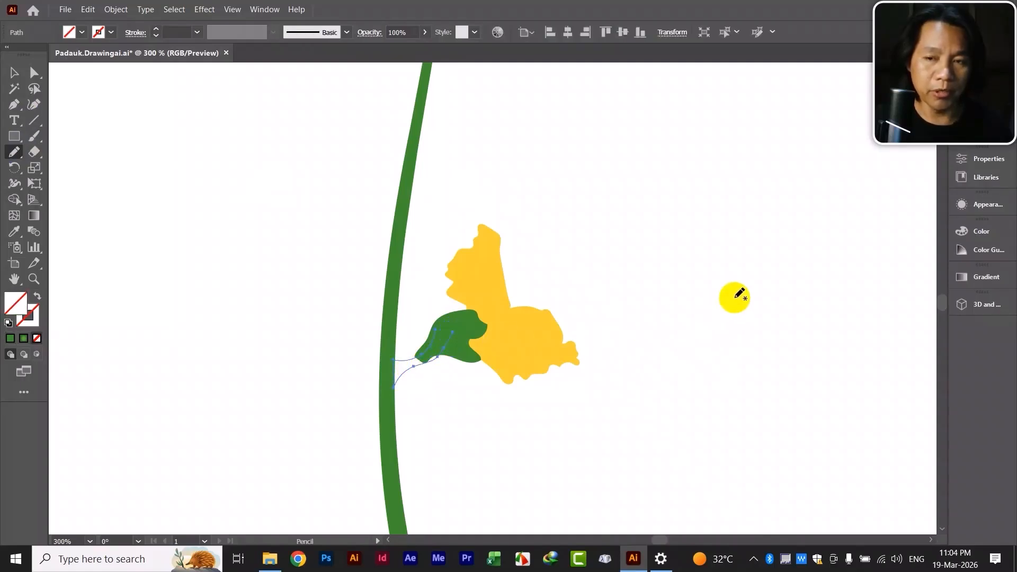
click(10, 236)
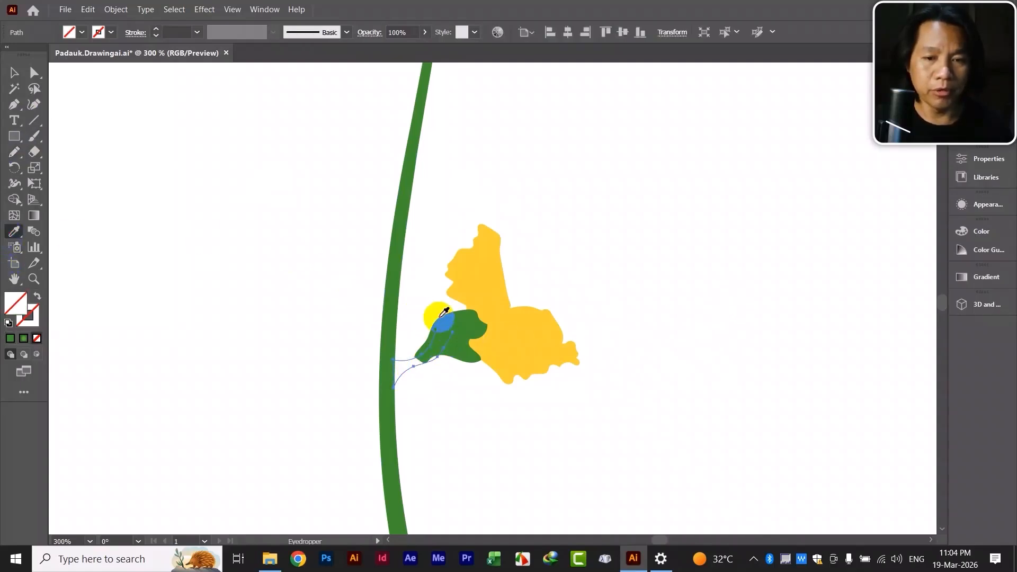
click(459, 324)
Move the separate stalk piece away from the flower and delete it
click(14, 72)
click(608, 238)
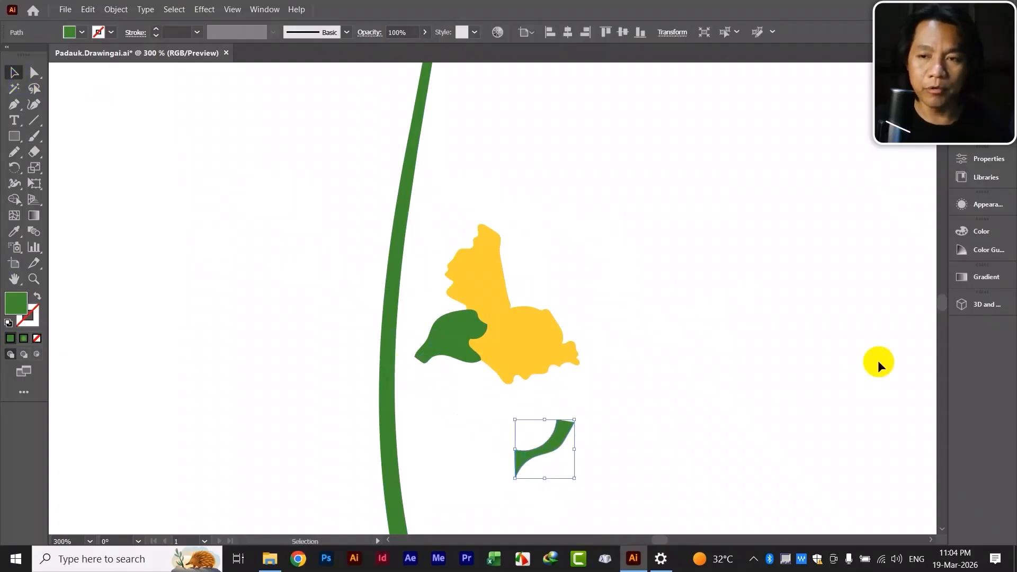
key(Delete)
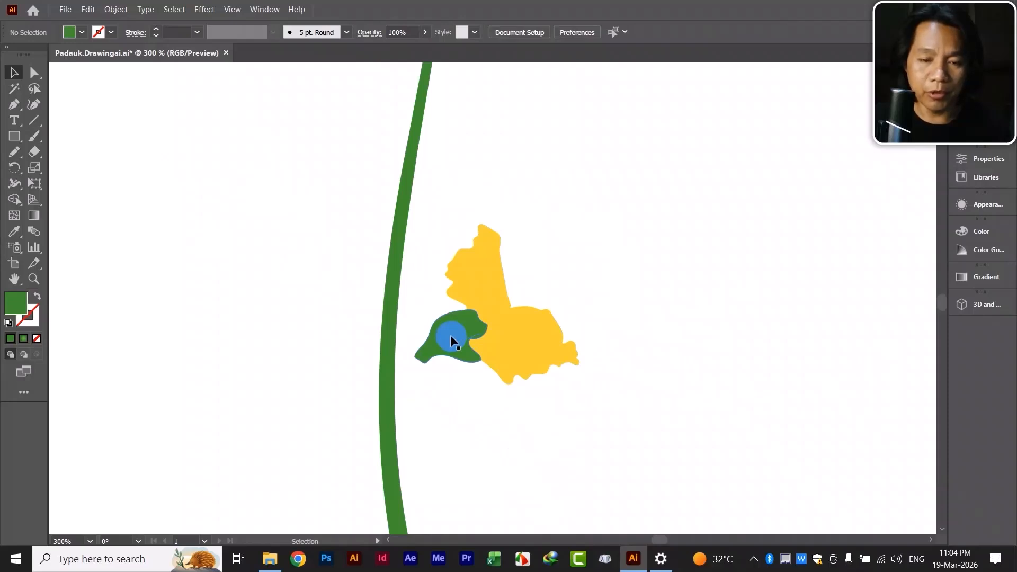
Redraw the calyx outline with the Pencil tool so it extends in a curved stalk joining the right side of the stem
click(435, 342)
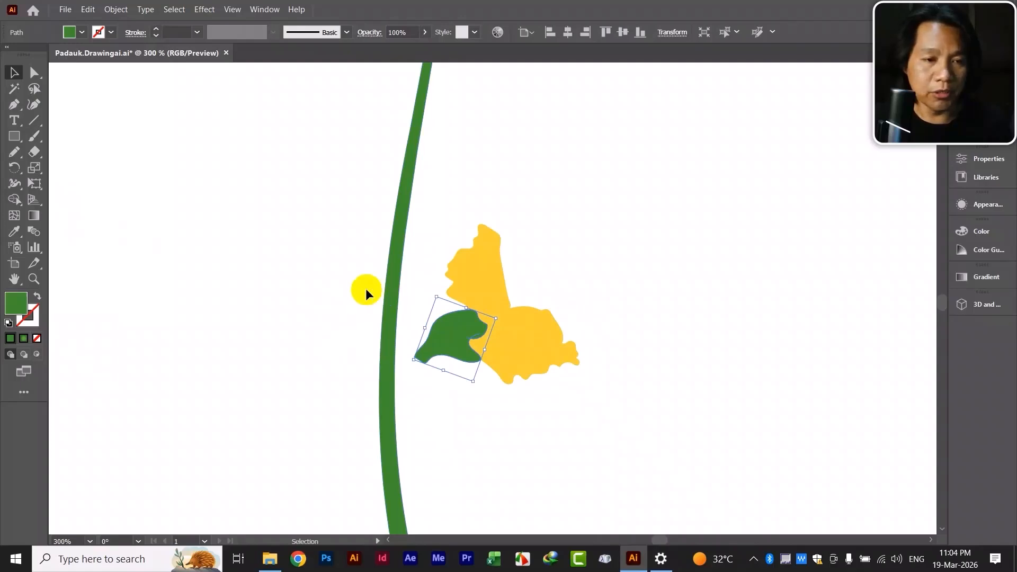
click(15, 153)
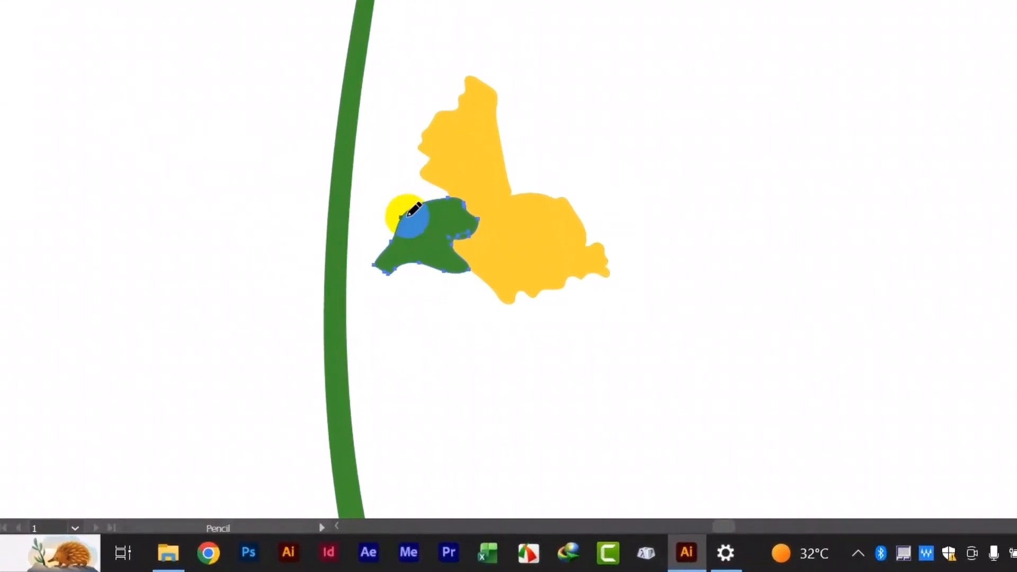
mouse_move(409, 215)
mouse_down()
mouse_move(350, 276)
mouse_move(340, 331)
mouse_move(352, 298)
mouse_move(401, 246)
mouse_move(356, 277)
mouse_move(481, 374)
mouse_up()
key(v)
key(ctrl+z)
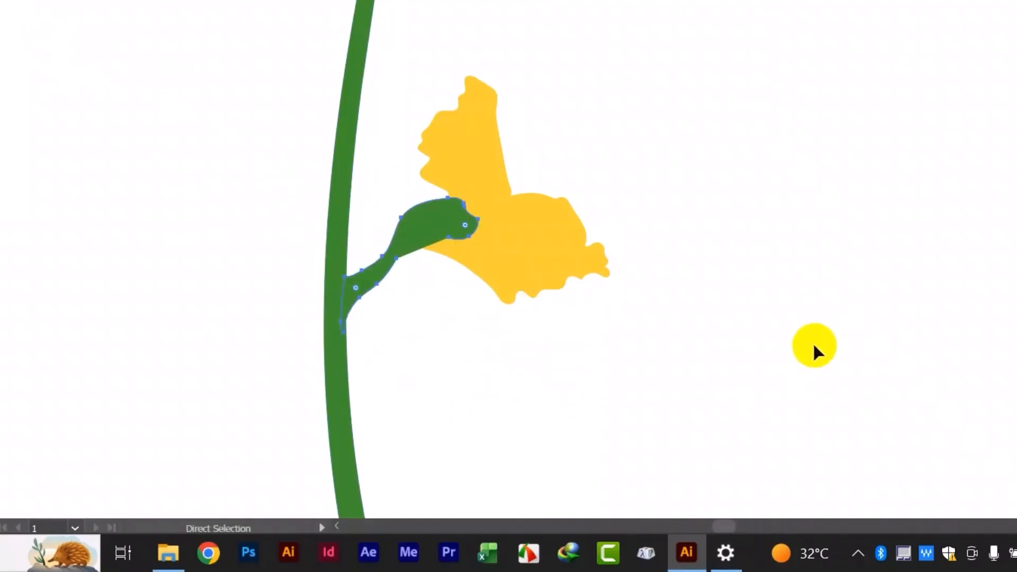
click(855, 282)
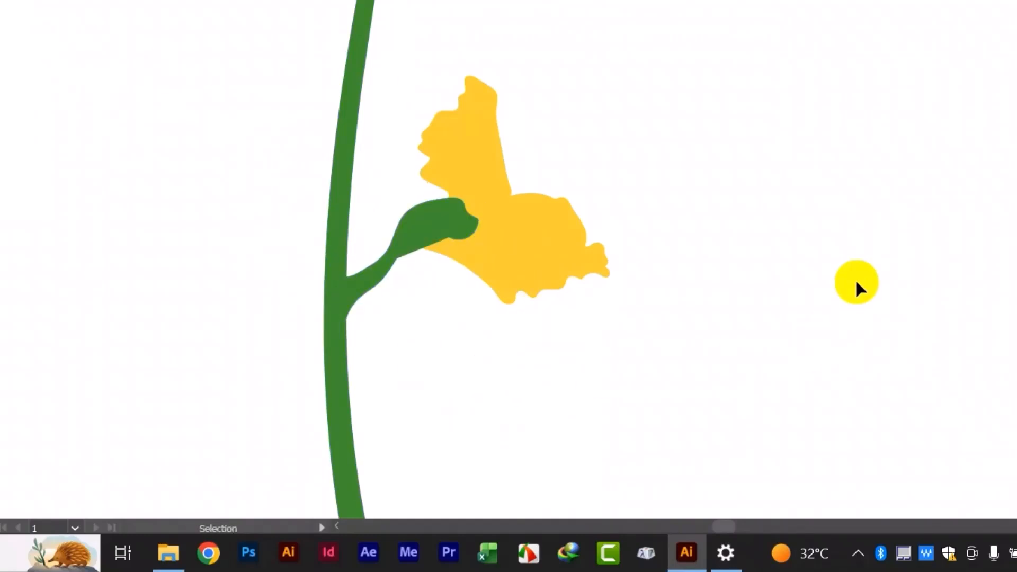
Place a copy of the middle small flower to the left of the stem and rotate it so its calyx points toward the stem
key(ctrl+1)
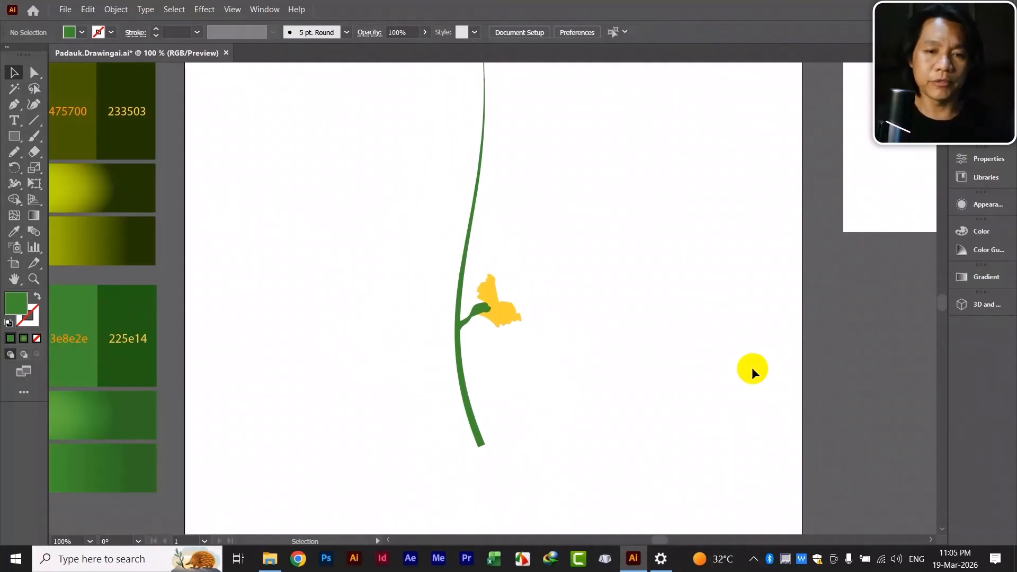
scroll(688, 386, up, 8)
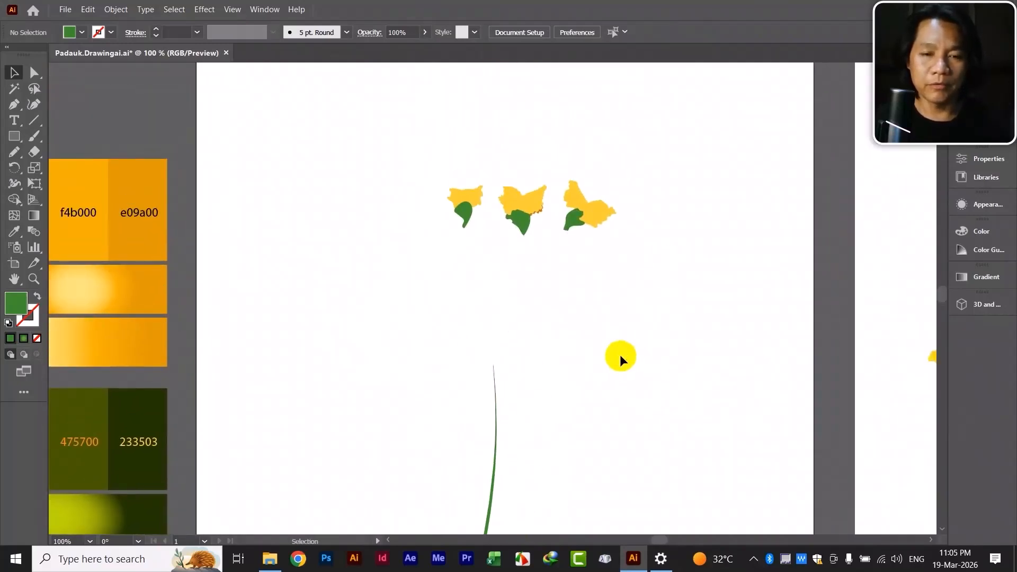
click(520, 222)
drag(521, 220, 393, 427)
drag(647, 374, 644, 119)
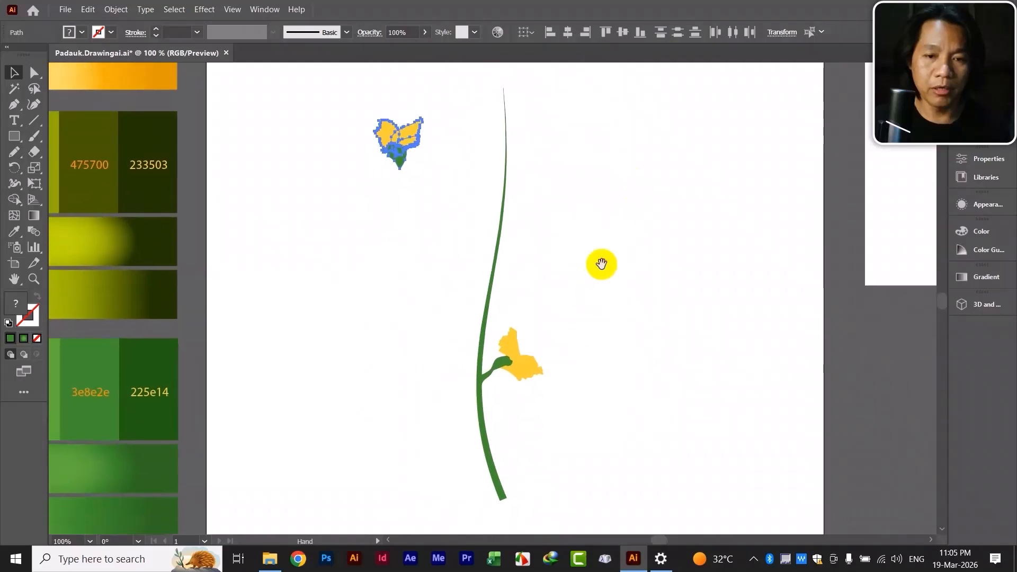
drag(398, 150, 459, 312)
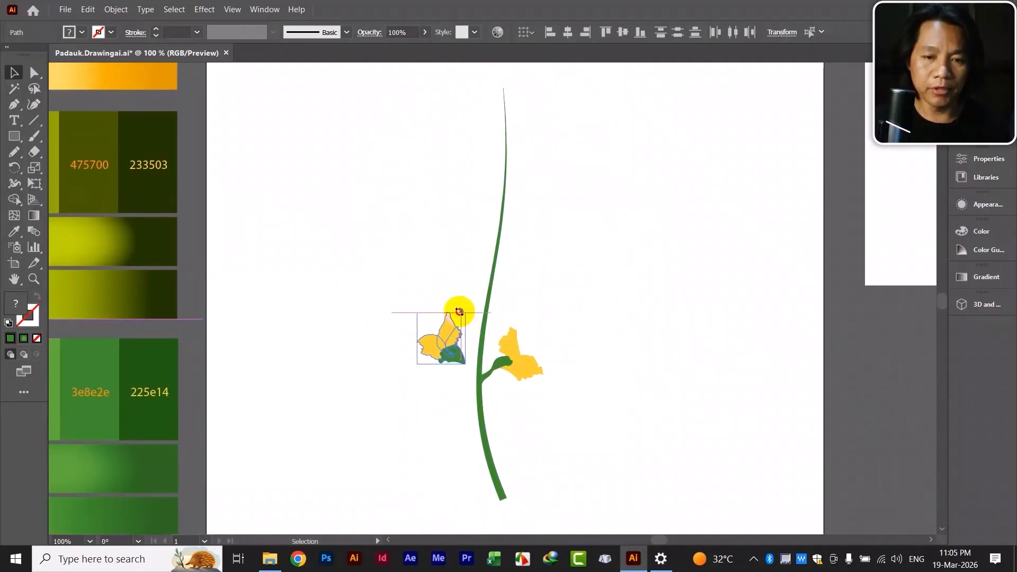
drag(463, 354, 462, 348)
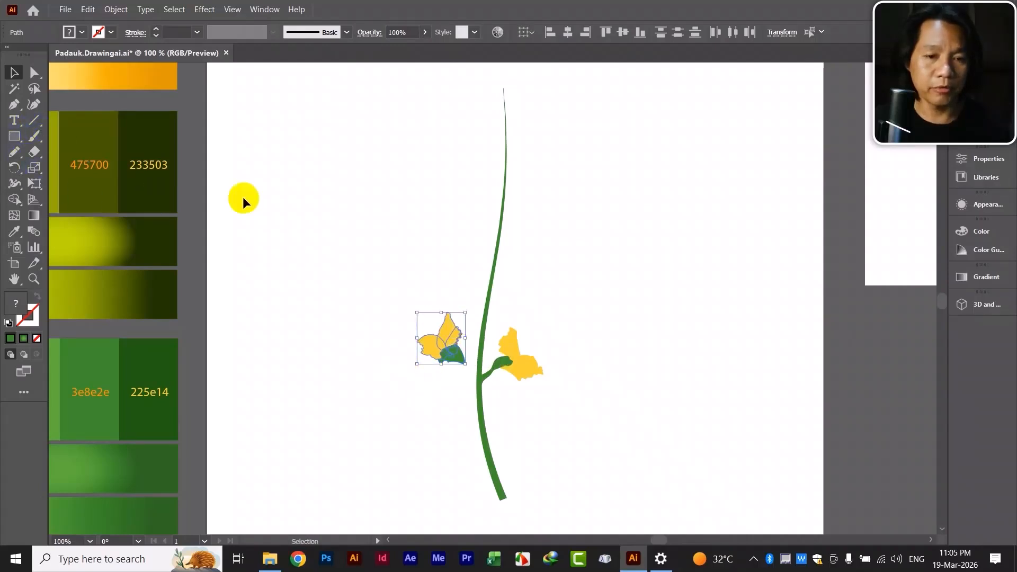
Extend the left flower's green calyx with the Pencil tool into a tapering stalk that joins the left side of the stem
click(440, 246)
click(450, 353)
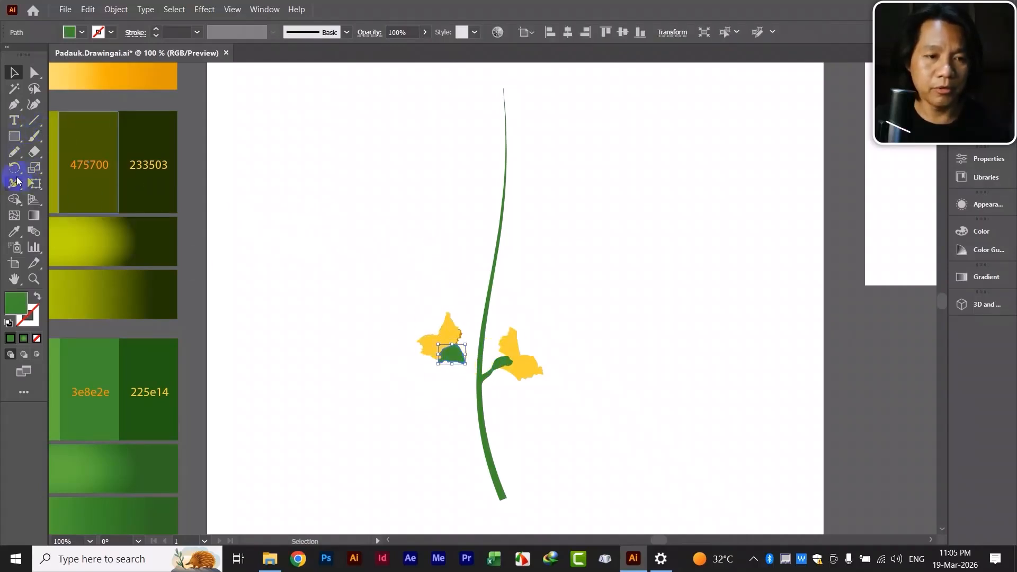
click(14, 152)
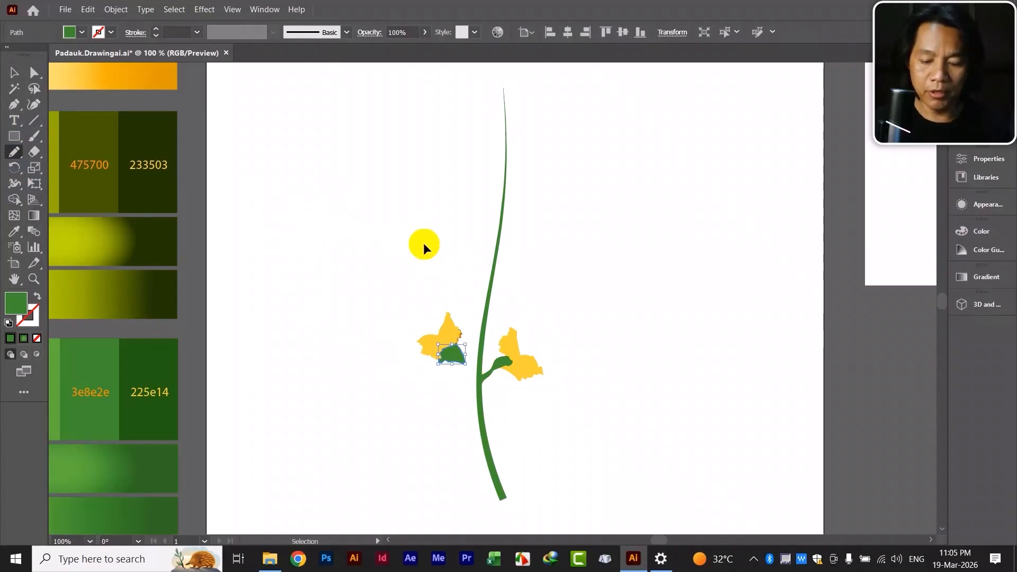
key(ctrl+plus)
key(ctrl+plus)
key(ctrl+plus)
key(ctrl+plus)
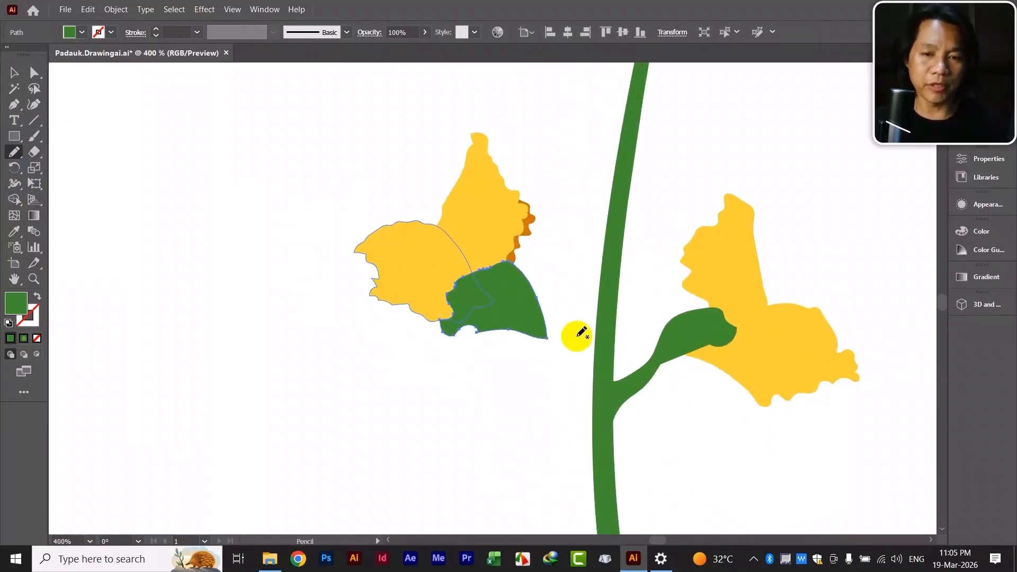
drag(565, 384, 357, 297)
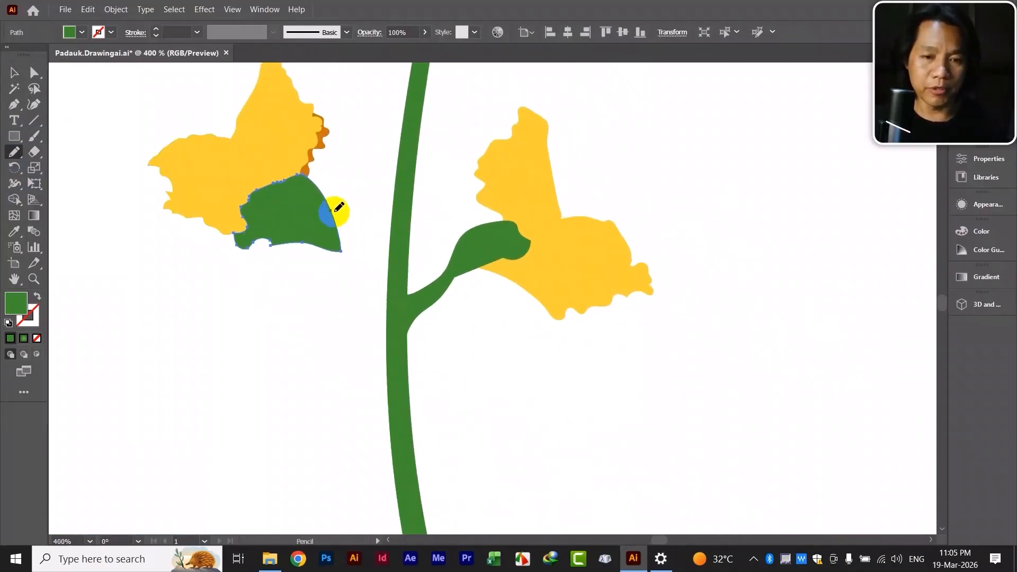
mouse_move(331, 206)
mouse_down()
mouse_move(359, 263)
mouse_move(385, 285)
mouse_move(384, 325)
mouse_move(332, 245)
mouse_move(312, 233)
mouse_up()
key(v)
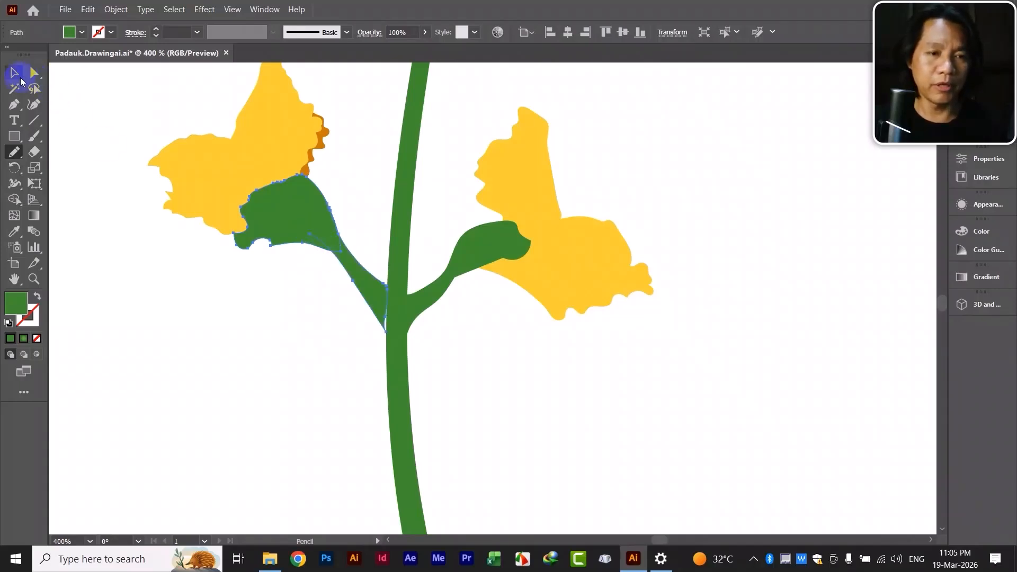
Shift the left flower with its calyx slightly to the right so its stalk closes the gap to the stem
click(199, 334)
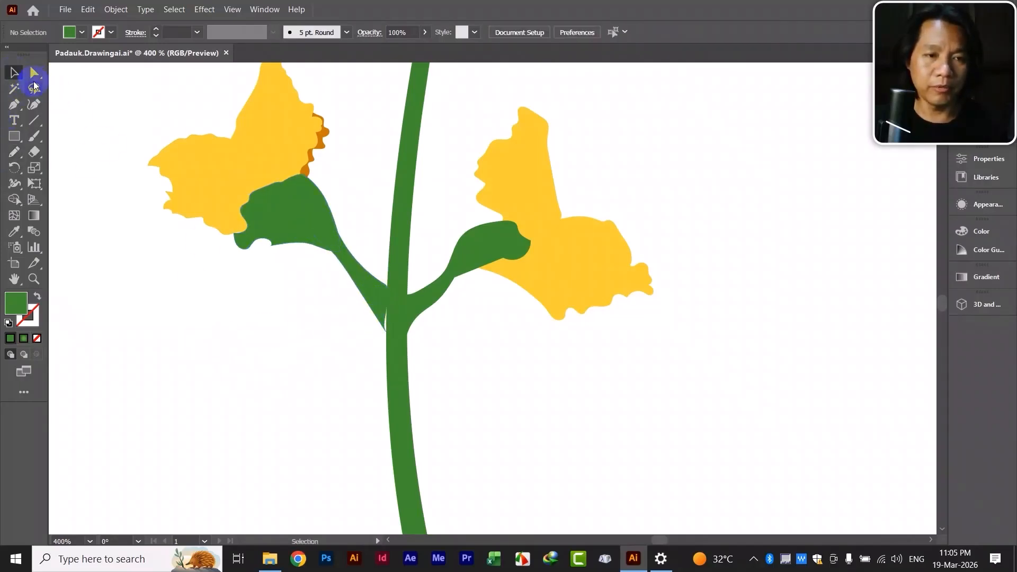
click(361, 283)
click(151, 136)
drag(154, 125, 299, 223)
click(621, 378)
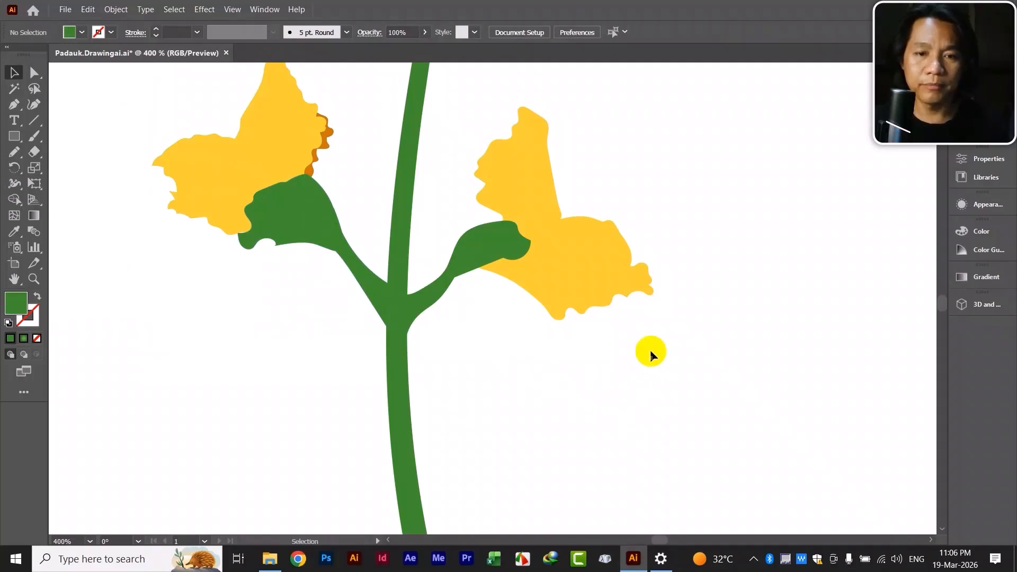
Place a copy of the leftmost small flower to the right of the stem above the existing pair, rotated so its calyx points toward the stem
drag(685, 217, 702, 318)
key(ctrl+minus)
key(ctrl+minus)
key(ctrl+minus)
key(ctrl+minus)
key(ctrl+minus)
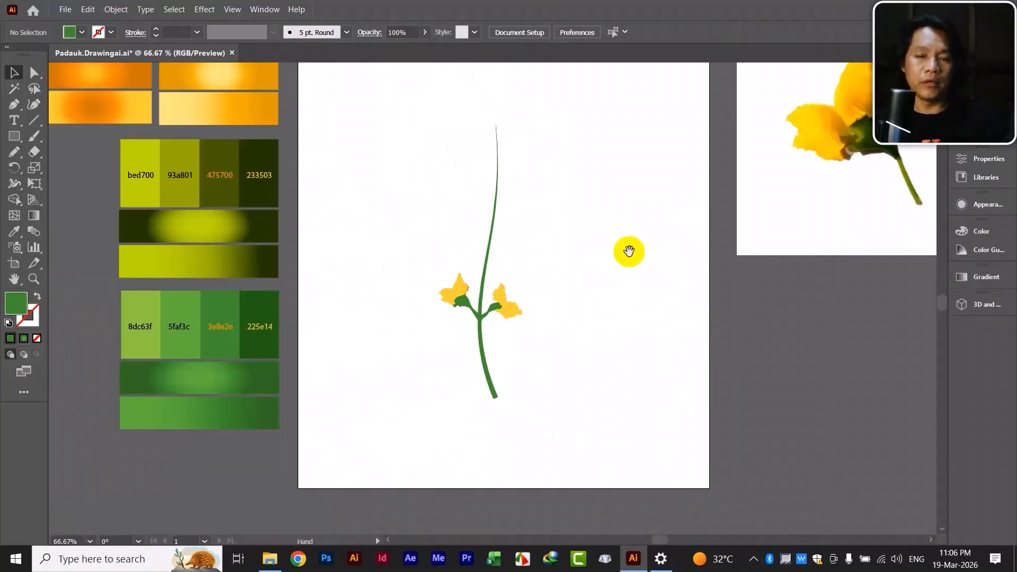
drag(629, 250, 564, 332)
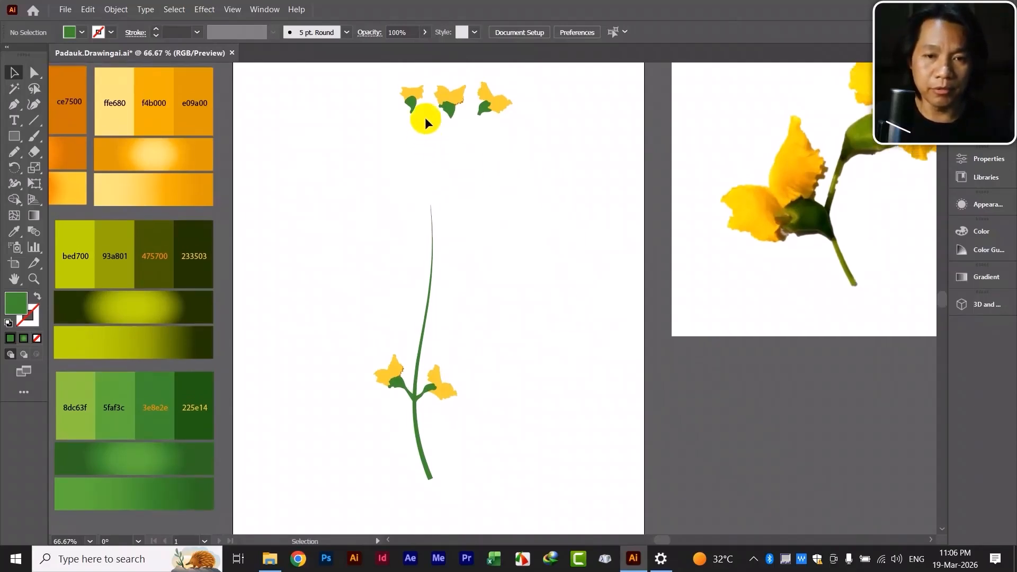
drag(402, 77, 492, 349)
drag(454, 323, 439, 345)
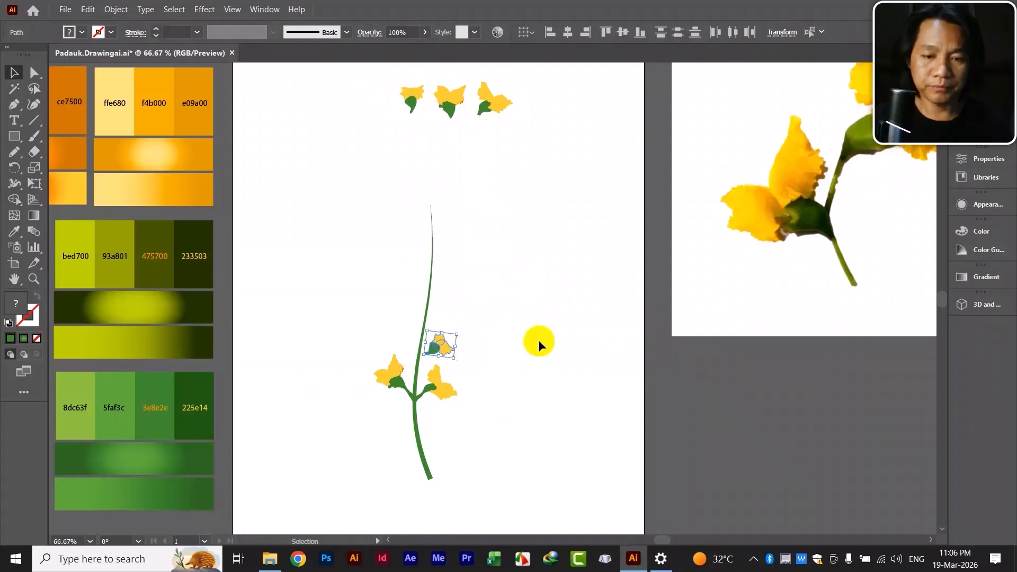
Extend the upper right flower's green calyx with the Pencil tool into a short stalk that flares where it joins the stem
key(ctrl+plus)
key(ctrl+plus)
key(ctrl+plus)
key(ctrl+plus)
key(ctrl+plus)
key(ctrl+plus)
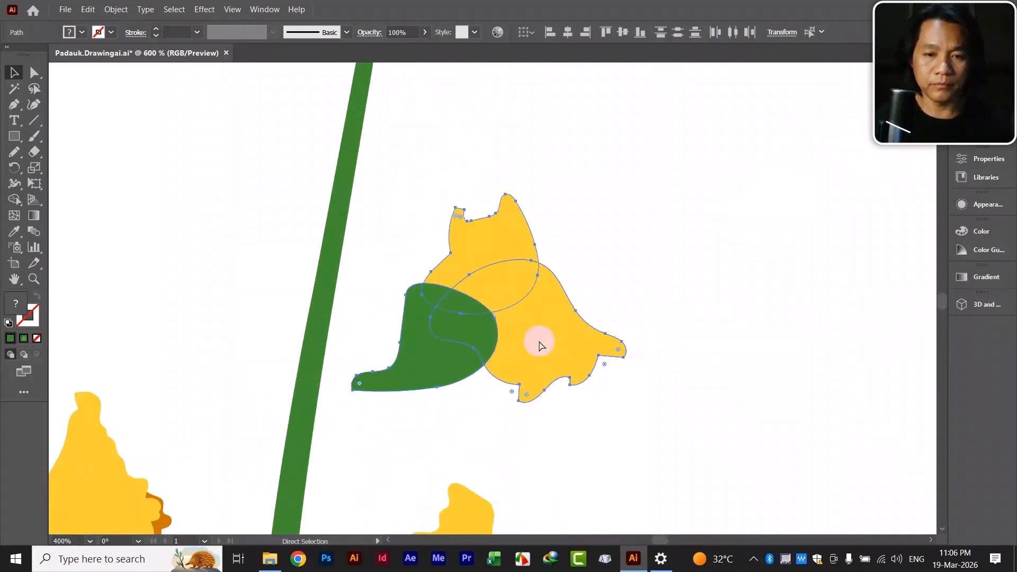
drag(665, 380, 768, 278)
click(750, 339)
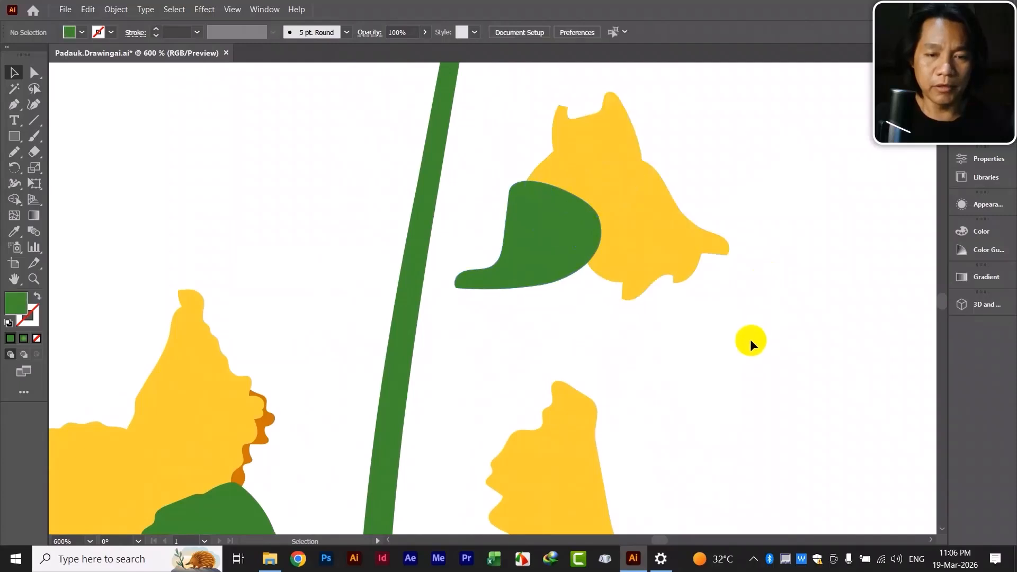
click(475, 278)
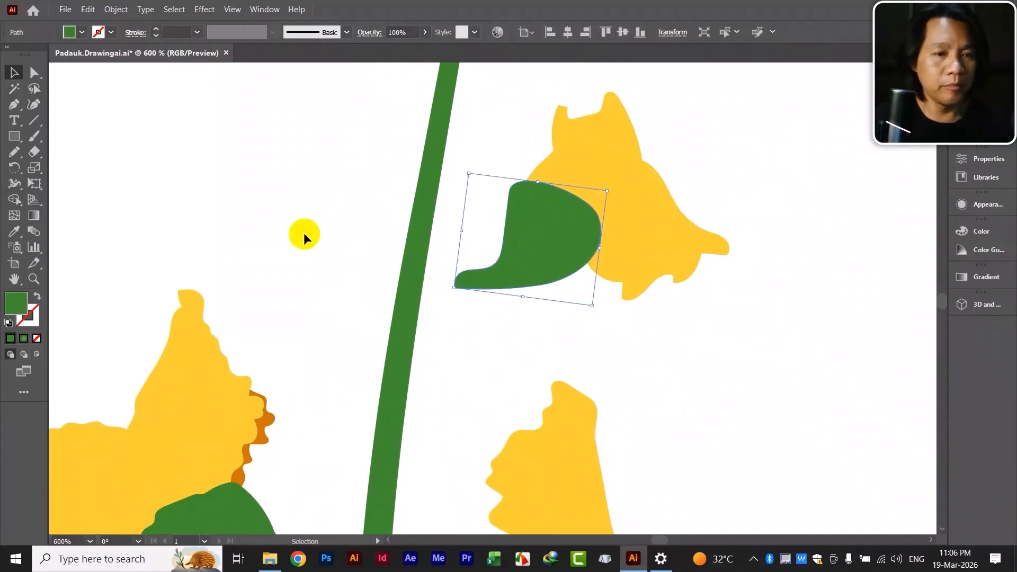
click(14, 152)
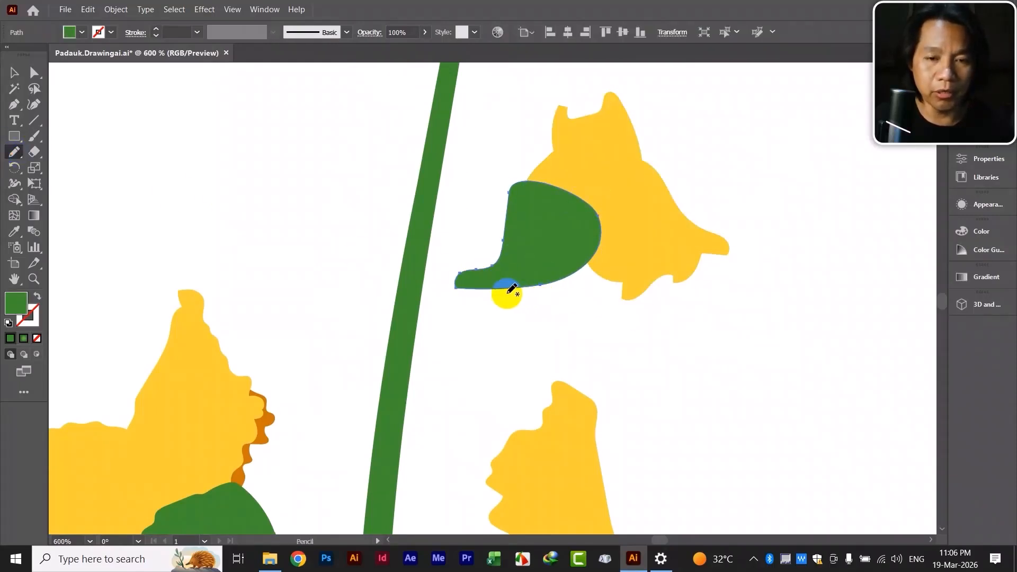
mouse_move(496, 290)
mouse_down()
mouse_move(418, 301)
mouse_move(424, 268)
mouse_move(470, 277)
mouse_move(513, 269)
mouse_up()
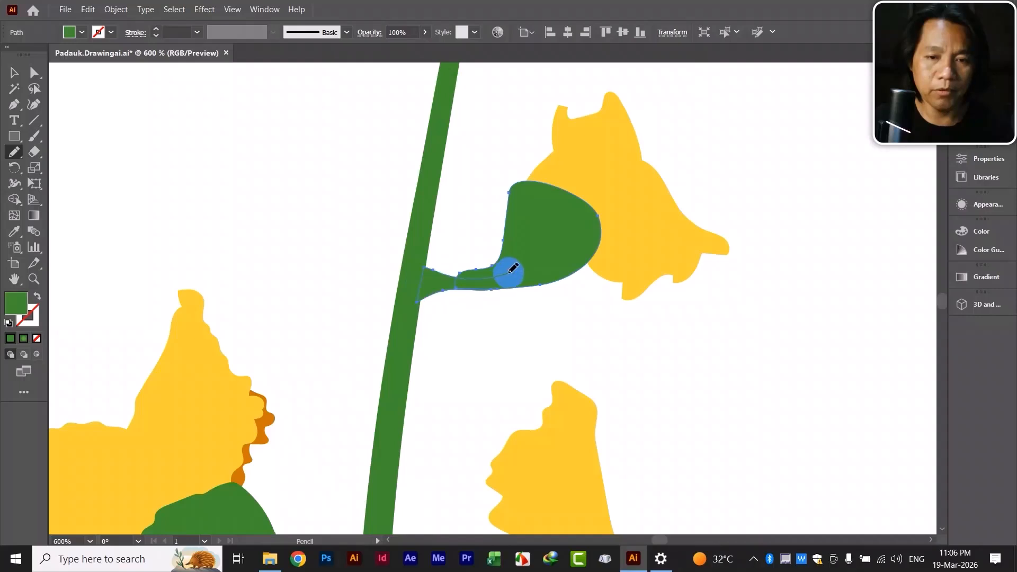
click(13, 72)
click(406, 217)
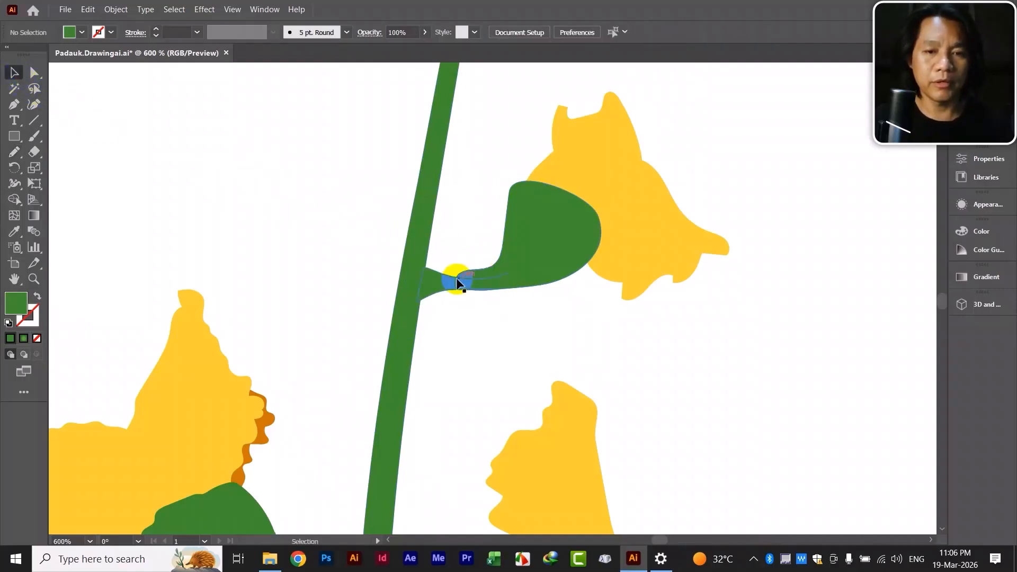
Place a copy of the rightmost small flower left of the stem above the lower left flower, rotated about 99° so its calyx faces the stem
key(ctrl+minus)
key(ctrl+minus)
key(ctrl+minus)
key(ctrl+minus)
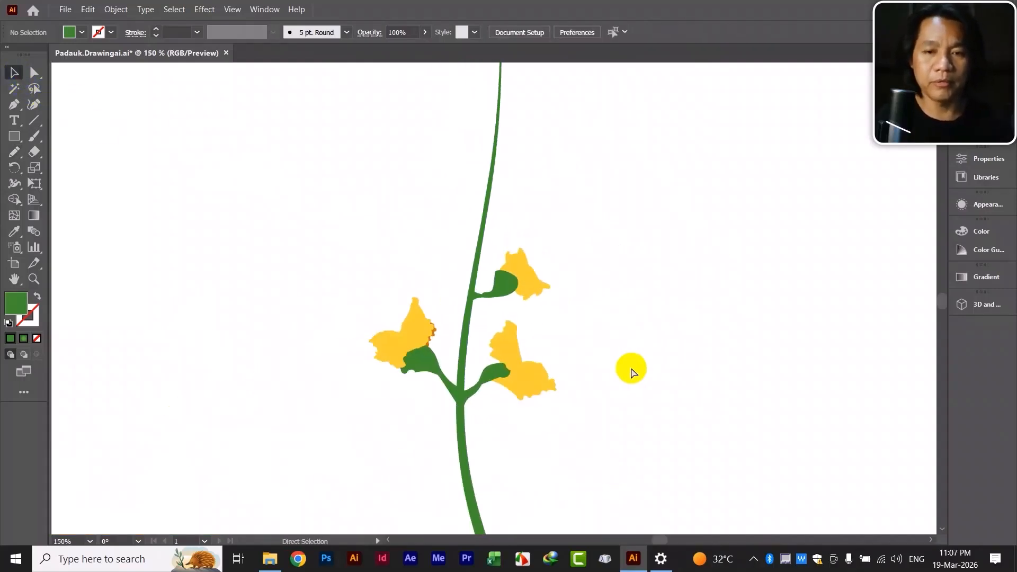
key(ctrl+minus)
key(space)
drag(610, 288, 618, 359)
drag(645, 251, 613, 367)
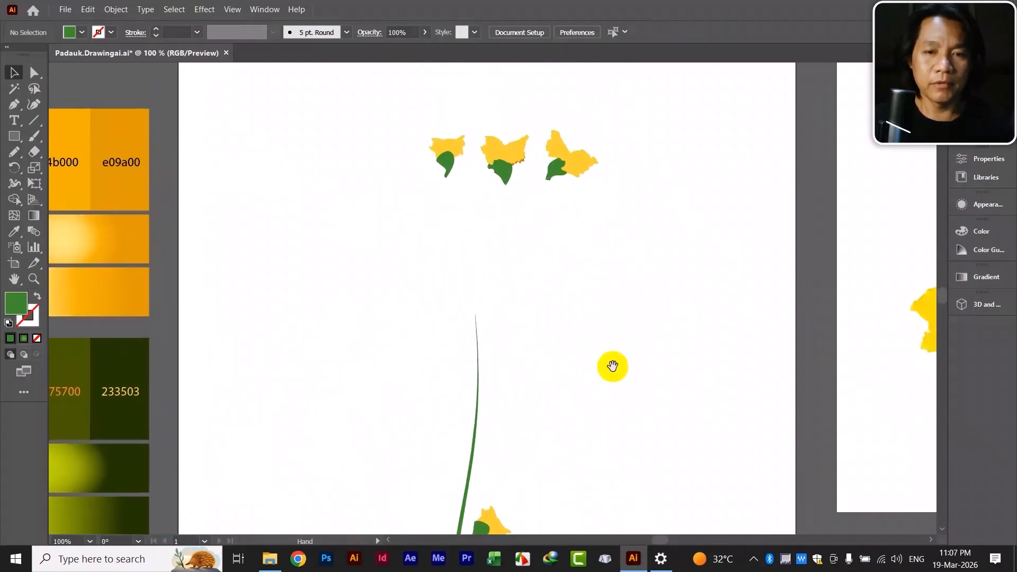
drag(606, 275, 604, 332)
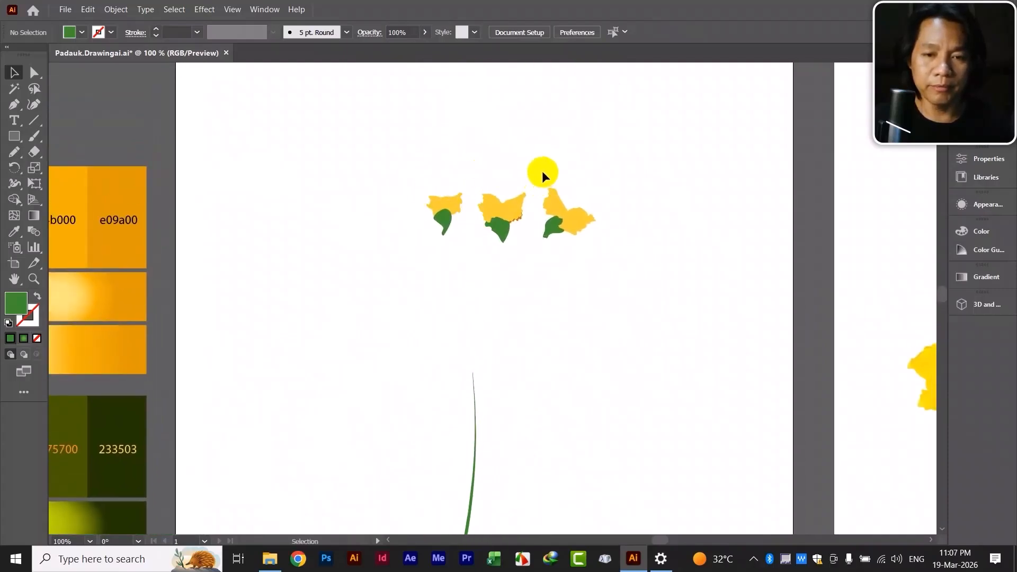
click(574, 223)
drag(574, 222, 416, 429)
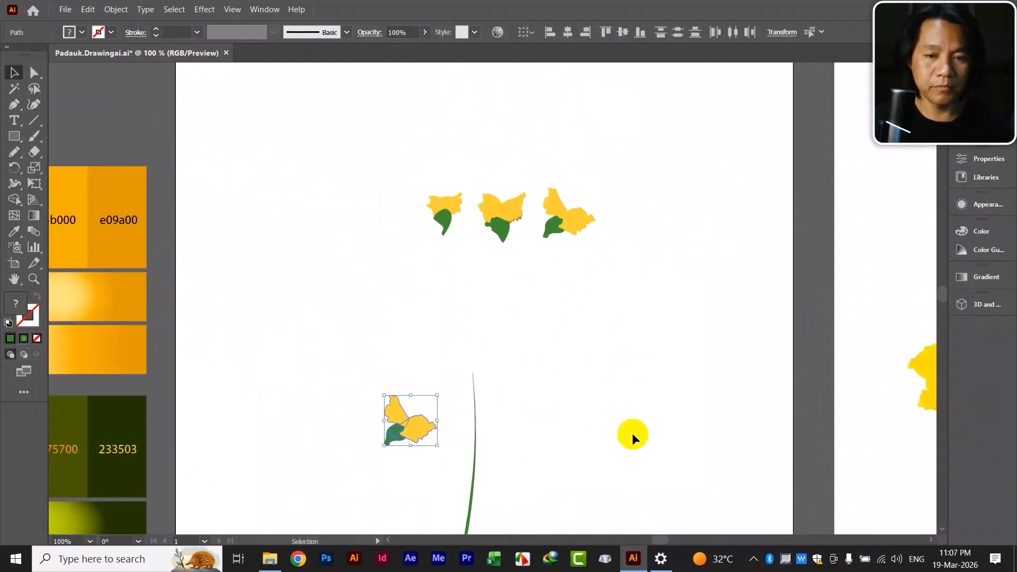
drag(632, 437, 624, 186)
drag(416, 188, 442, 230)
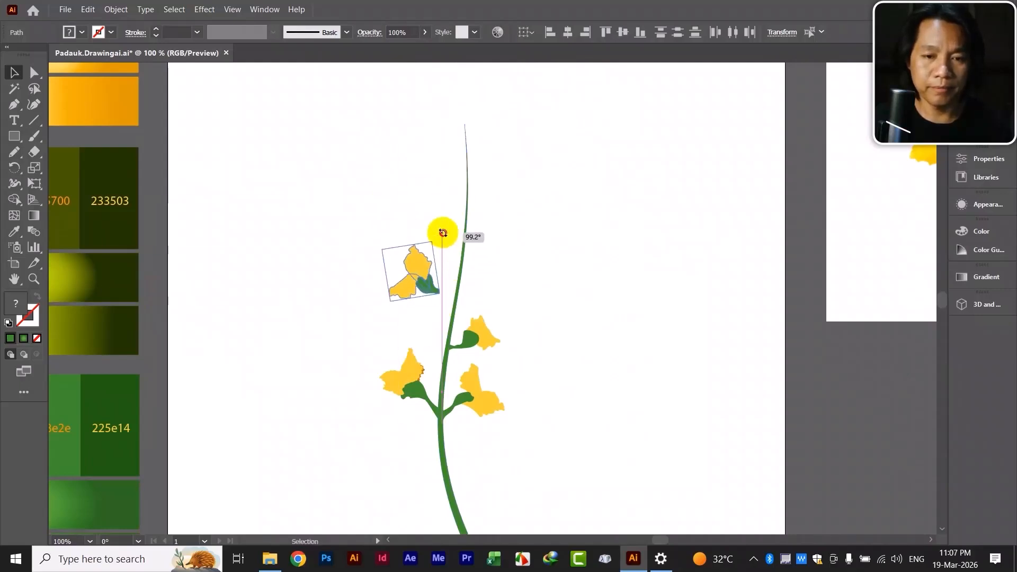
drag(430, 288, 429, 318)
click(355, 241)
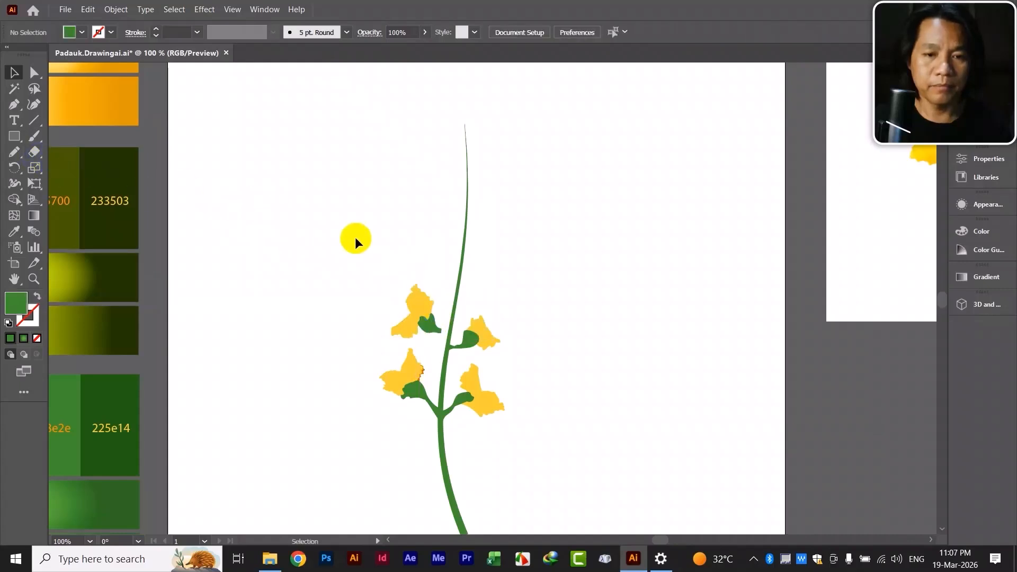
Redraw the upper left flower's calyx with the Pencil tool as a smoother shape with a narrow stalk joining the left side of the stem
click(436, 328)
click(13, 153)
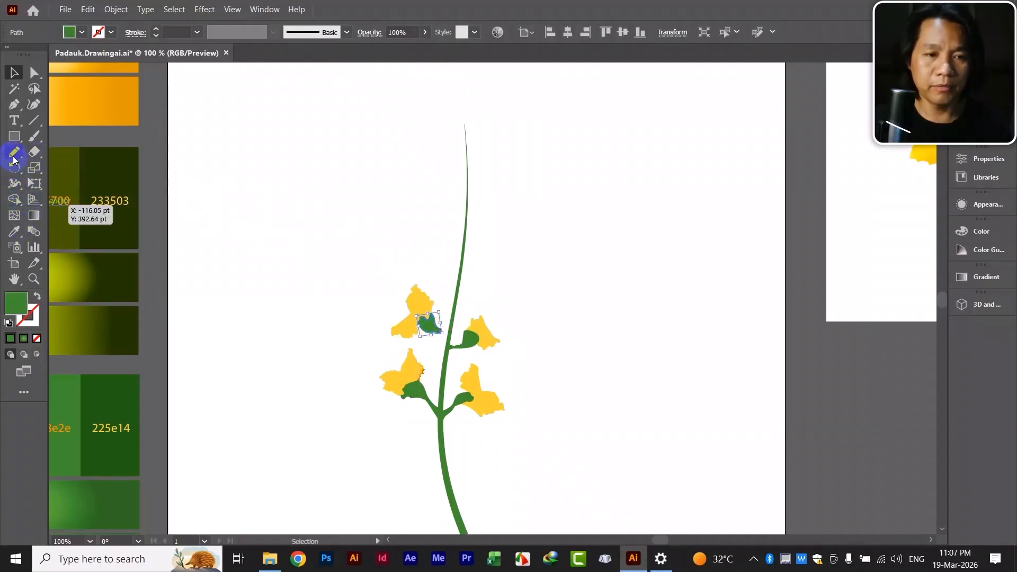
key(ctrl+=)
key(ctrl+=)
key(ctrl+=)
key(ctrl+=)
key(ctrl+=)
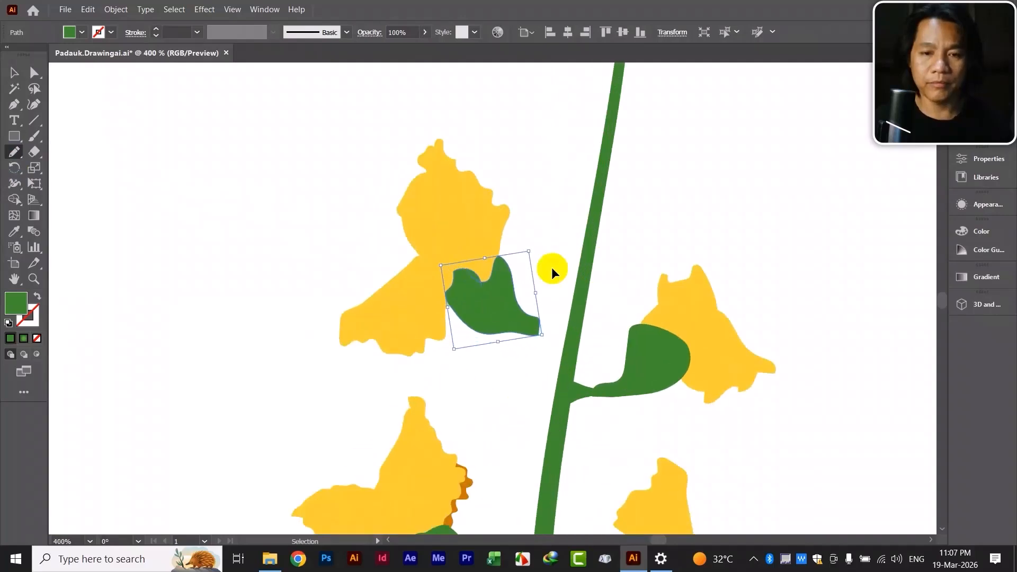
drag(590, 370, 480, 351)
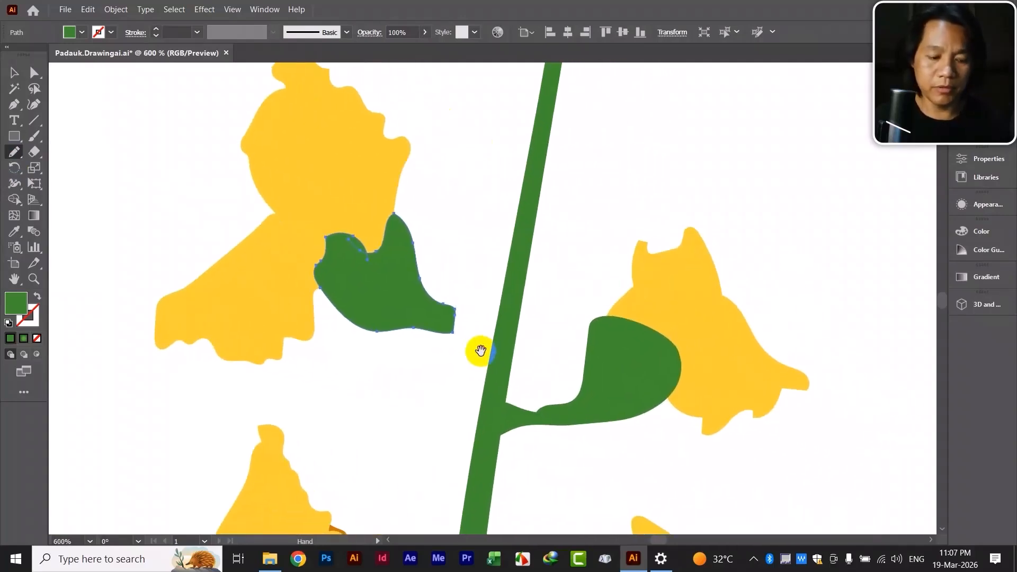
key(ctrl+=)
key(ctrl+=)
key(ctrl+=)
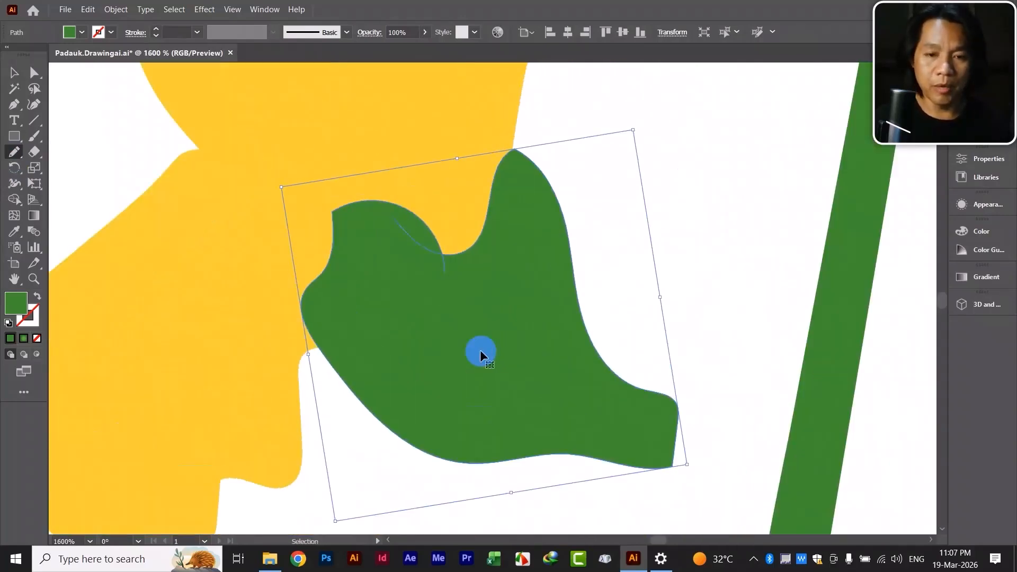
key(ctrl+minus)
key(ctrl+minus)
key(ctrl+minus)
key(ctrl+minus)
key(ctrl+minus)
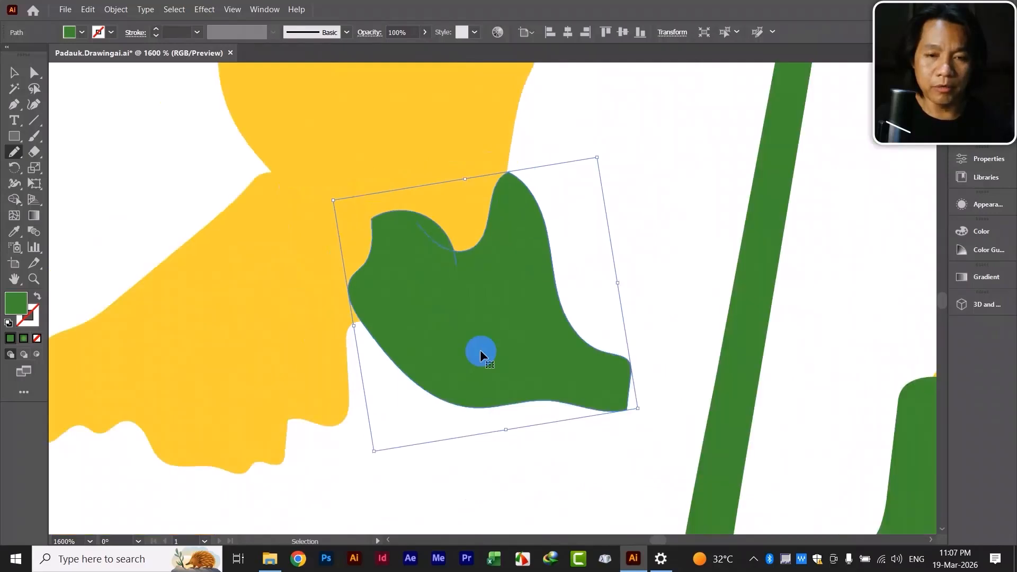
key(ctrl+=)
key(ctrl+=)
key(ctrl+=)
key(ctrl+=)
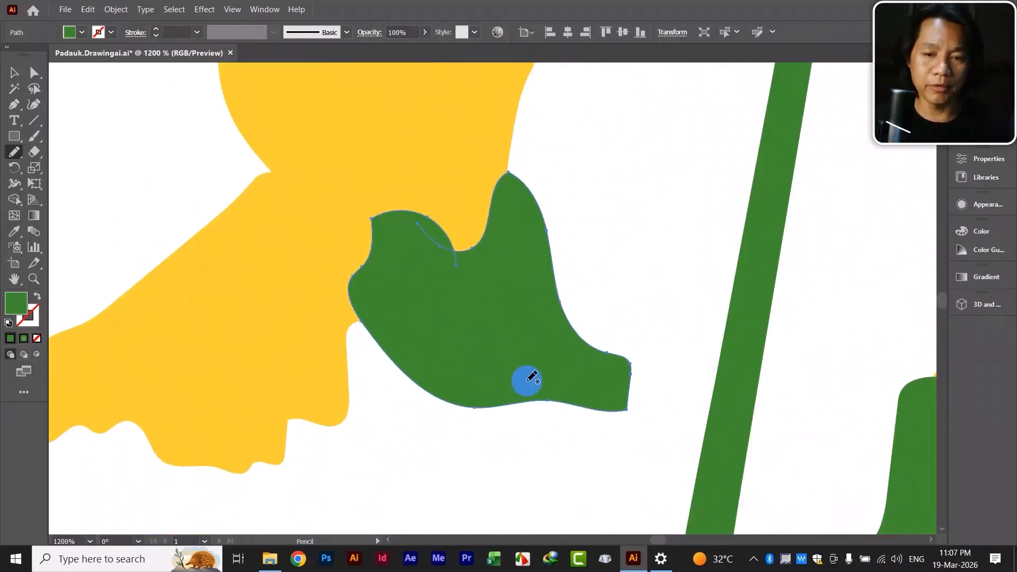
drag(733, 402, 534, 354)
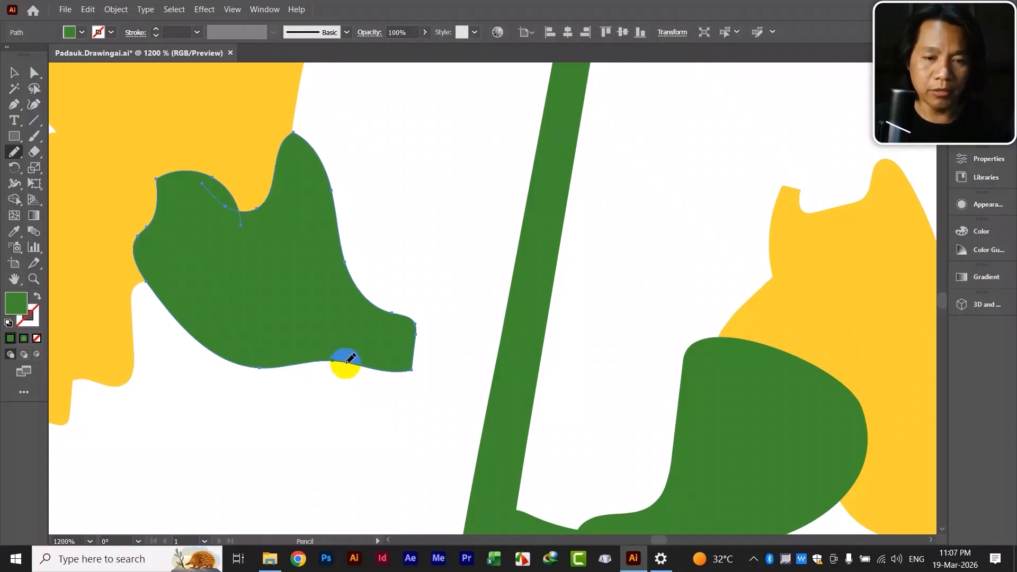
mouse_move(347, 363)
mouse_down()
mouse_move(493, 375)
mouse_move(505, 330)
mouse_move(367, 325)
mouse_move(338, 297)
mouse_up()
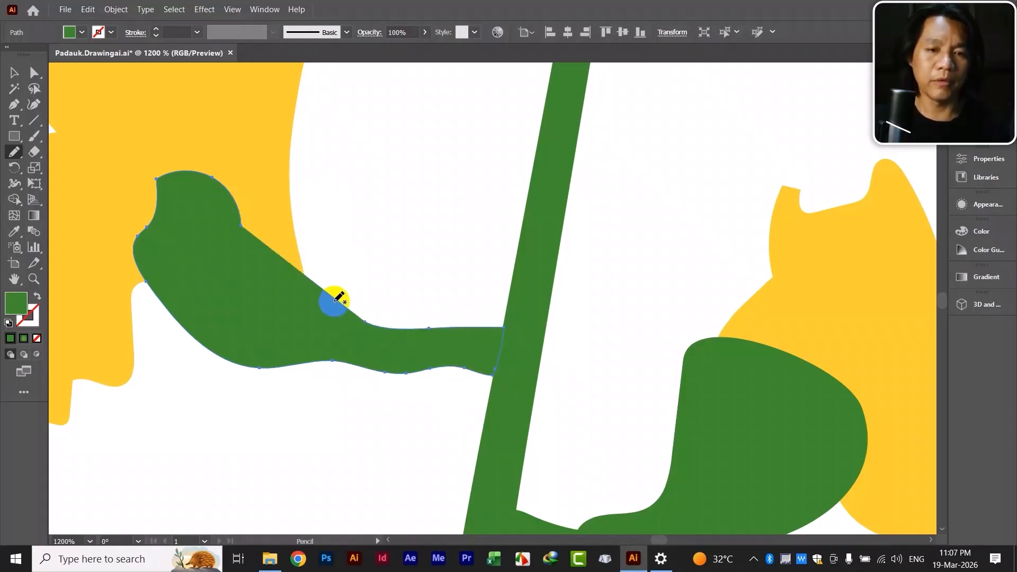
click(15, 73)
click(720, 176)
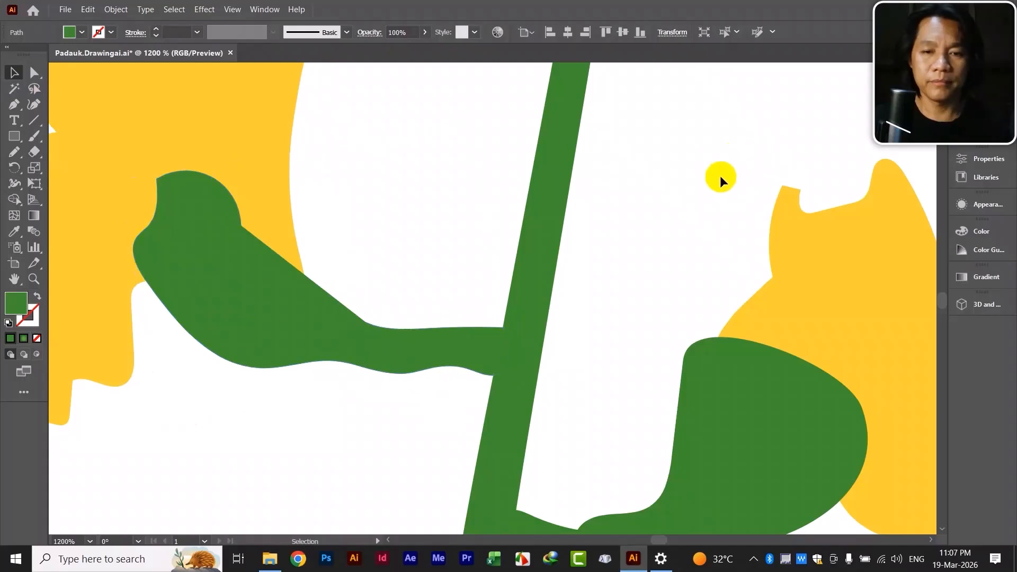
Place a copy of the middle small flower to the right of the stem, above the existing flowers
key(ctrl+minus)
key(ctrl+minus)
key(ctrl+minus)
key(ctrl+minus)
key(ctrl+minus)
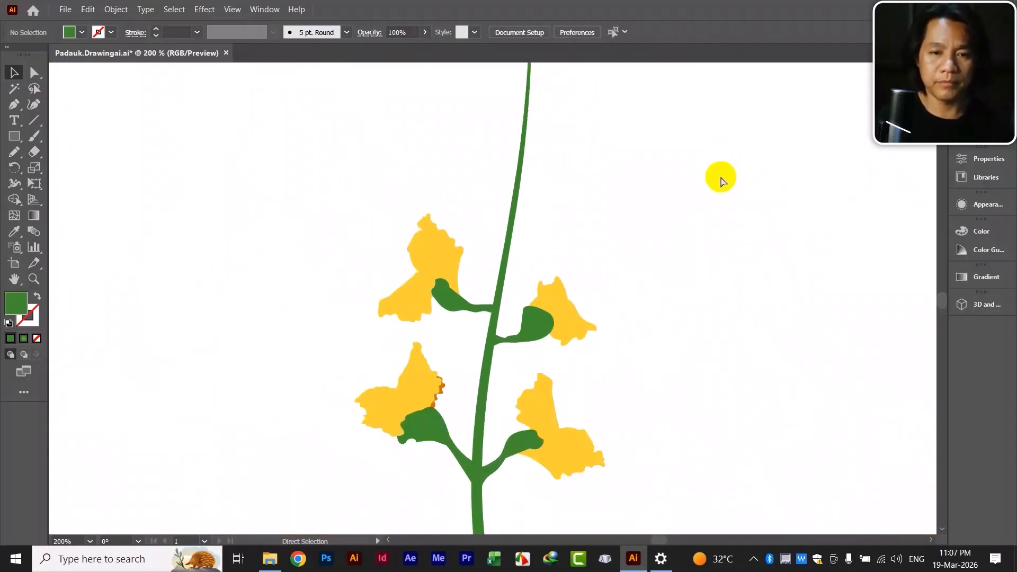
drag(683, 184, 556, 327)
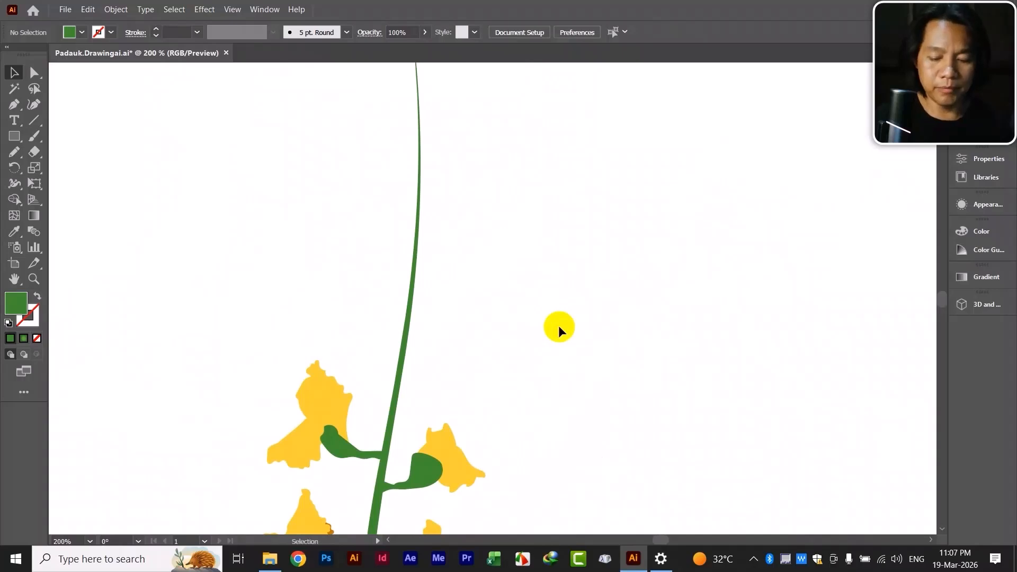
key(ctrl+minus)
key(ctrl+minus)
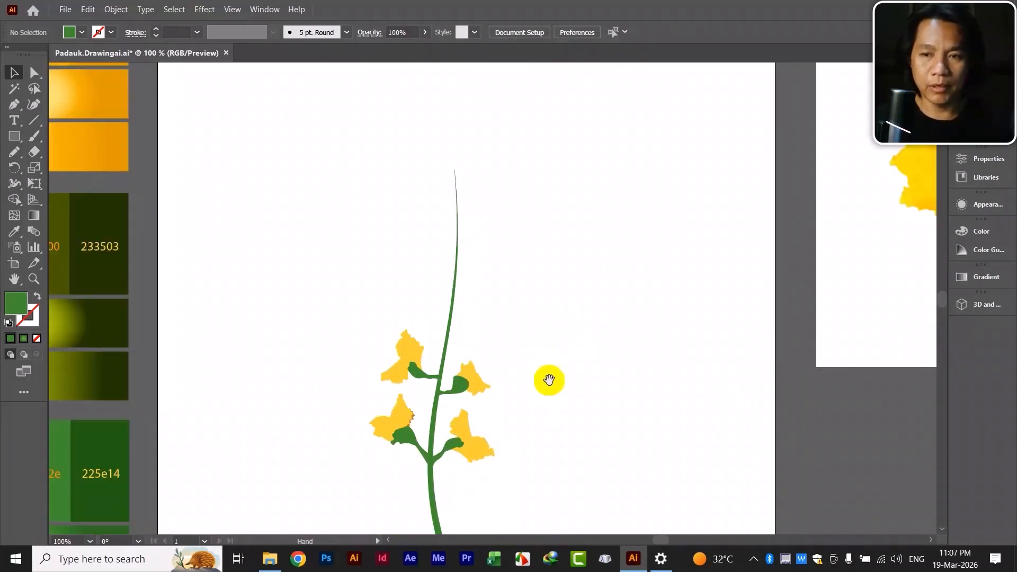
drag(547, 379, 522, 369)
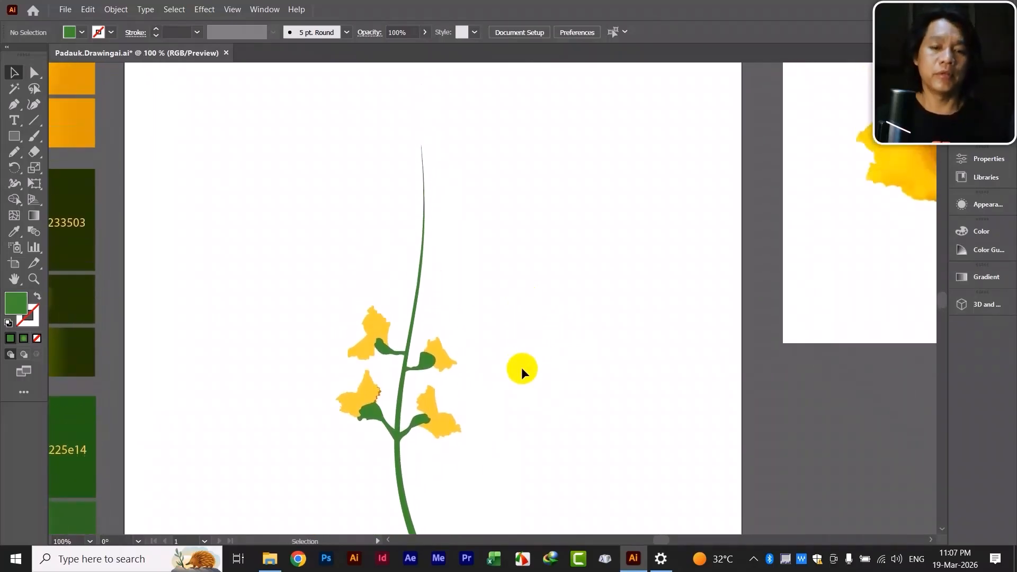
key(ctrl+minus)
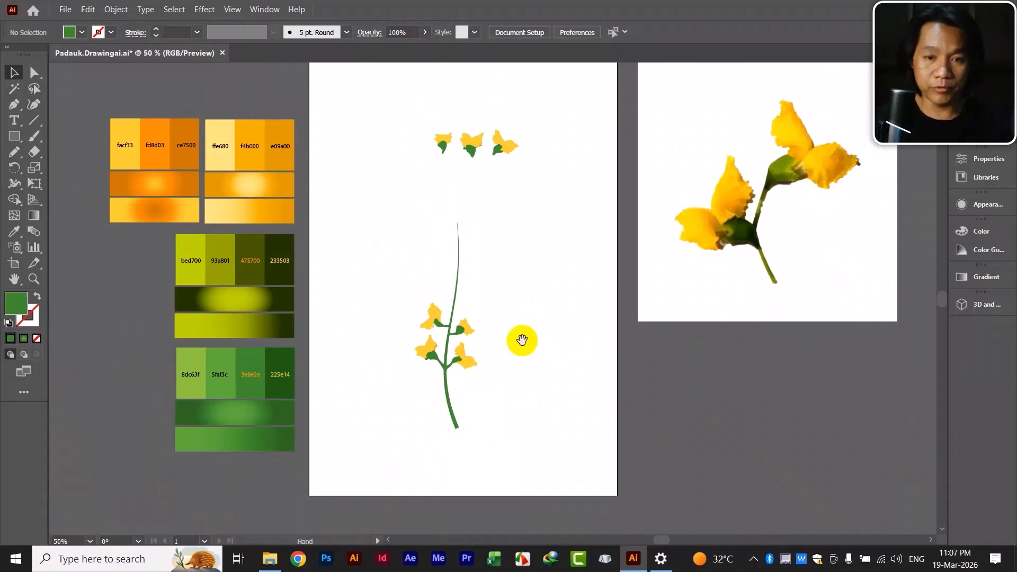
drag(519, 323, 512, 332)
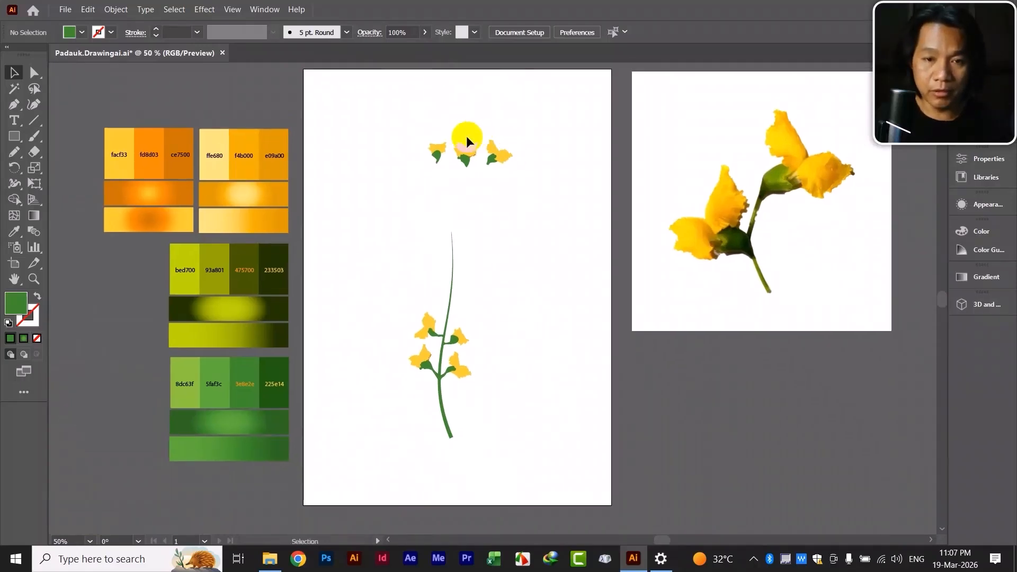
drag(462, 148, 482, 295)
scroll(483, 294, up, 5)
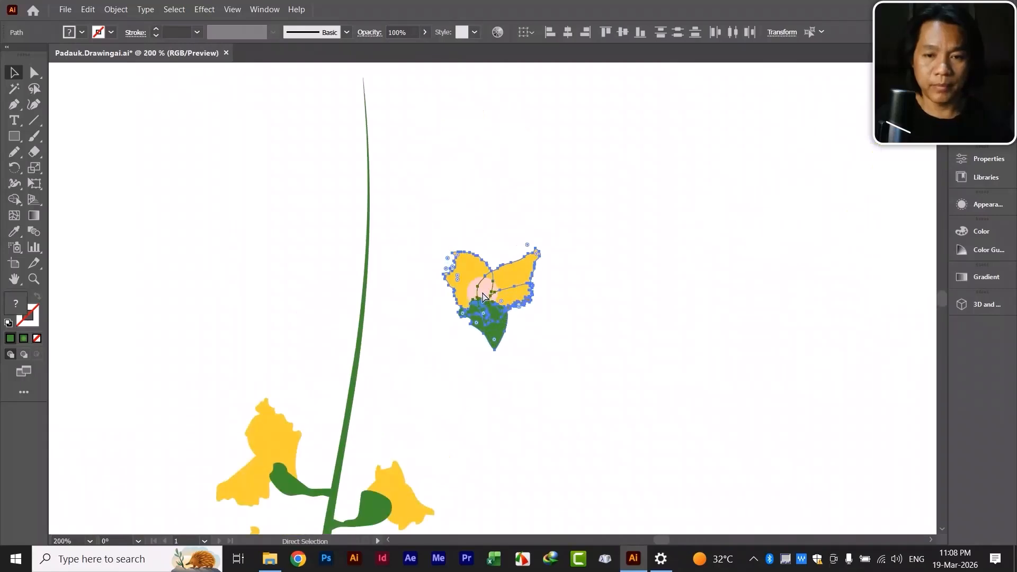
scroll(552, 297, down, 3)
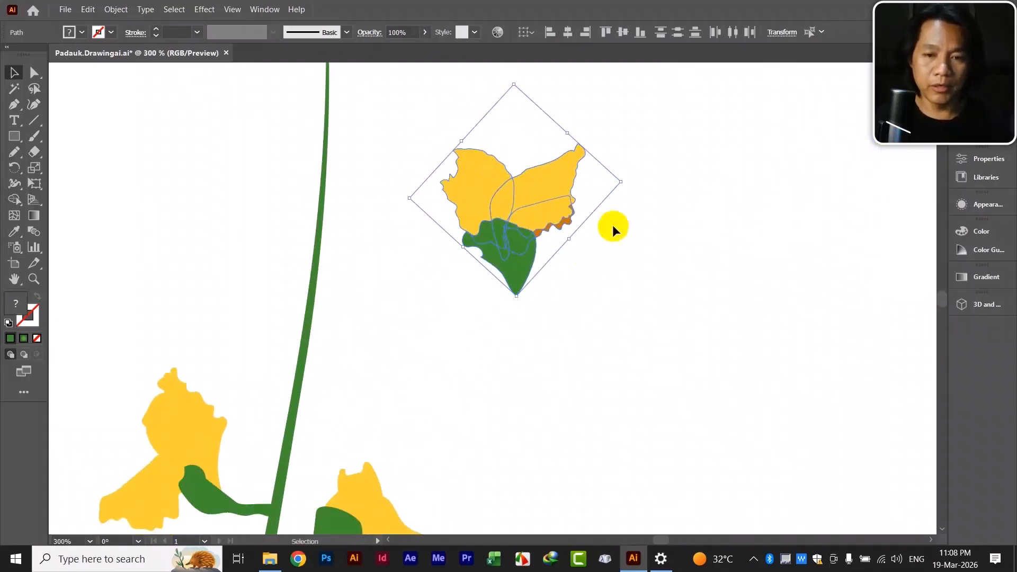
Scale the copied flower down to about 25 × 26 pt and rotate it beside the stem so its calyx faces the stem
drag(623, 181, 587, 199)
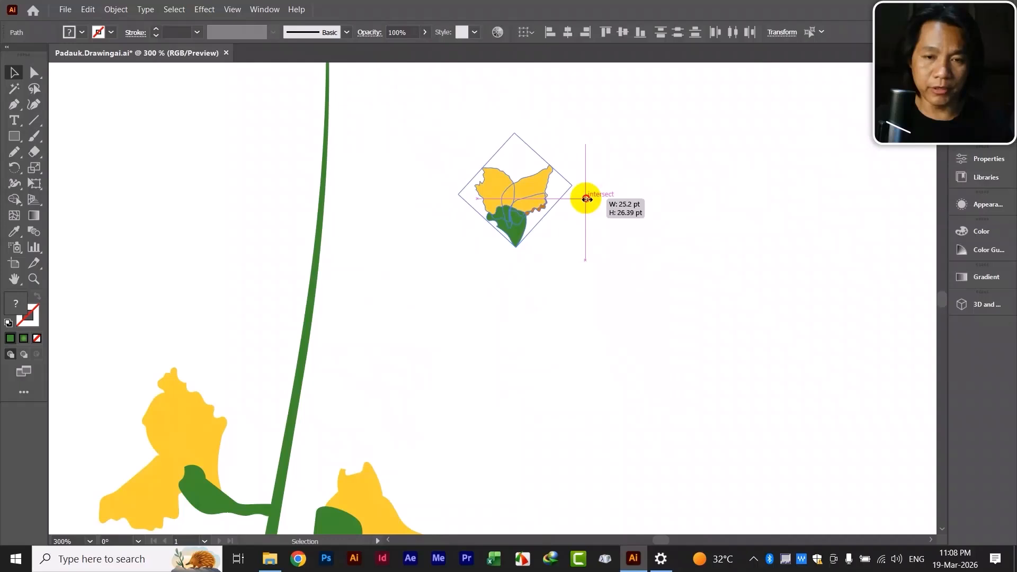
drag(585, 199, 536, 254)
drag(510, 197, 382, 378)
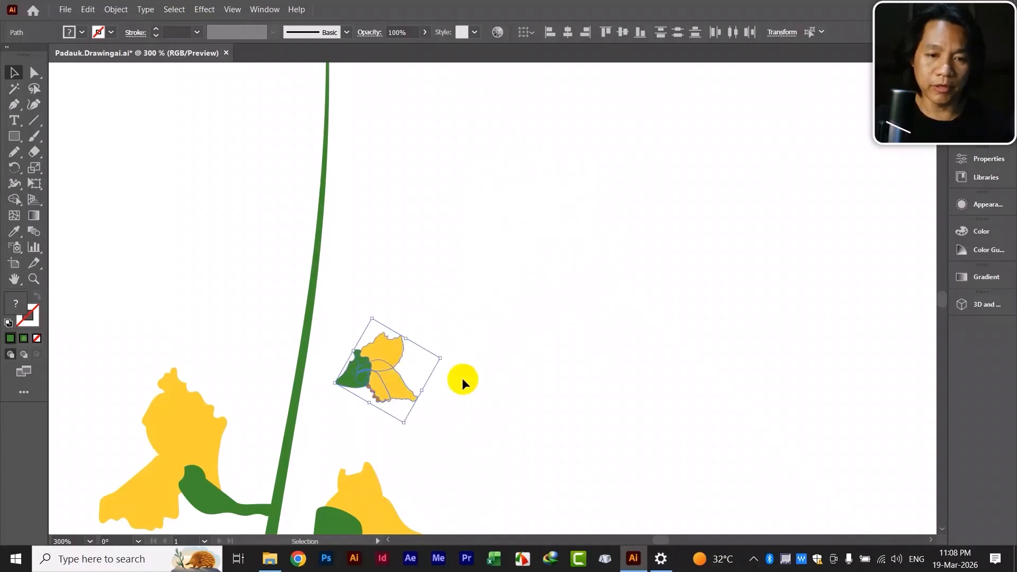
drag(527, 444, 601, 274)
drag(563, 247, 630, 317)
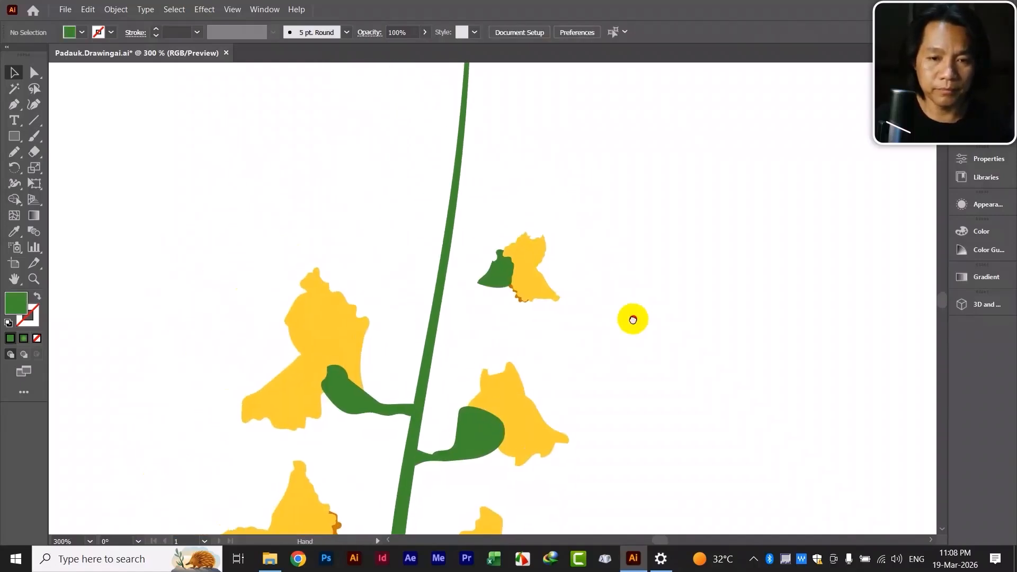
Extend the new right flower's green calyx with the Pencil tool into a short stalk that flares where it meets the stem
drag(549, 303, 507, 300)
key(ctrl+plus)
key(ctrl+plus)
key(ctrl+plus)
key(ctrl+plus)
key(ctrl+plus)
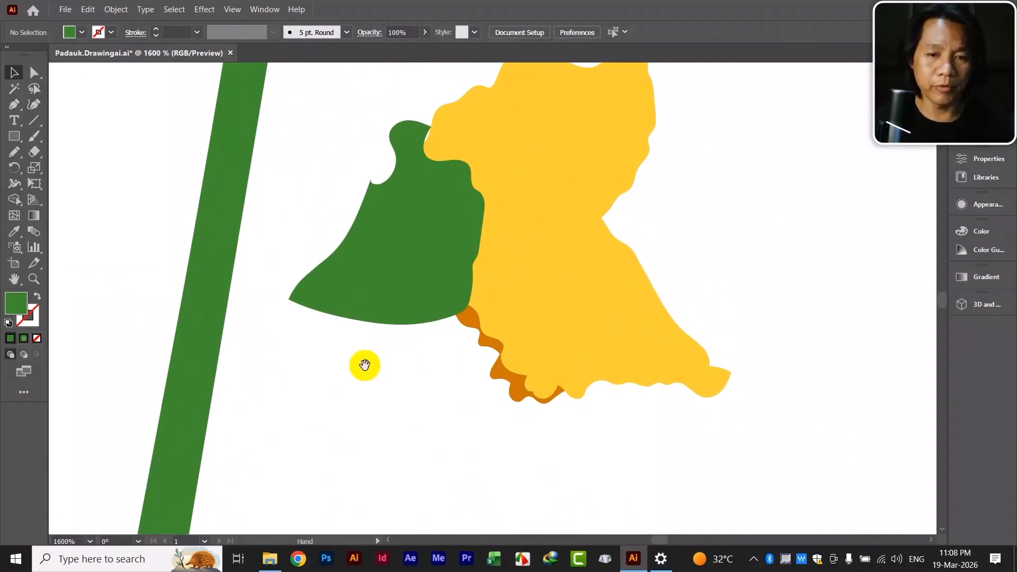
drag(362, 364, 522, 379)
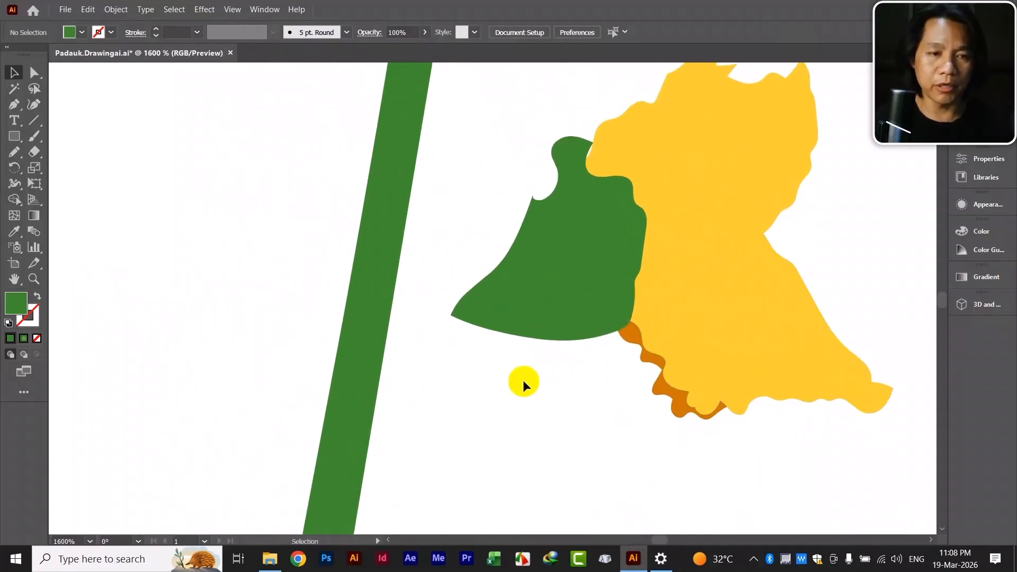
click(555, 271)
click(11, 155)
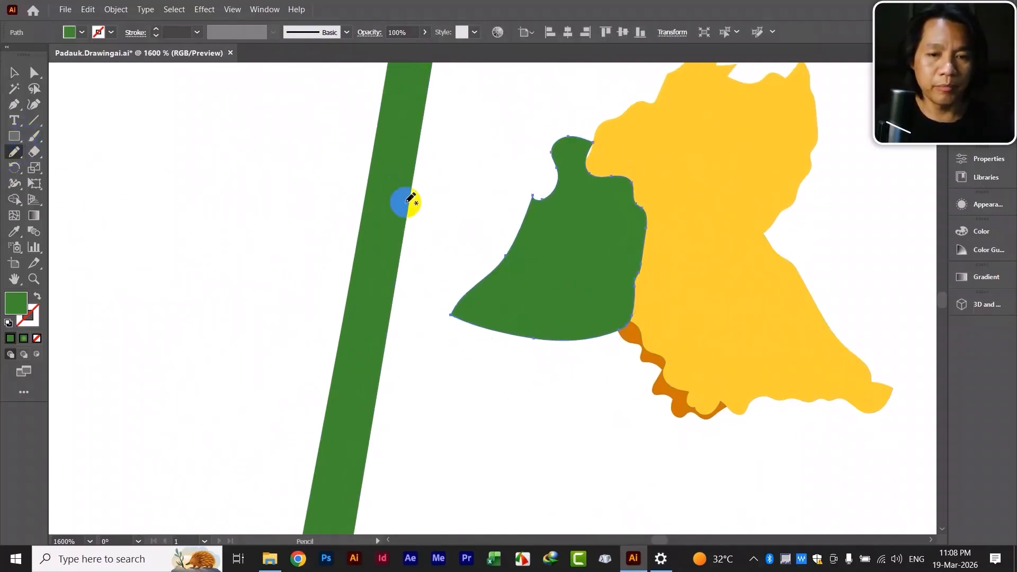
mouse_move(487, 330)
mouse_down()
mouse_move(459, 318)
mouse_move(387, 335)
mouse_up()
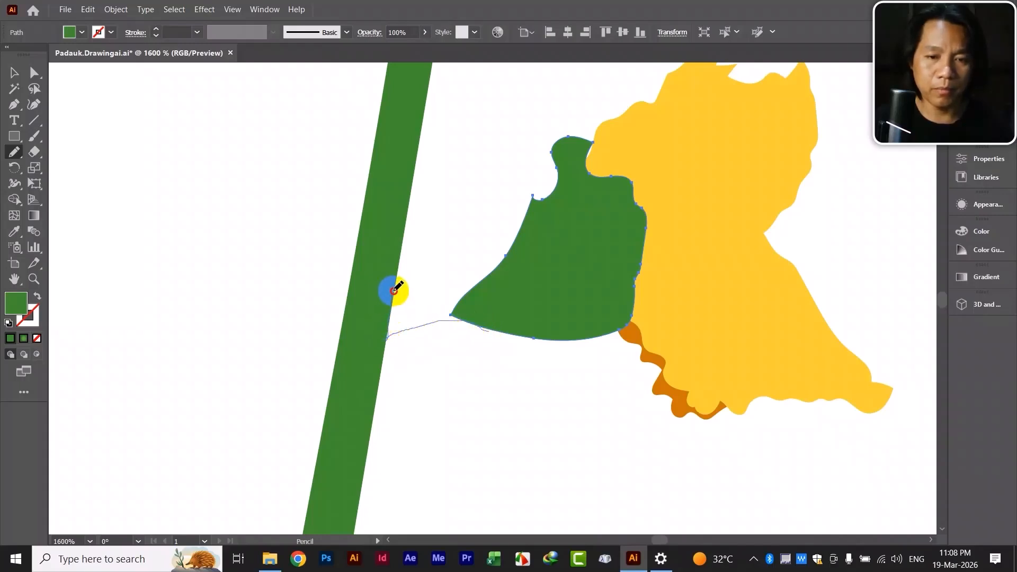
mouse_move(394, 291)
mouse_down()
mouse_move(453, 305)
mouse_move(516, 287)
mouse_up()
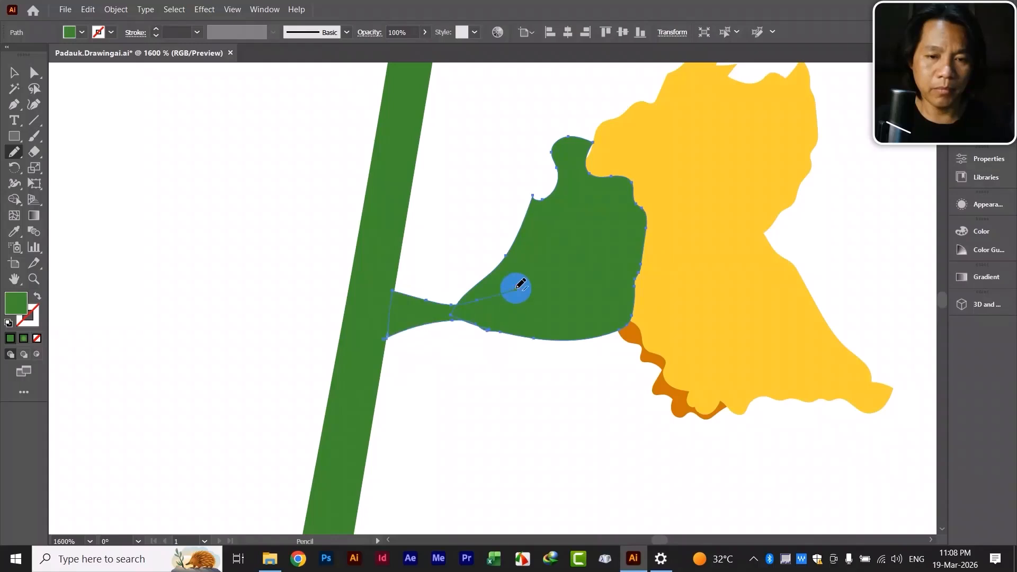
click(14, 73)
click(65, 121)
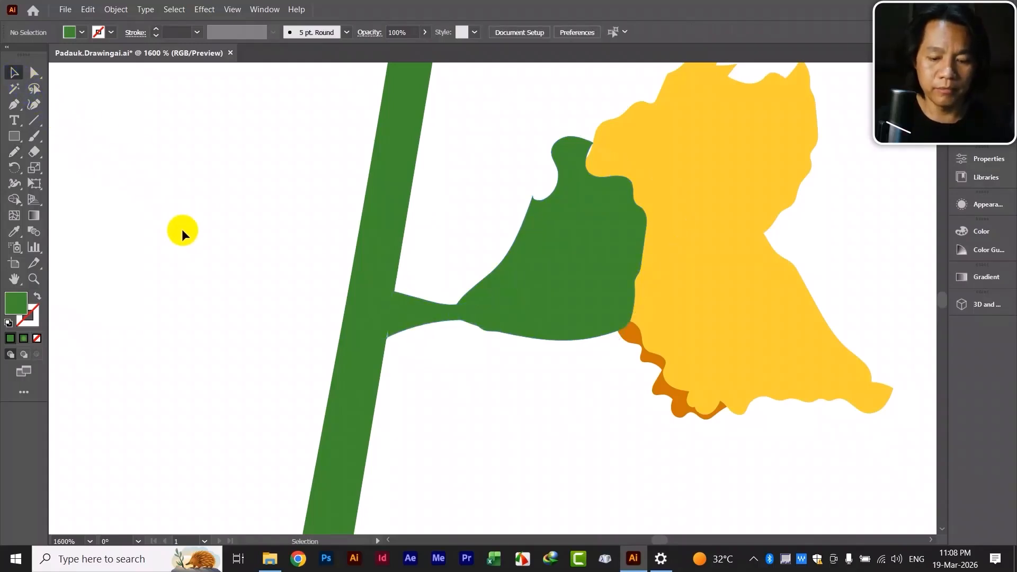
Place a copy of the rightmost small flower to the left of the stem, above the existing left flowers
key(ctrl+minus)
key(ctrl+minus)
key(ctrl+minus)
key(ctrl+minus)
key(ctrl+minus)
key(ctrl+minus)
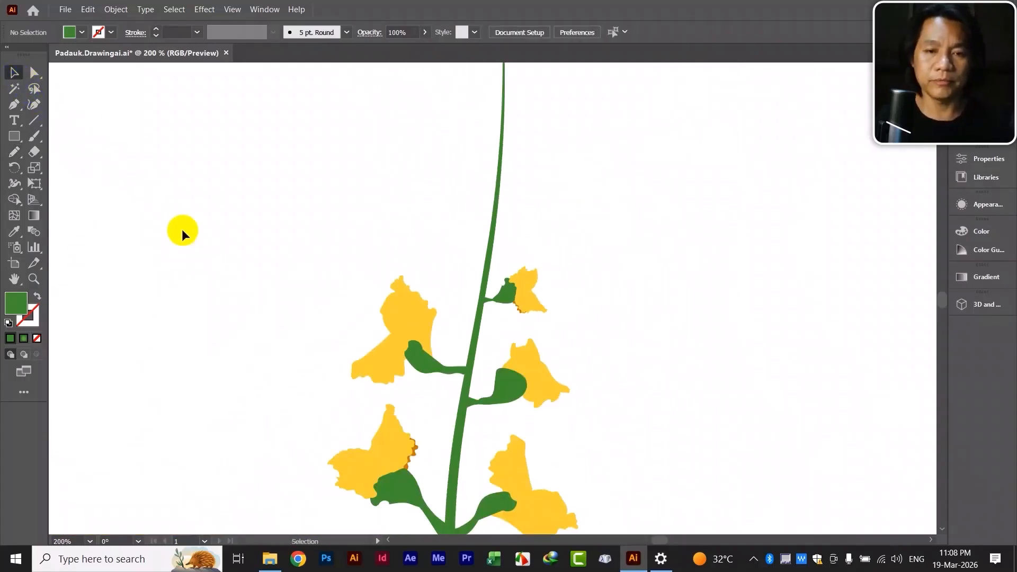
drag(586, 159, 499, 367)
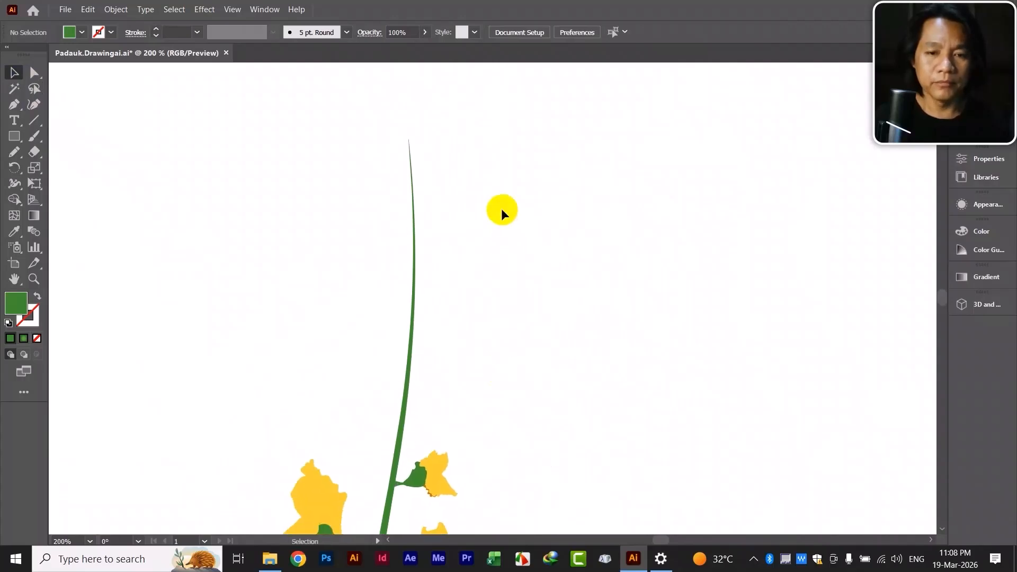
key(ctrl+minus)
key(ctrl+minus)
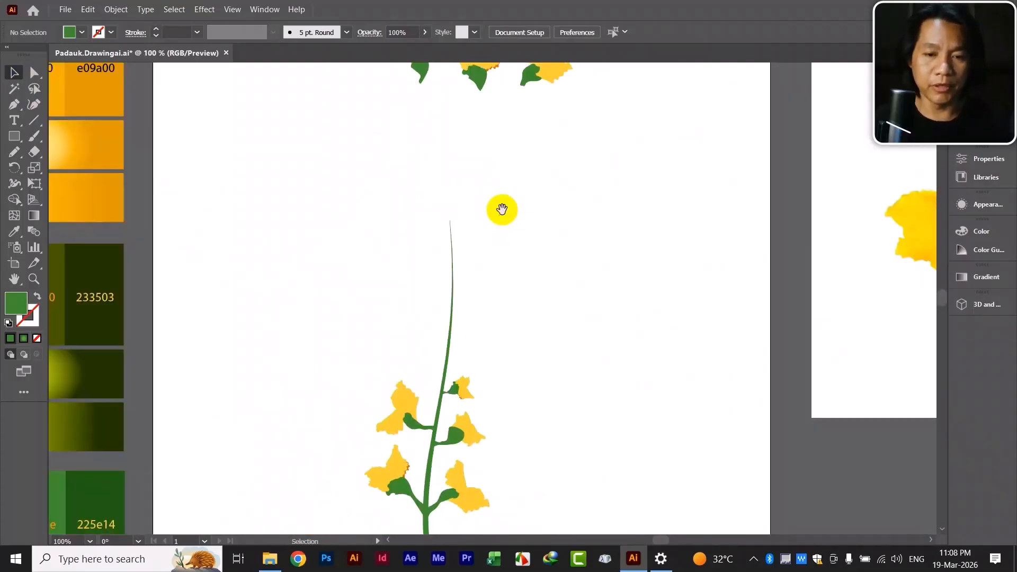
drag(501, 208, 497, 265)
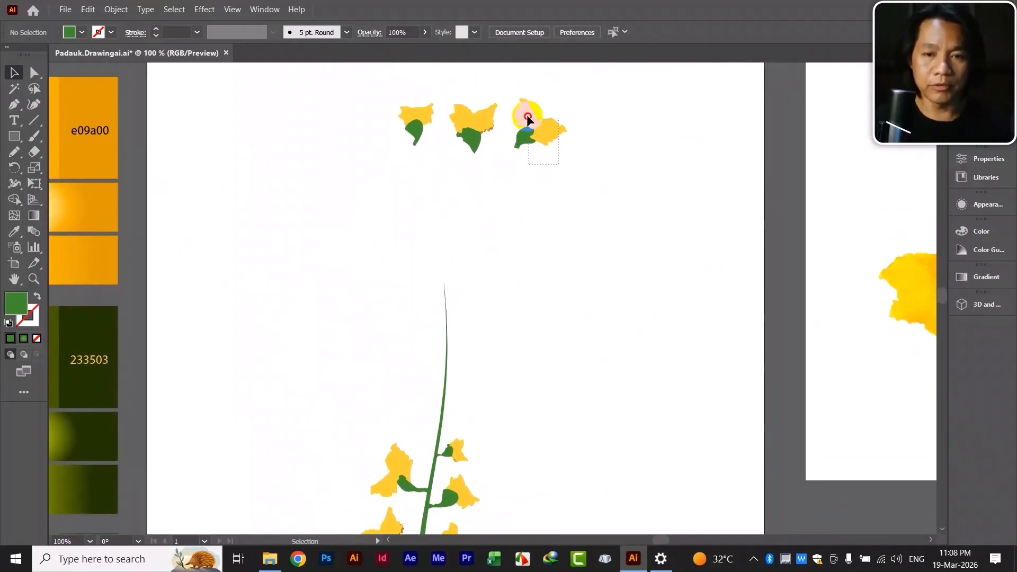
drag(527, 115, 383, 386)
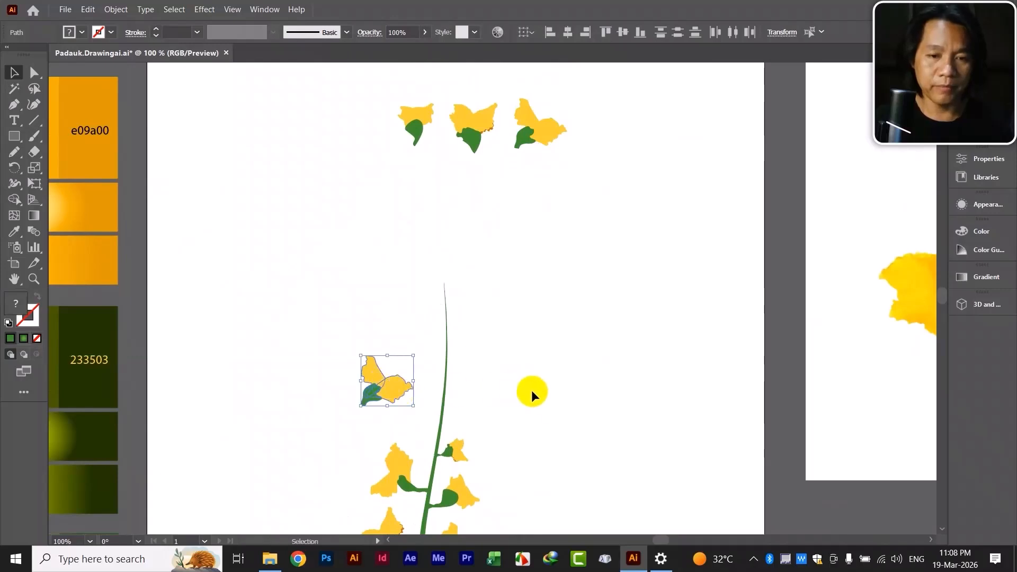
scroll(558, 299, down, 3)
key(ctrl+plus)
key(ctrl+plus)
key(ctrl+plus)
key(ctrl+plus)
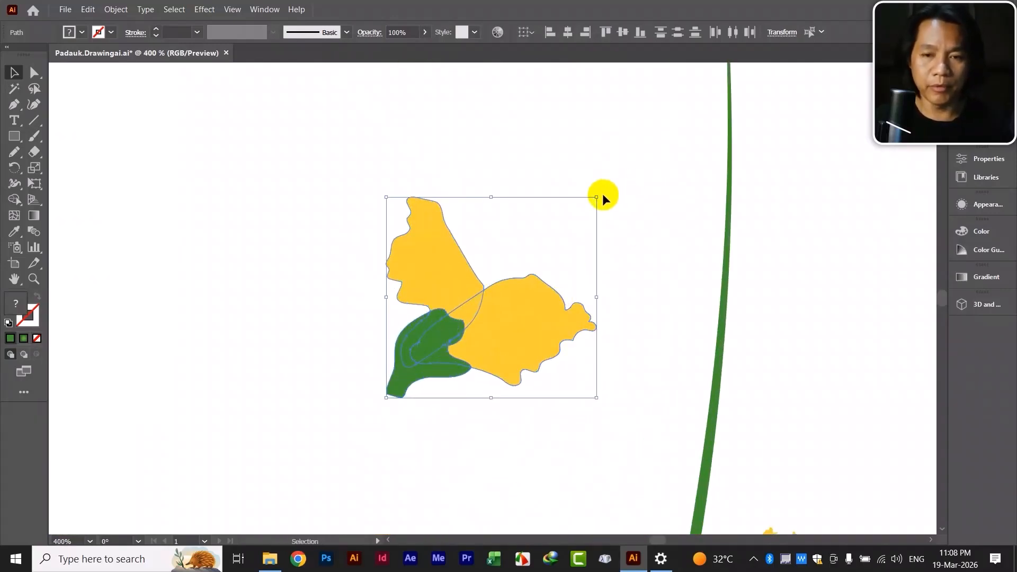
Rotate the copied left flower about 107°, scale it down and position it close to the stem, opposite the topmost right flower
drag(601, 194, 359, 219)
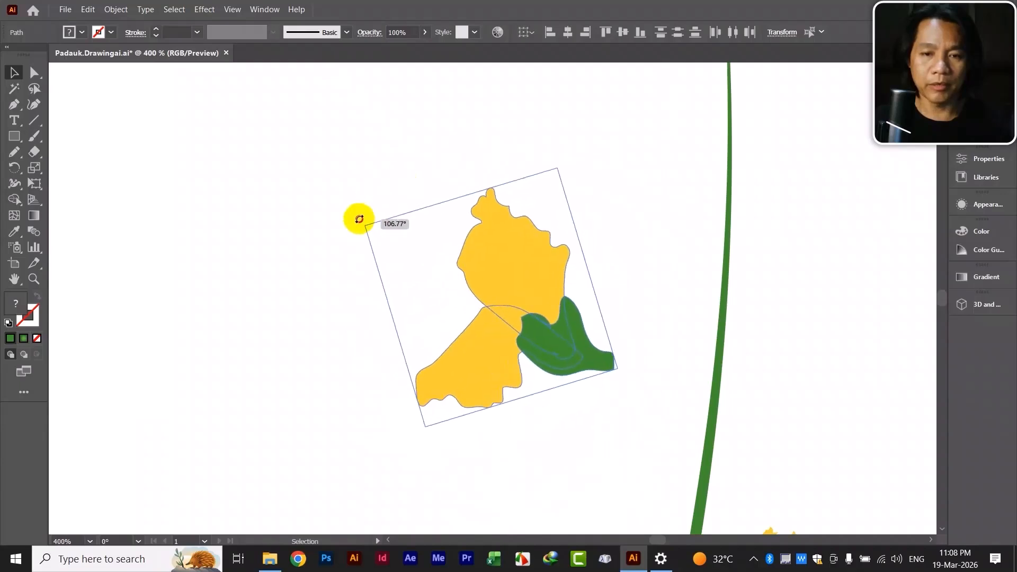
drag(558, 170, 537, 242)
drag(656, 402, 528, 224)
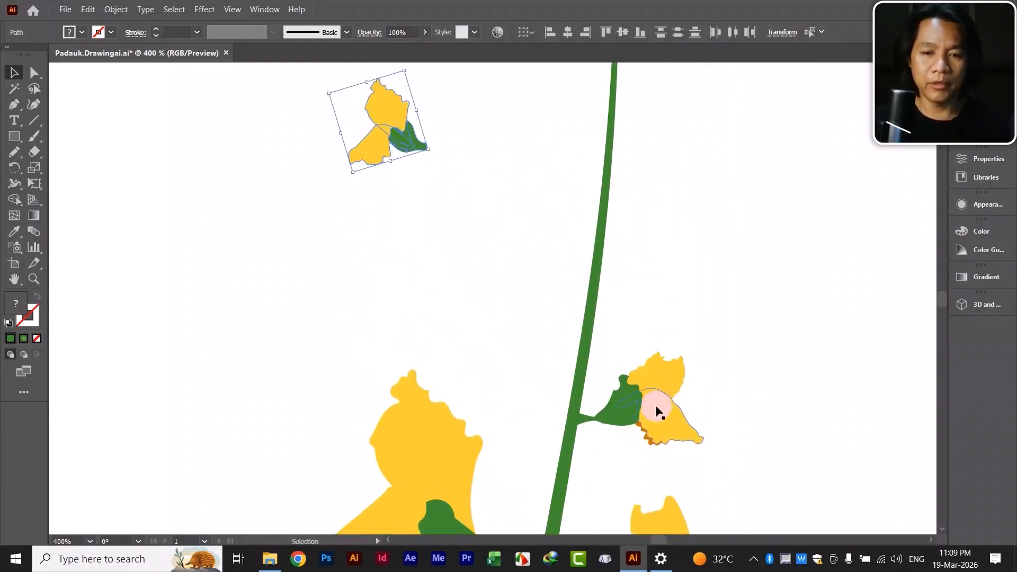
drag(380, 134, 496, 356)
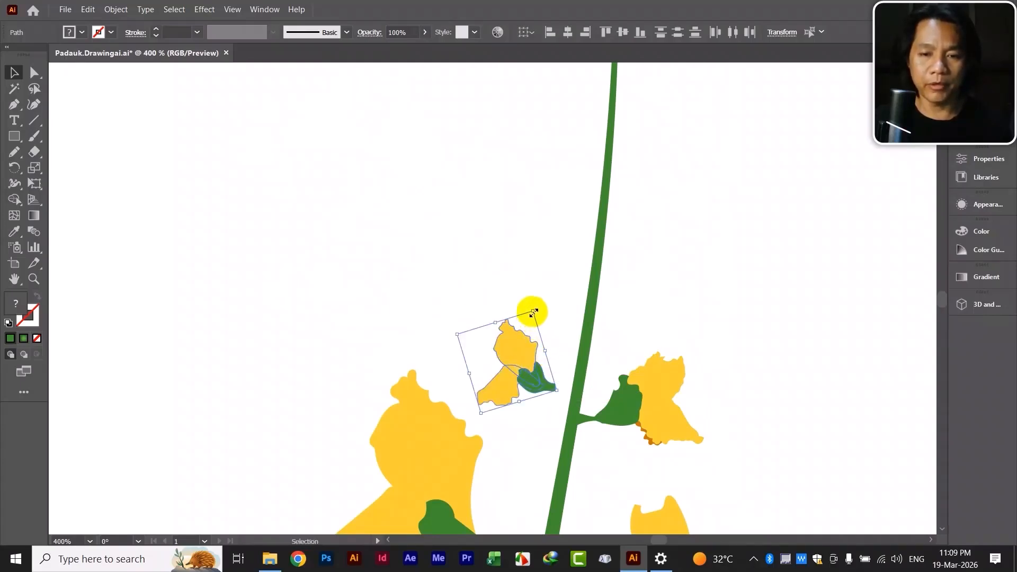
drag(534, 312, 530, 278)
drag(514, 364, 511, 368)
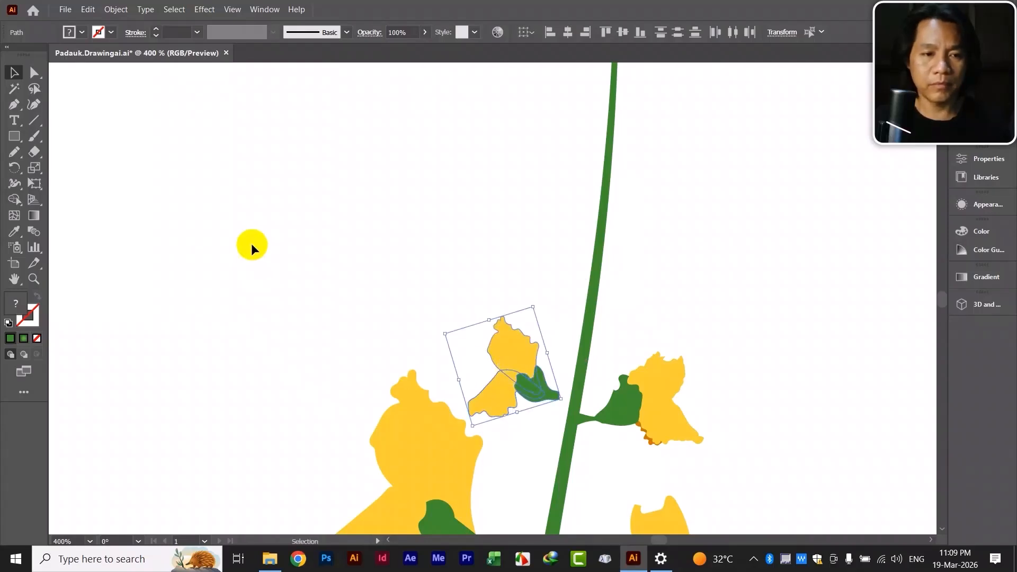
click(190, 227)
Redraw the topmost left flower's calyx with the Pencil tool as a smoother shape with a narrow curved stalk reaching the stem
click(553, 394)
click(14, 152)
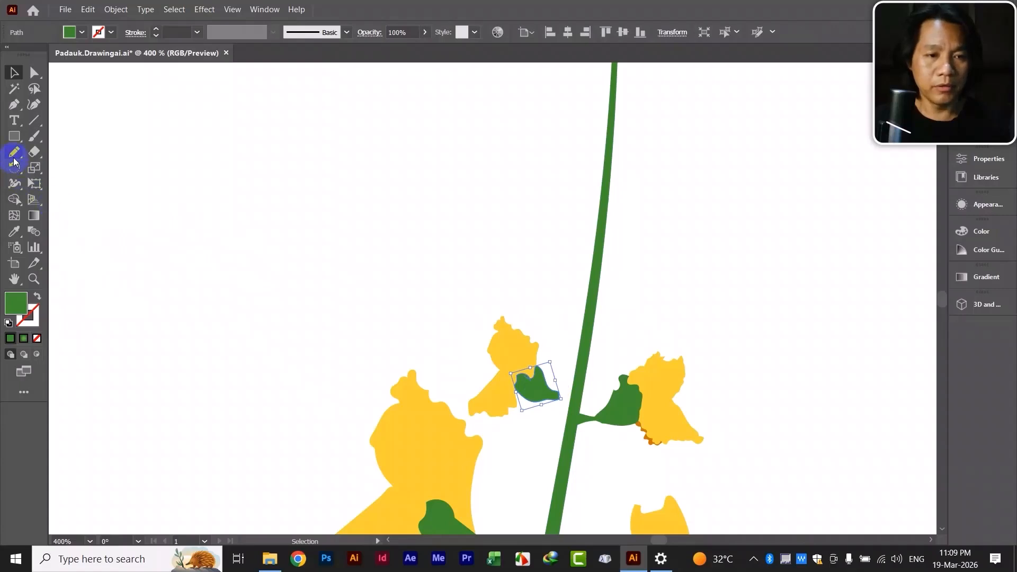
drag(654, 381, 504, 288)
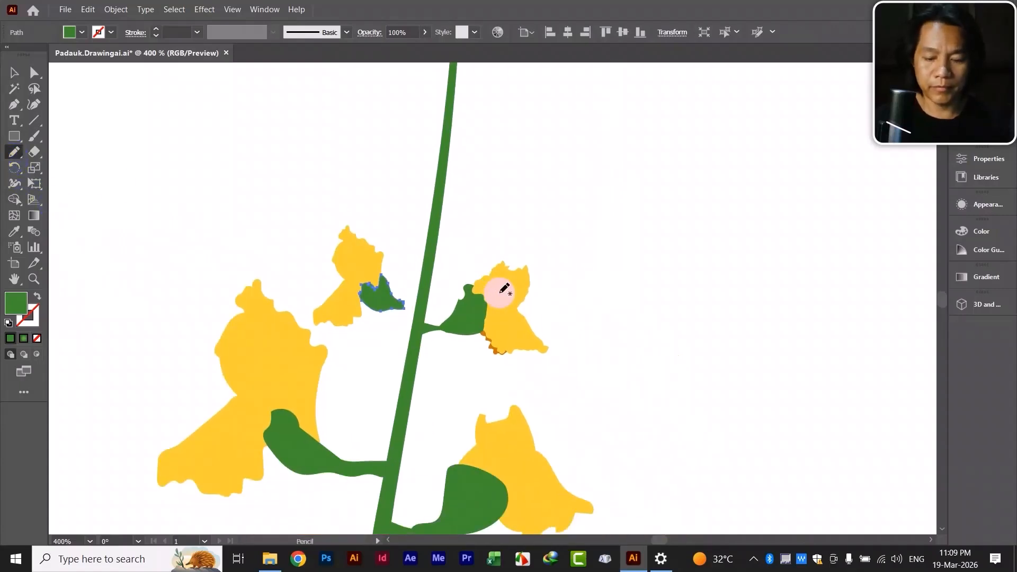
key(ctrl+equal)
key(ctrl+equal)
key(ctrl+equal)
key(ctrl+equal)
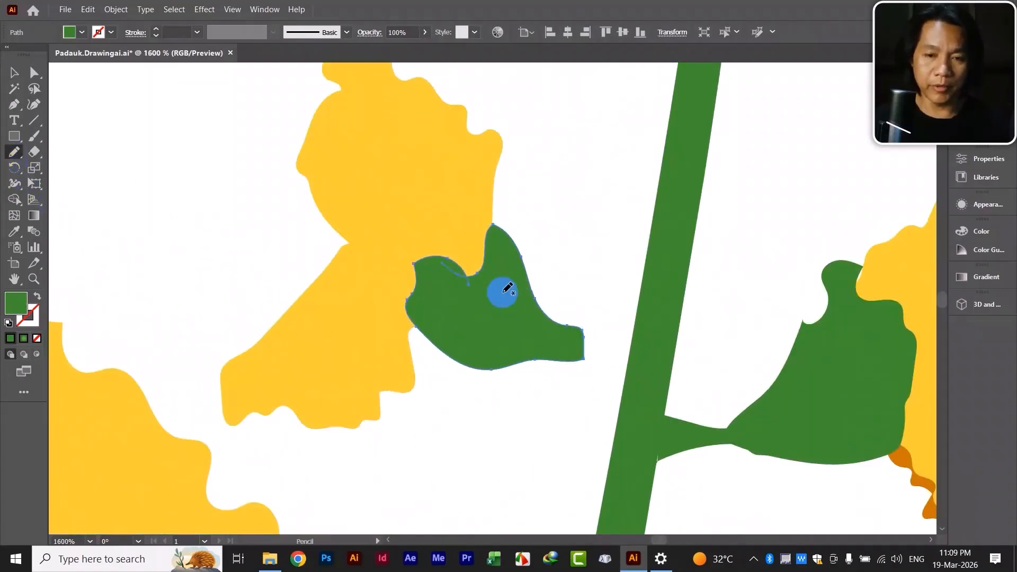
drag(631, 387, 457, 310)
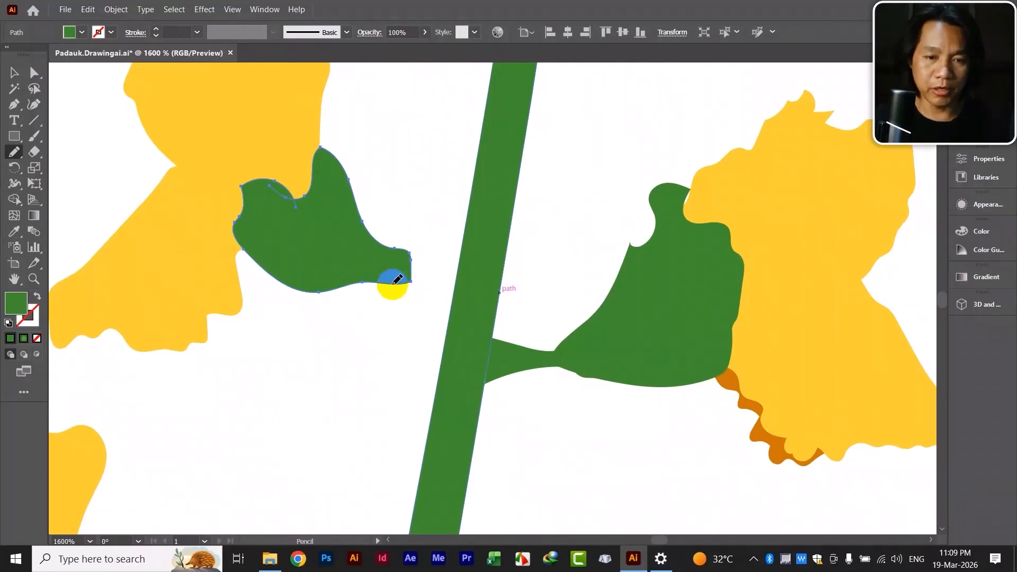
mouse_move(396, 284)
mouse_down()
mouse_move(411, 280)
mouse_move(447, 312)
mouse_move(458, 272)
mouse_move(372, 258)
mouse_up()
click(10, 75)
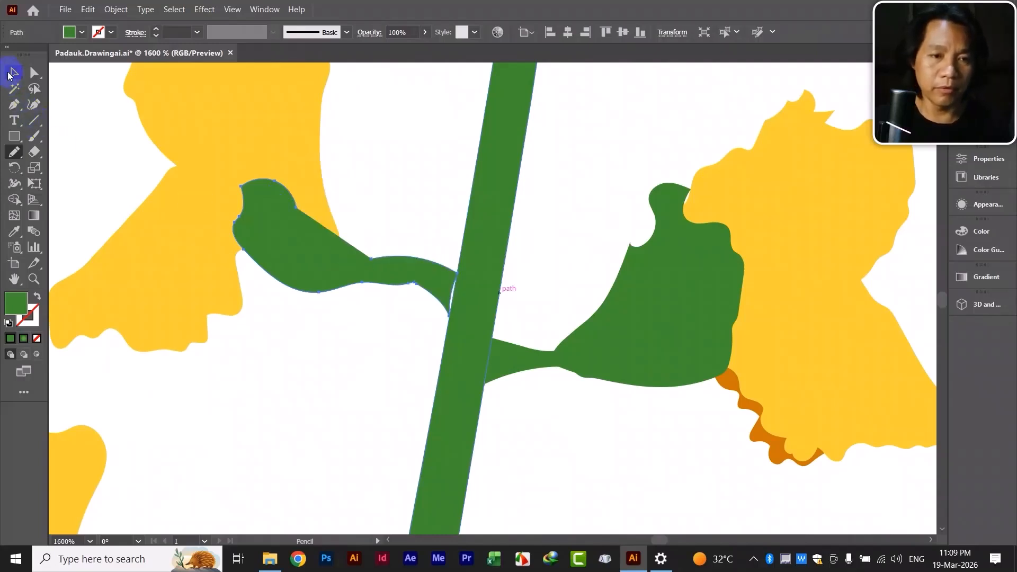
click(427, 132)
Widen the topmost left flower's calyx by moving the anchor points on its upper edge outward over the petal
click(363, 257)
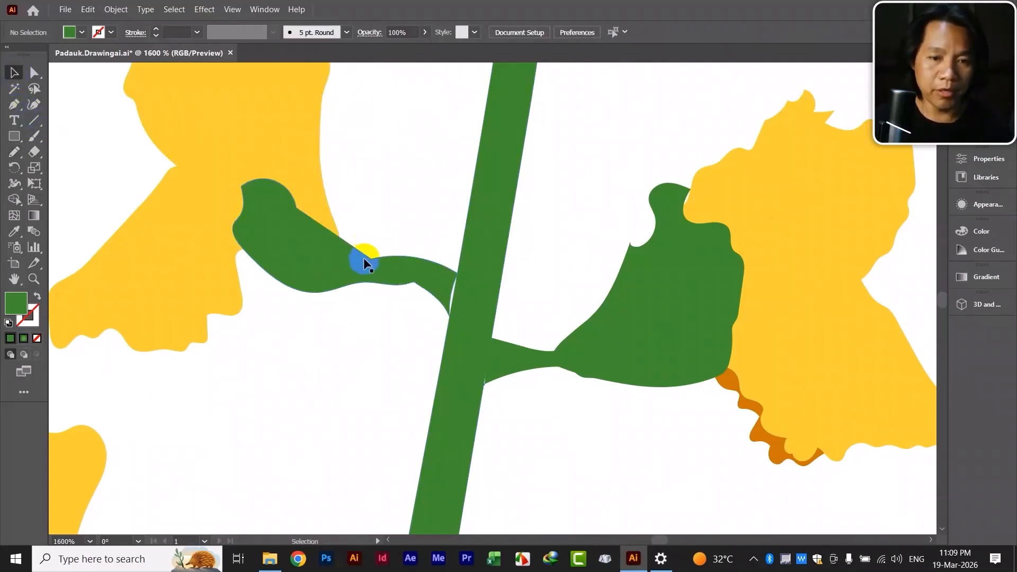
click(415, 169)
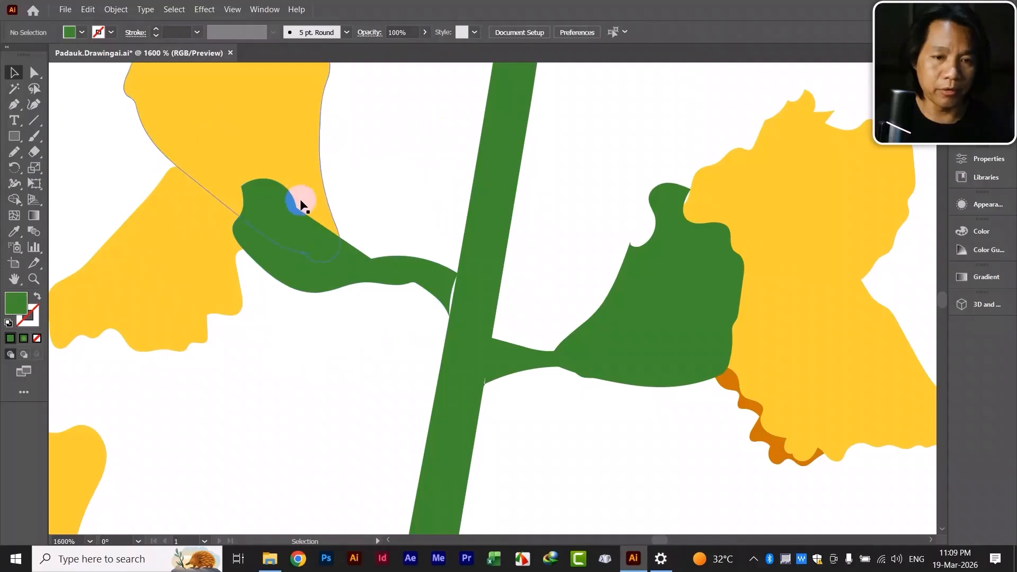
click(33, 73)
click(336, 234)
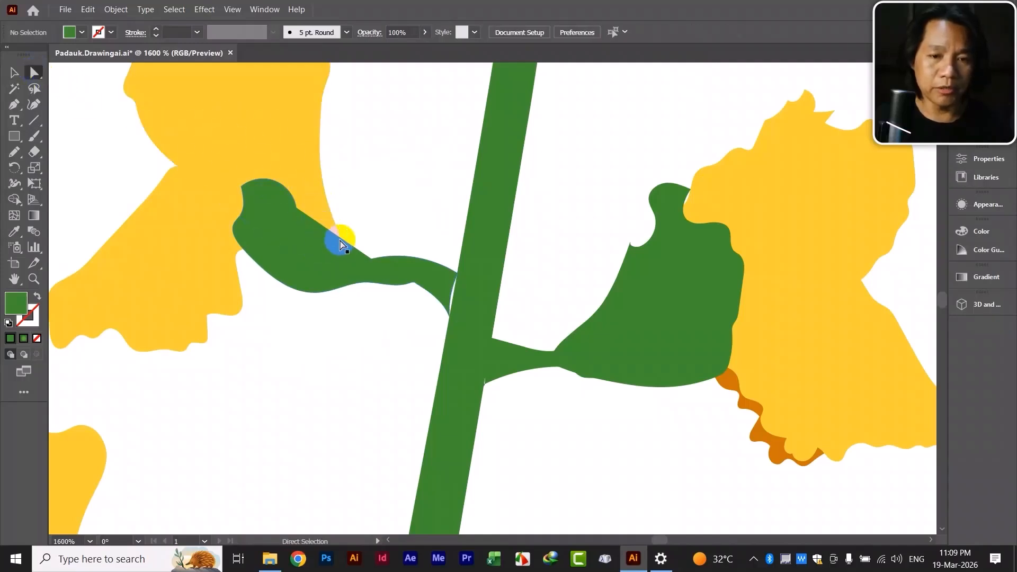
drag(364, 264, 373, 263)
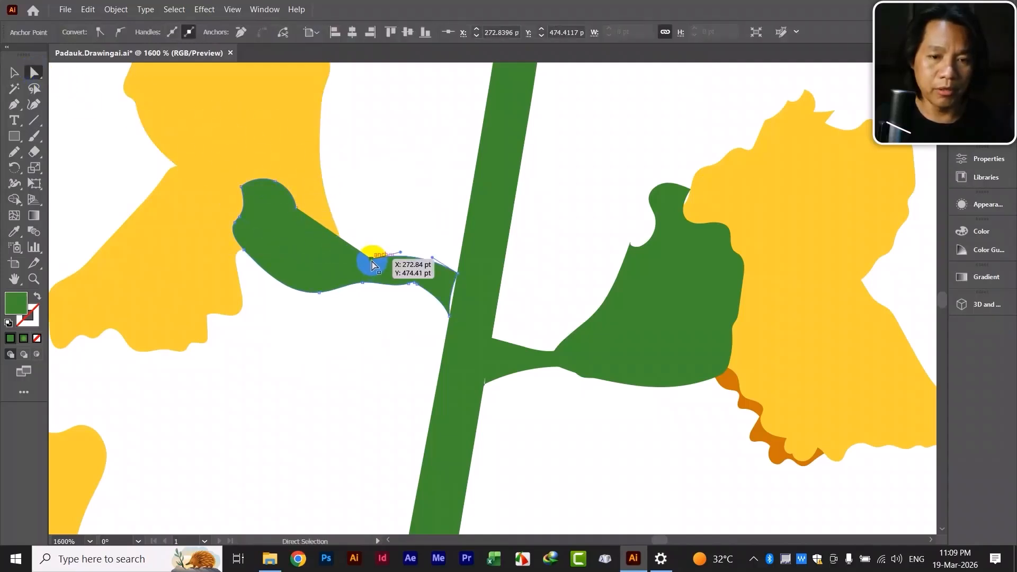
click(296, 210)
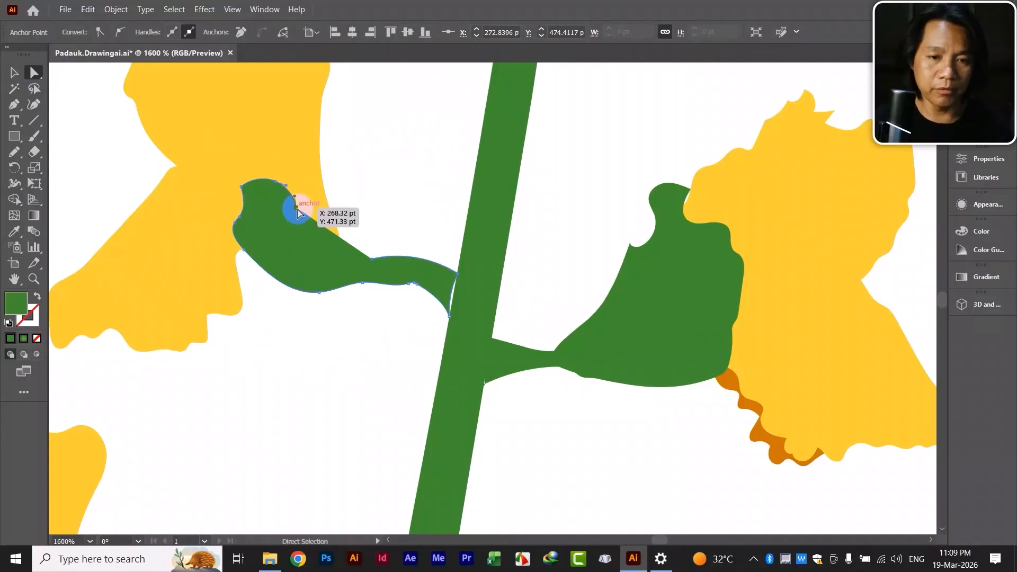
drag(297, 211, 284, 170)
click(399, 167)
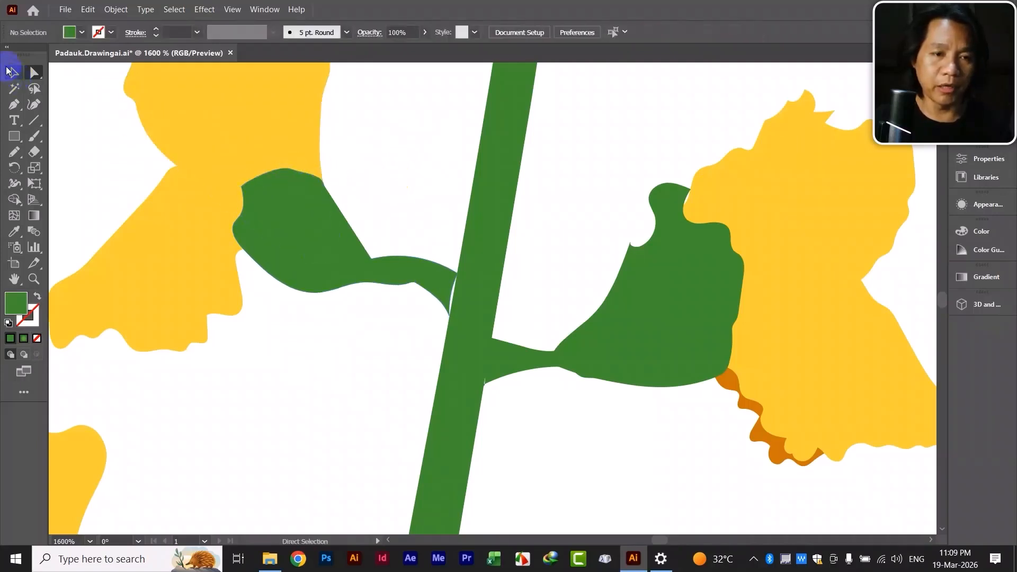
click(12, 72)
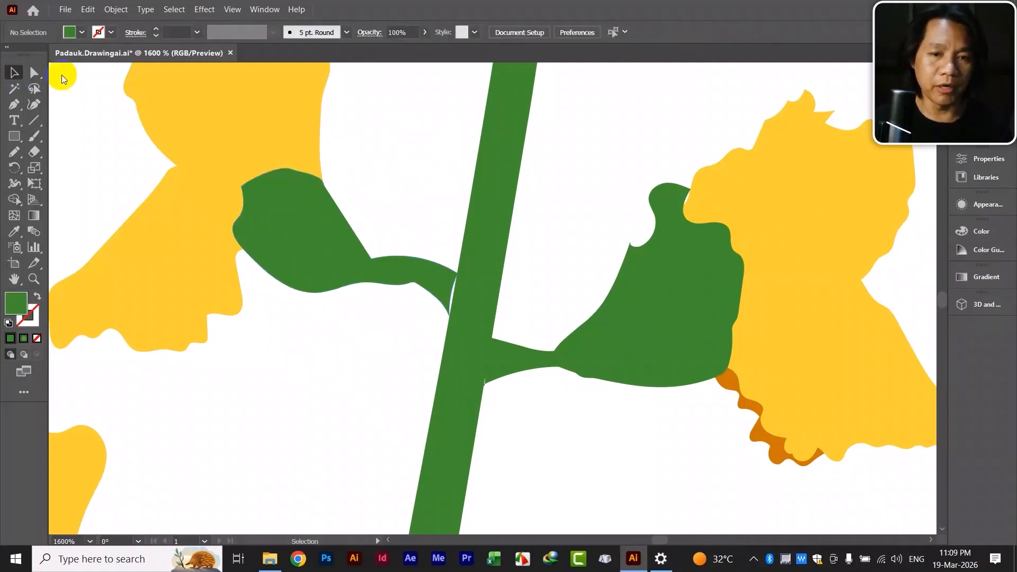
Select the whole topmost left flower with its calyx and move it slightly down along the stem
click(419, 278)
click(113, 144)
drag(112, 144, 318, 268)
click(308, 237)
click(140, 169)
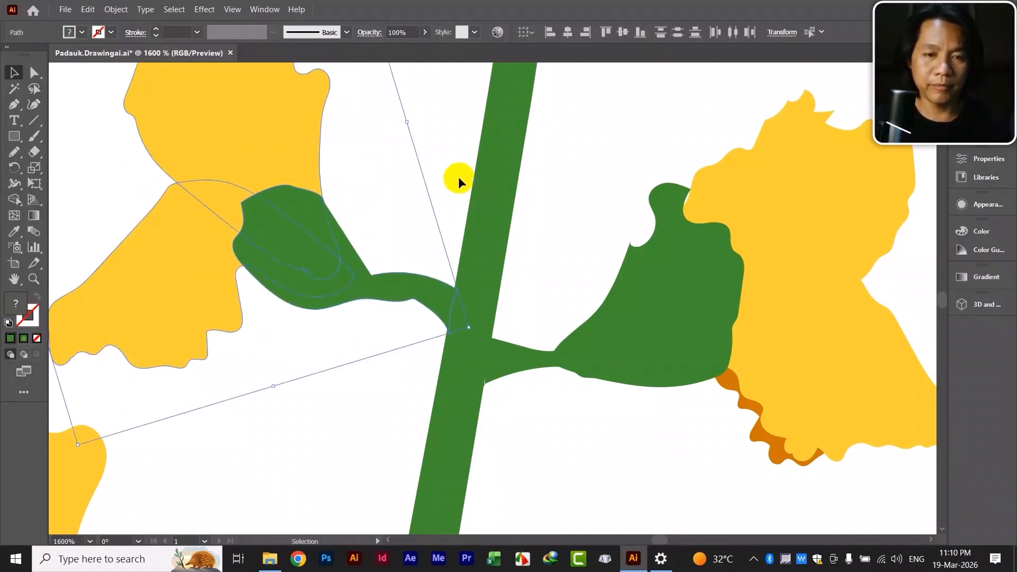
click(577, 145)
Enlarge the topmost left flower moderately, keeping its calyx and petals selected together
key(ctrl+minus)
key(ctrl+minus)
key(ctrl+minus)
key(ctrl+minus)
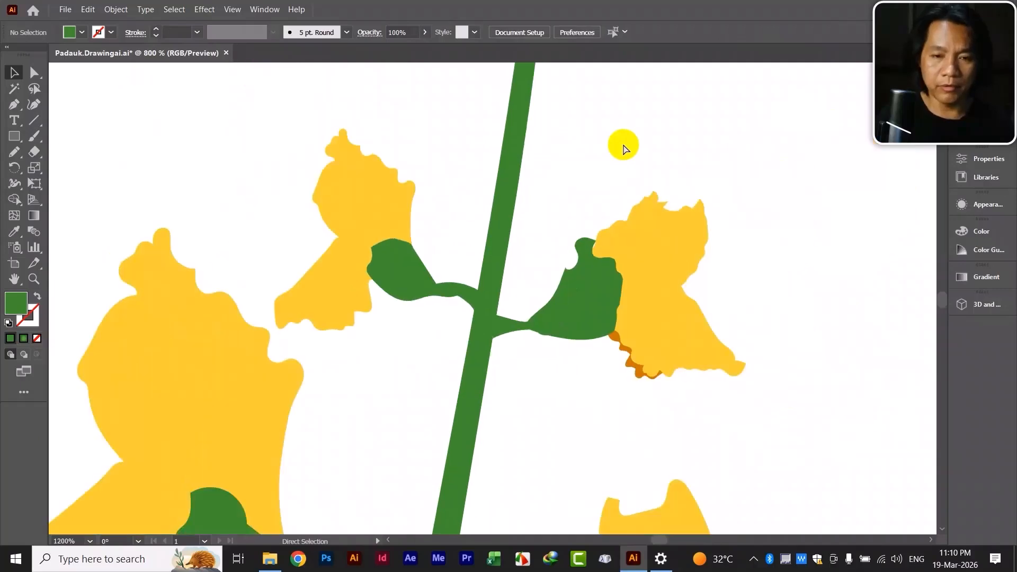
key(ctrl+minus)
key(ctrl+minus)
key(ctrl+minus)
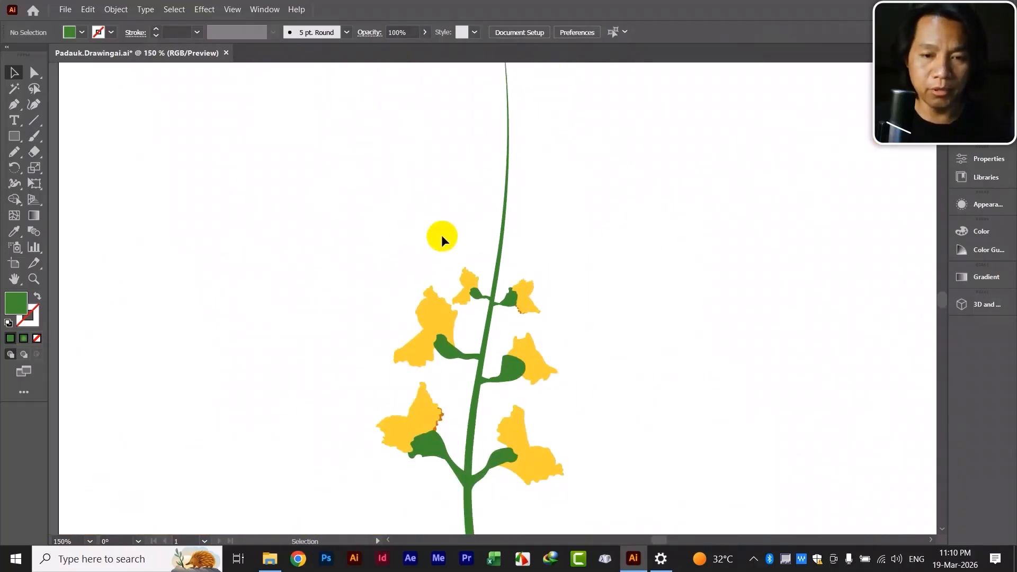
key(ctrl+plus)
key(ctrl+plus)
key(ctrl+plus)
key(ctrl+plus)
key(ctrl+plus)
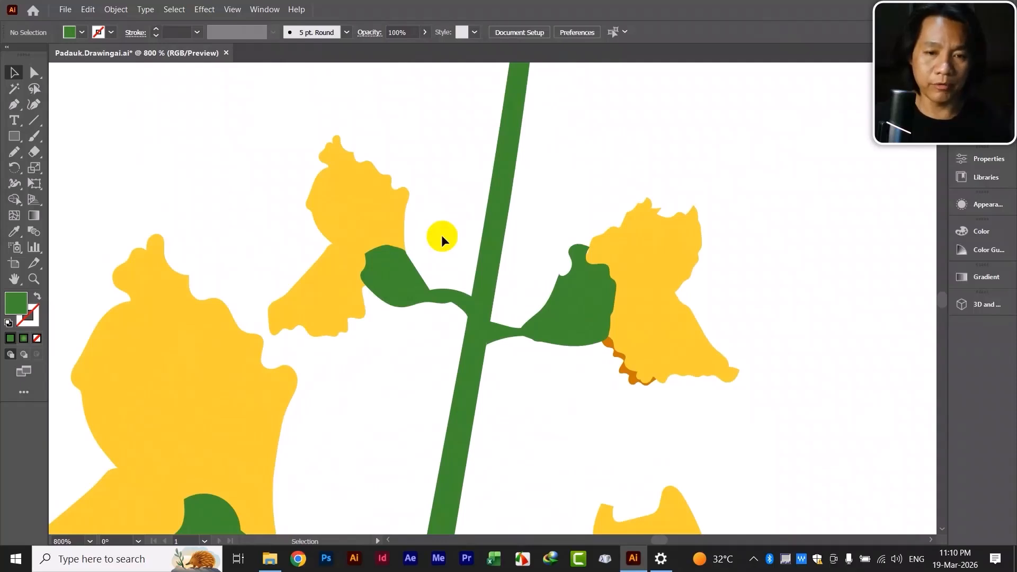
scroll(442, 237, up, 1)
drag(458, 328, 427, 325)
drag(254, 182, 397, 312)
drag(399, 314, 480, 312)
Move the enlarged topmost left flower slightly up so its stalk meets the stem's left edge
scroll(533, 321, down, 5)
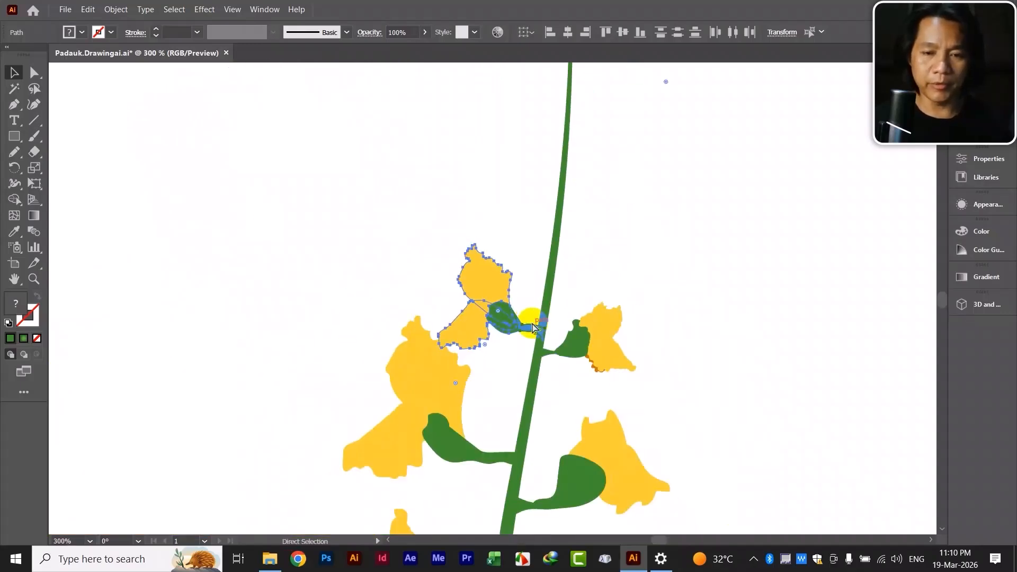
key(space)
drag(642, 346, 554, 305)
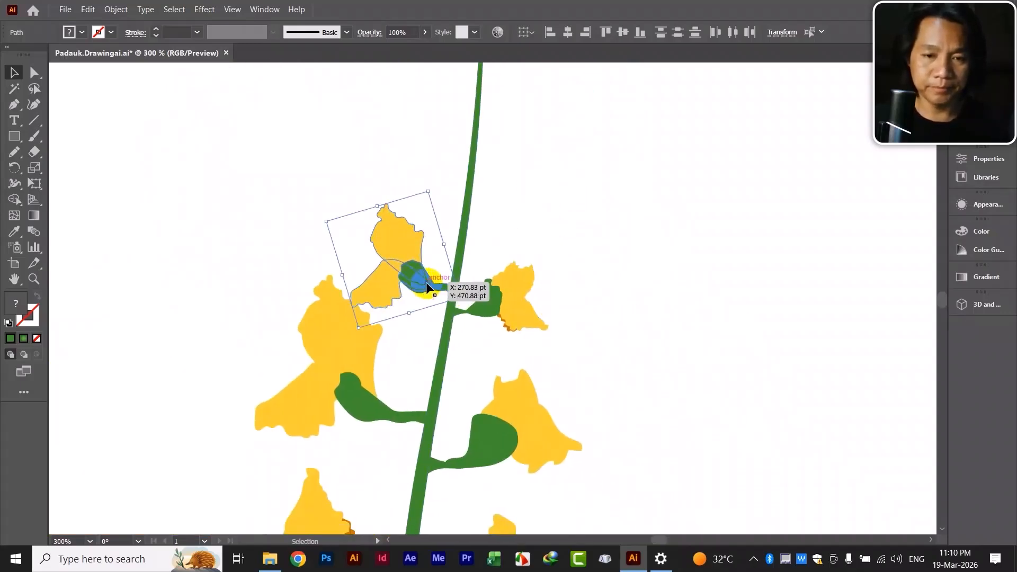
drag(426, 283, 424, 270)
click(598, 265)
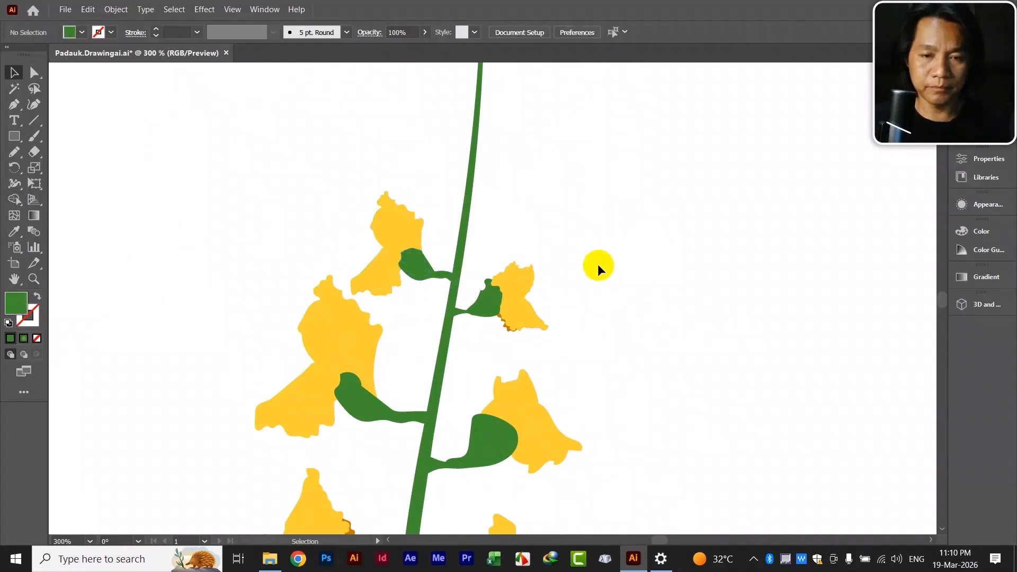
Enlarge the topmost right flower and move it up so its stalk joins the stem's right edge
drag(539, 315, 533, 318)
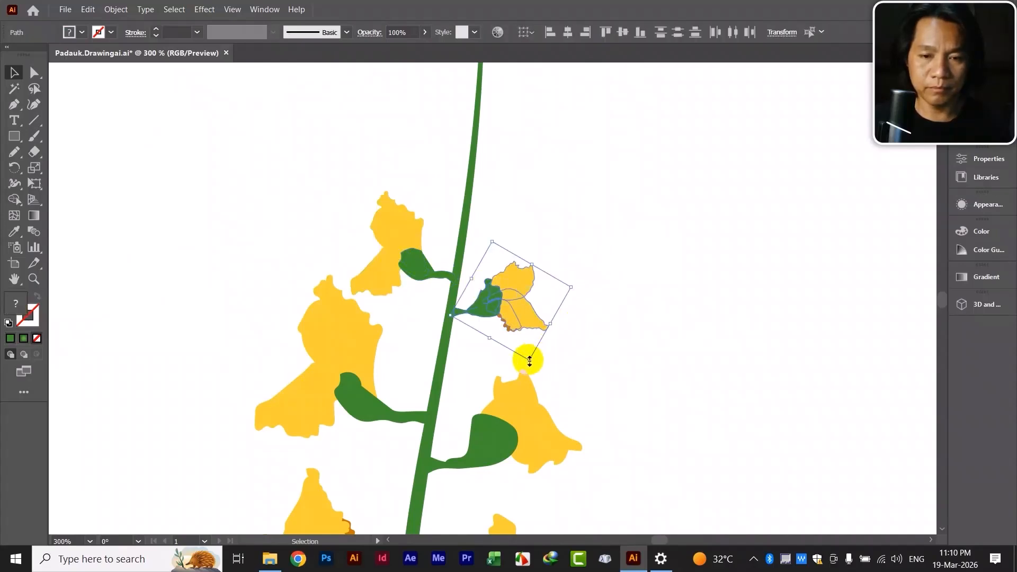
drag(530, 361, 536, 384)
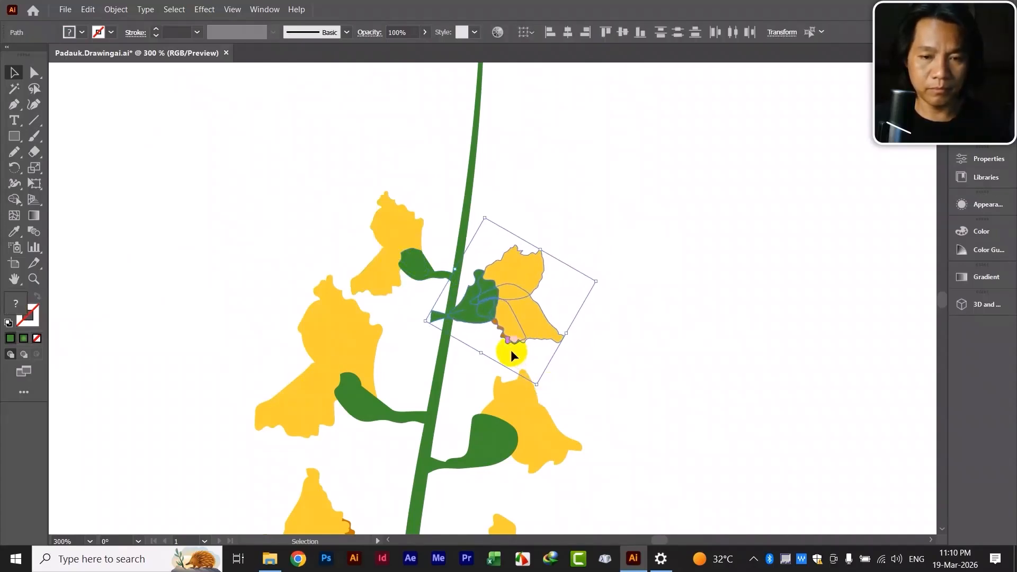
drag(502, 328, 522, 296)
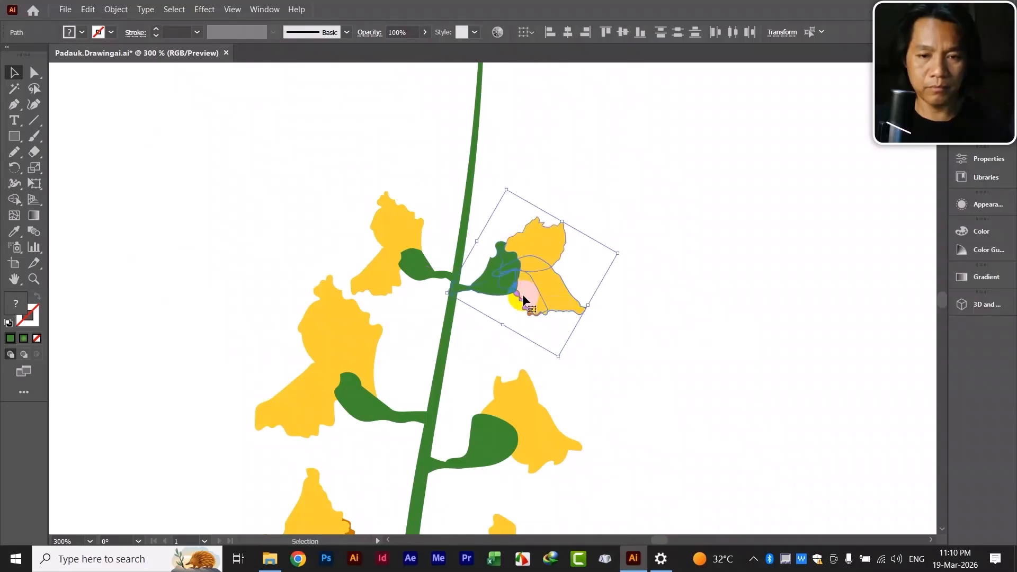
click(671, 398)
Move the middle right flower slightly up the stem, nearly level with the middle left flower's stalk
drag(668, 424, 652, 325)
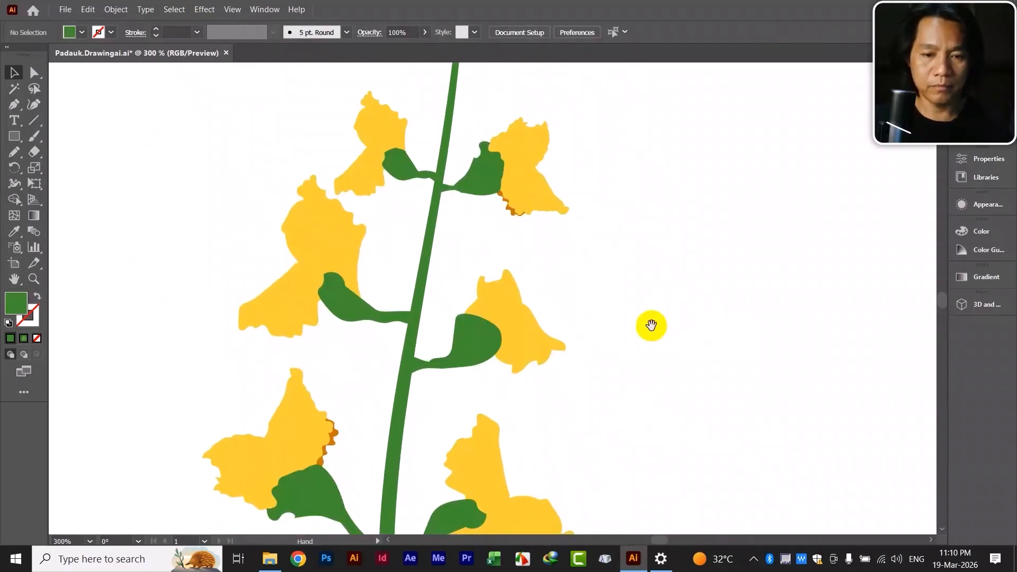
click(481, 366)
drag(473, 341, 468, 310)
click(637, 363)
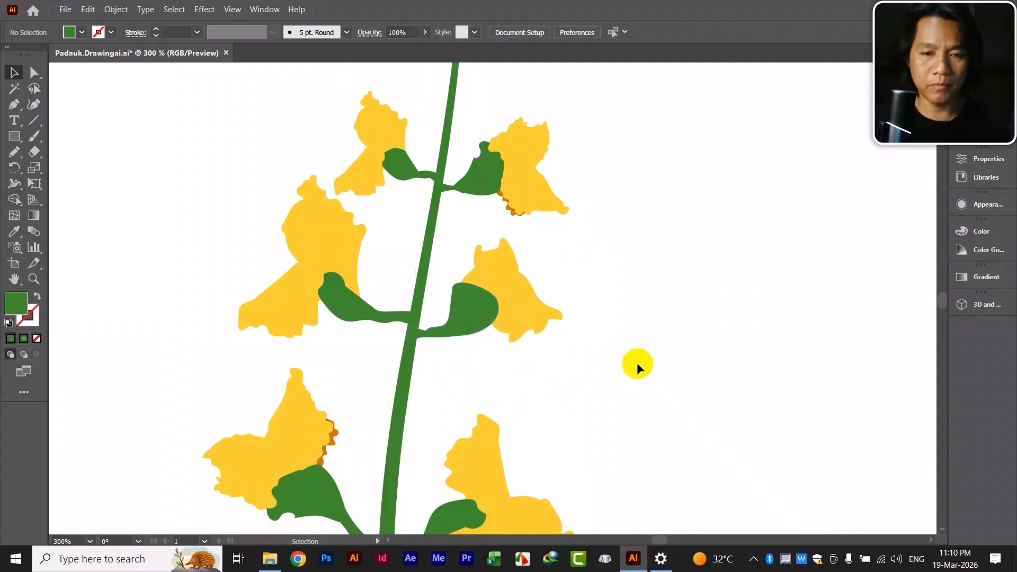
drag(637, 363, 637, 240)
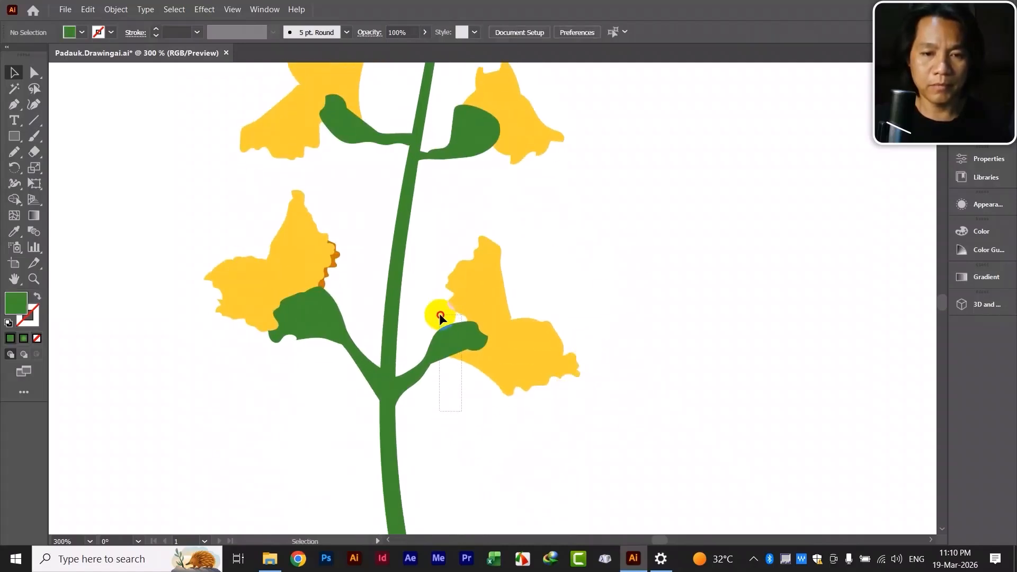
click(440, 315)
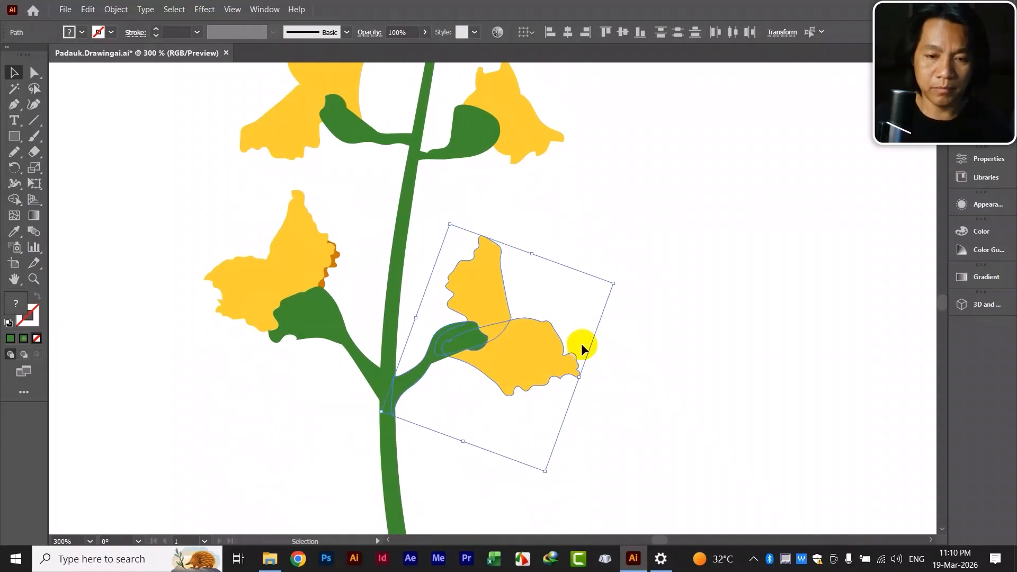
click(776, 347)
Place a scaled-down copy of the leftmost flower from the row above to the left of the stem's thin upper part
key(ctrl+minus)
key(ctrl+minus)
key(ctrl+minus)
key(ctrl+minus)
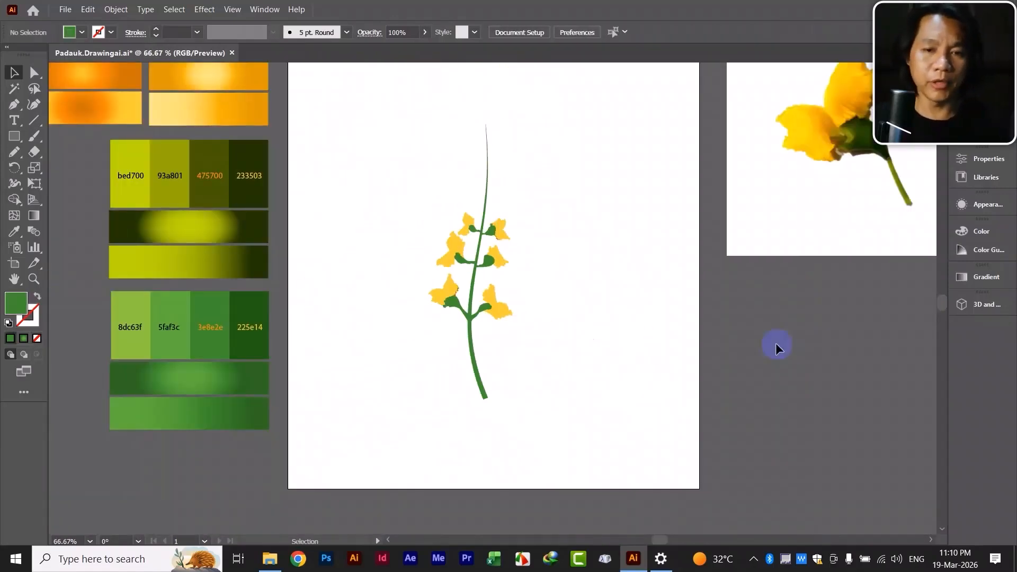
drag(583, 265, 526, 363)
drag(530, 303, 510, 294)
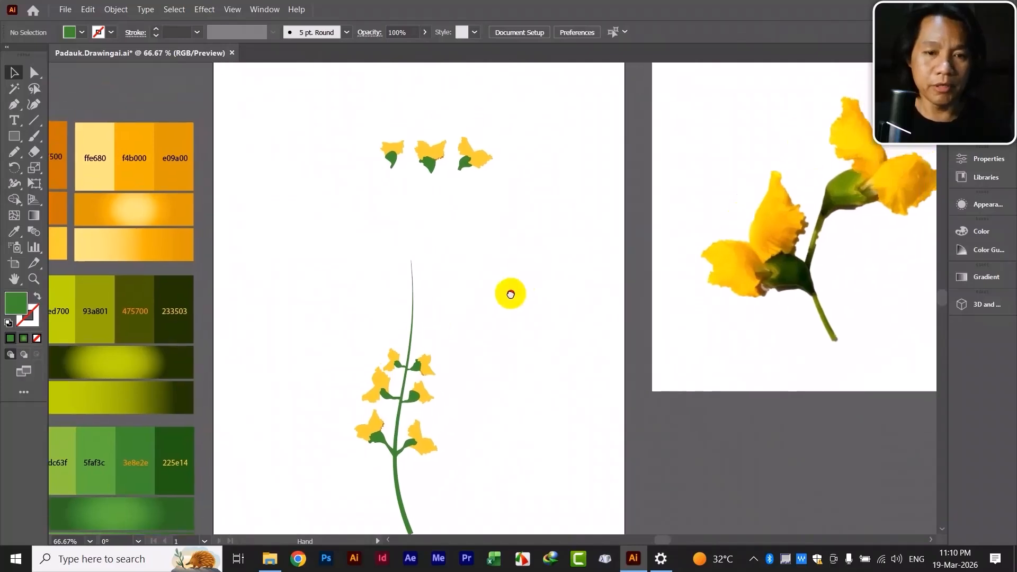
key(ctrl+plus)
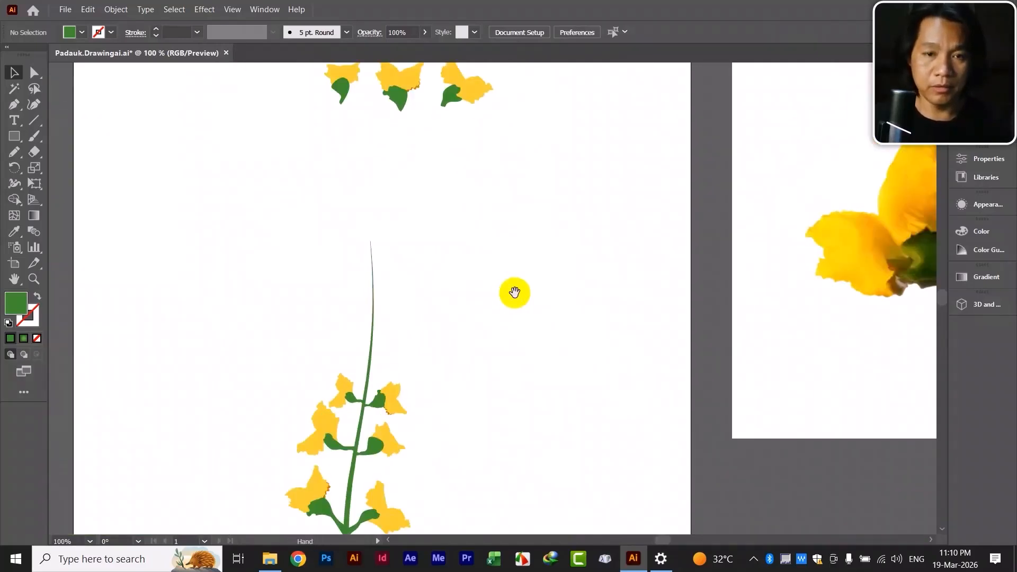
drag(507, 194, 507, 223)
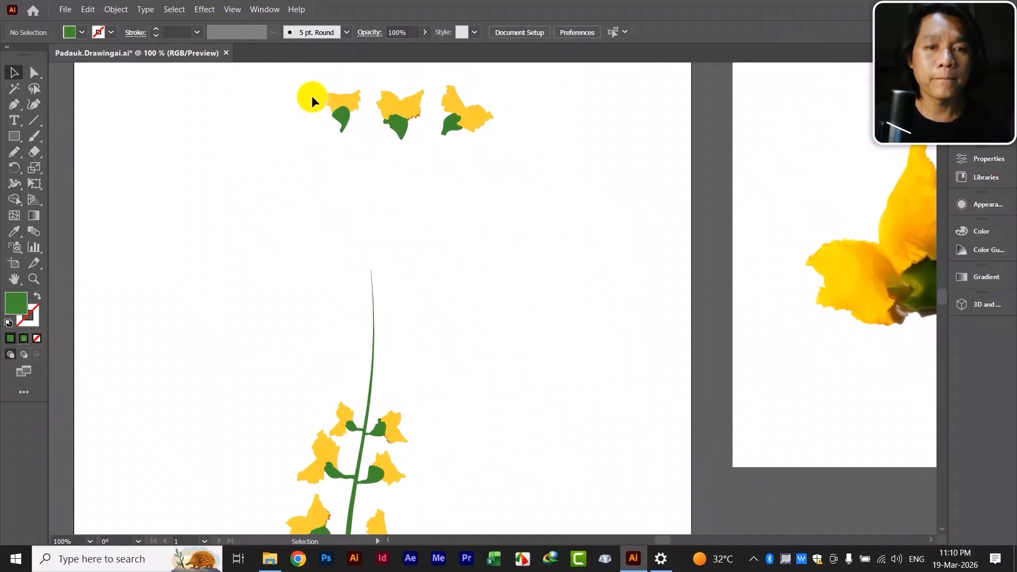
click(339, 116)
drag(339, 117, 326, 345)
drag(499, 422, 504, 291)
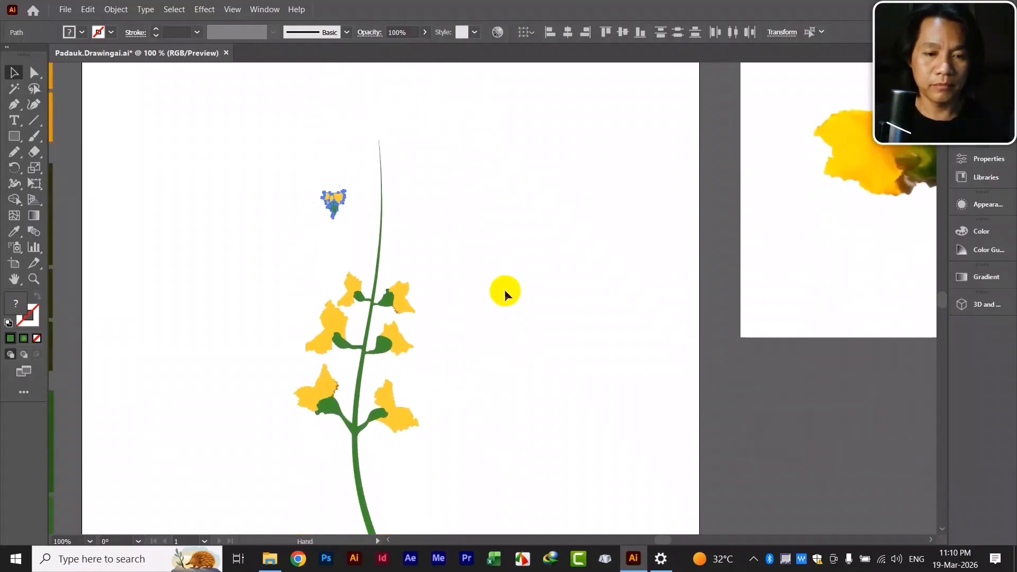
Move the small flower copy above the topmost left flower and rotate it so its calyx points down toward the stem
key(ctrl+equal)
key(ctrl+equal)
key(ctrl+equal)
key(ctrl+equal)
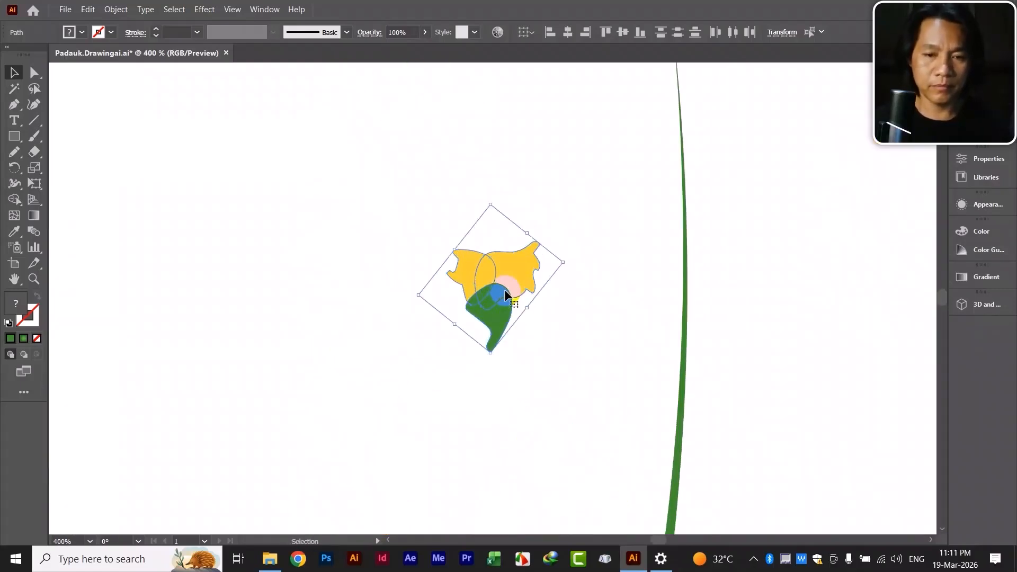
drag(541, 409, 412, 259)
drag(368, 160, 450, 349)
drag(614, 386, 503, 211)
drag(327, 175, 351, 177)
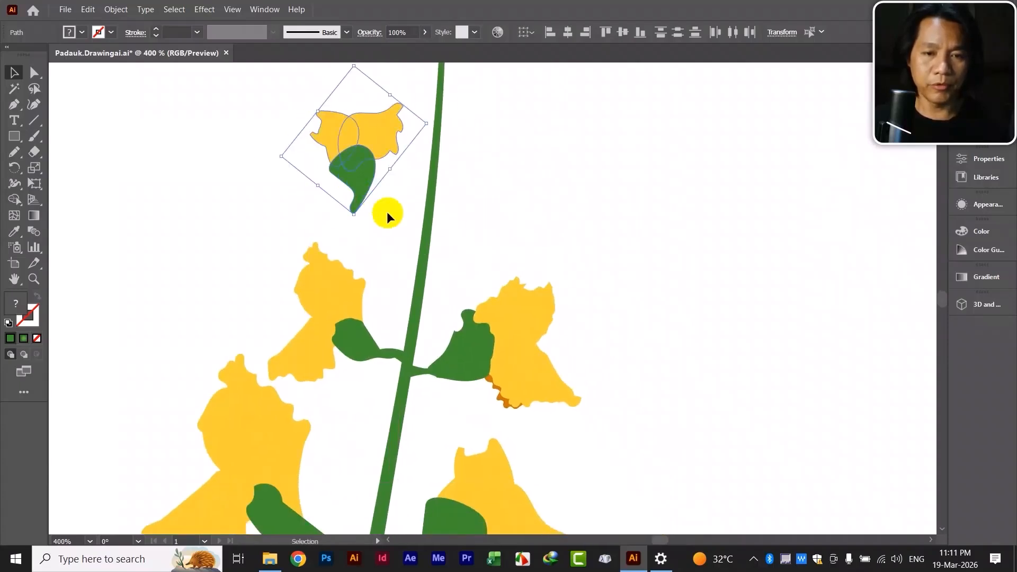
drag(354, 214, 448, 196)
drag(395, 167, 399, 180)
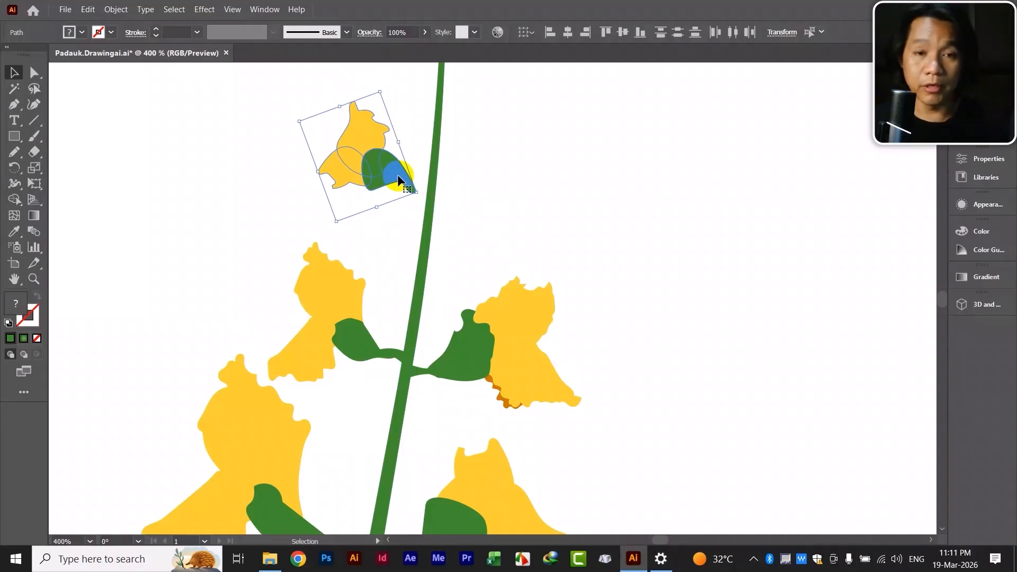
click(241, 148)
Extend the small copied flower's green calyx with the Pencil tool into a narrow stalk that flares where it meets the stem
click(389, 167)
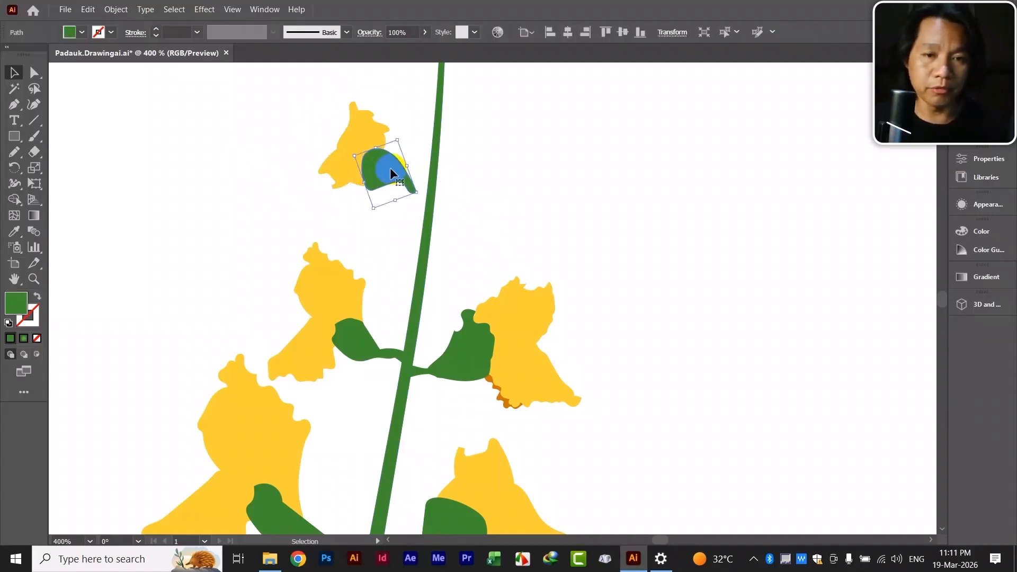
click(9, 155)
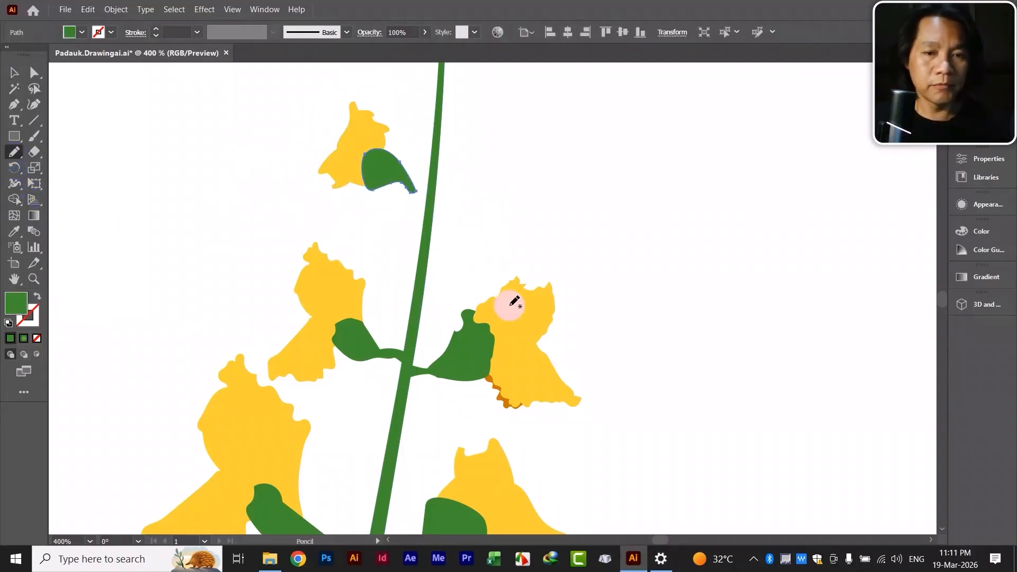
key(ctrl+=)
key(ctrl+=)
key(ctrl+=)
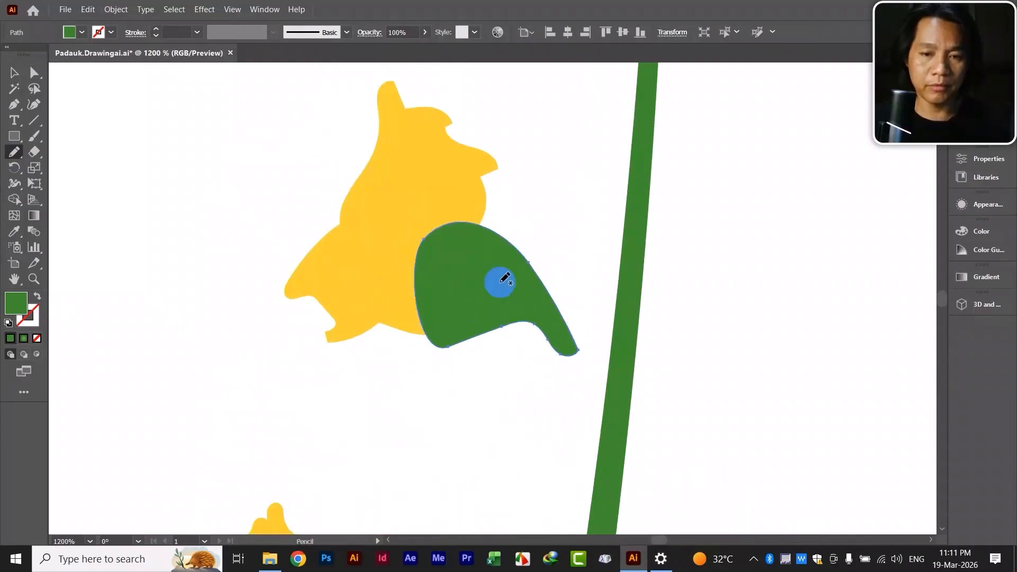
mouse_move(612, 326)
mouse_down()
mouse_move(390, 245)
mouse_move(344, 254)
mouse_move(389, 304)
mouse_move(382, 340)
mouse_move(335, 240)
mouse_up()
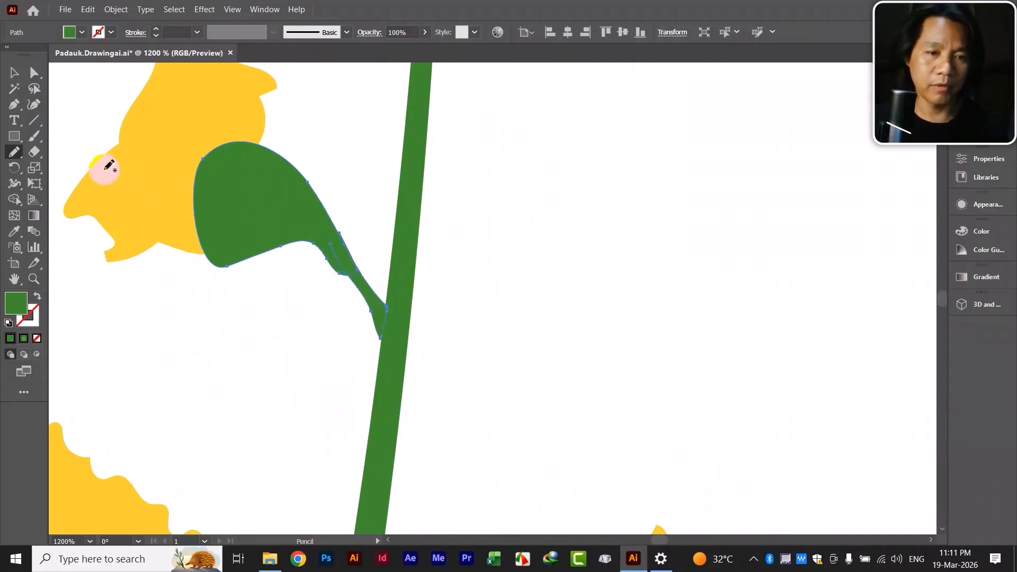
click(14, 72)
click(215, 384)
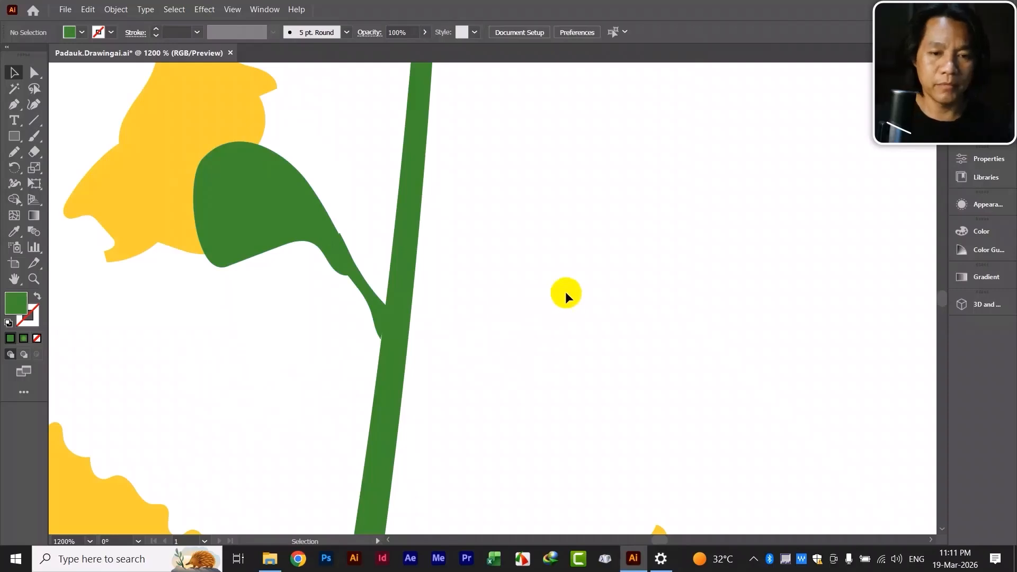
Select the large middle left flower together with its calyx
key(ctrl+minus)
key(ctrl+minus)
key(ctrl+minus)
key(ctrl+minus)
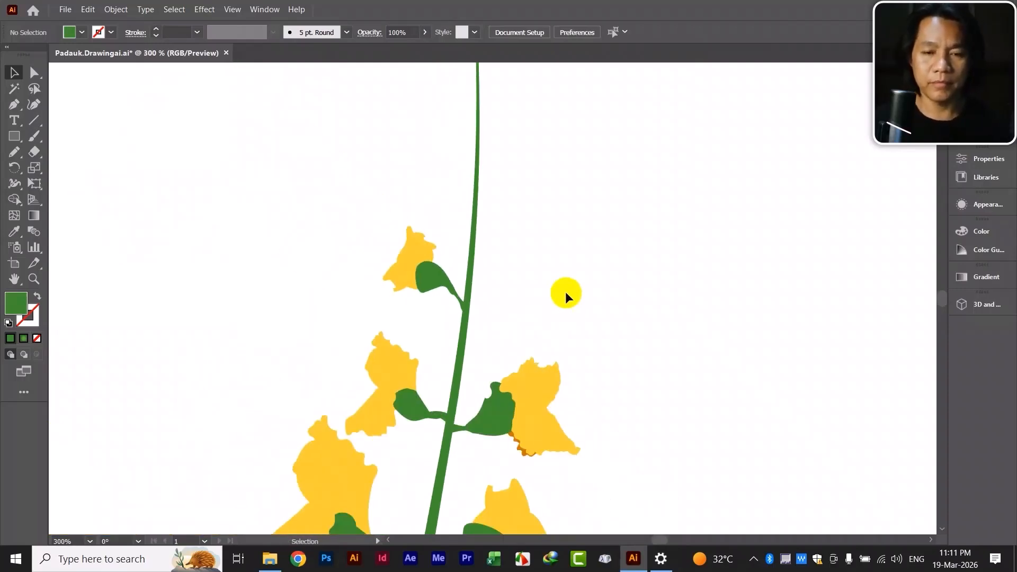
drag(551, 379, 527, 148)
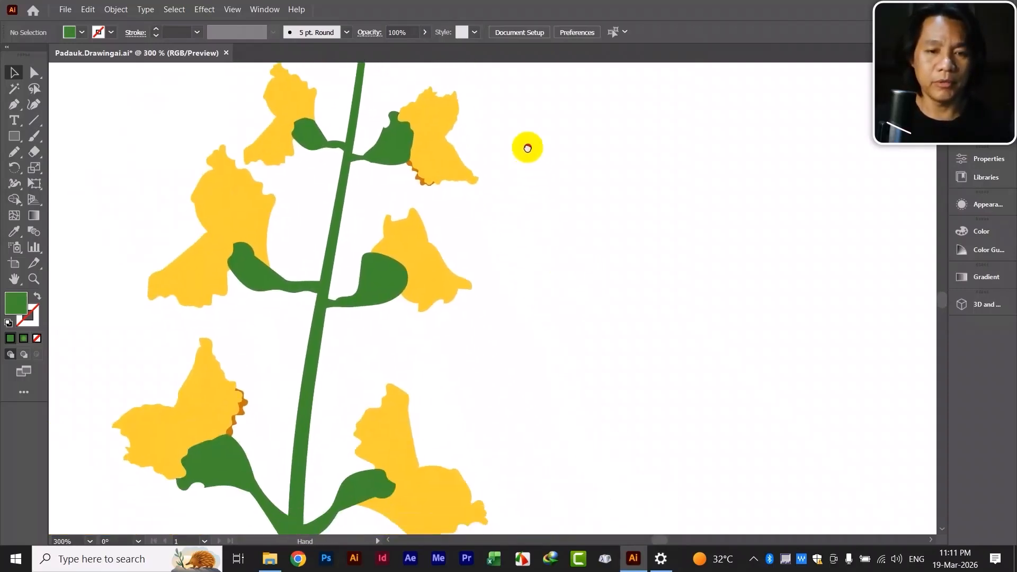
drag(533, 200, 583, 396)
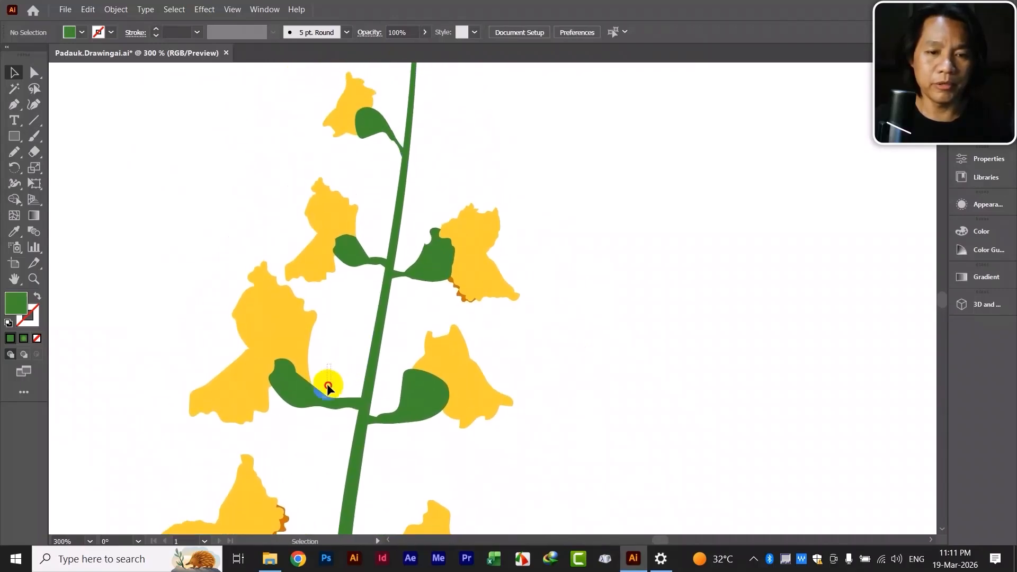
Duplicate the large left flower together with its green calyx and stalk into the empty space beside the upper stem
drag(320, 412, 331, 418)
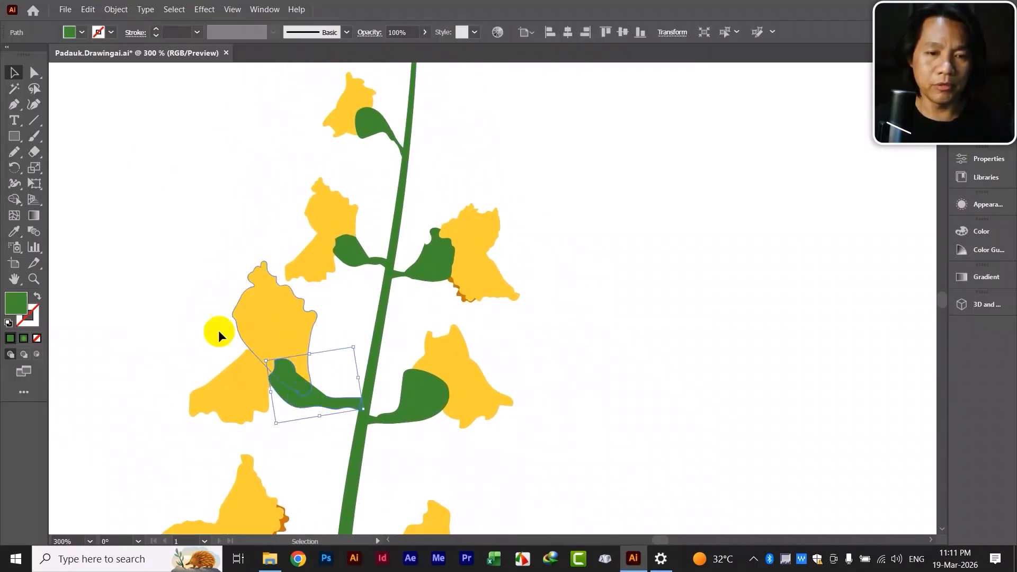
click(183, 322)
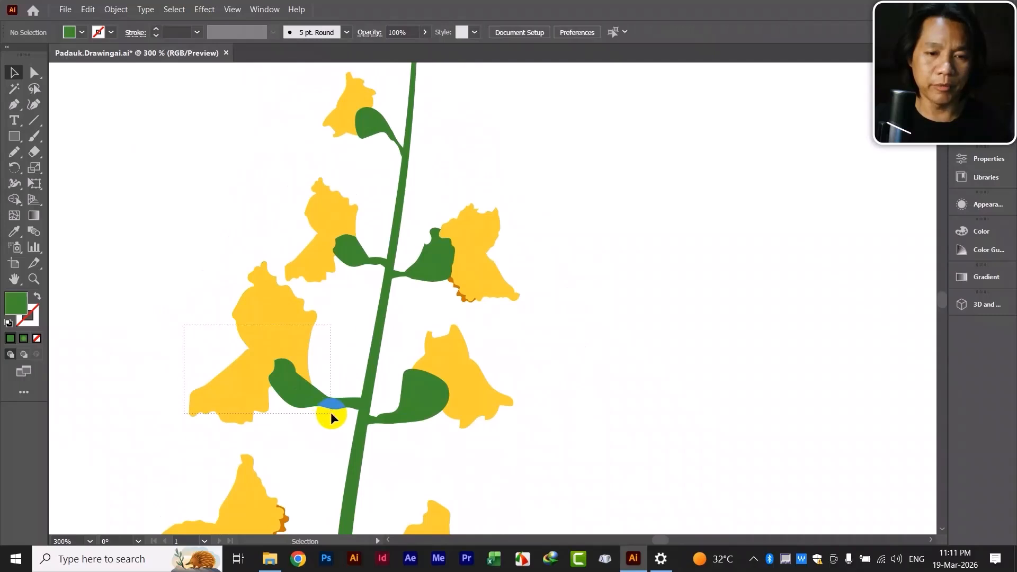
click(307, 393)
drag(306, 392, 588, 166)
drag(689, 181, 648, 339)
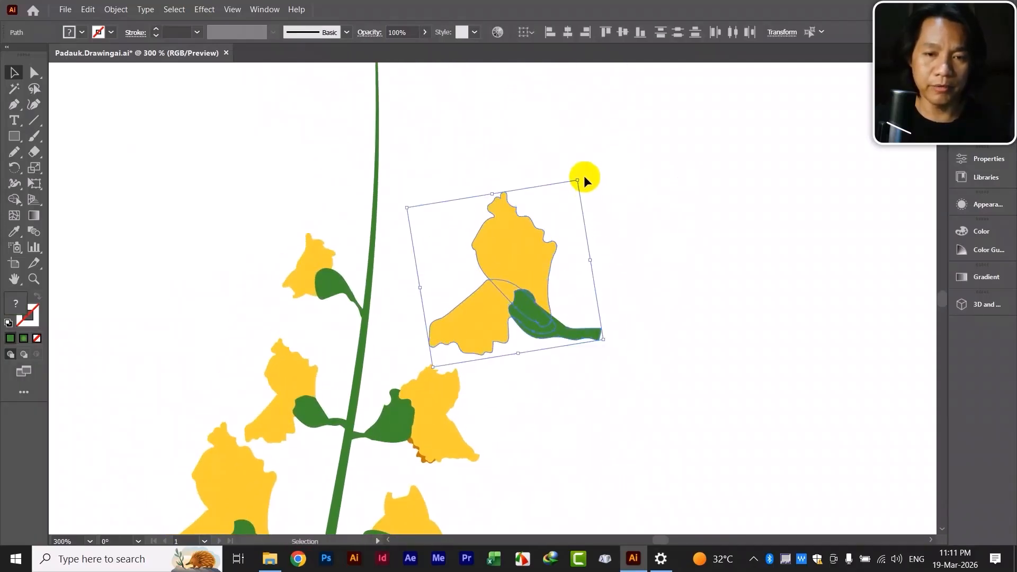
Rotate the flower copy, shrink it, and attach it to the stem opposite the topmost left flower
drag(580, 173, 544, 464)
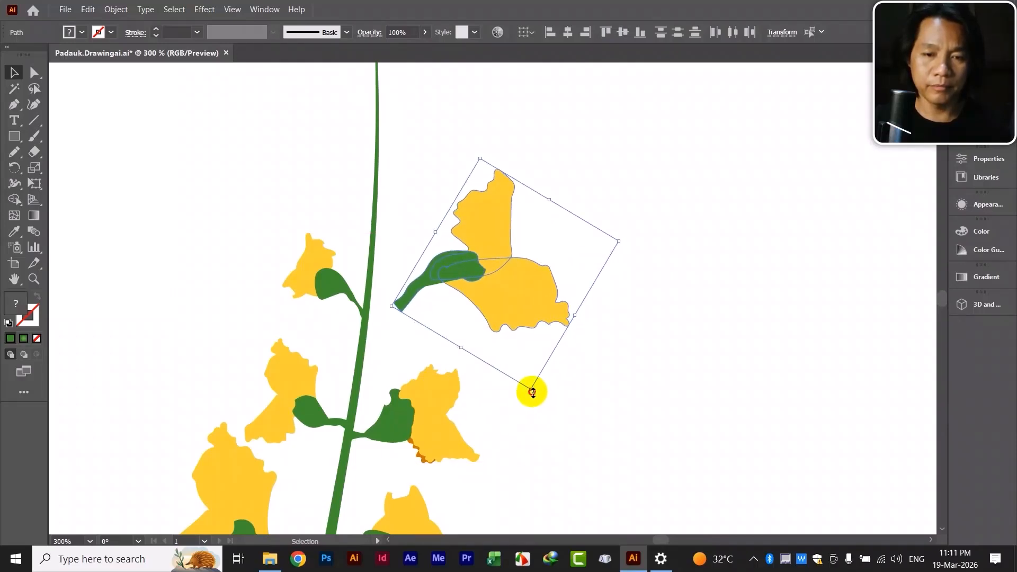
drag(532, 392, 510, 329)
drag(501, 286, 414, 308)
click(593, 259)
Draw a green circle without a stroke using the Ellipse tool on the empty canvas below the reference photo
key(ctrl+minus)
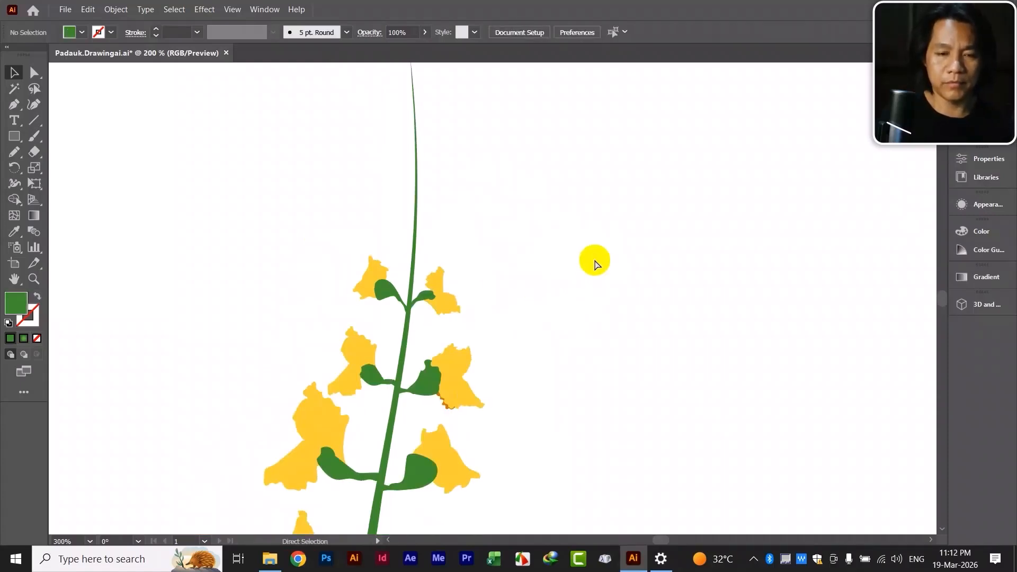
key(ctrl+minus)
key(ctrl+minus)
key(ctrl+minus)
key(ctrl+minus)
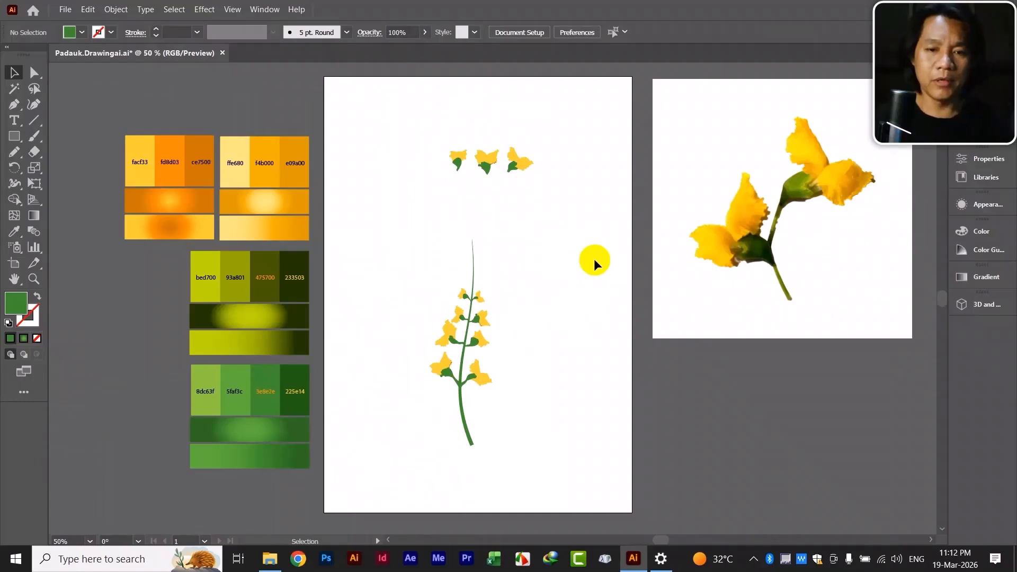
scroll(556, 302, right, 2)
key(ctrl+plus)
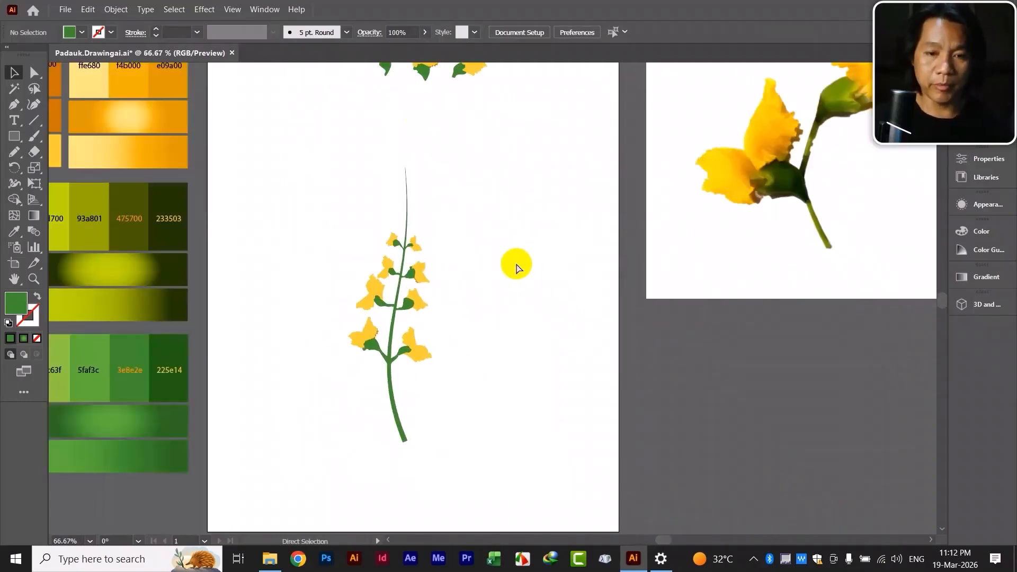
drag(469, 249, 459, 240)
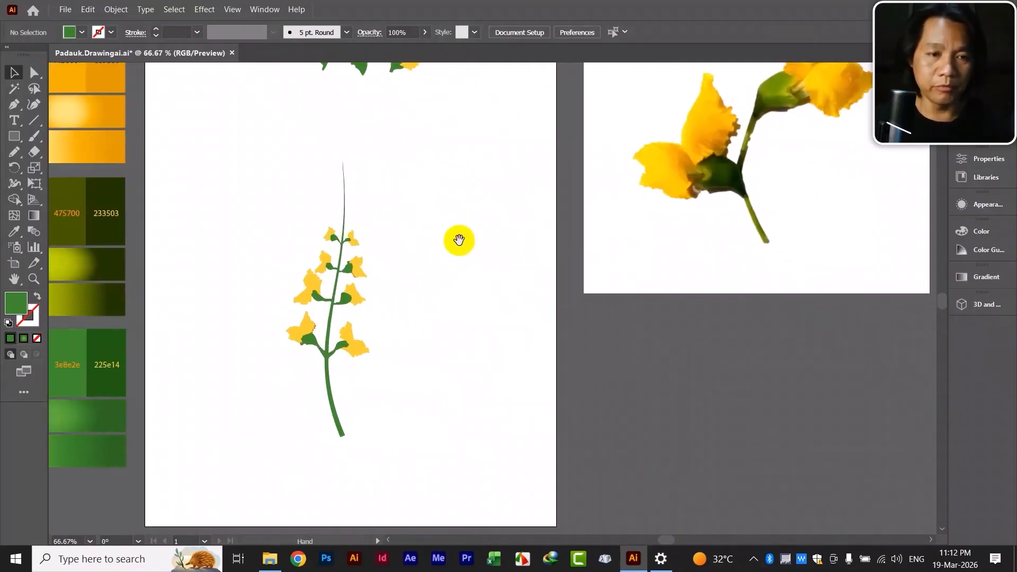
drag(381, 302, 332, 273)
drag(14, 136, 73, 168)
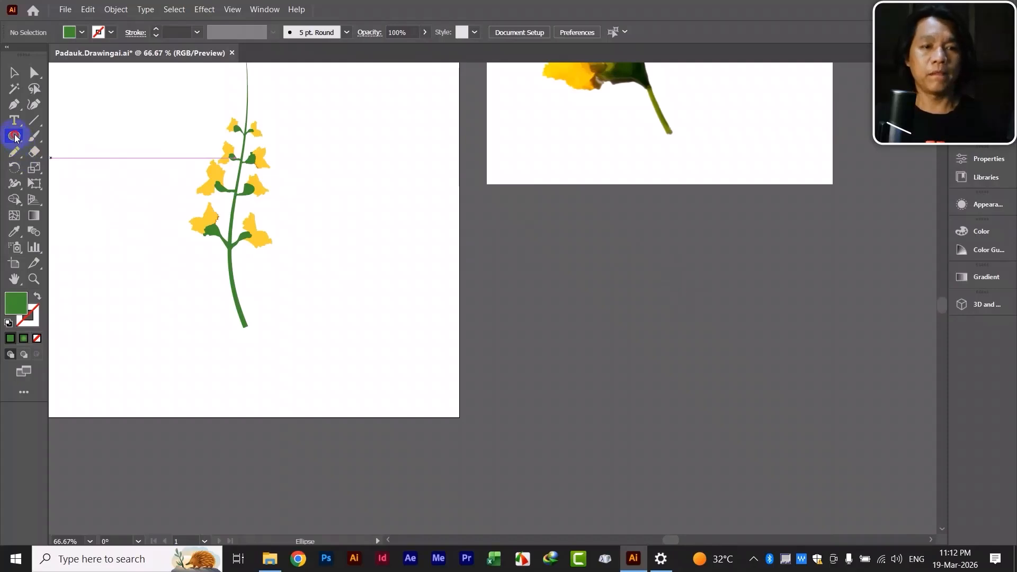
drag(14, 138, 80, 170)
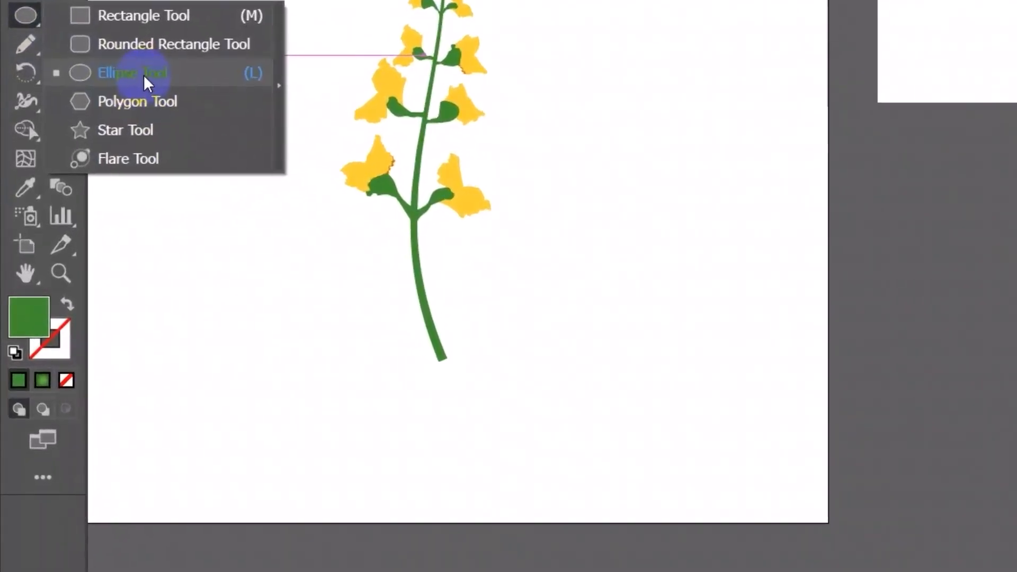
drag(147, 83, 146, 84)
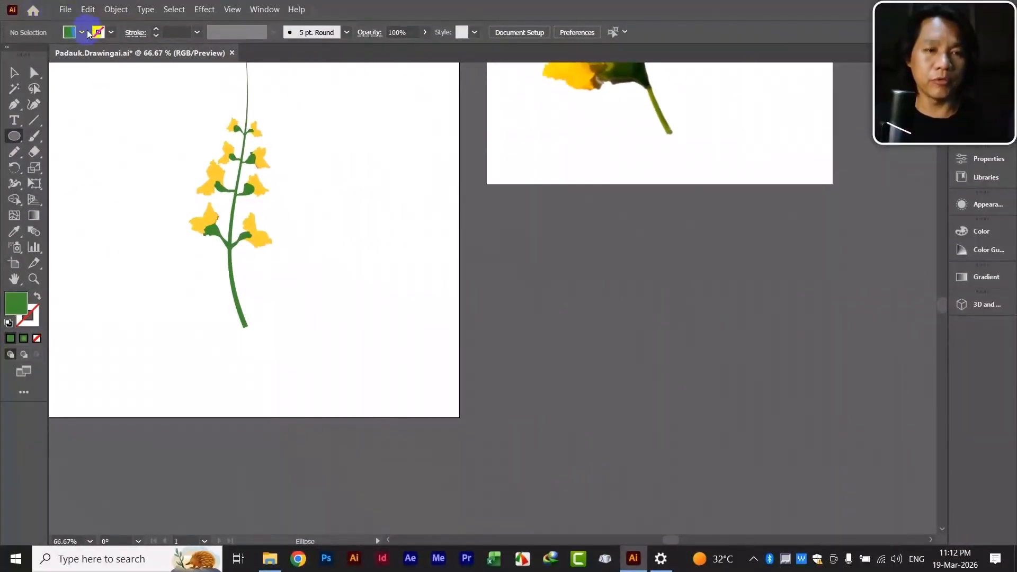
click(82, 32)
click(82, 32)
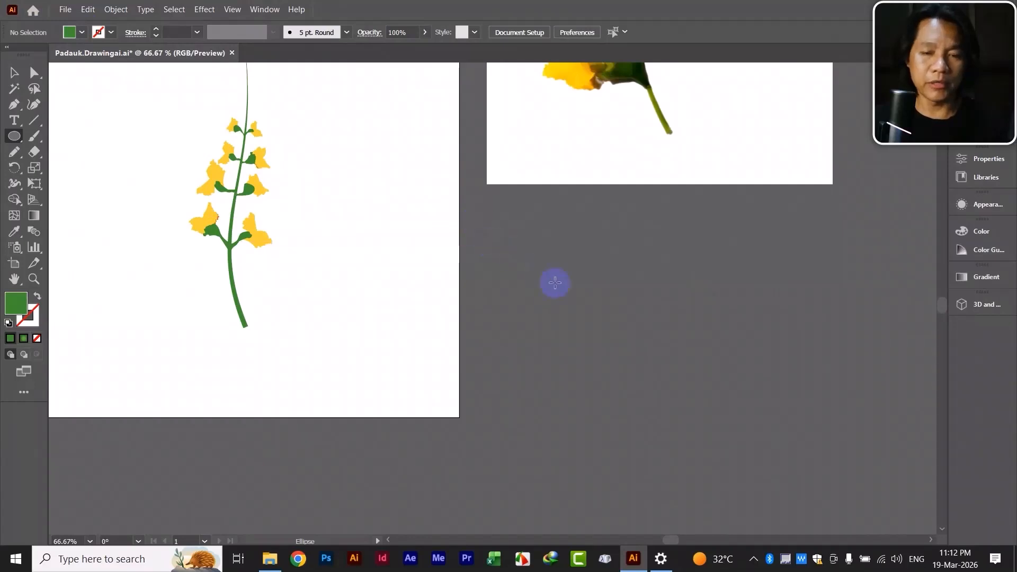
drag(558, 300, 610, 338)
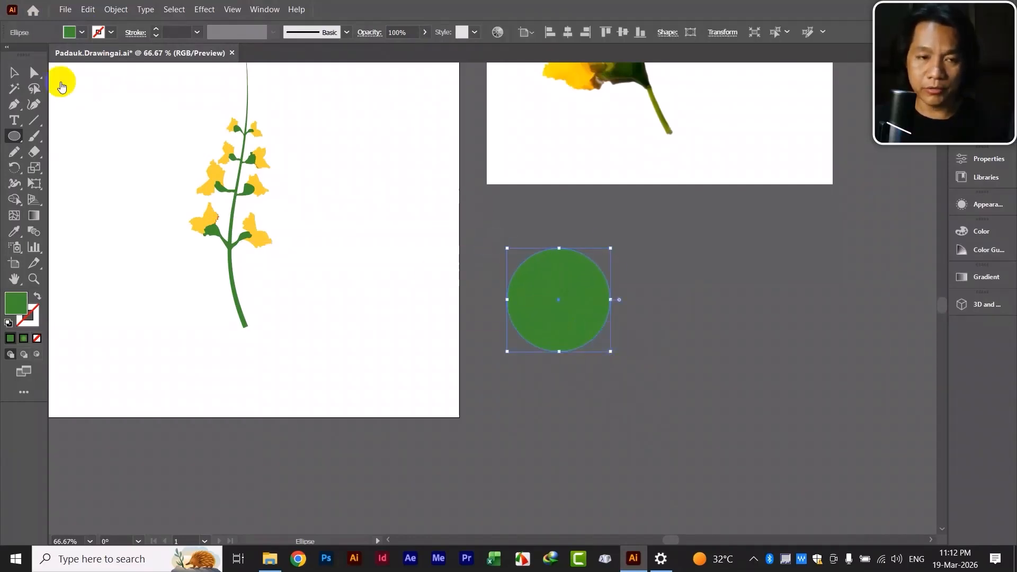
Duplicate the green circle horizontally so that the copy partly overlaps the original
click(14, 73)
drag(683, 312, 551, 312)
drag(466, 294, 540, 300)
drag(578, 354, 431, 275)
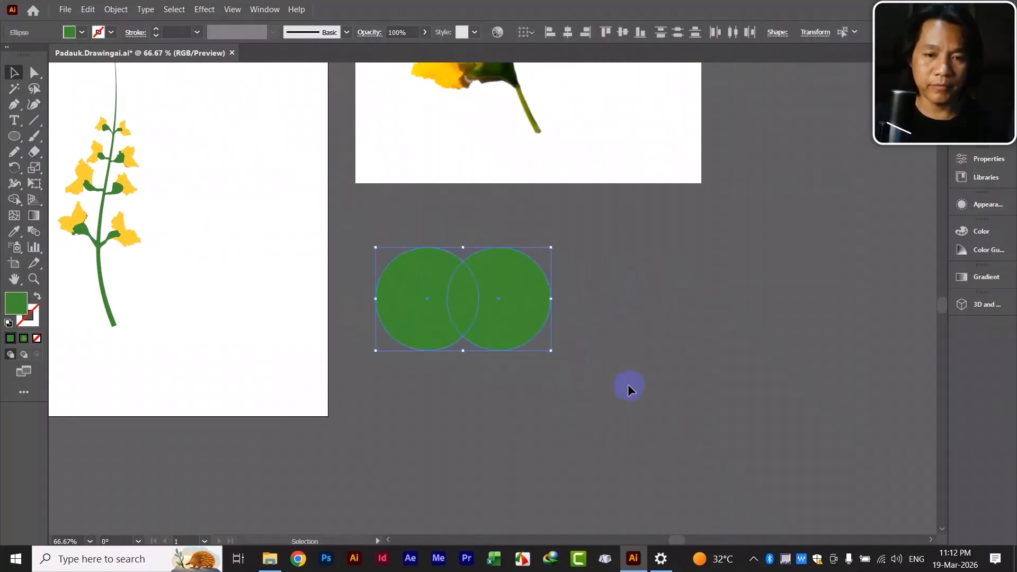
click(556, 384)
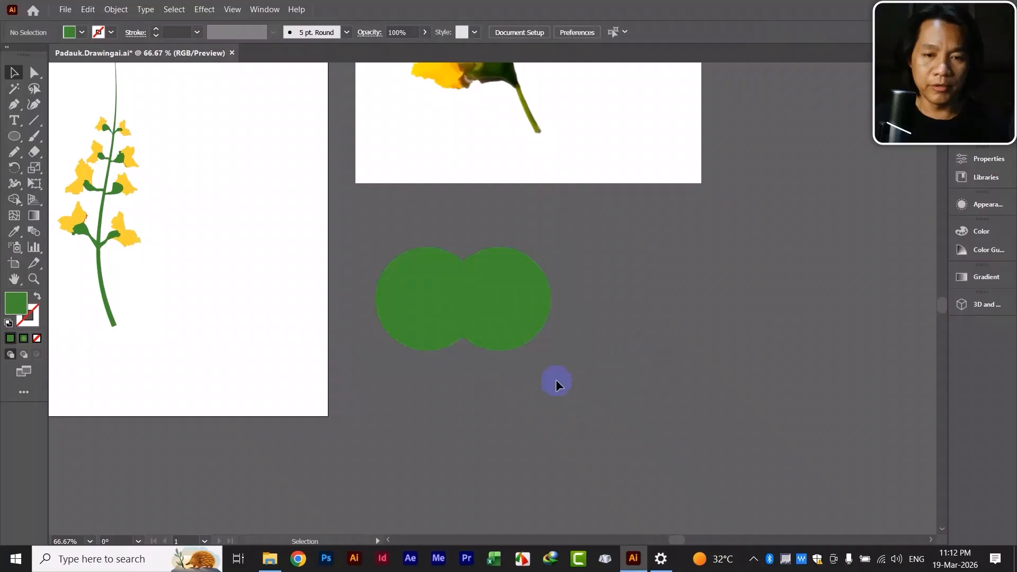
Remove the outer parts of both circles with the Shape Builder tool, keeping only the overlapping leaf shape
click(440, 281)
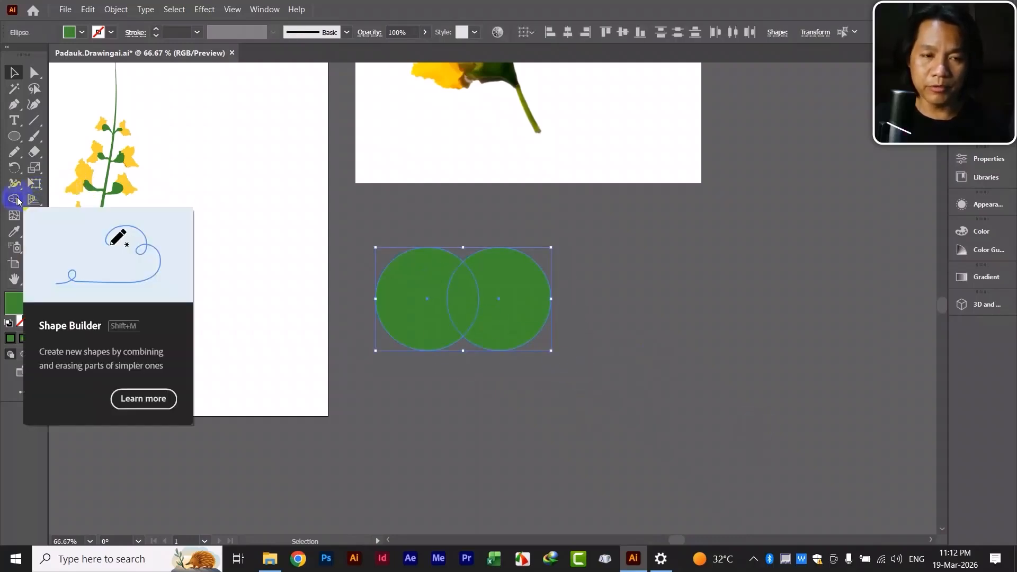
click(14, 199)
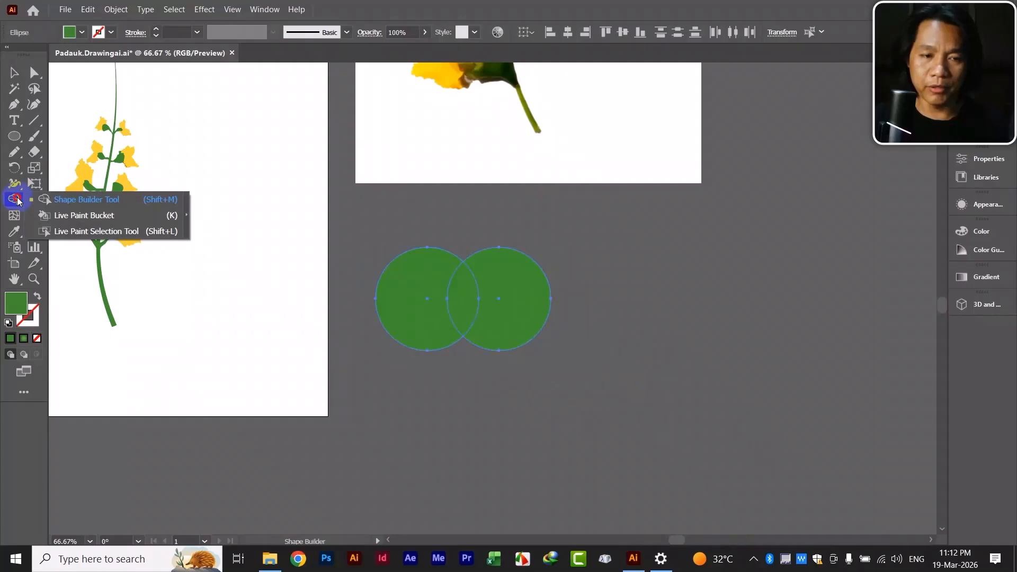
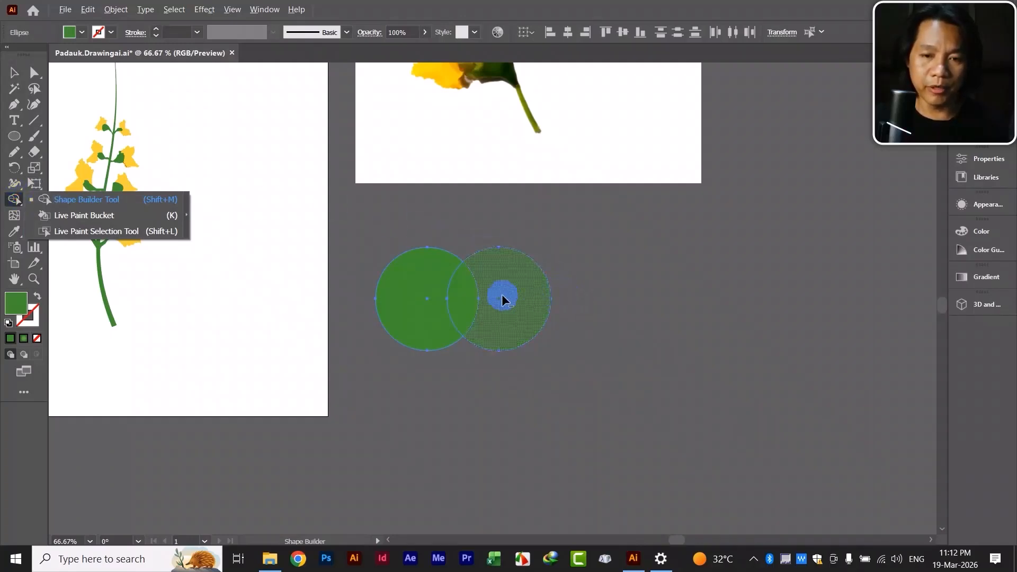
alt+click(502, 296)
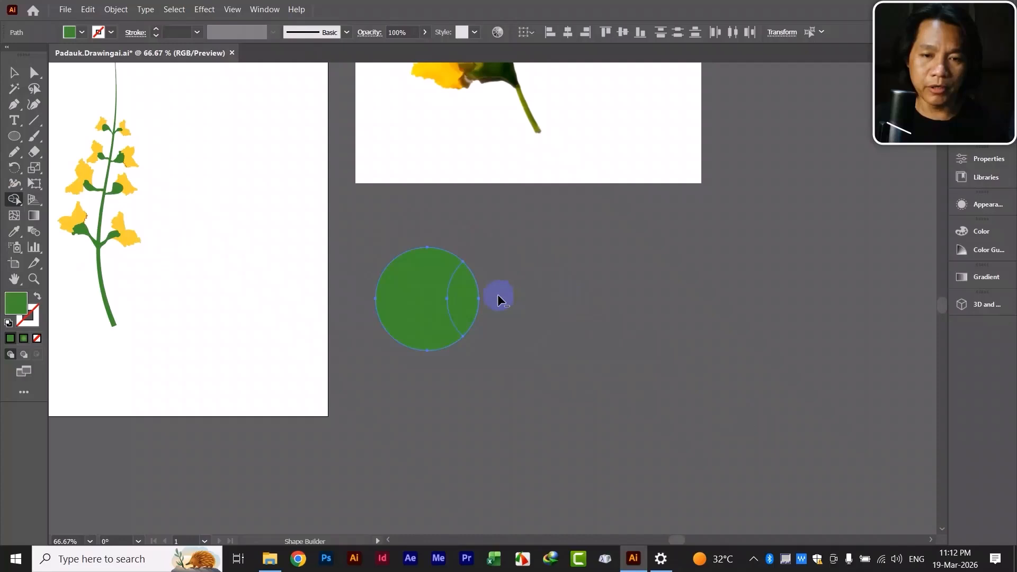
alt+click(410, 296)
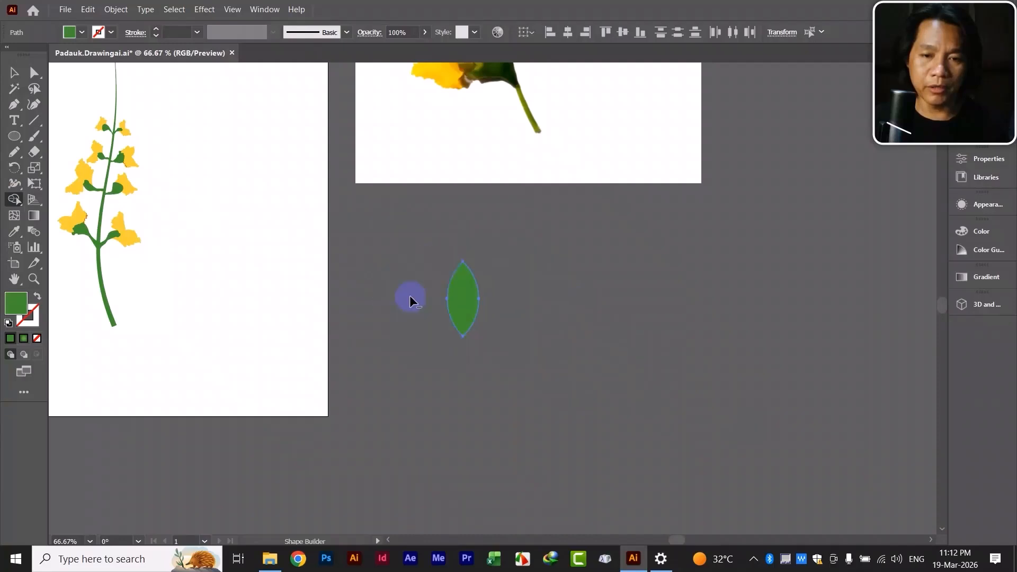
Copy the leaf shape onto the artboard beside the flower stem and scale the copy down to about 16 × 37.6 pt
click(15, 72)
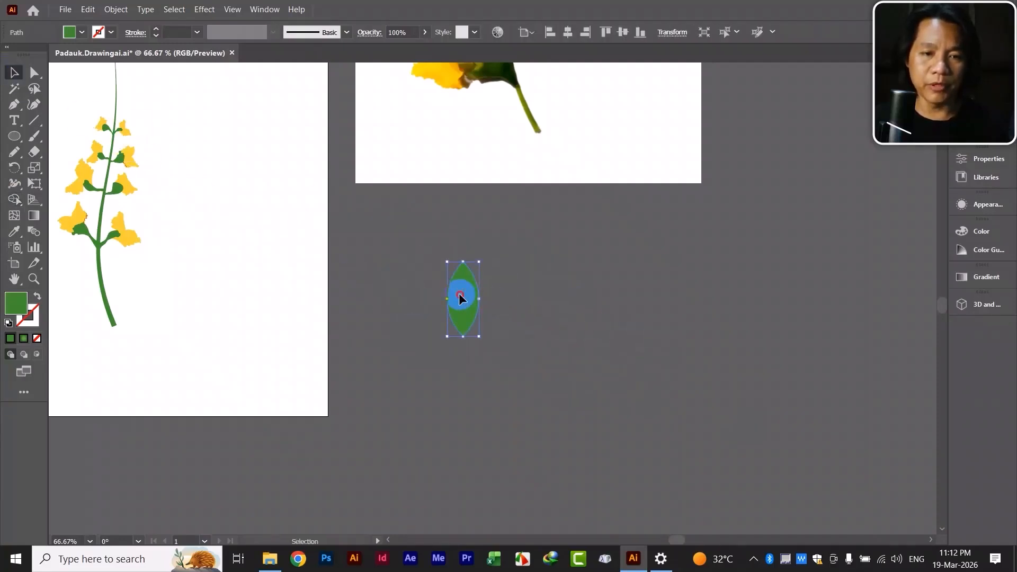
alt+drag(460, 298, 231, 159)
drag(313, 249, 449, 422)
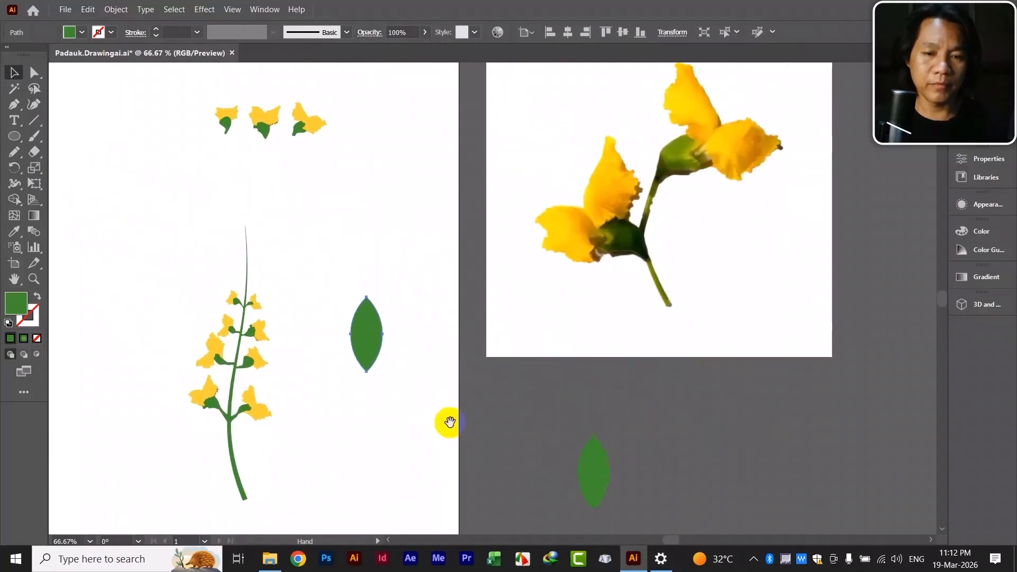
drag(371, 331, 350, 262)
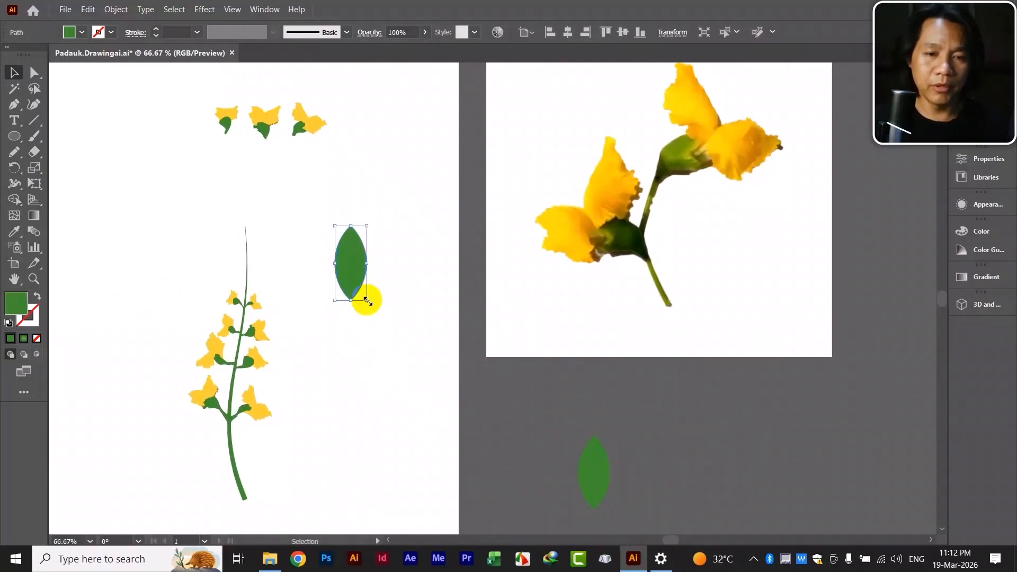
drag(364, 297, 357, 288)
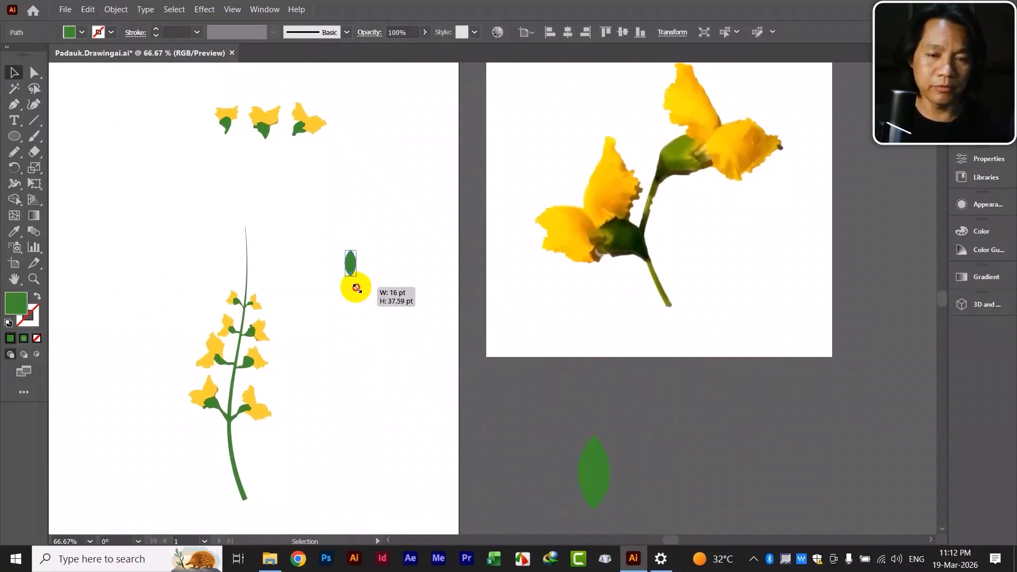
click(363, 305)
Round the upper tip of the small leaf shape with its live corner using Direct Selection
key(ctrl+equal)
key(ctrl+equal)
key(ctrl+equal)
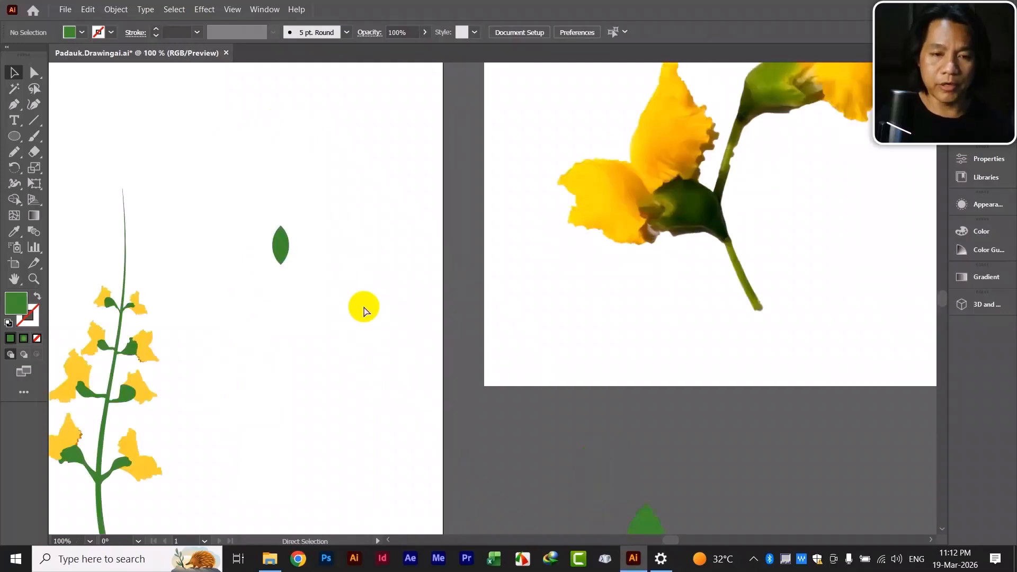
drag(224, 265, 594, 343)
drag(419, 241, 363, 244)
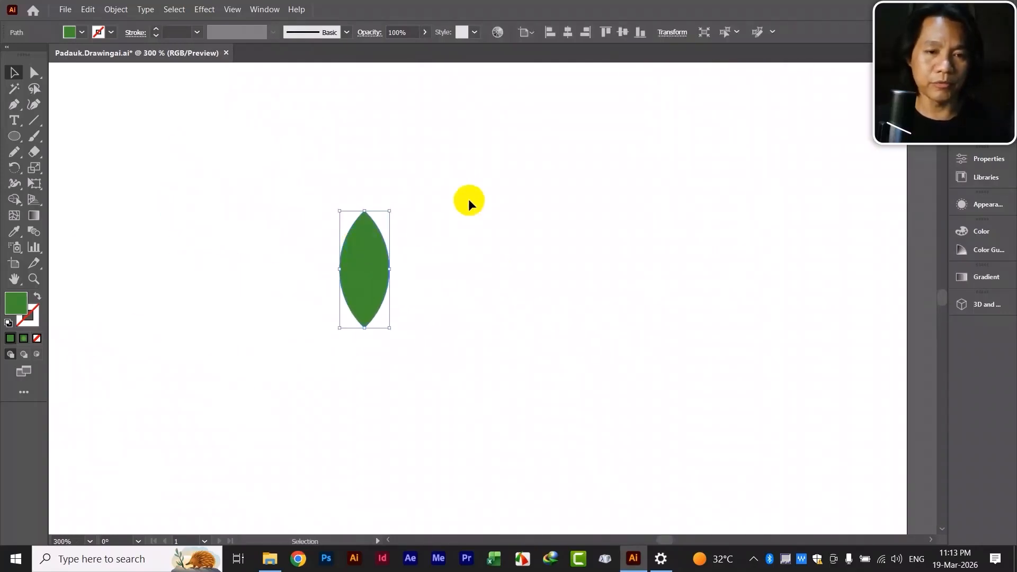
click(396, 179)
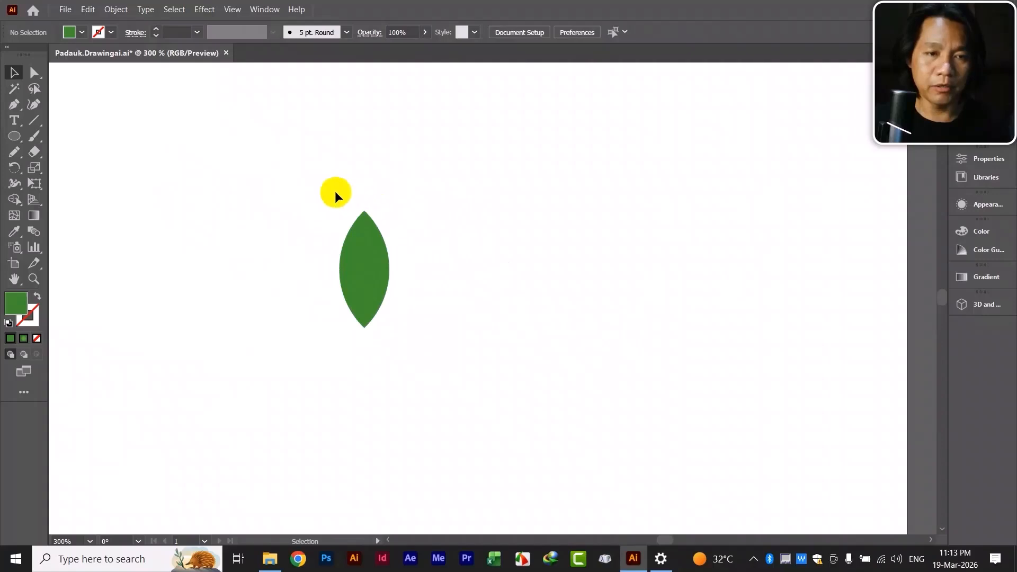
click(34, 72)
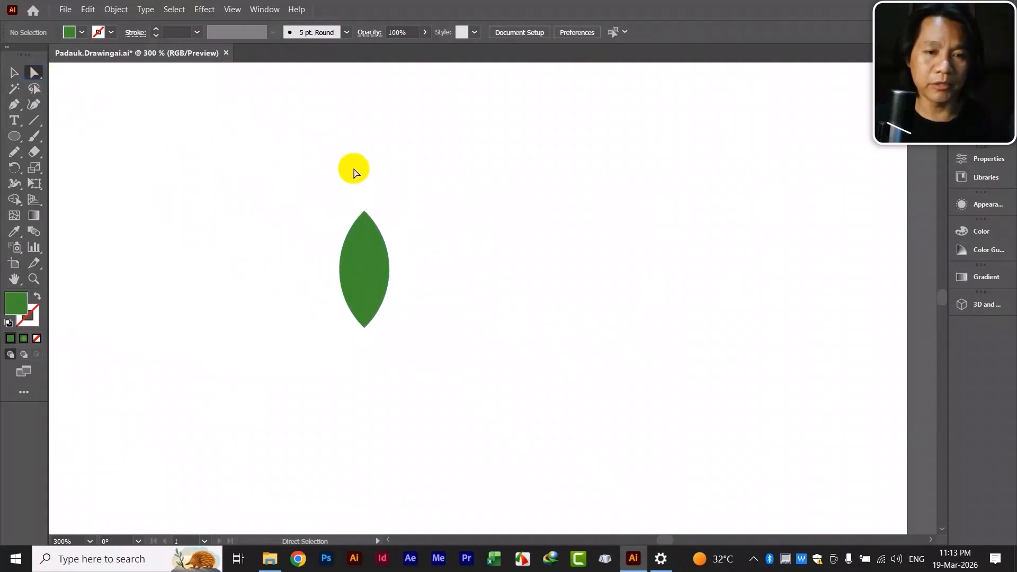
click(364, 212)
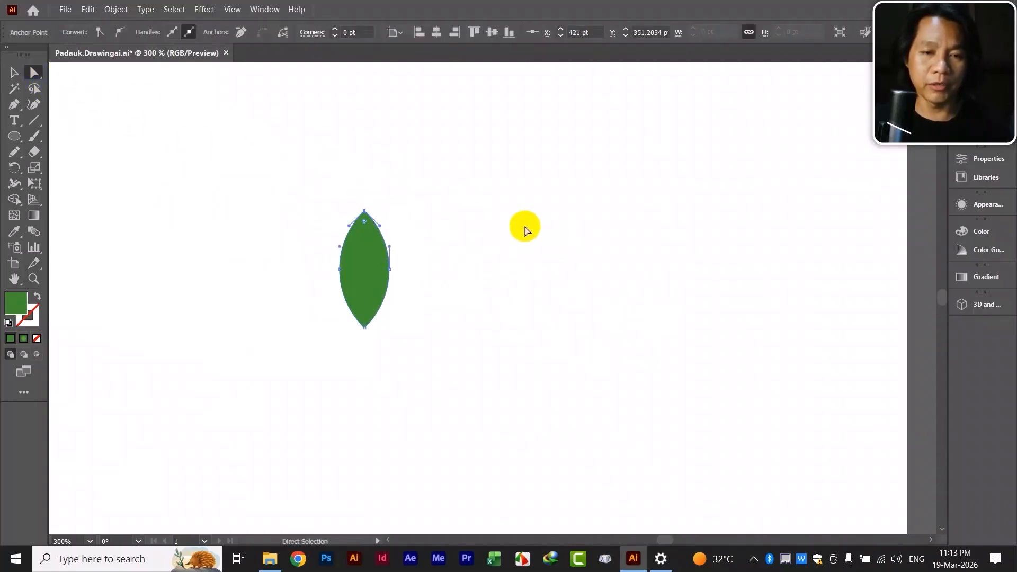
drag(364, 221, 366, 233)
Round the lower tip of the small leaf shape, and slightly increase the rounding of both tips
click(365, 328)
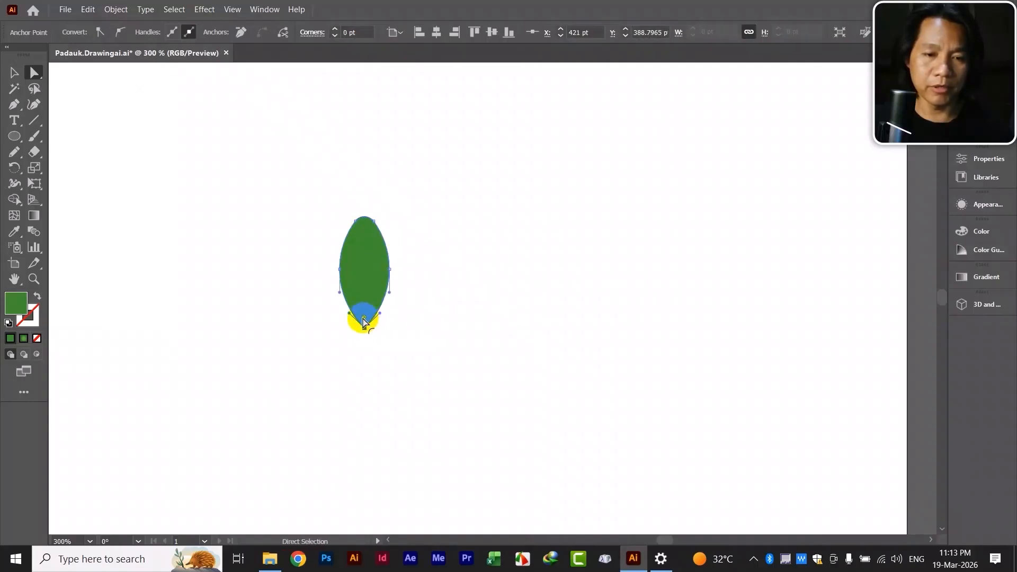
mouse_move(364, 320)
mouse_down()
mouse_move(364, 301)
mouse_move(365, 316)
mouse_up()
click(415, 209)
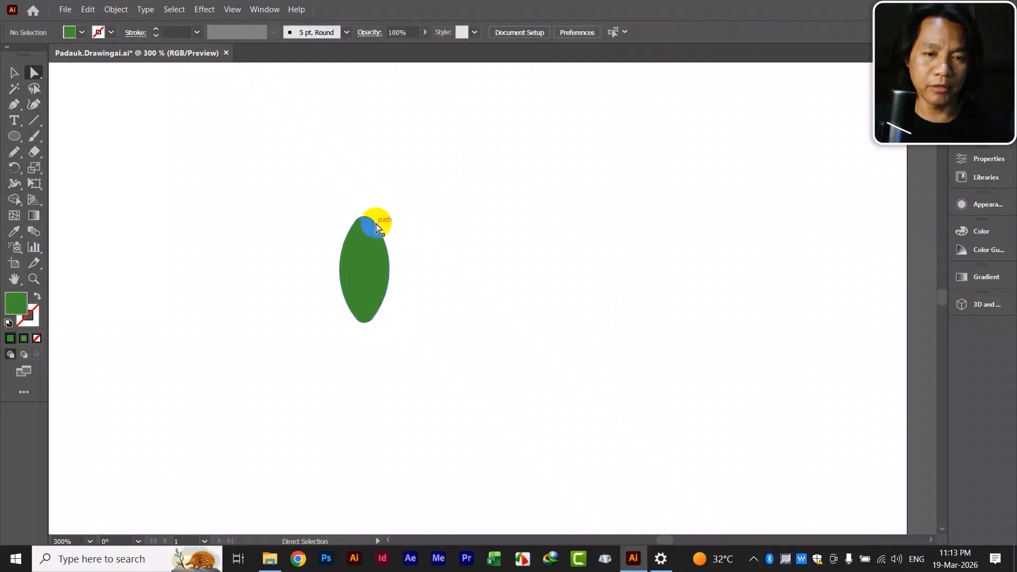
click(362, 227)
drag(363, 227, 365, 235)
click(268, 177)
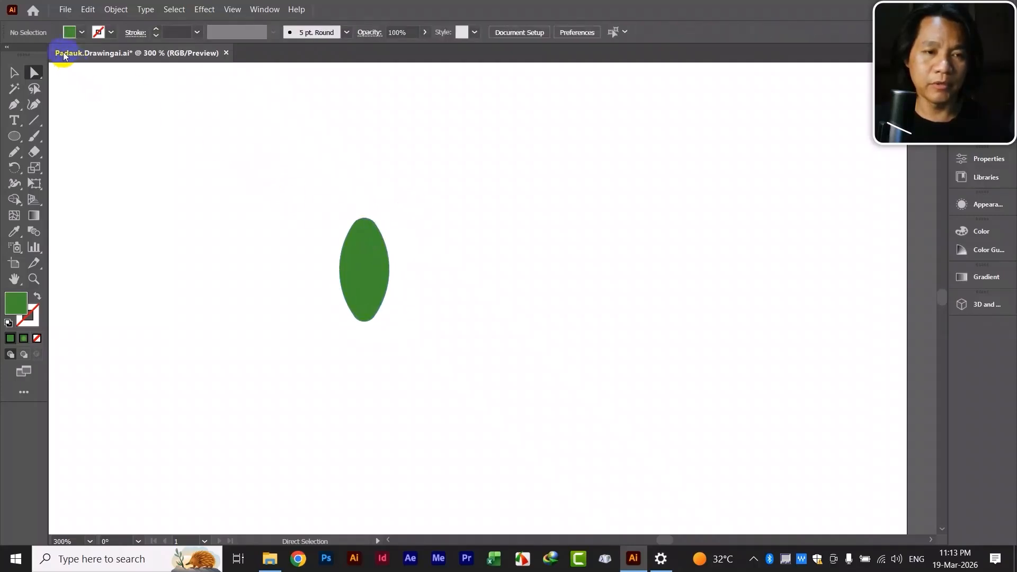
Move the rounded bud shape onto the top end of the flower stem
click(14, 72)
drag(373, 277, 269, 220)
key(ctrl+1)
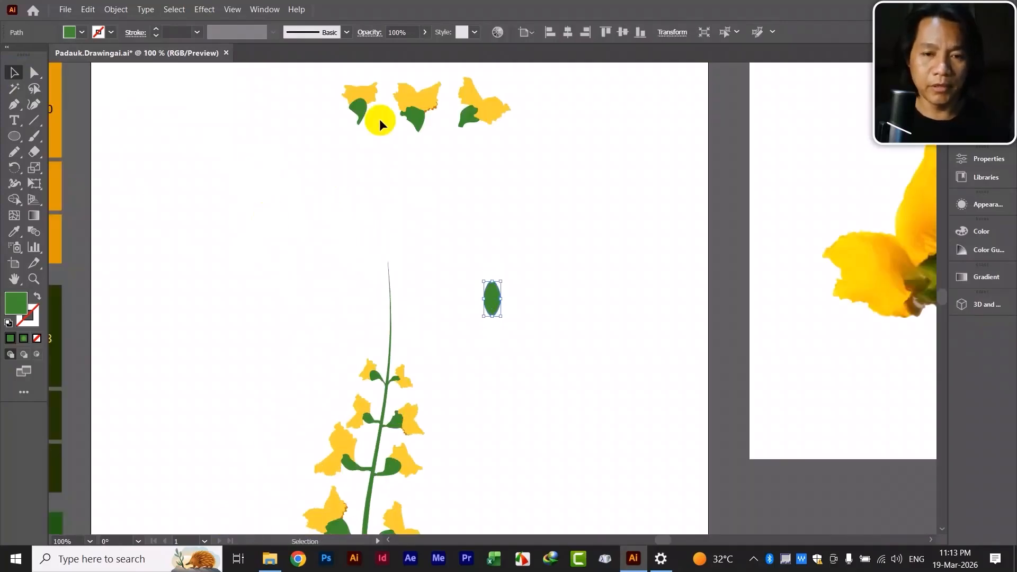
drag(492, 298, 392, 267)
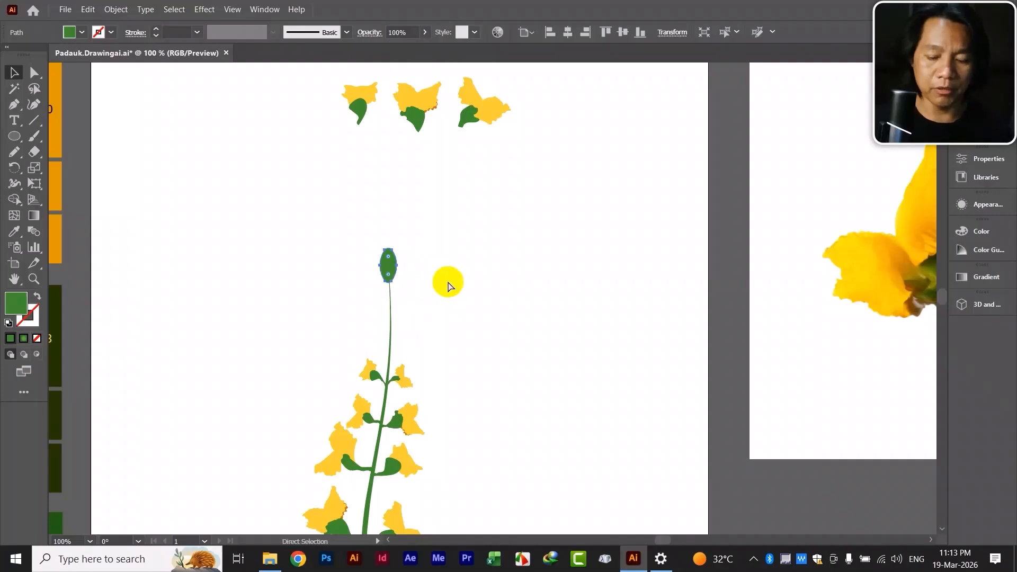
key(ctrl+plus)
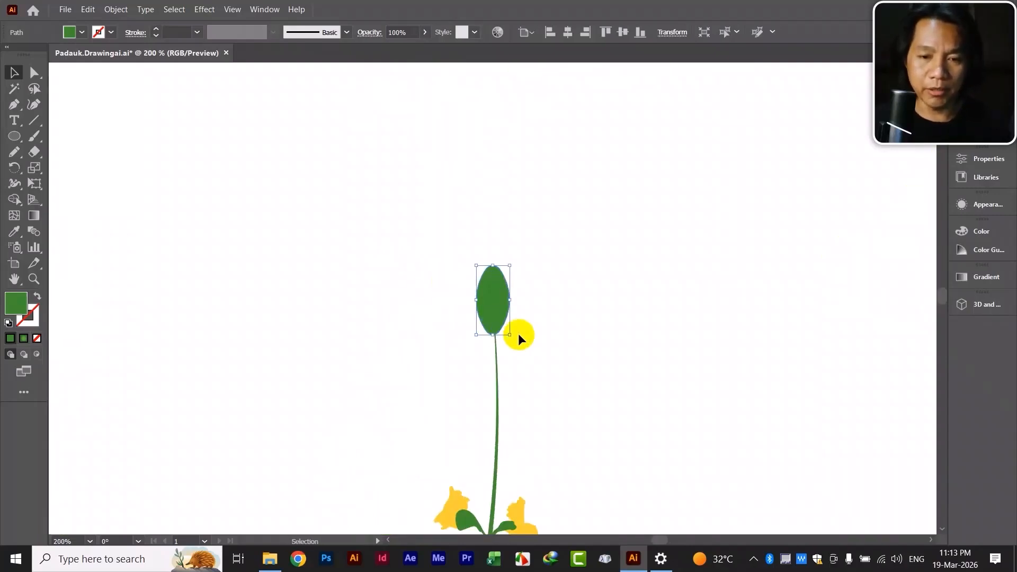
Shrink the bud at the stem tip to about half size, and place a smaller tilted copy against the stem's right side below it
drag(512, 334, 491, 306)
click(554, 318)
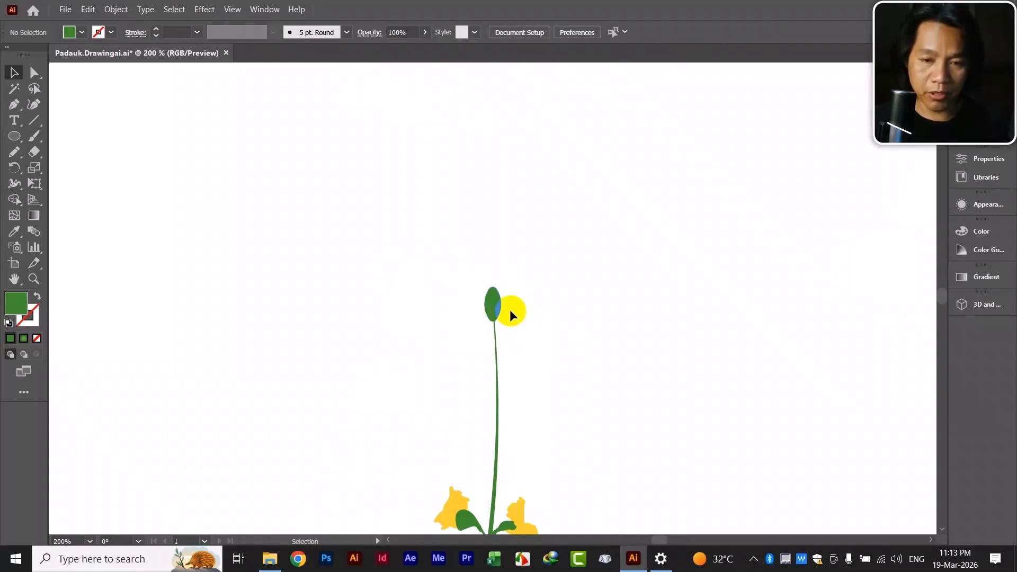
drag(498, 311, 549, 377)
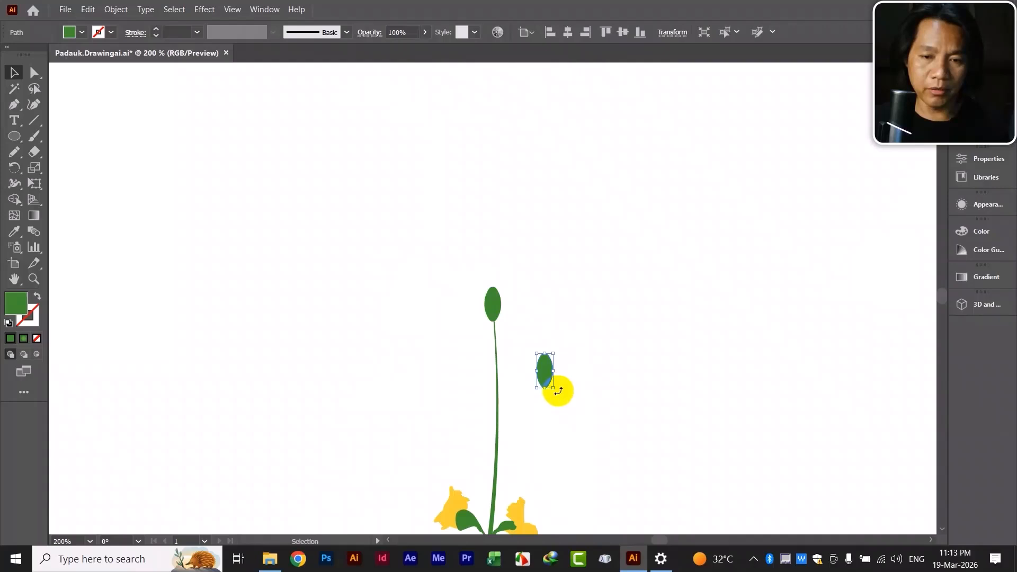
drag(555, 390, 519, 337)
click(520, 338)
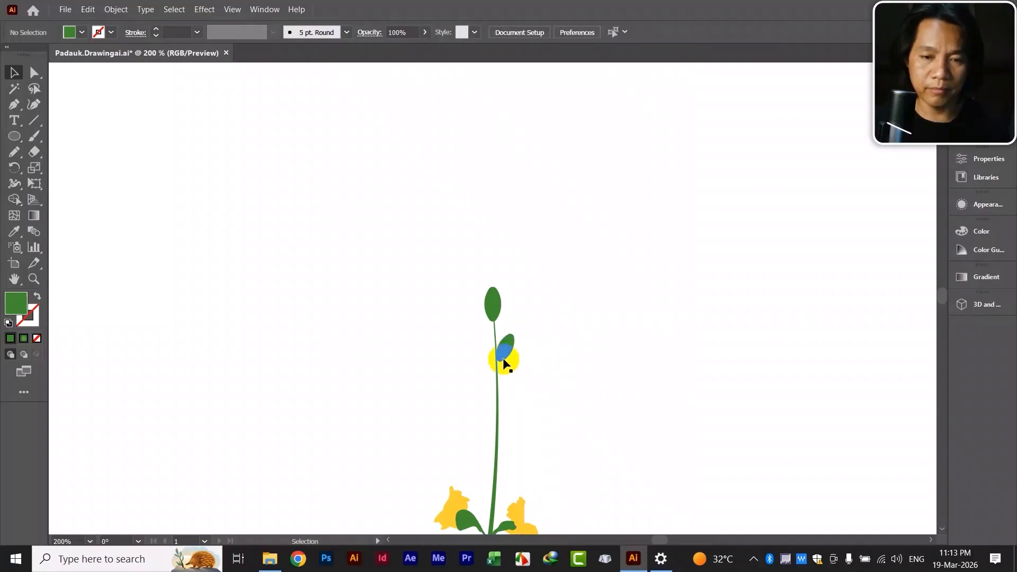
click(505, 351)
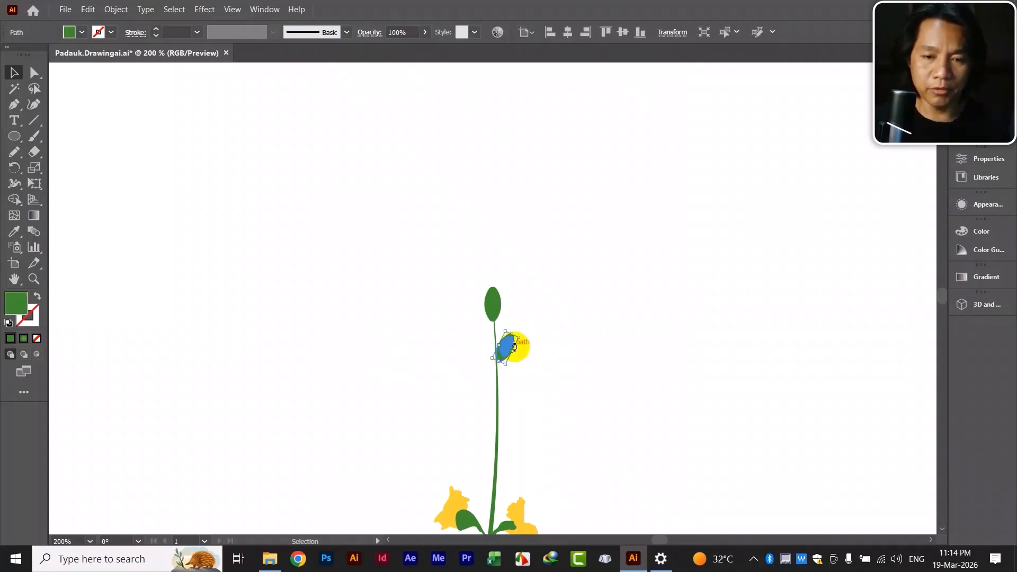
click(548, 356)
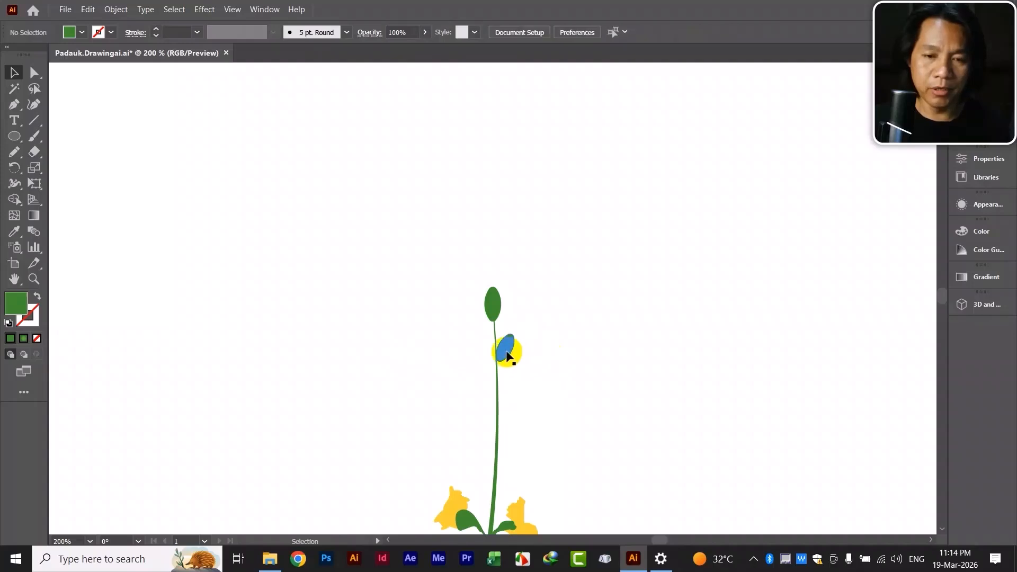
Reflect a copy of the tilted bud across the vertical axis and place it on the opposite side of the stem
click(507, 353)
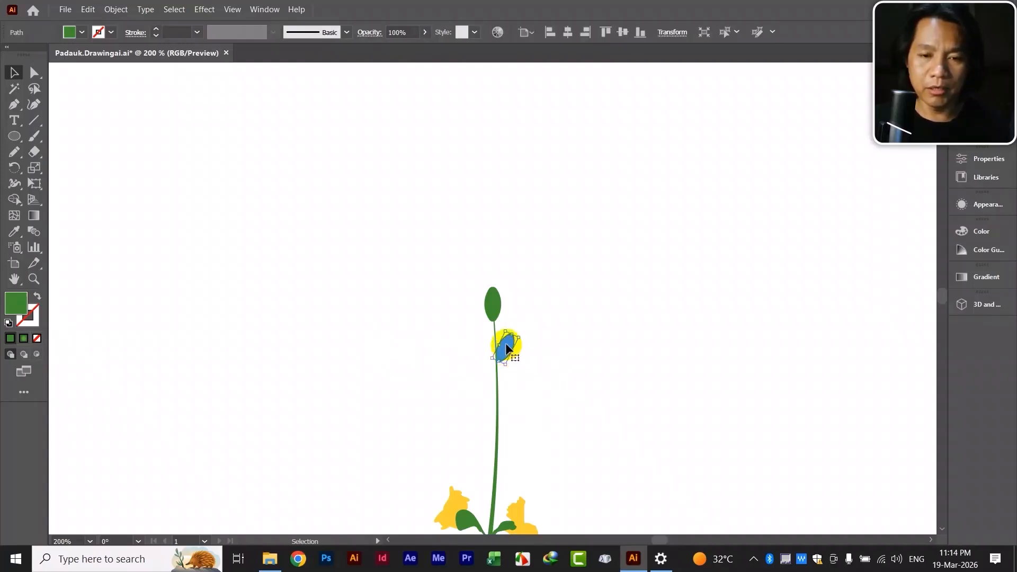
right_click(506, 348)
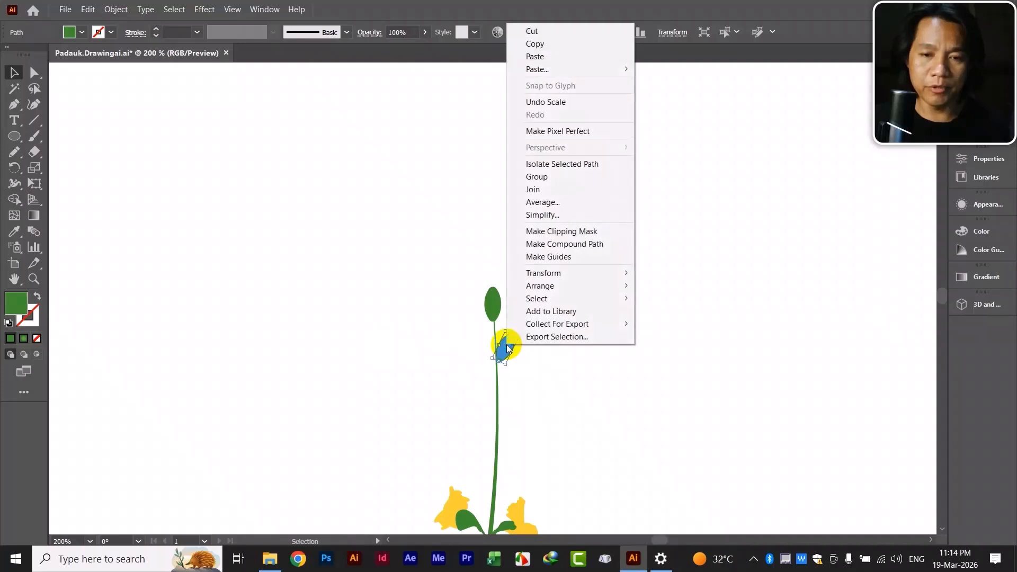
mouse_move(538, 280)
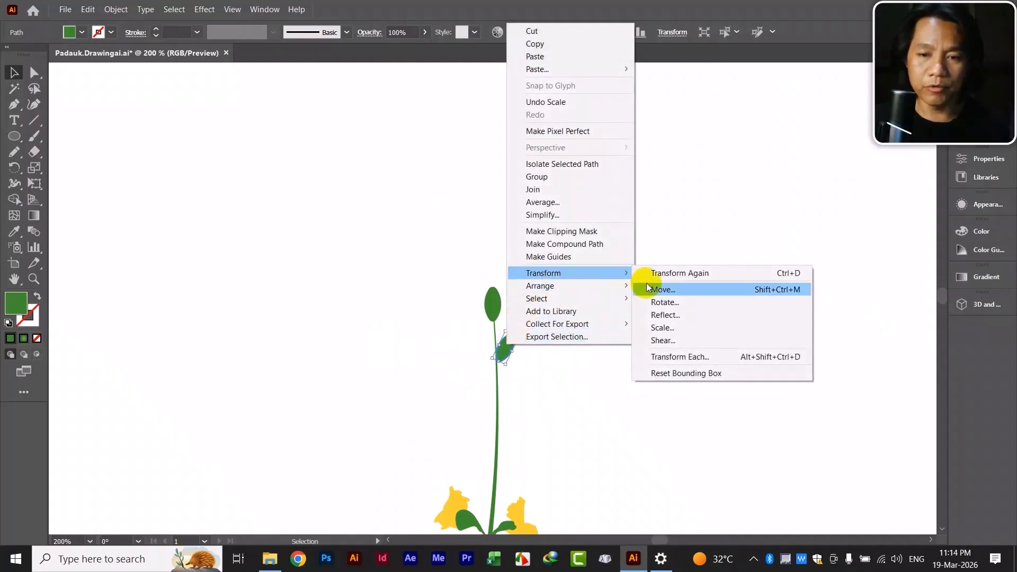
click(672, 313)
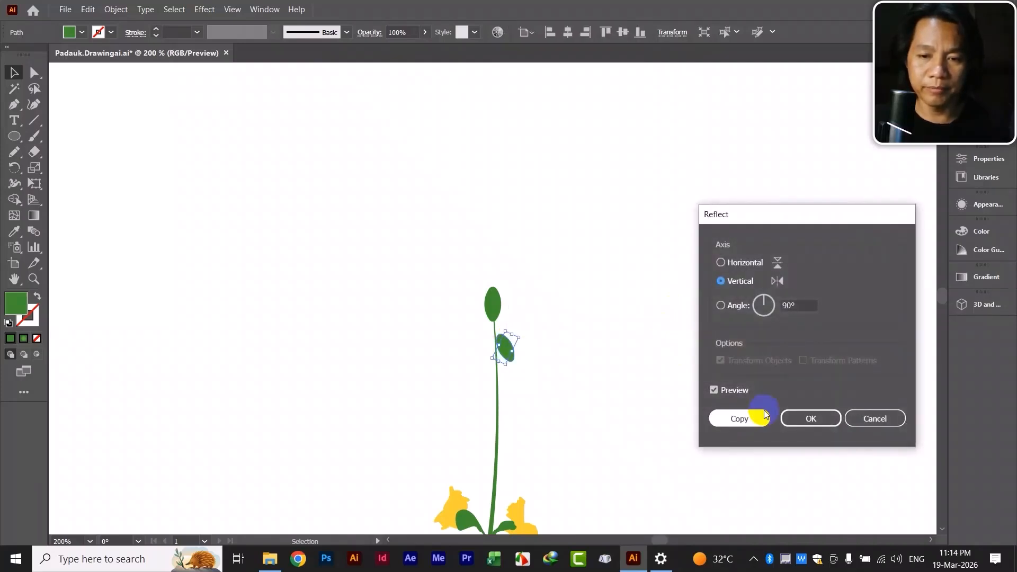
click(743, 417)
drag(519, 354, 485, 347)
click(610, 346)
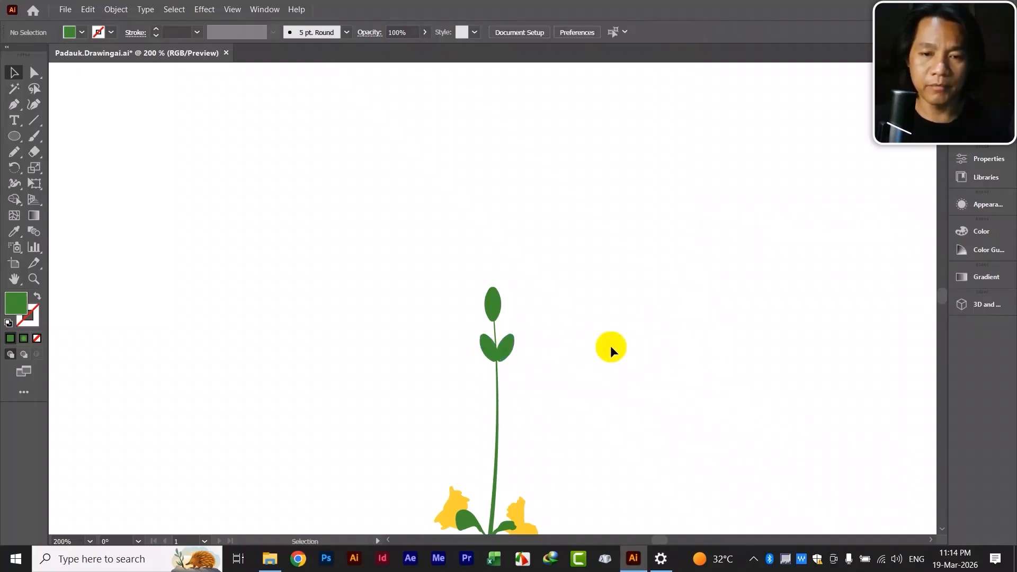
Duplicate the pair of side buds directly below the first pair on the stem
click(507, 349)
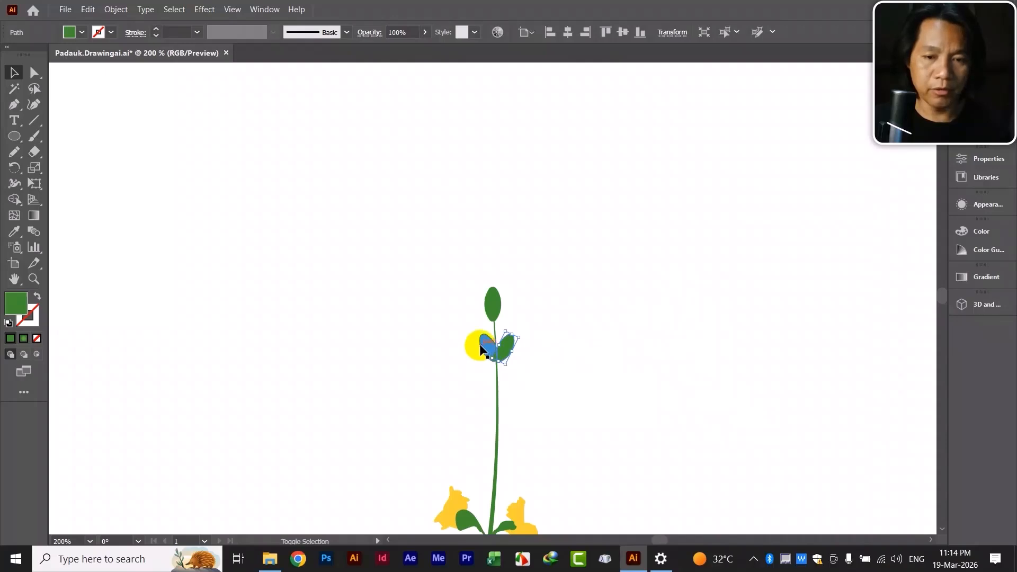
shift+click(485, 351)
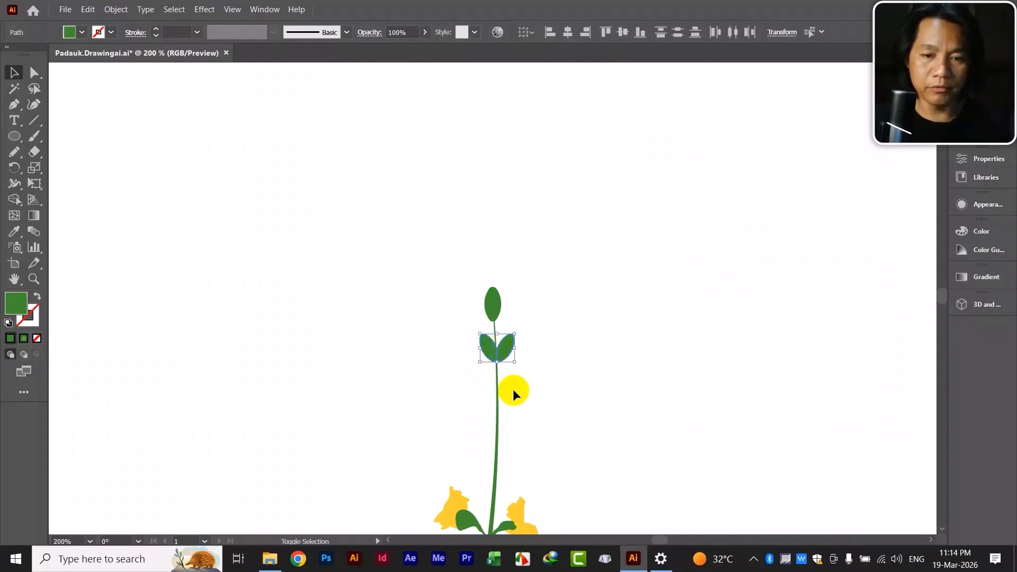
click(576, 373)
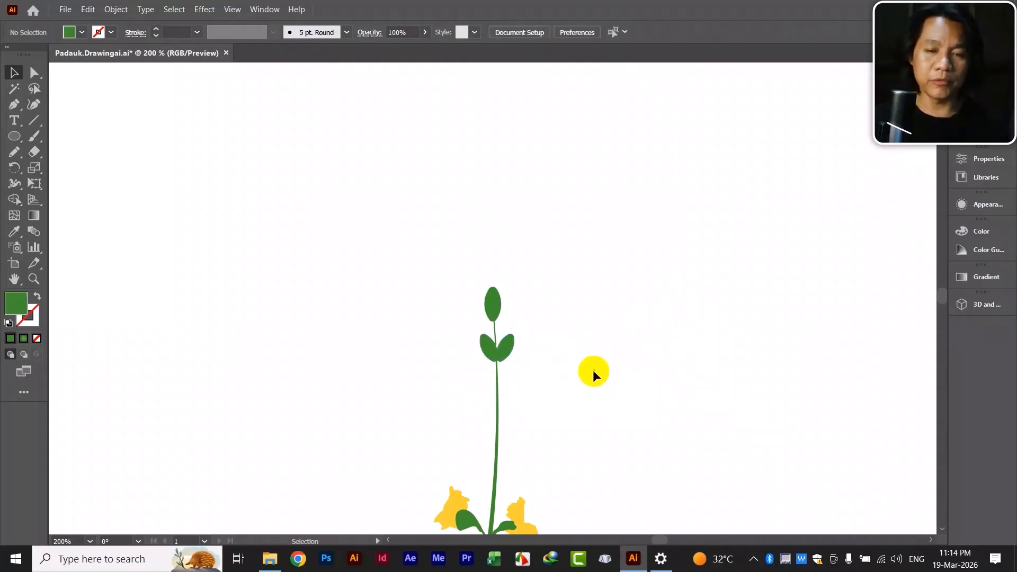
click(507, 351)
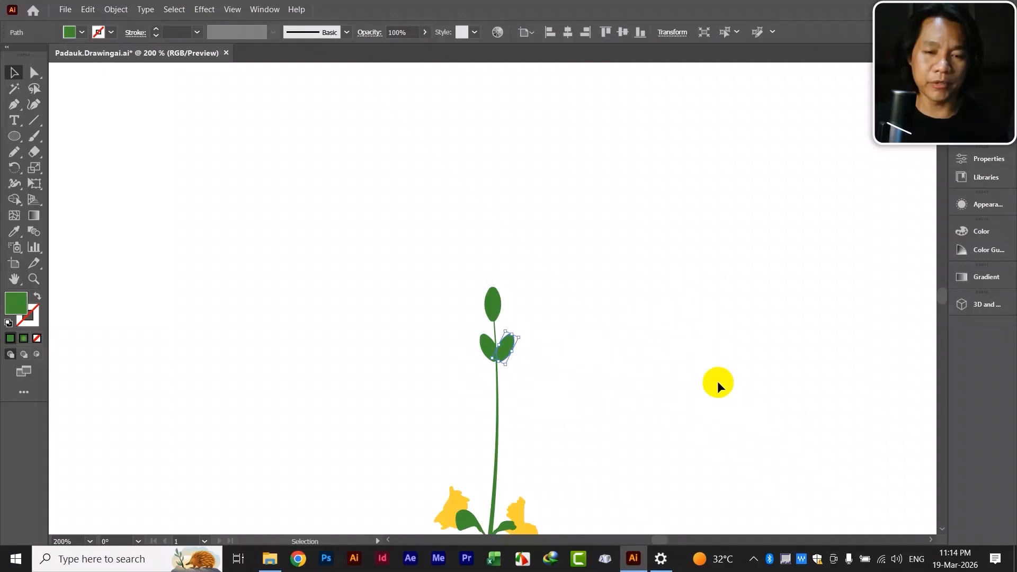
shift+click(480, 342)
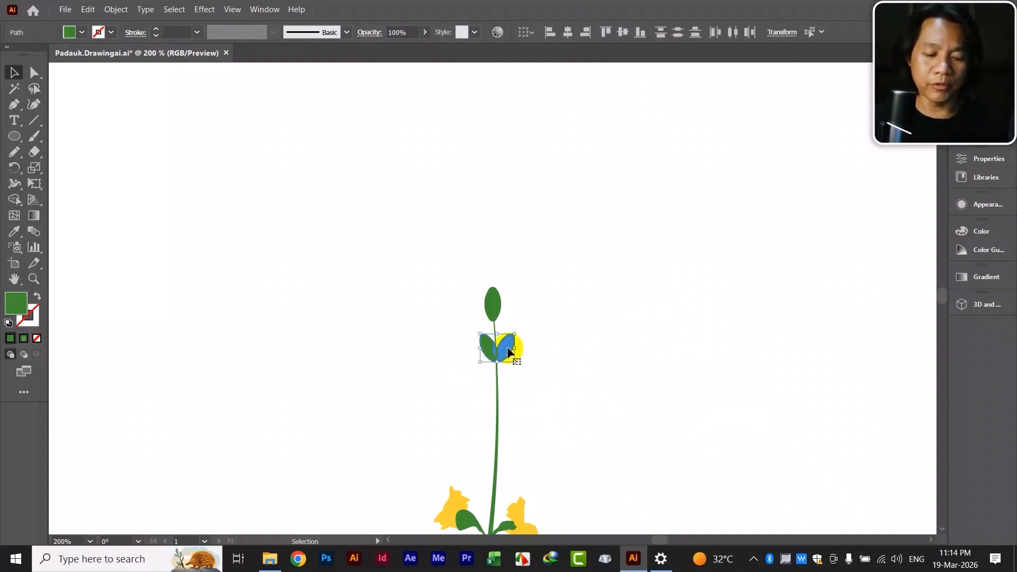
drag(506, 346, 508, 381)
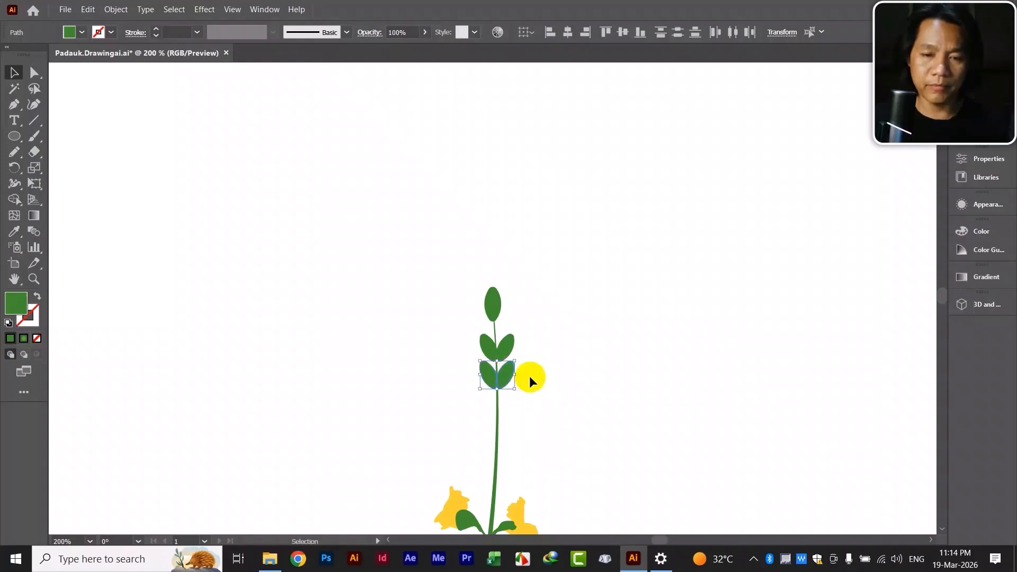
click(603, 372)
Add two more bud pairs lower down the stem, each larger than the pair above, reaching close to the uppermost flowers
click(504, 377)
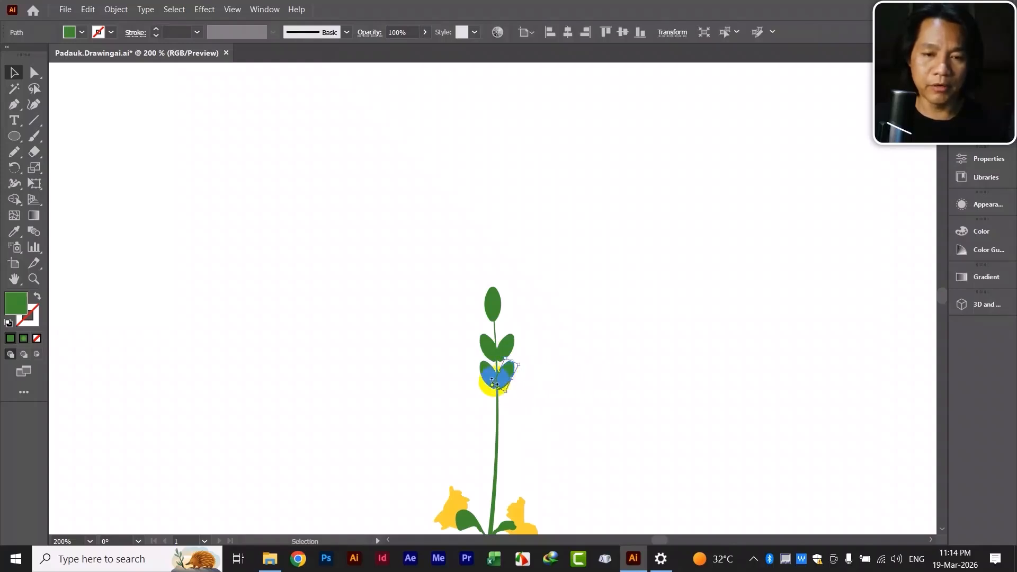
drag(508, 379, 521, 448)
click(562, 416)
click(516, 406)
shift+click(478, 403)
click(565, 452)
click(573, 394)
drag(487, 401, 523, 404)
click(577, 366)
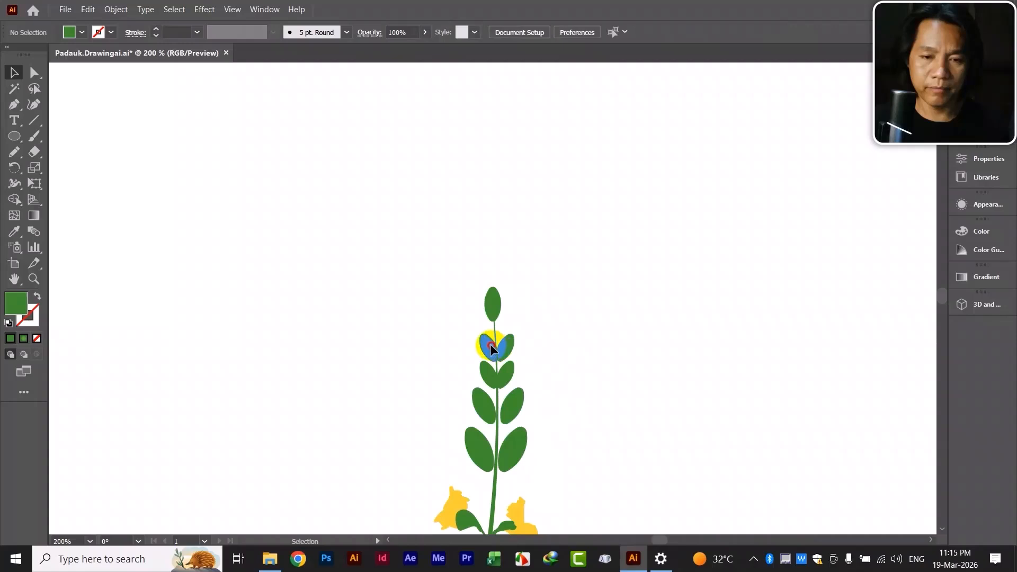
Raise the uppermost left bud slightly and nudge the two upper right buds outward to make the arrangement less symmetrical
drag(490, 344, 489, 349)
drag(513, 343, 510, 369)
click(536, 338)
click(597, 323)
click(654, 354)
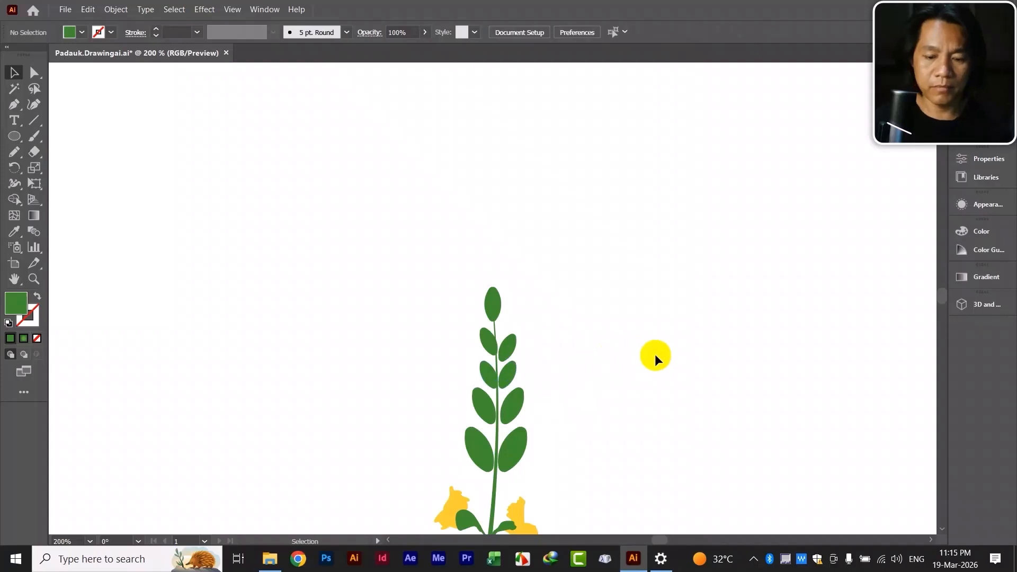
Move the entire flower branch with its buds a little to the left on the artboard
key(ctrl+minus)
key(ctrl+minus)
key(ctrl+minus)
key(ctrl+minus)
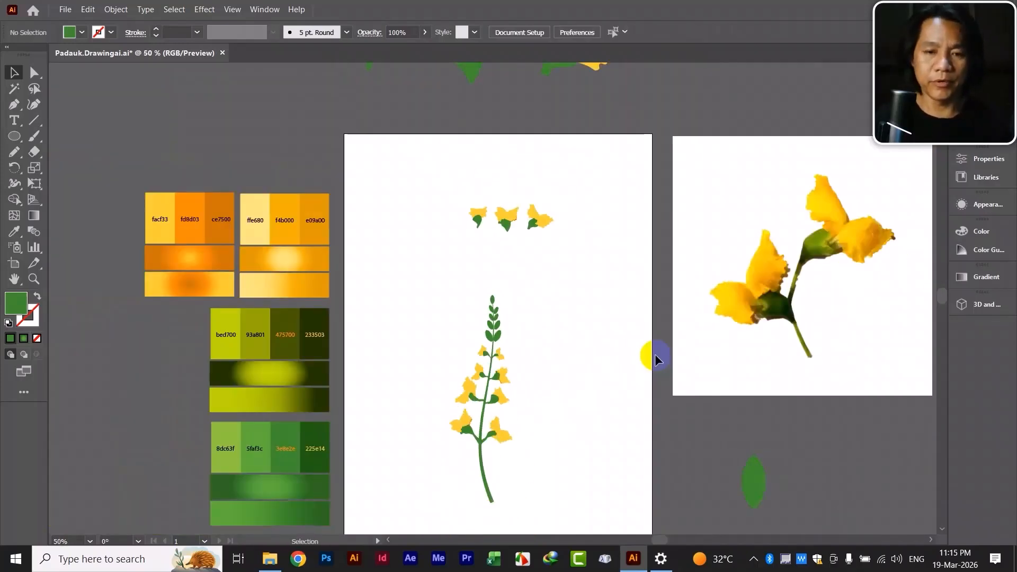
scroll(597, 381, down, 2)
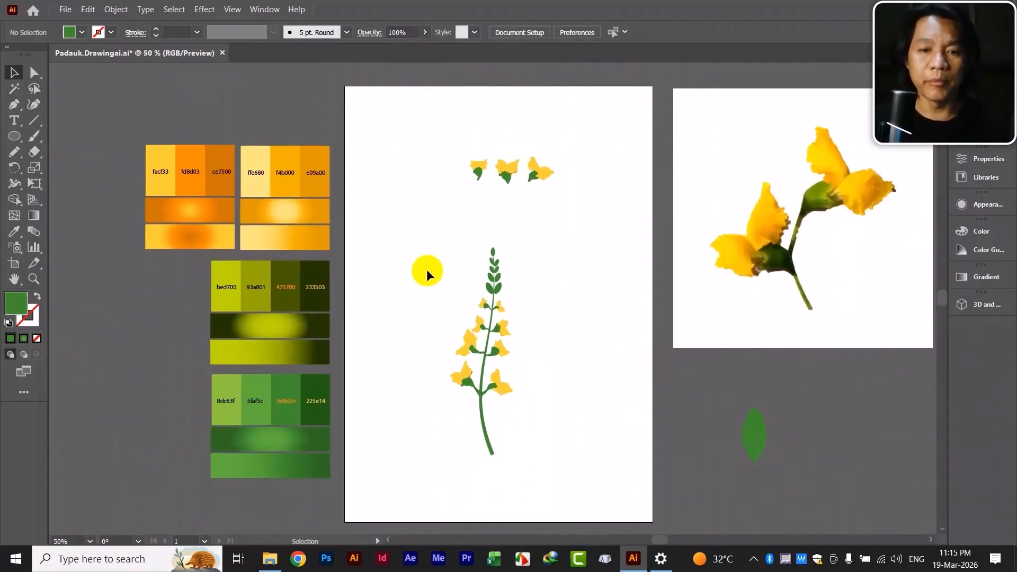
drag(441, 249, 558, 435)
drag(493, 329, 462, 335)
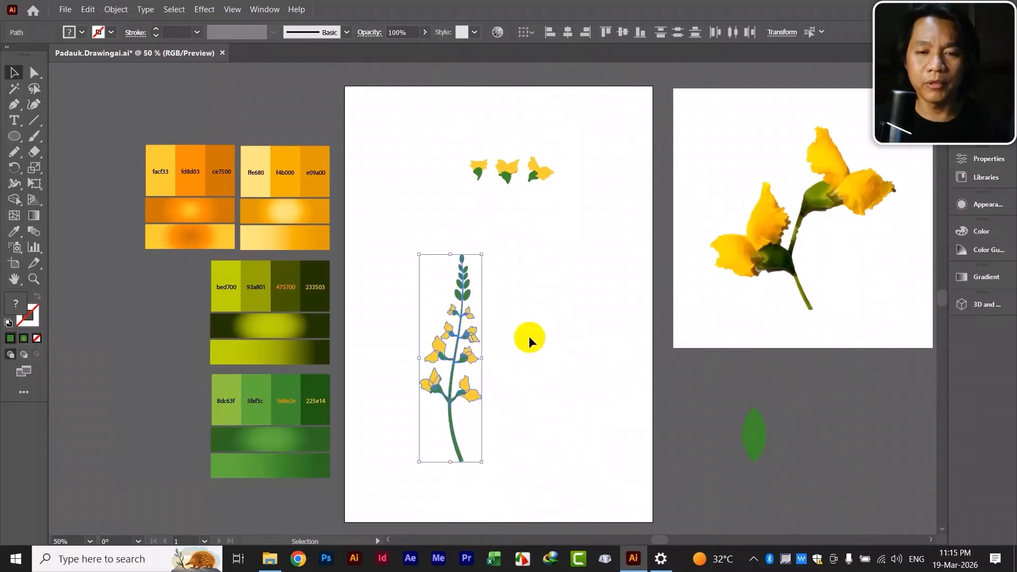
click(599, 355)
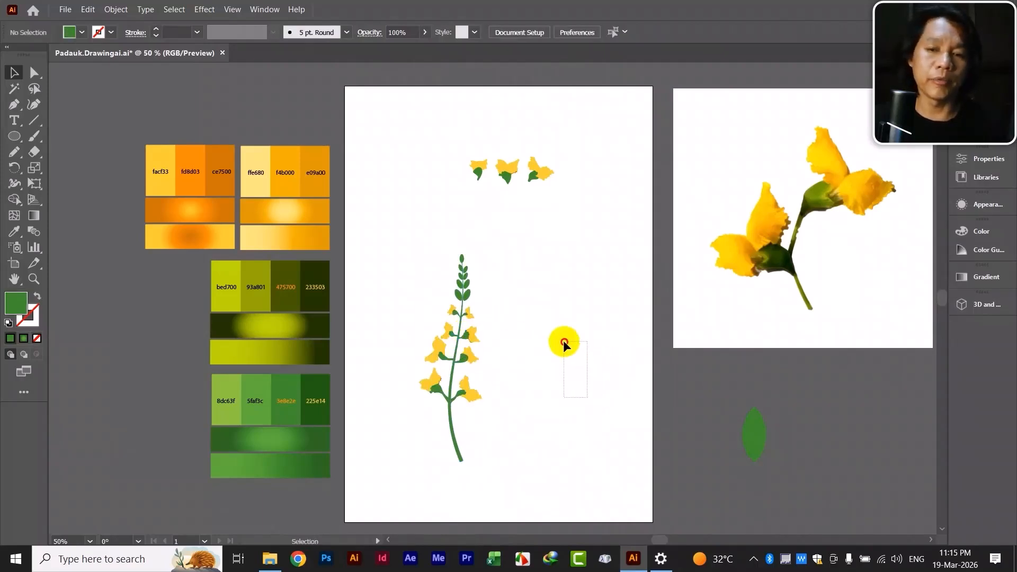
Delete the leftover leaf shape below the reference photo
drag(669, 445, 597, 376)
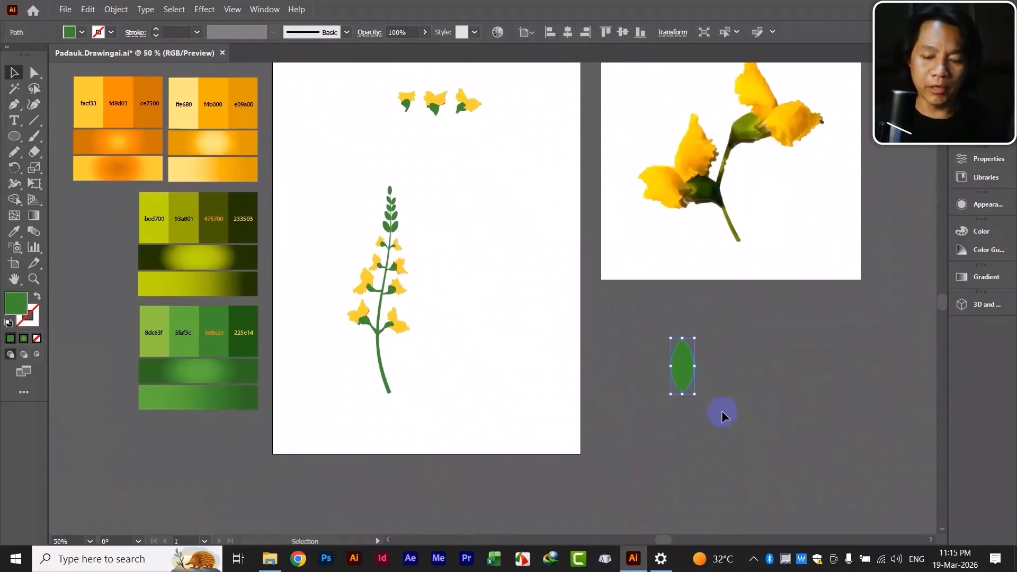
key(Delete)
drag(693, 408, 609, 377)
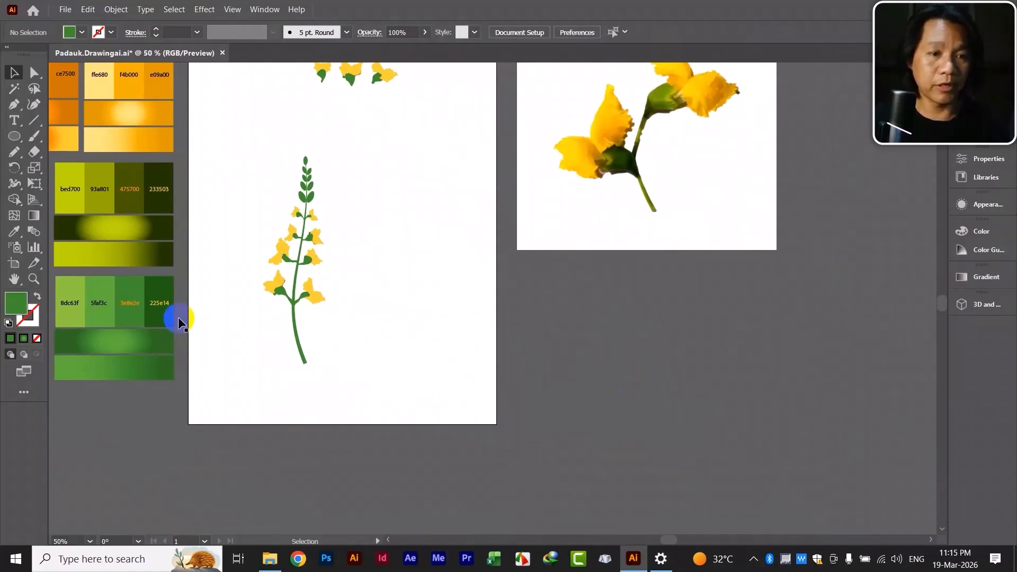
Draw a large green circle with the Ellipse tool in the empty area below the reference photo
click(19, 136)
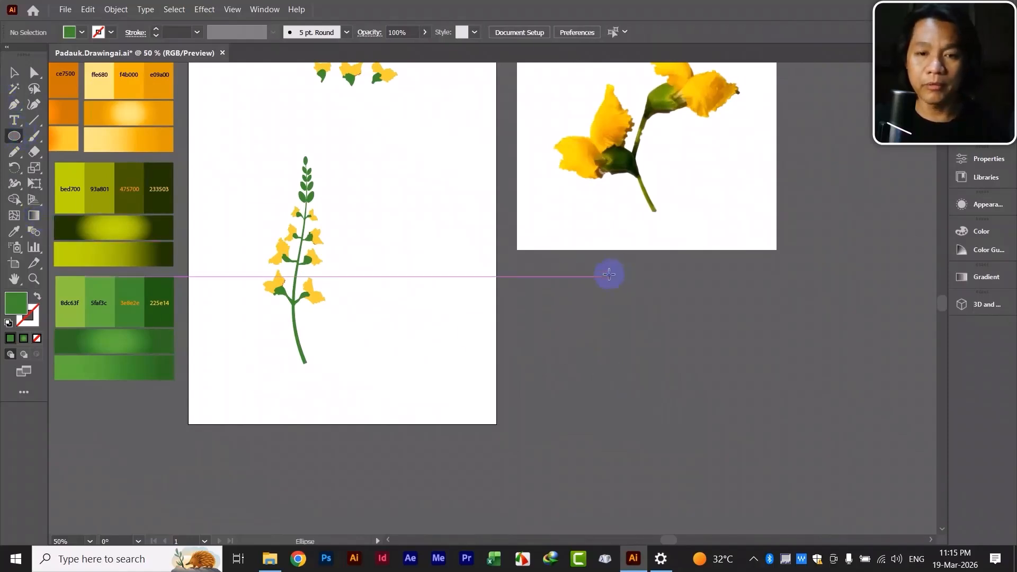
scroll(569, 371, down, 1)
drag(565, 340, 631, 403)
click(15, 74)
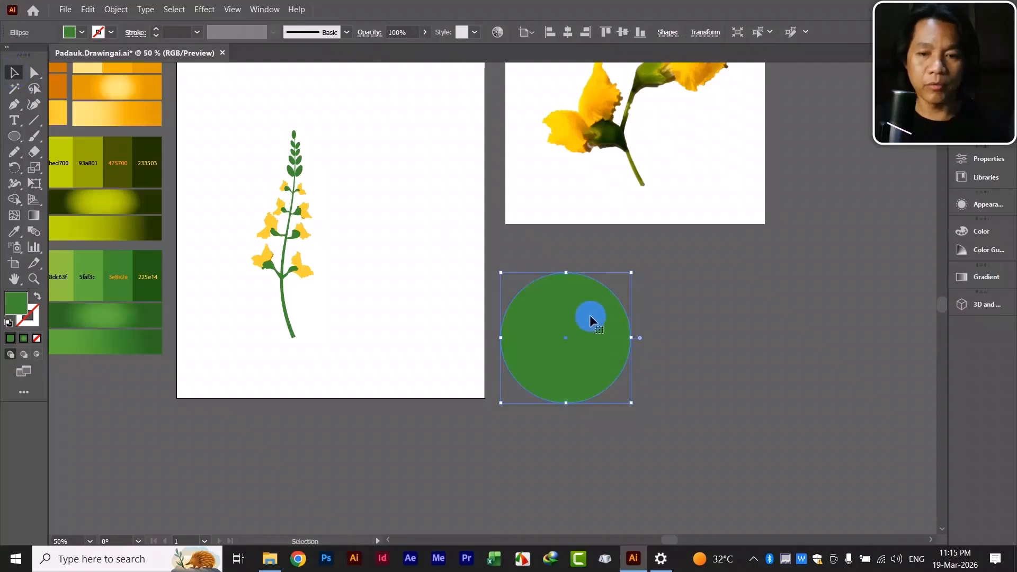
click(704, 359)
Duplicate the green circle horizontally to the right and adjust the copy so the two overlap by about half their width
drag(704, 359, 602, 356)
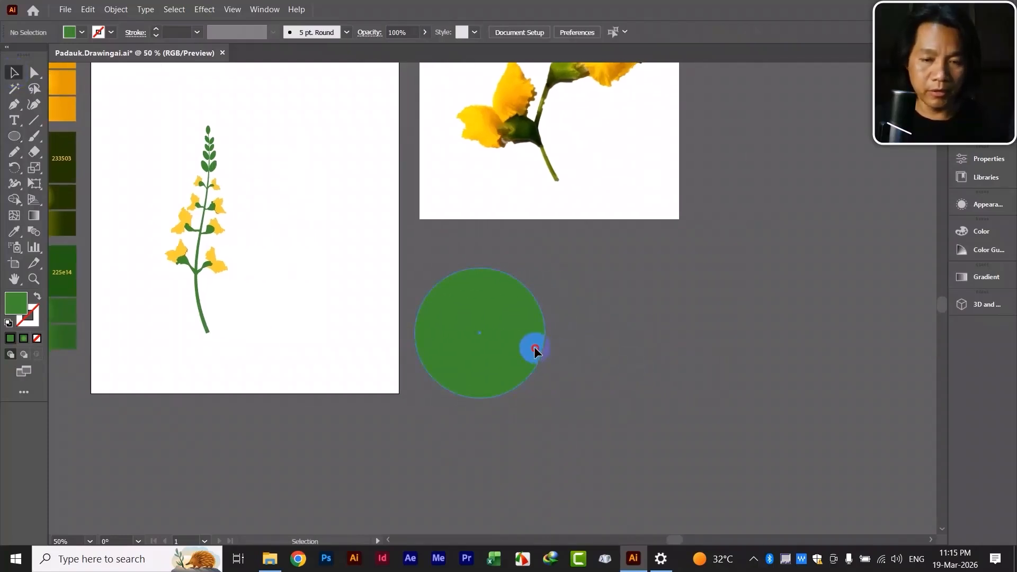
drag(534, 348, 607, 350)
click(678, 366)
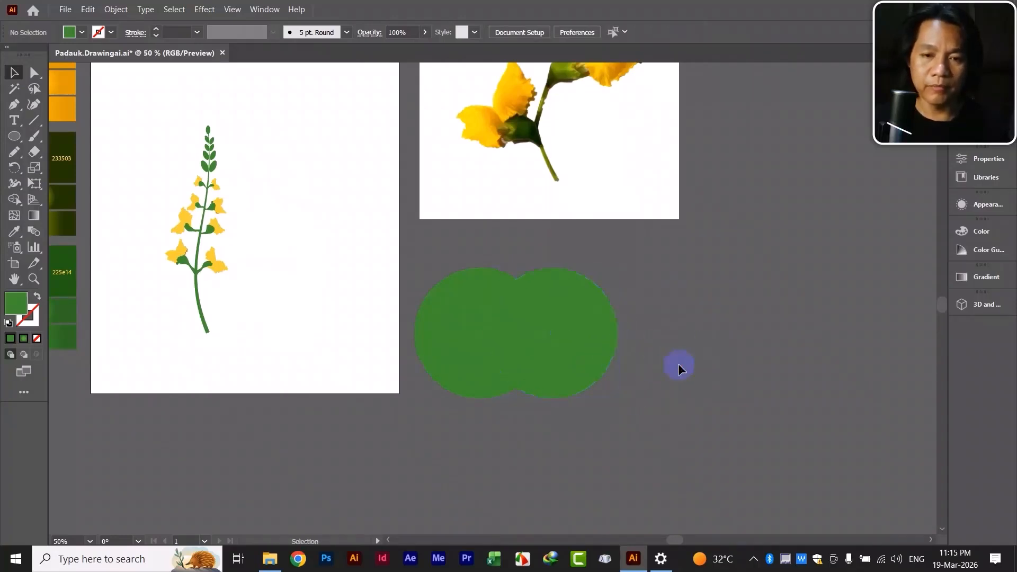
click(506, 301)
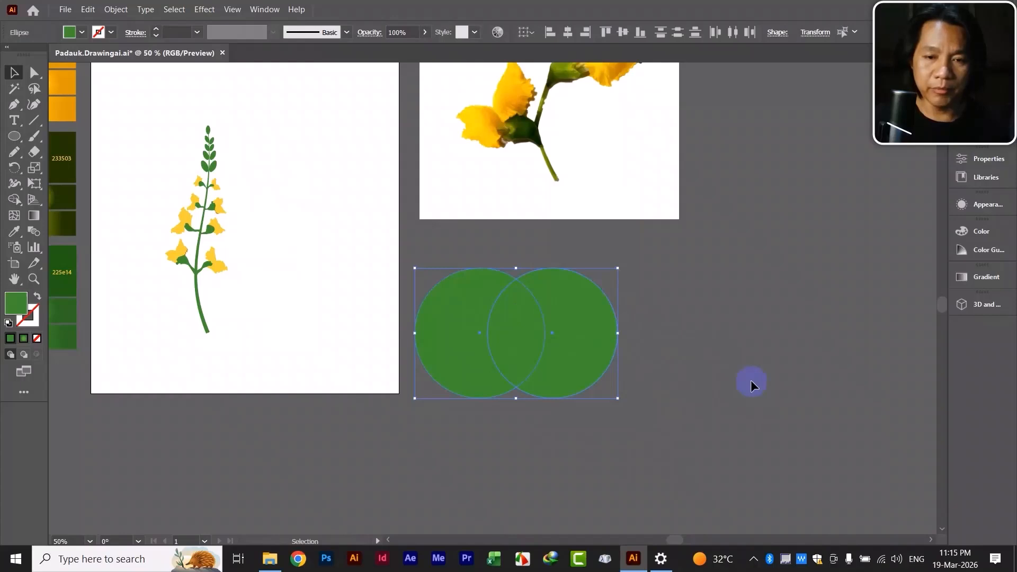
click(751, 380)
mouse_move(587, 331)
mouse_down()
mouse_move(609, 341)
mouse_move(598, 339)
mouse_up()
click(709, 345)
Remove the outer parts of the two overlapping circles with Shape Builder, keeping only the leaf-shaped intersection
drag(673, 346, 534, 345)
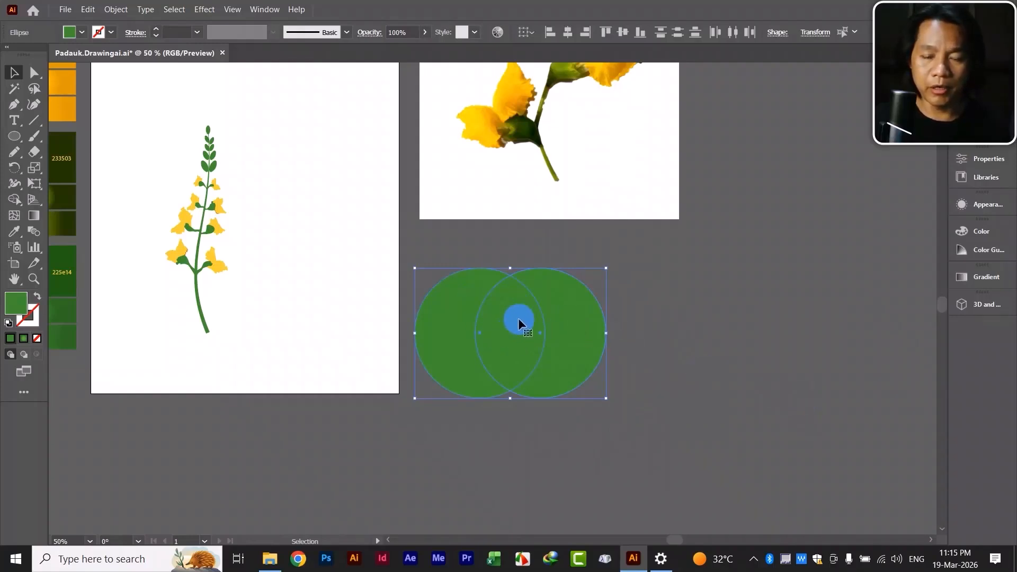
click(14, 199)
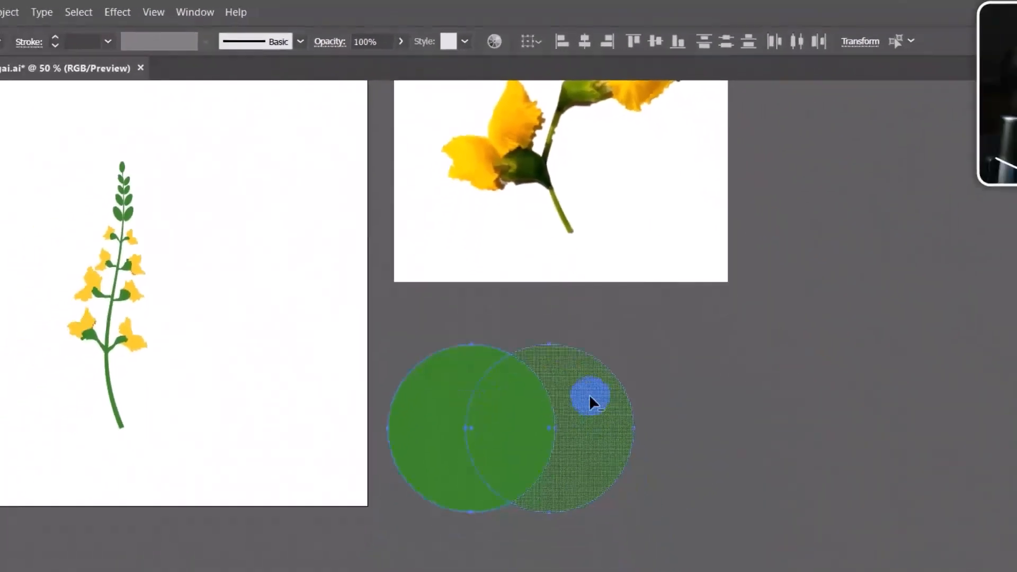
alt+click(627, 561)
alt+click(467, 306)
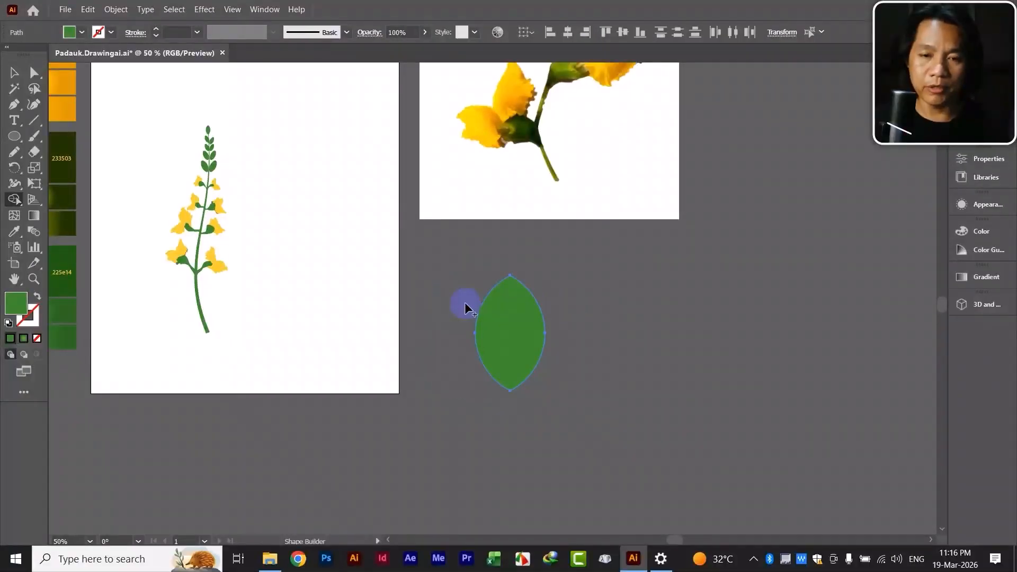
click(14, 72)
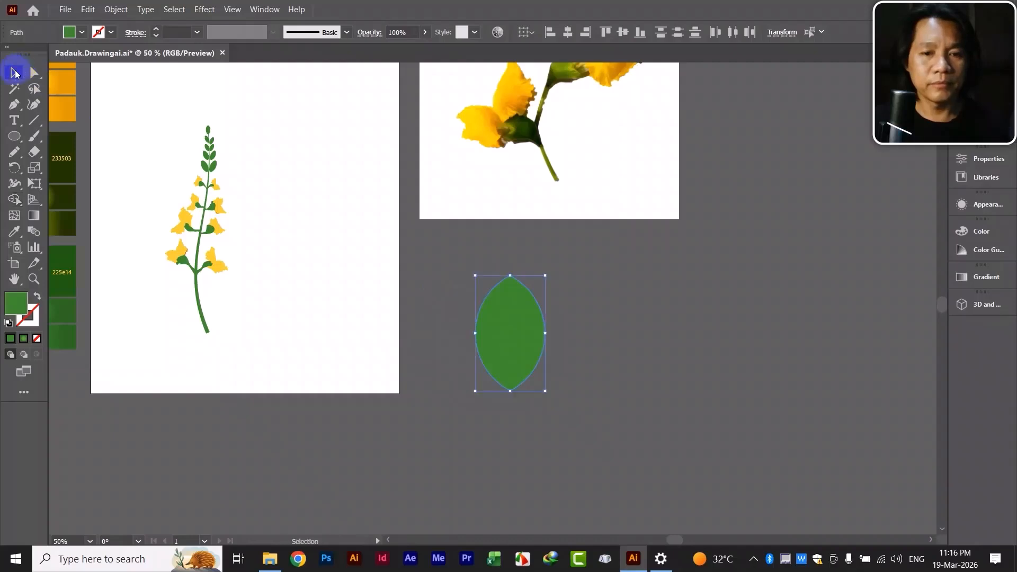
Place a copy of the leaf shape to the right of the original, leaving a gap between them
click(615, 304)
drag(501, 308, 515, 327)
click(582, 292)
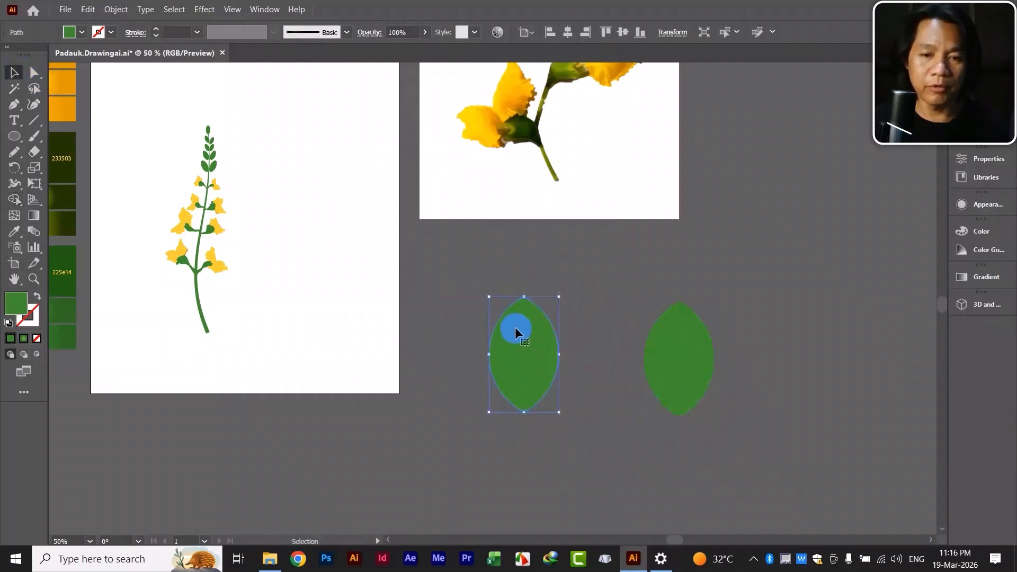
Reshape the upper-left curve of the left leaf by adjusting the handle of its top anchor point for a more pointed tip
click(535, 279)
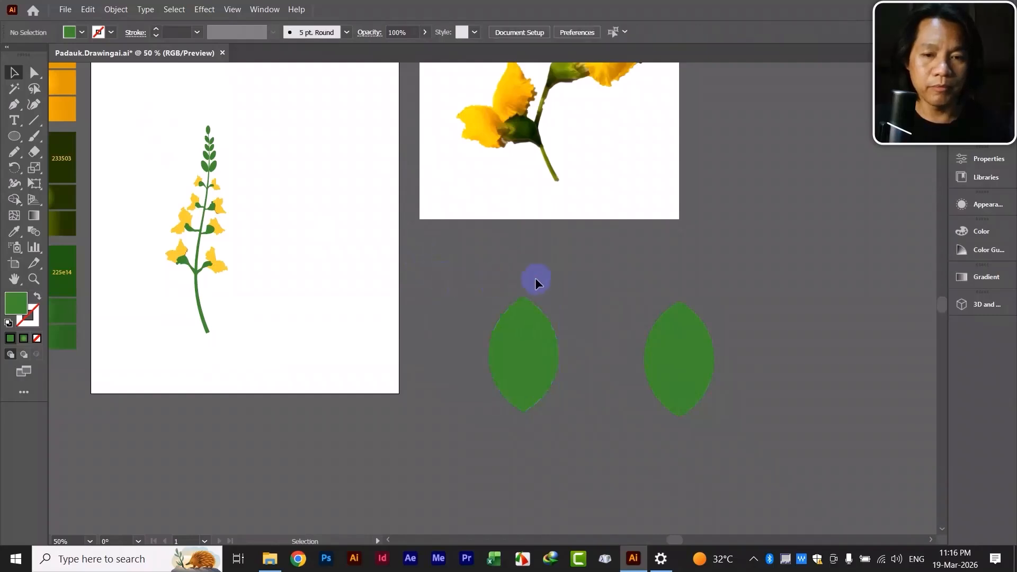
click(34, 73)
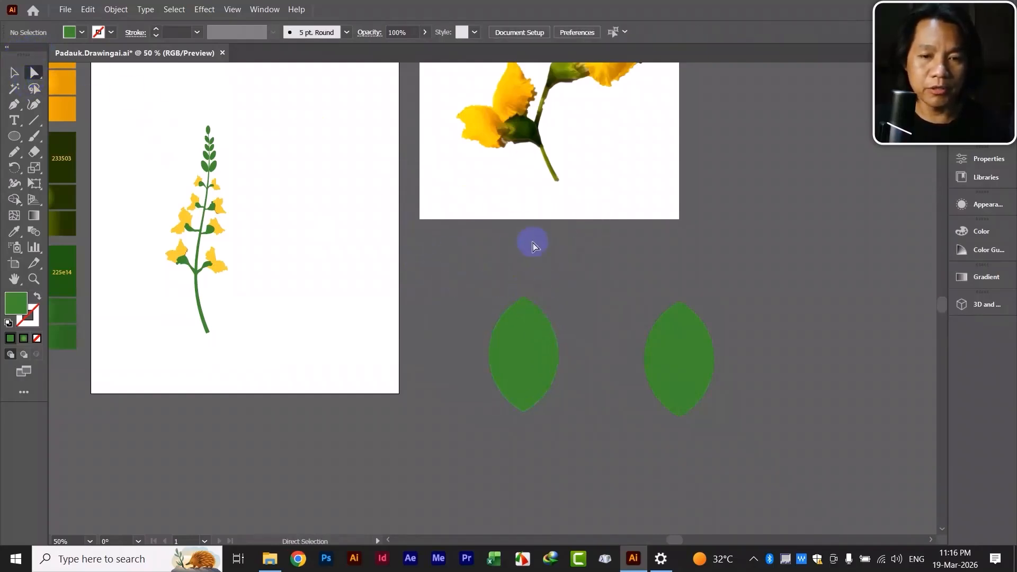
click(523, 299)
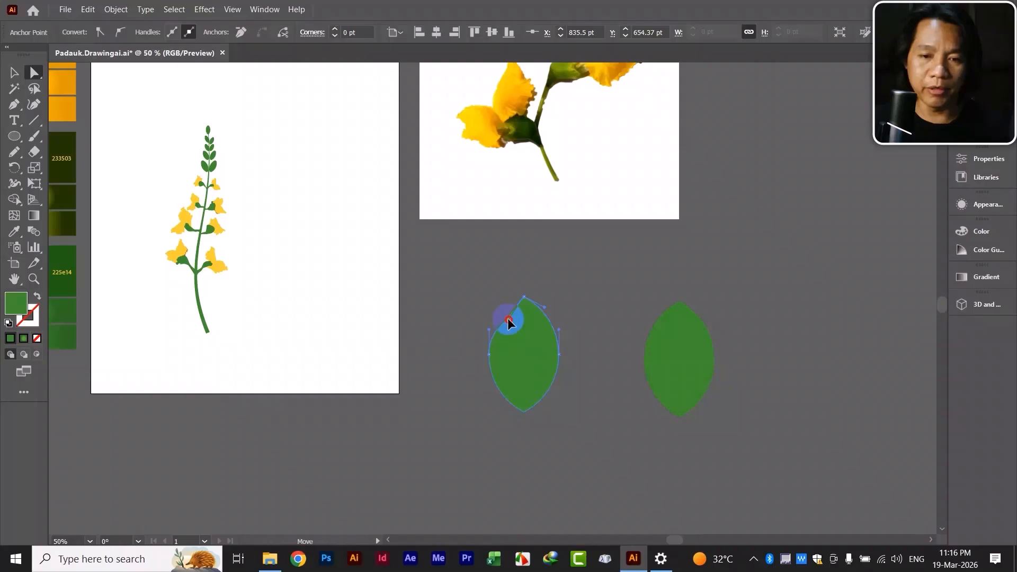
click(609, 286)
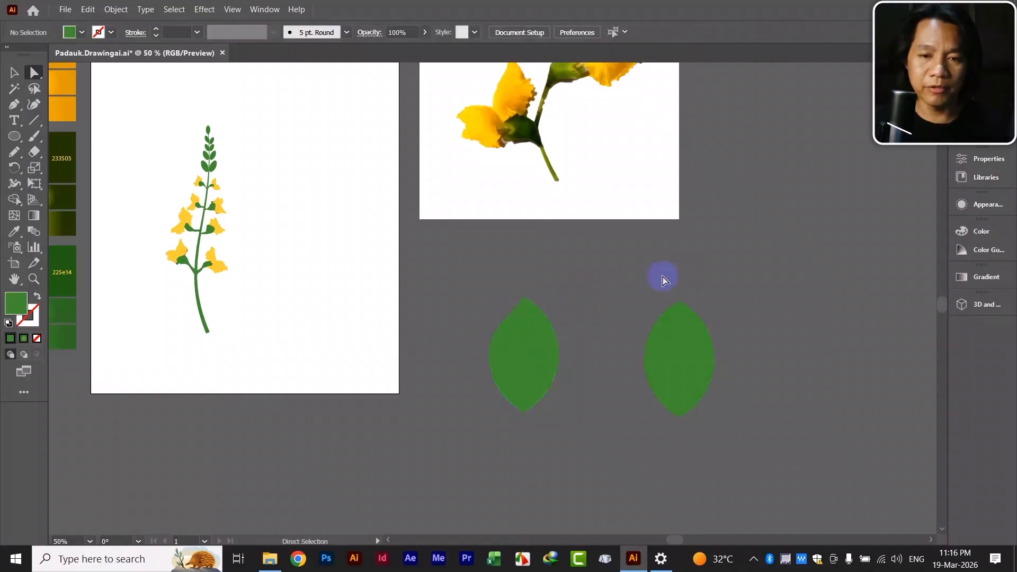
click(521, 308)
click(662, 283)
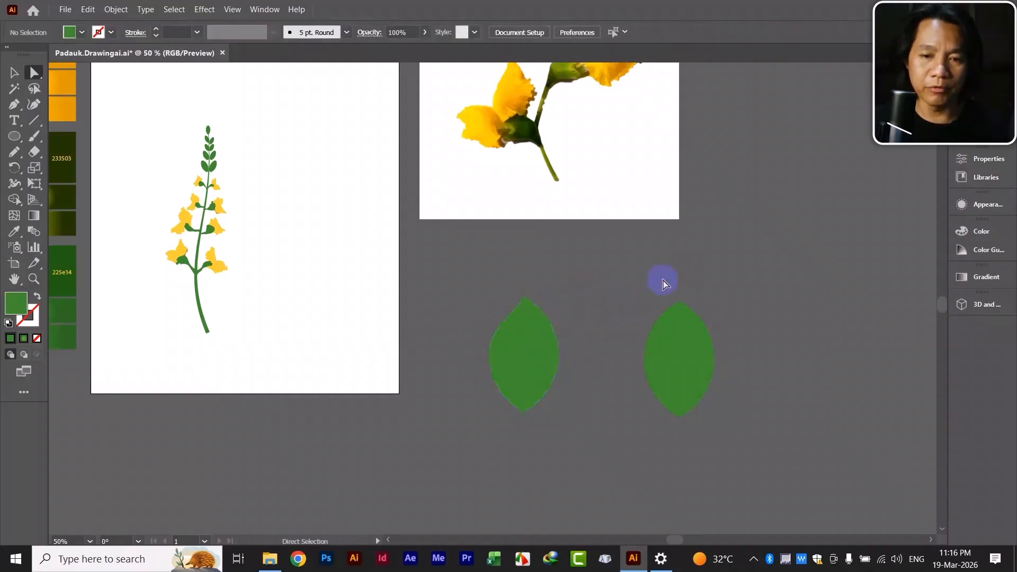
Reshape the upper-right edge of the right leaf to make it narrower, and move the left leaf slightly closer, level with it
click(680, 303)
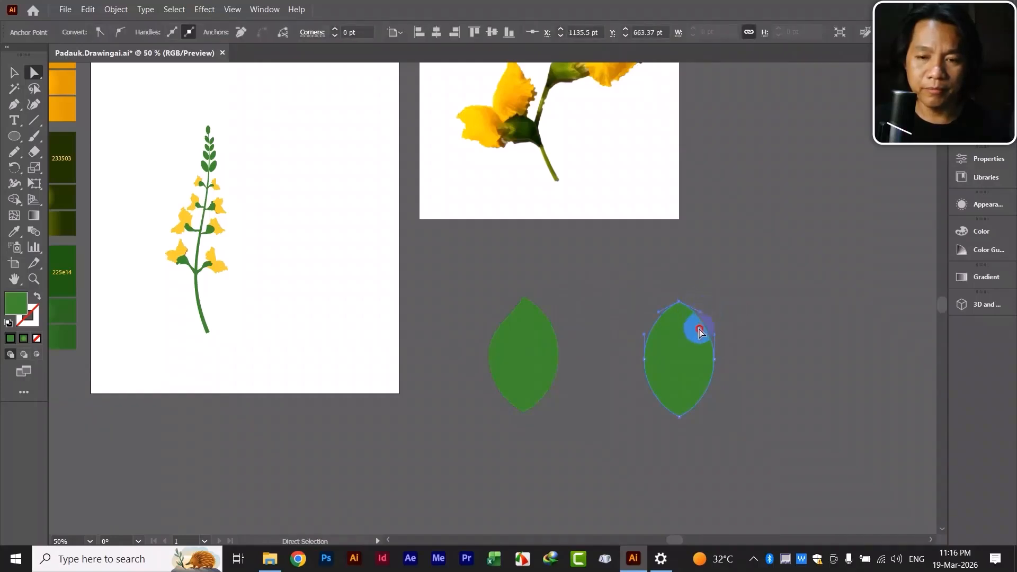
click(700, 316)
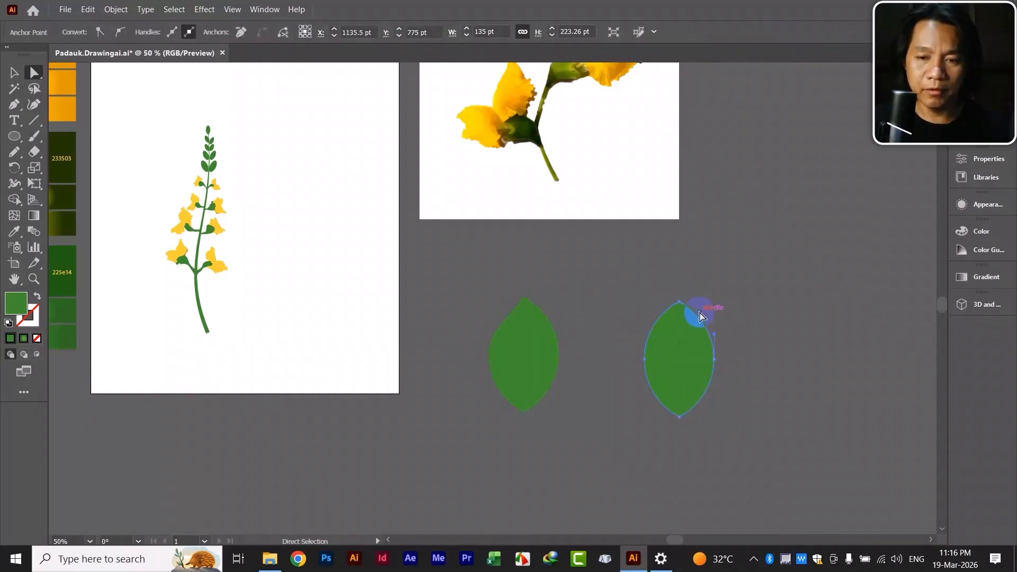
click(699, 316)
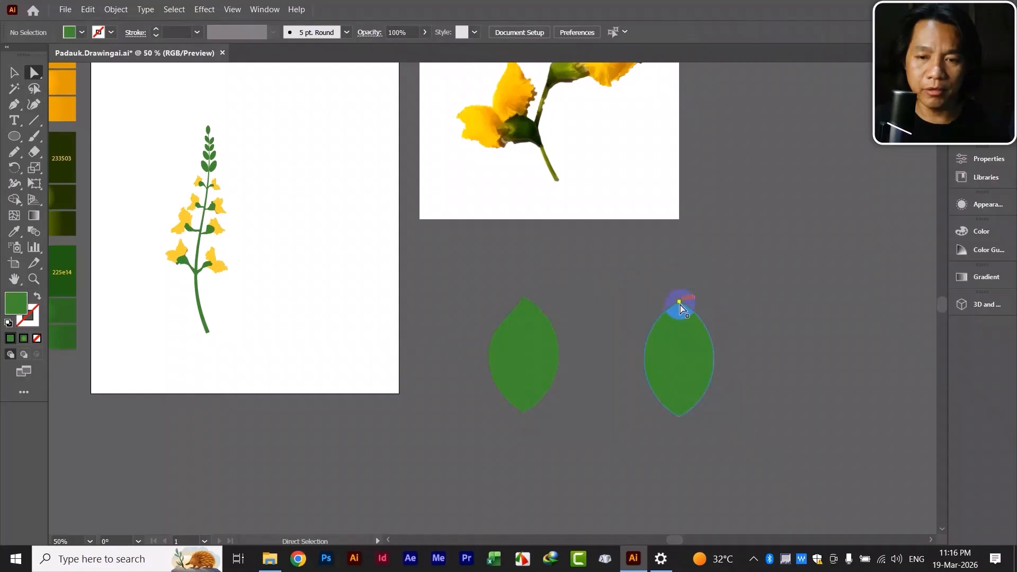
click(680, 306)
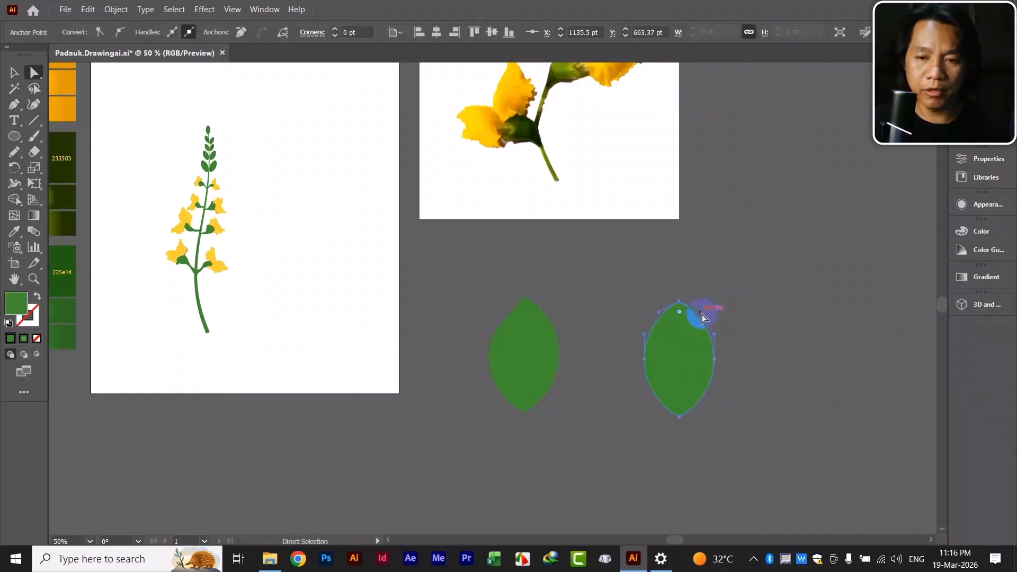
drag(702, 317, 706, 364)
click(740, 332)
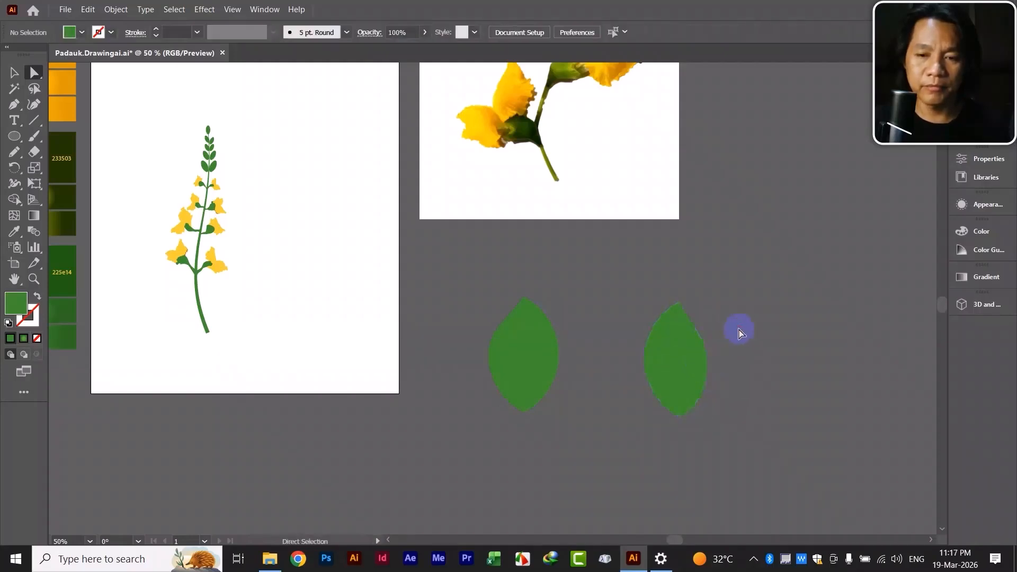
mouse_move(604, 313)
mouse_down()
mouse_move(595, 307)
mouse_move(611, 316)
mouse_up()
click(540, 253)
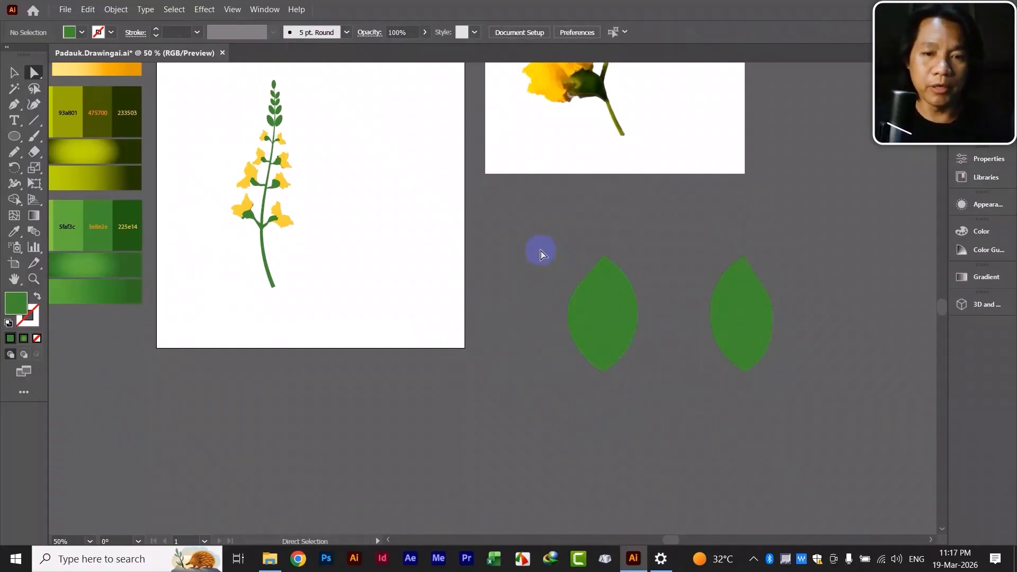
Set up the Pen tool with no fill and a green stroke
click(4, 105)
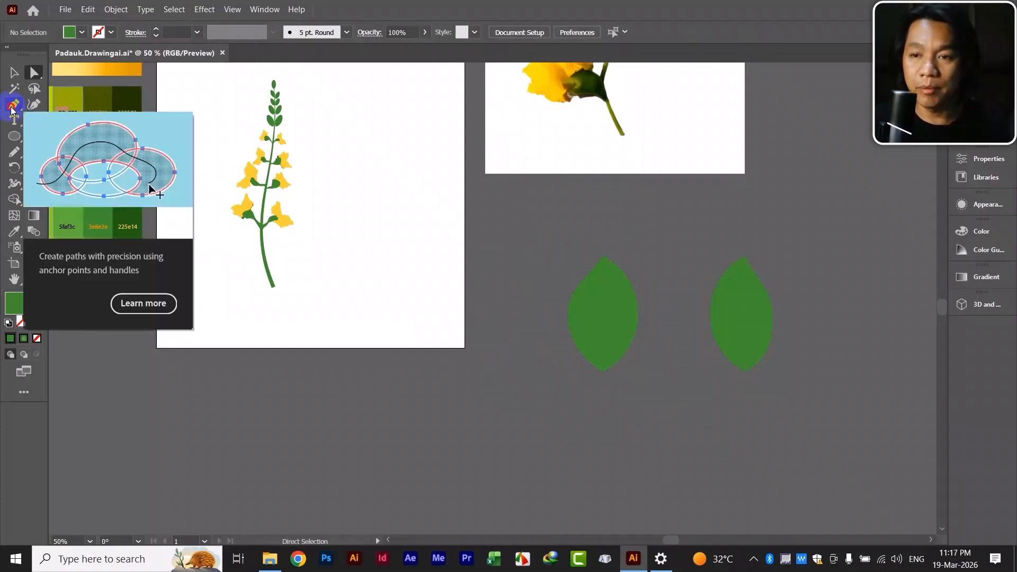
drag(639, 312, 633, 273)
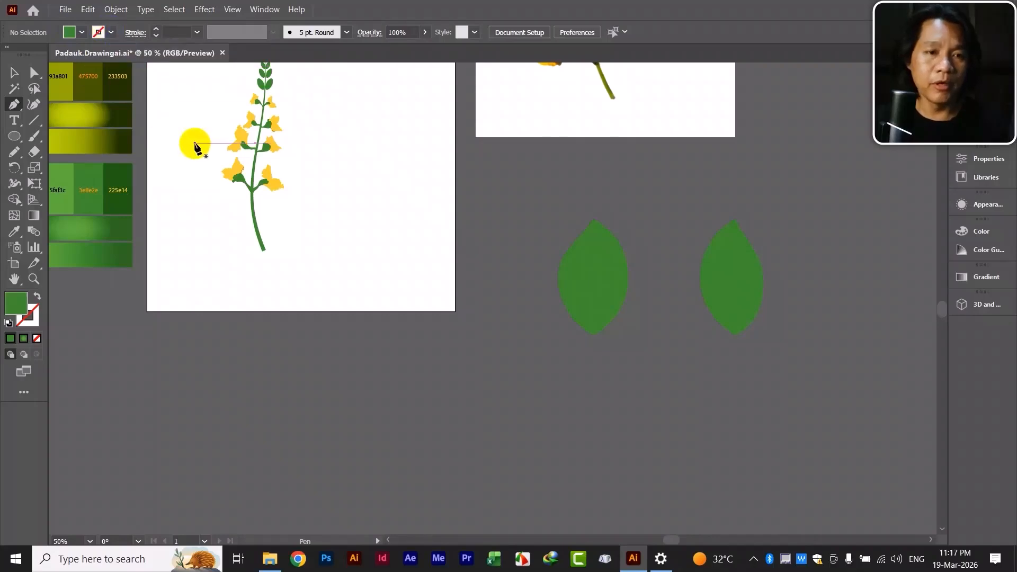
click(82, 32)
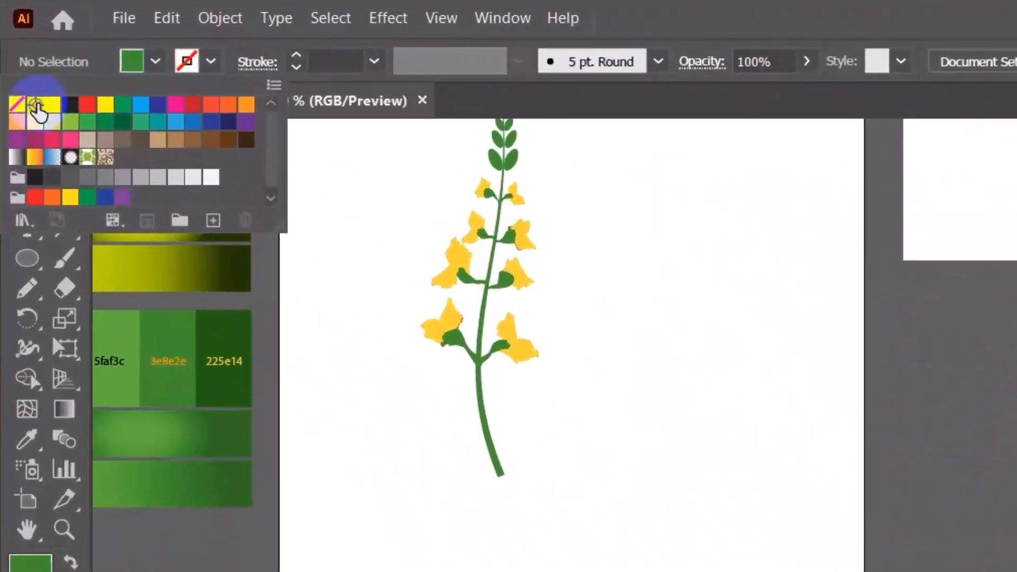
click(18, 107)
click(210, 69)
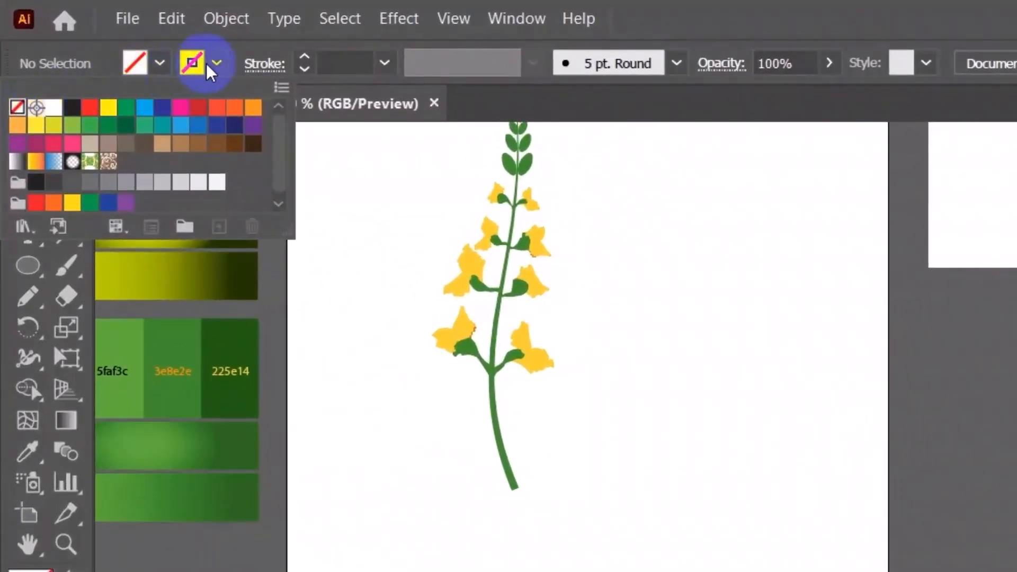
click(216, 64)
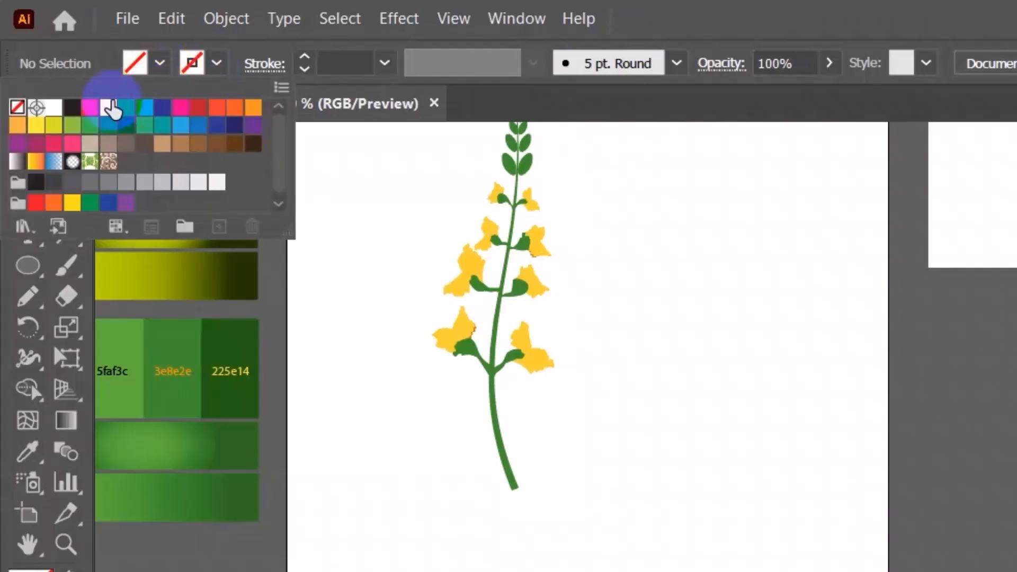
click(18, 107)
click(160, 63)
click(159, 63)
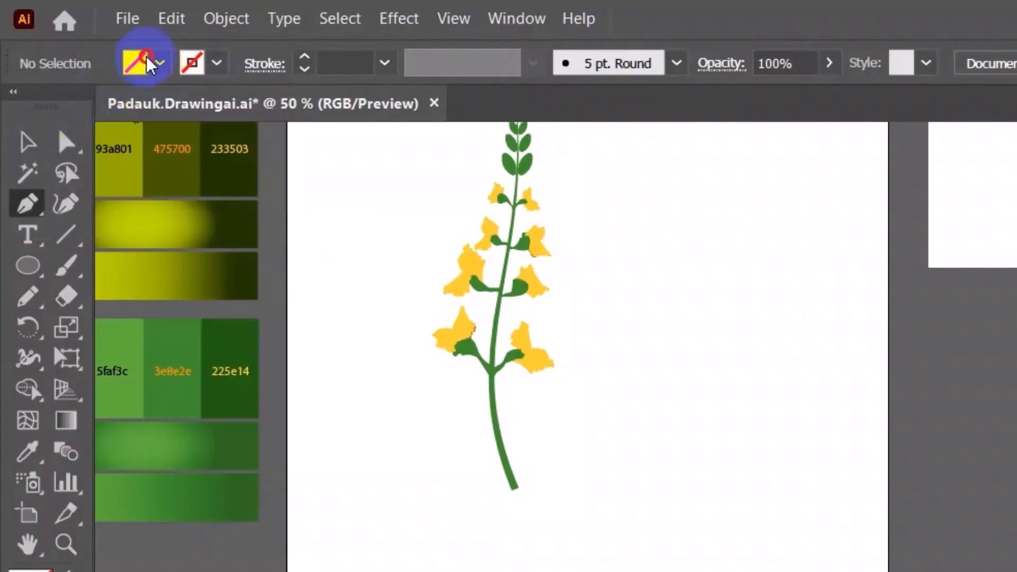
click(126, 104)
click(153, 63)
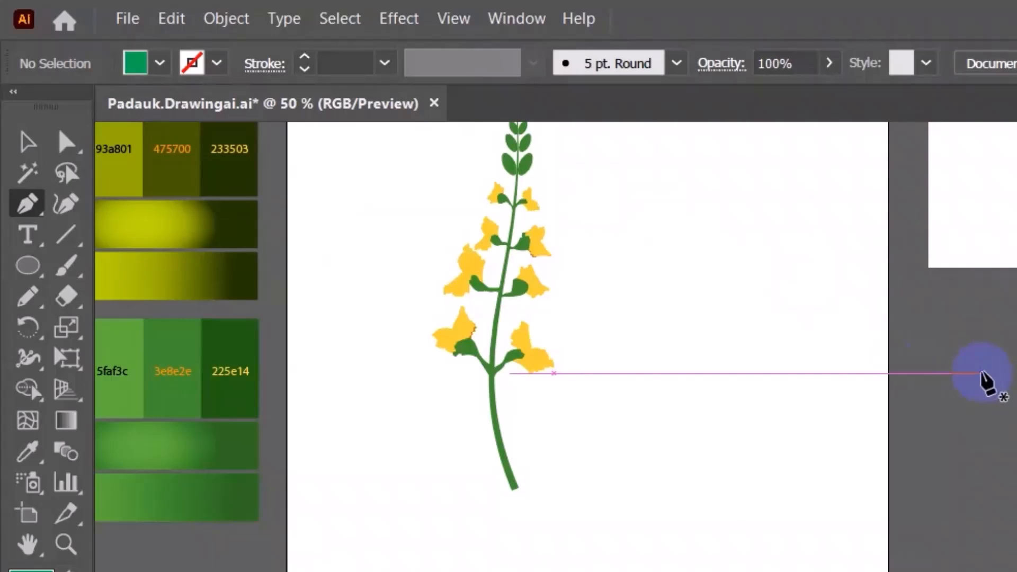
key(shift+x)
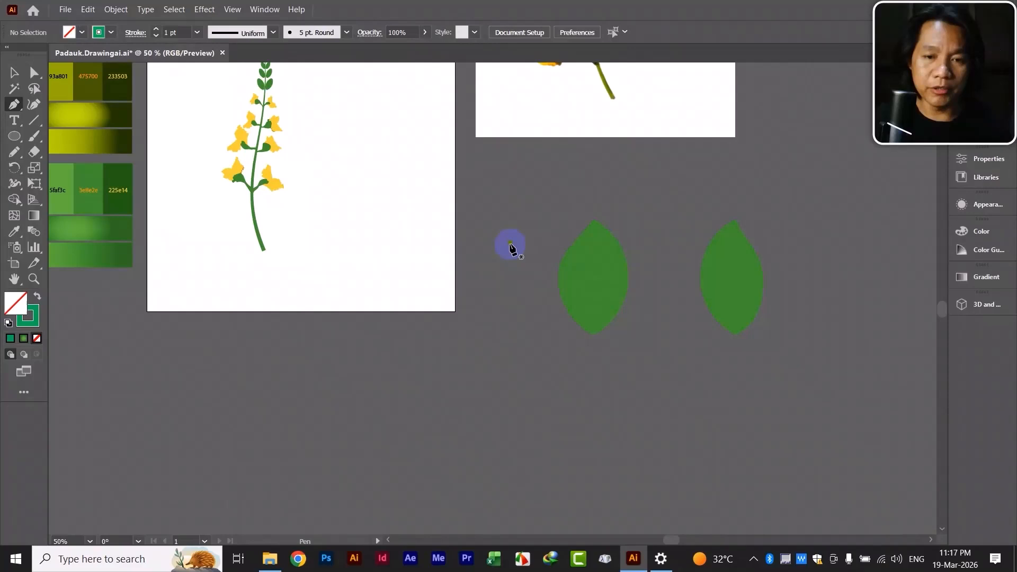
Draw a straight vertical line about 133 pt long beside the left leaf and move it a little closer to the leaf
click(993, 472)
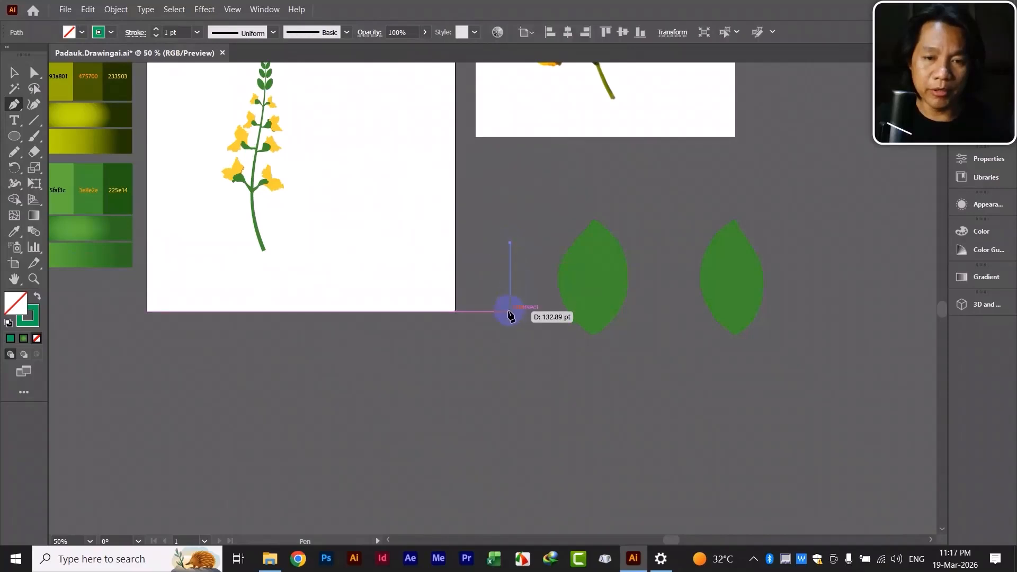
click(510, 312)
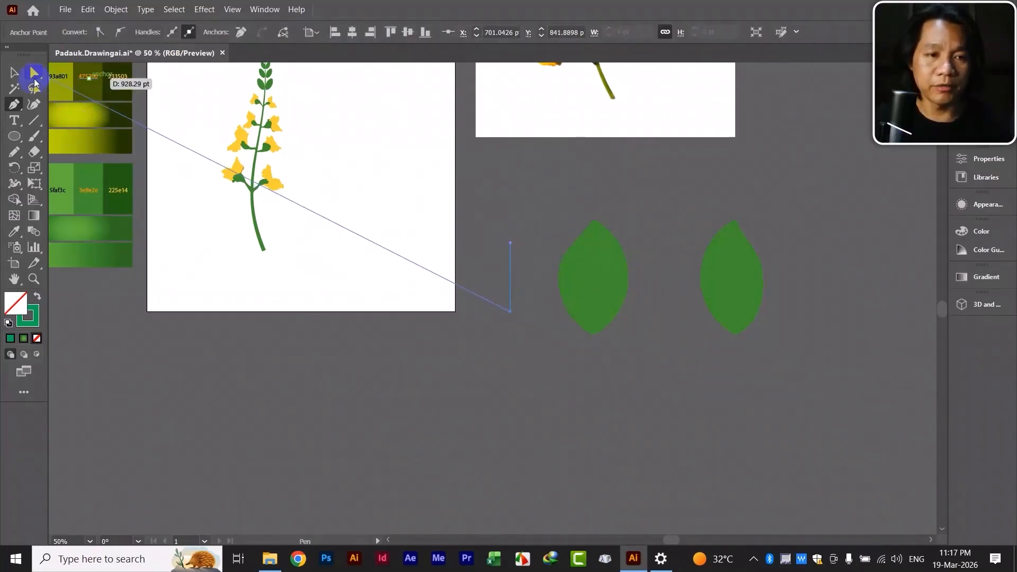
click(16, 73)
click(507, 279)
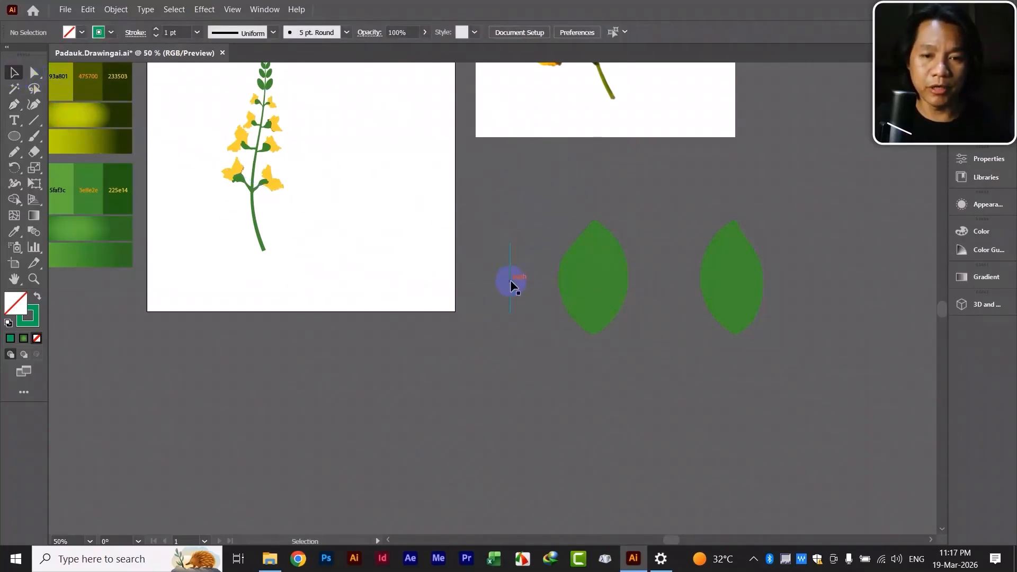
drag(510, 280, 529, 270)
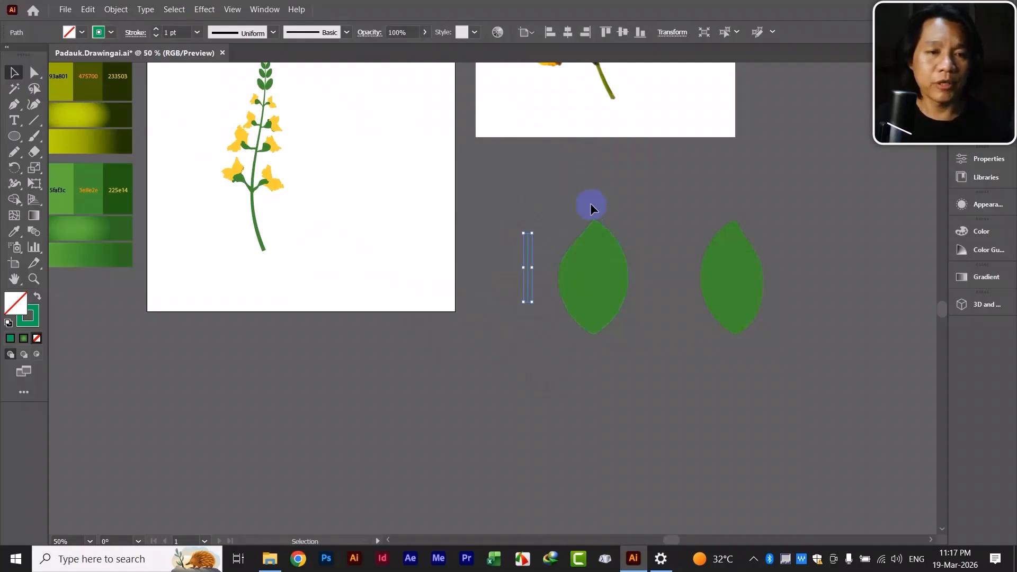
Apply the width profile tapered at both ends to the vertical line, and expand its appearance into a filled shape
click(274, 33)
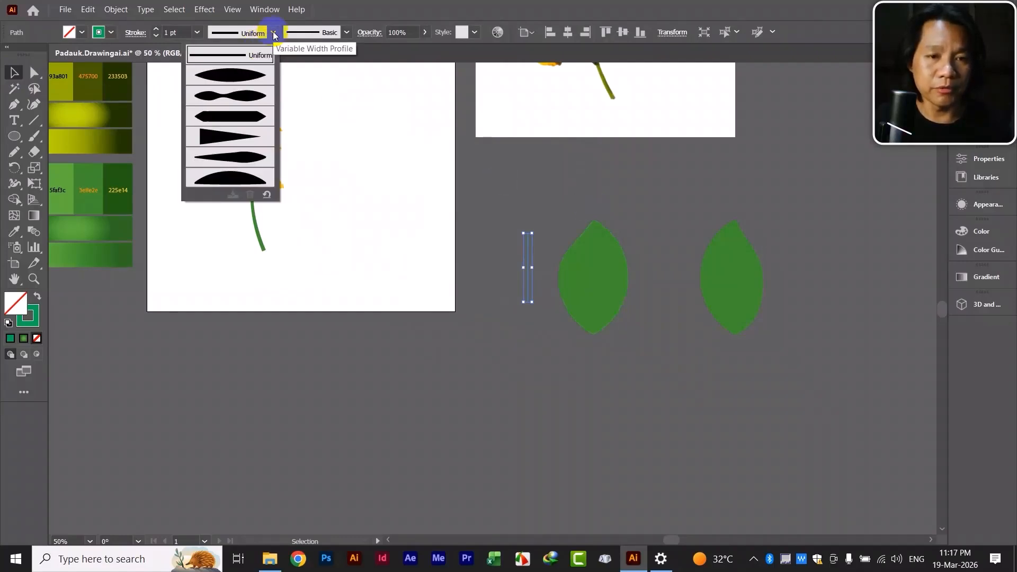
click(231, 75)
click(566, 203)
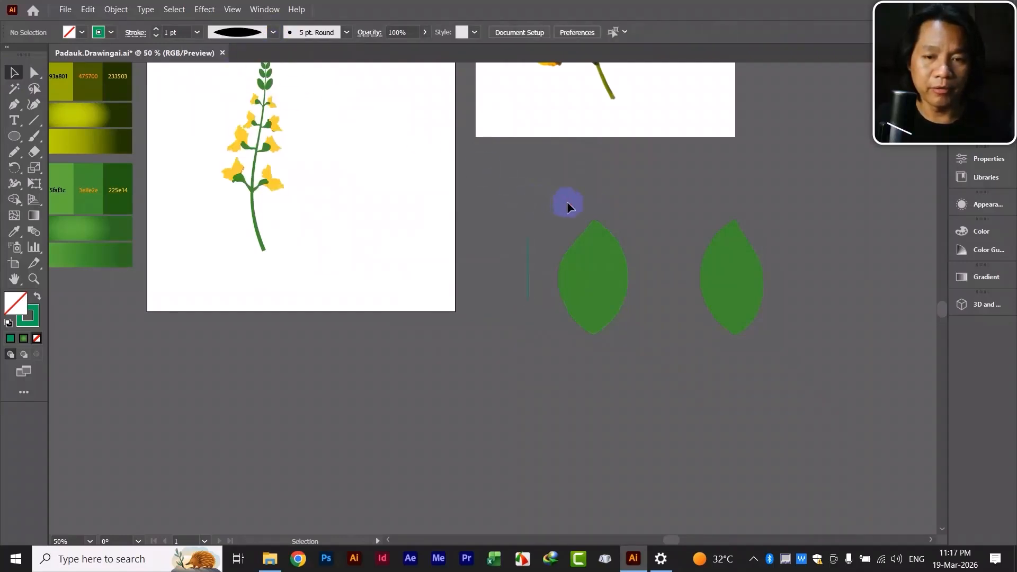
click(527, 272)
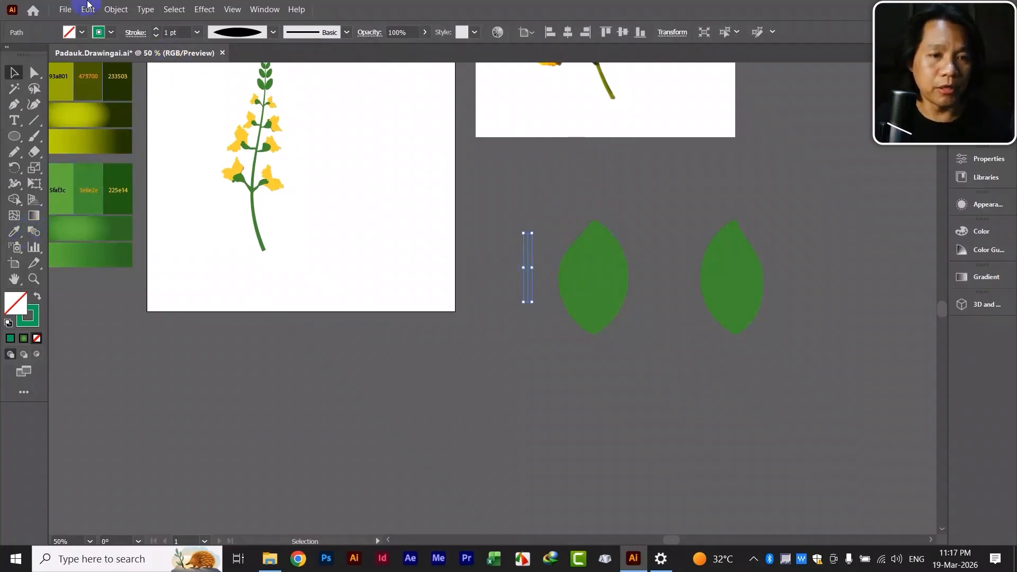
click(116, 10)
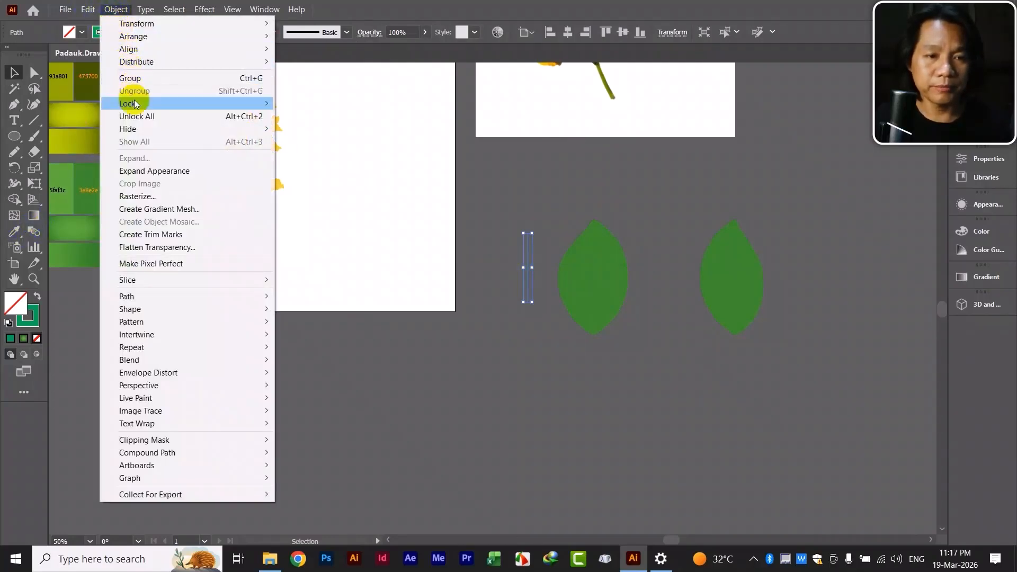
click(151, 171)
click(431, 193)
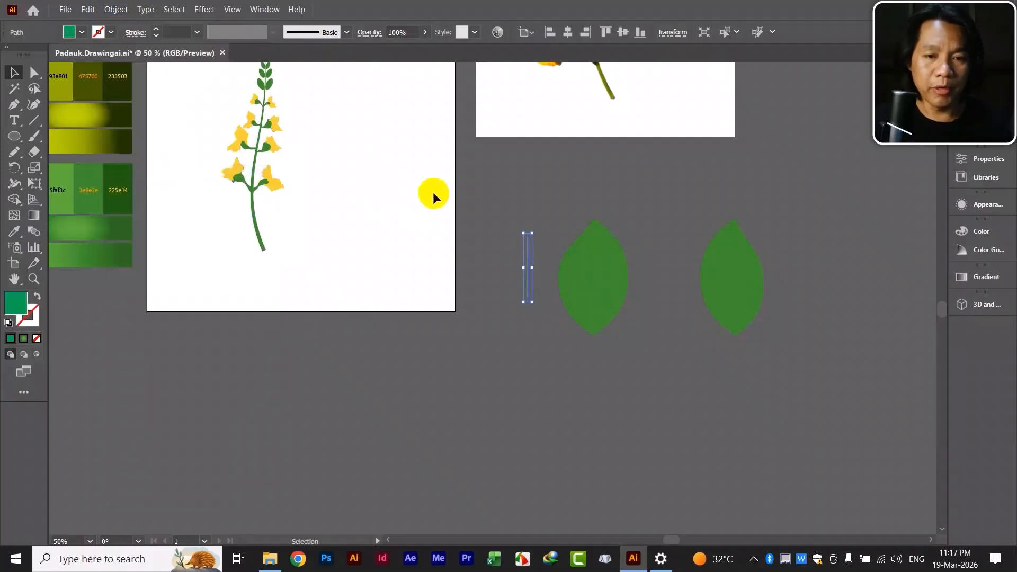
Fill the expanded line with the yellow-green bed700 colour sampled from the palette using the Eyedropper
click(527, 266)
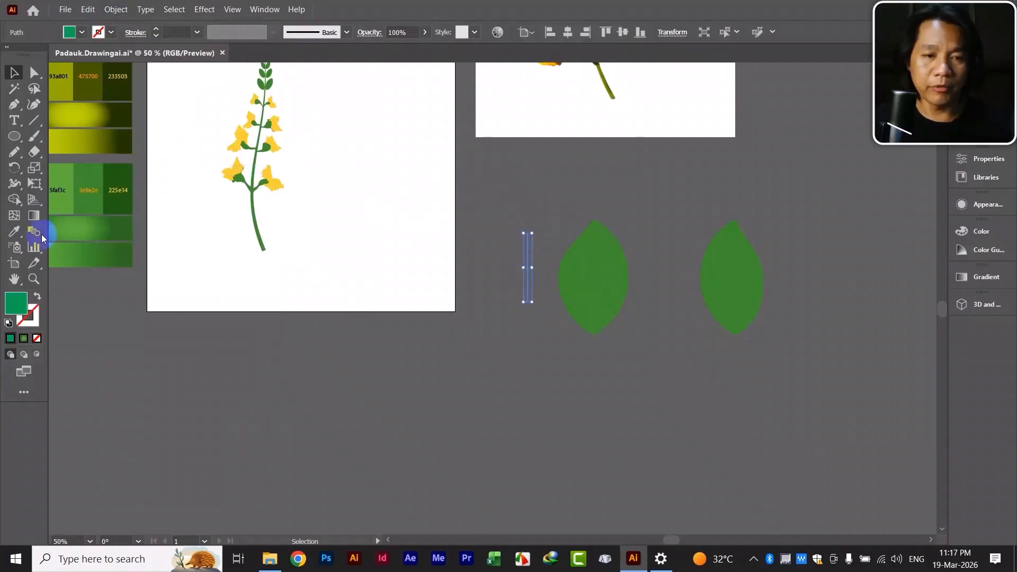
click(14, 233)
drag(165, 223, 302, 268)
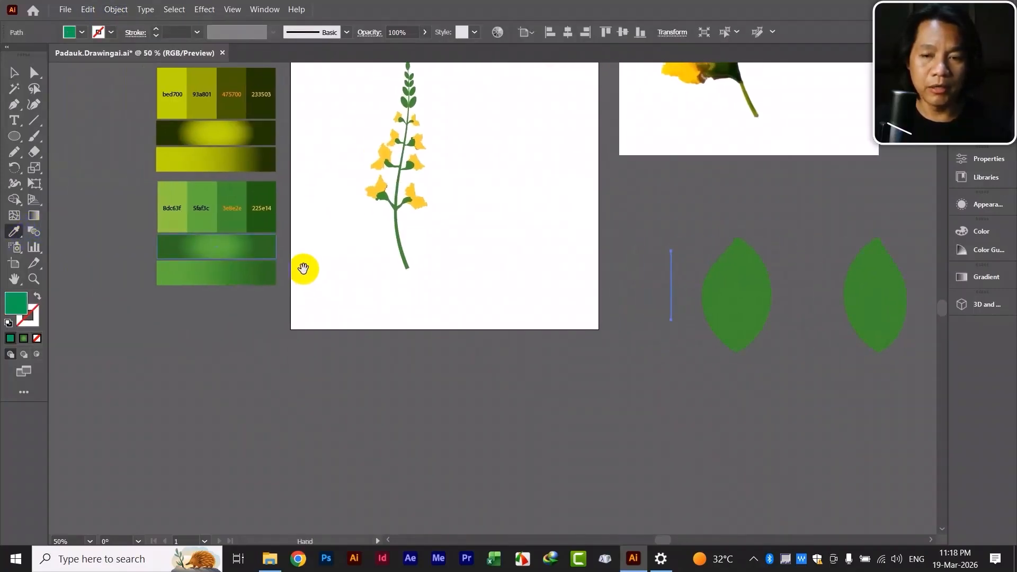
click(217, 158)
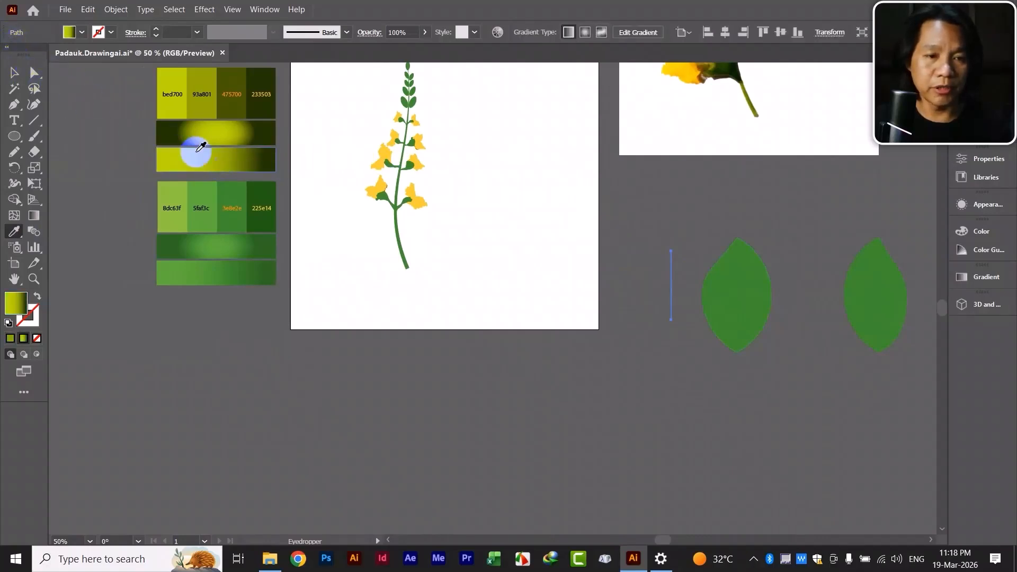
click(165, 82)
click(14, 72)
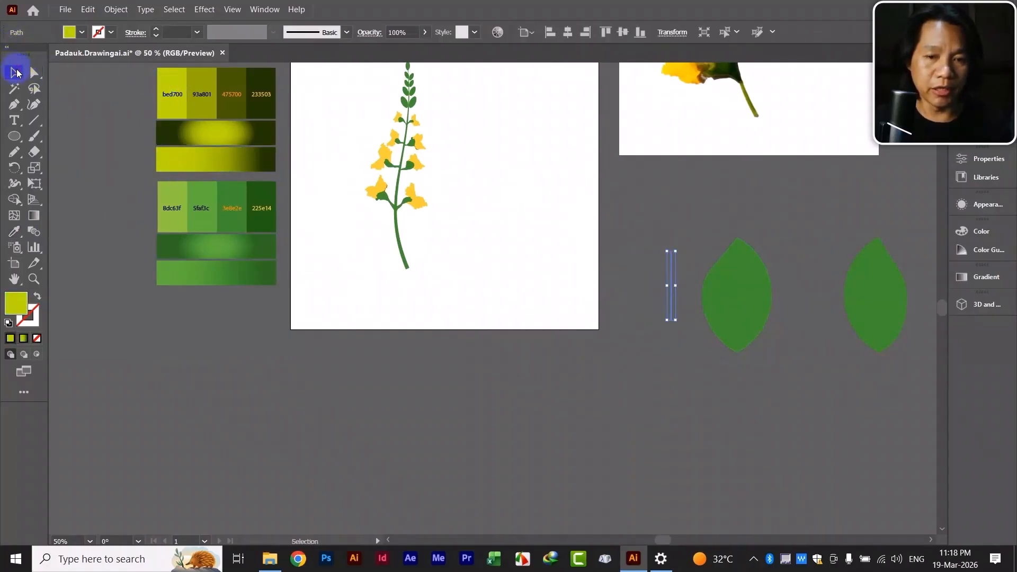
click(684, 419)
Move the yellow-green line onto the vertical centre of the left leaf as its midrib
drag(765, 405, 592, 417)
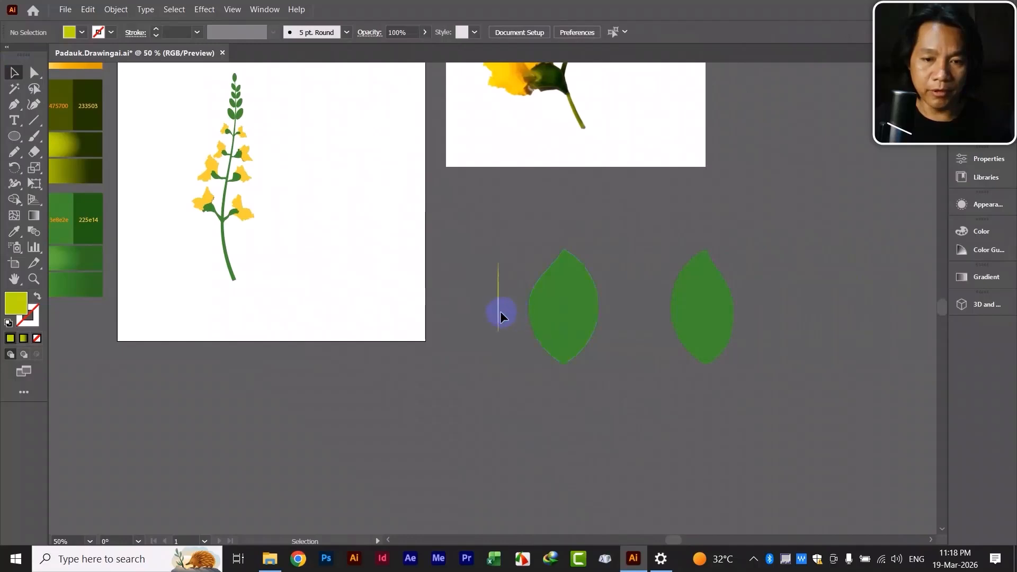
drag(496, 311, 564, 331)
click(644, 388)
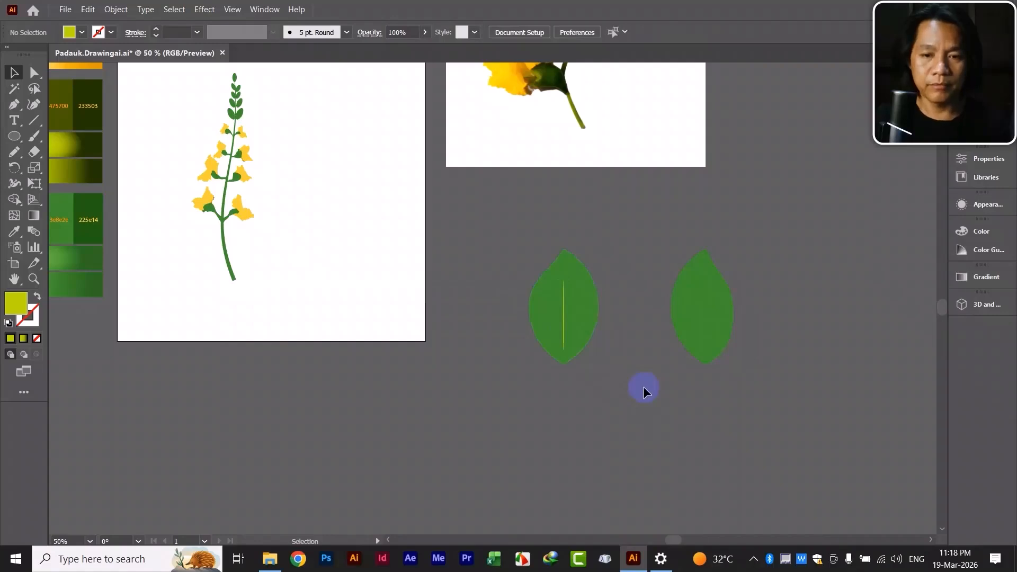
click(592, 329)
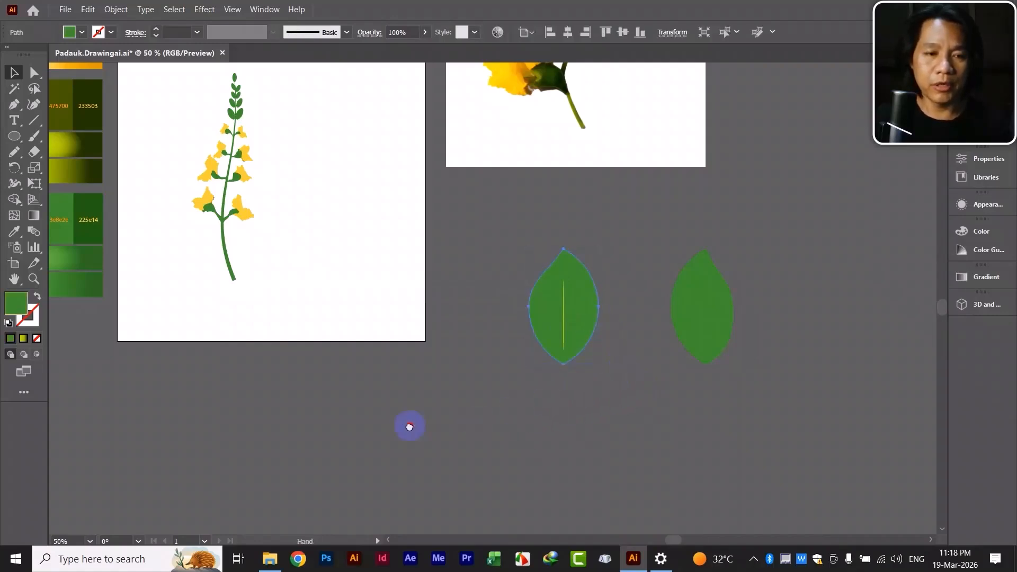
Fill the left leaf with the dark green 225e14 sampled from the palette using the Eyedropper
scroll(409, 424, left, 3)
scroll(408, 424, down, 1)
key(i)
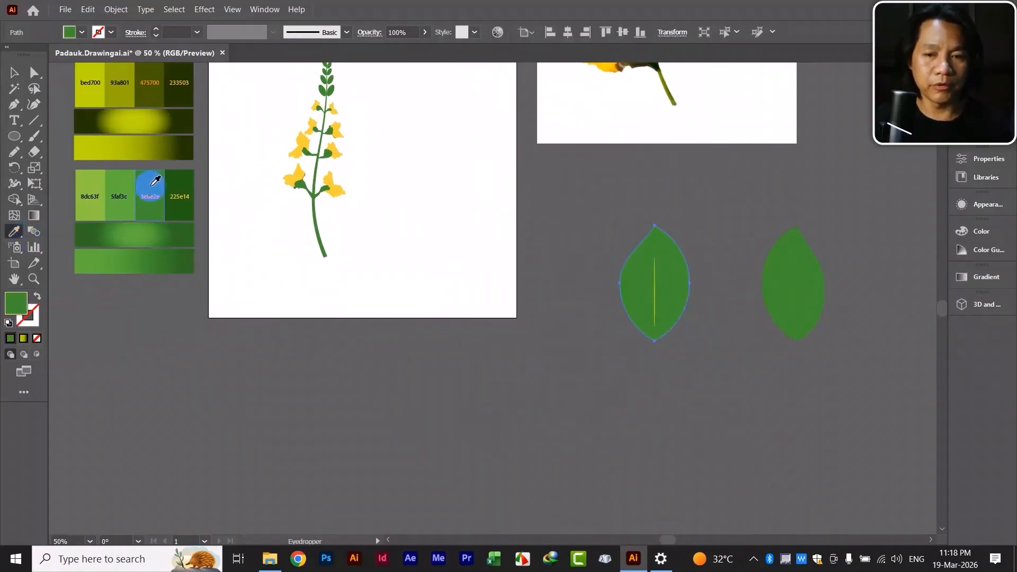
click(178, 181)
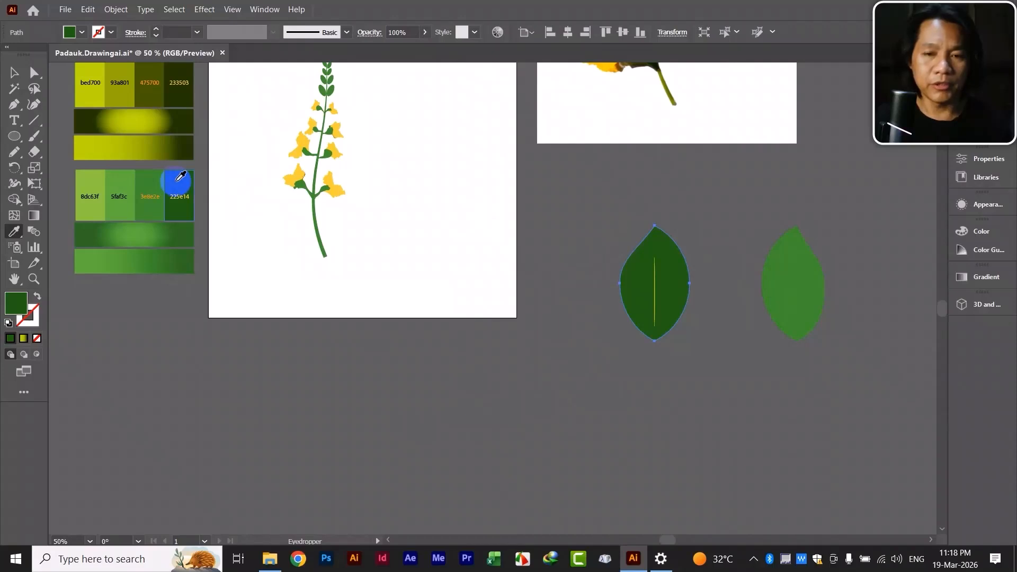
click(14, 73)
click(521, 374)
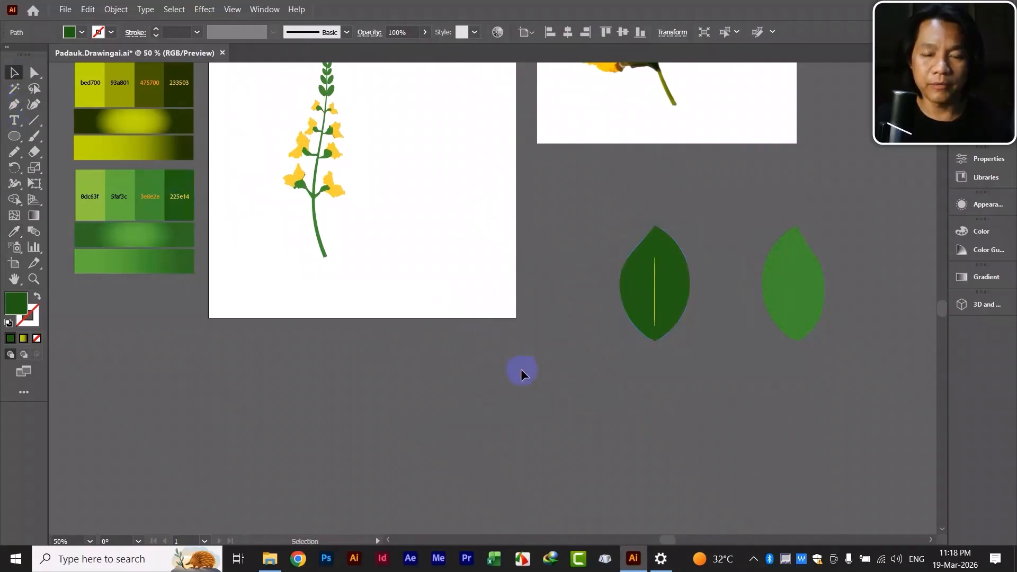
Copy the yellow-green midrib from the left leaf onto the vertical centre of the right leaf
click(671, 314)
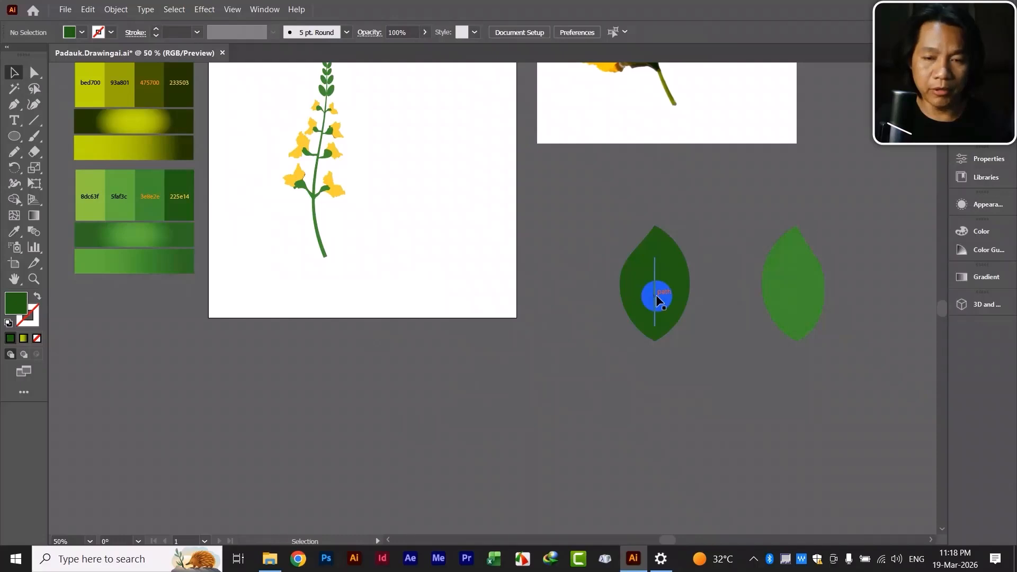
drag(656, 295, 794, 293)
click(743, 339)
Fill the right leaf with the same dark green as the left leaf using the Eyedropper
click(812, 306)
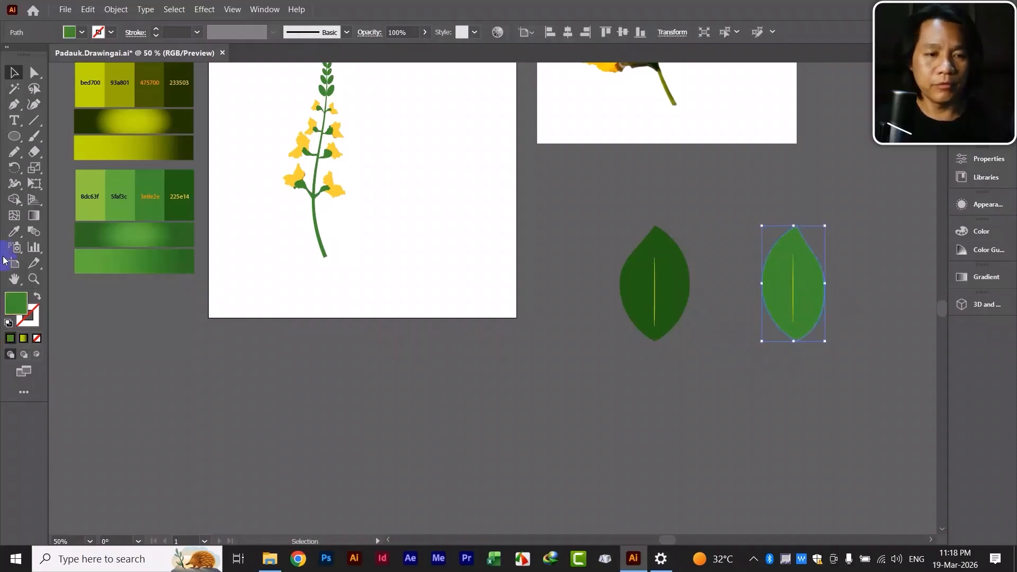
click(13, 234)
click(661, 236)
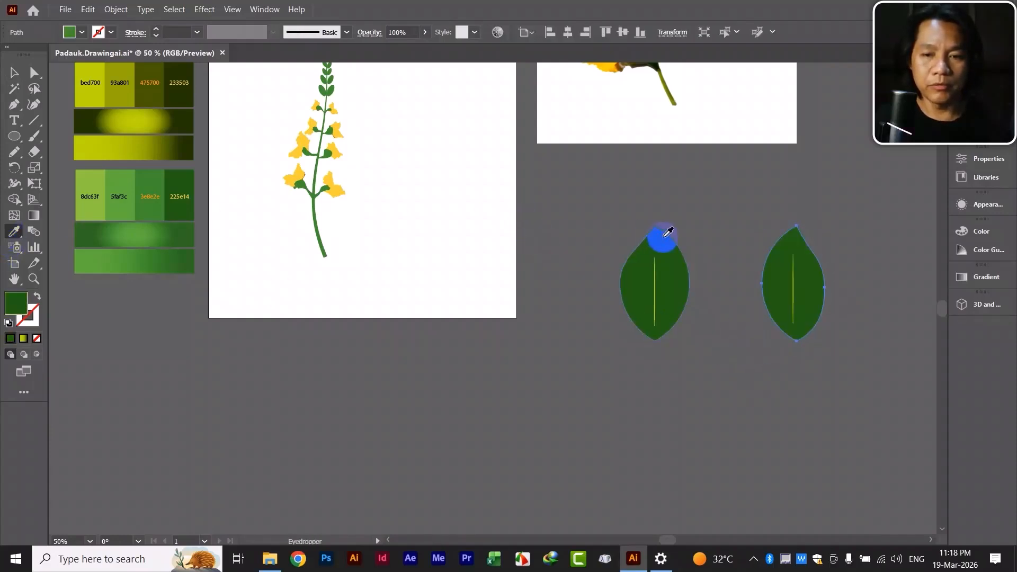
click(102, 123)
click(14, 73)
click(809, 345)
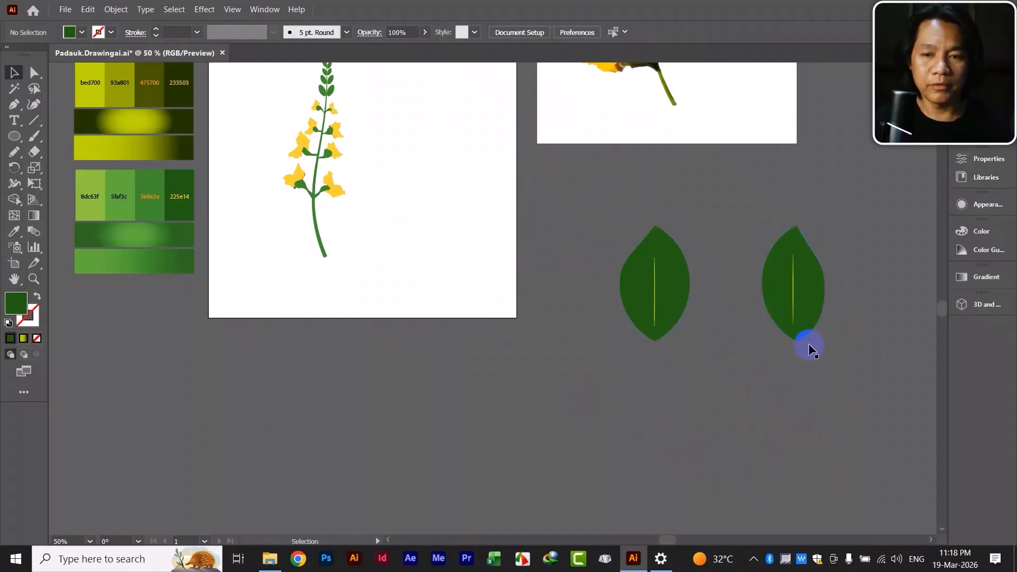
Move the left leaf and its midrib onto the artboard, shrink and tilt them, and attach them to the right side of the lower stem
drag(556, 378, 604, 418)
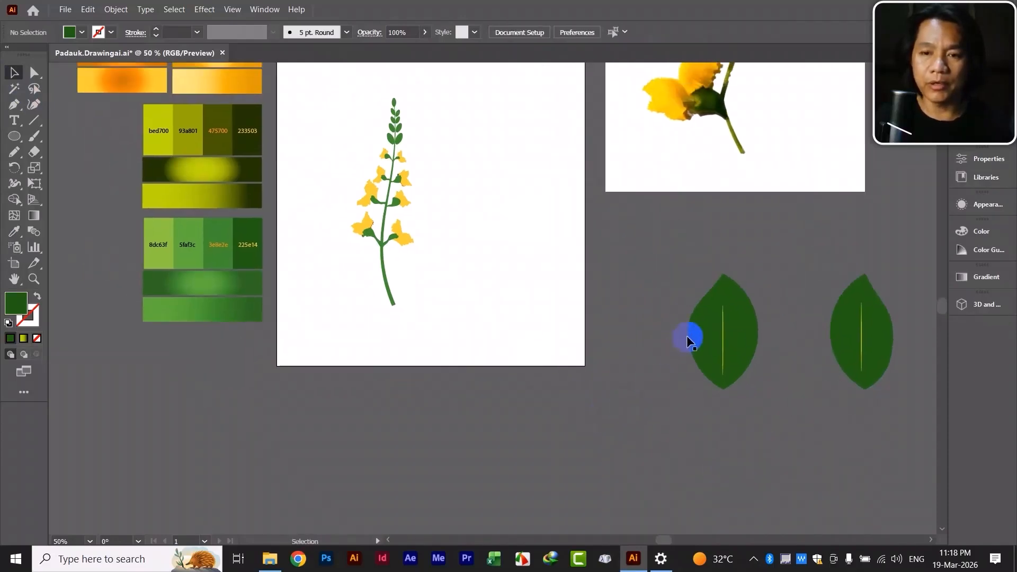
drag(754, 370, 541, 275)
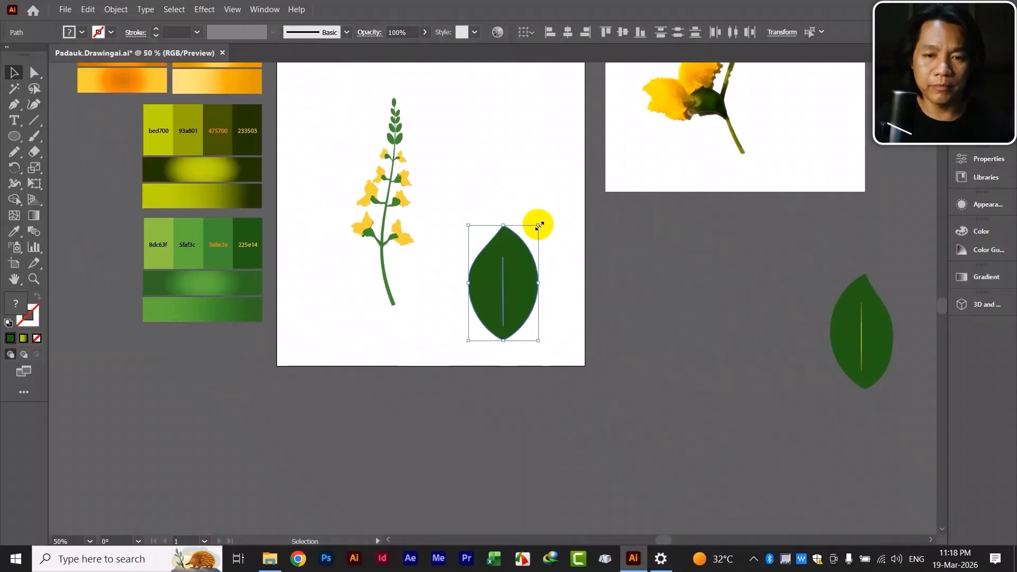
drag(539, 226, 465, 258)
click(465, 269)
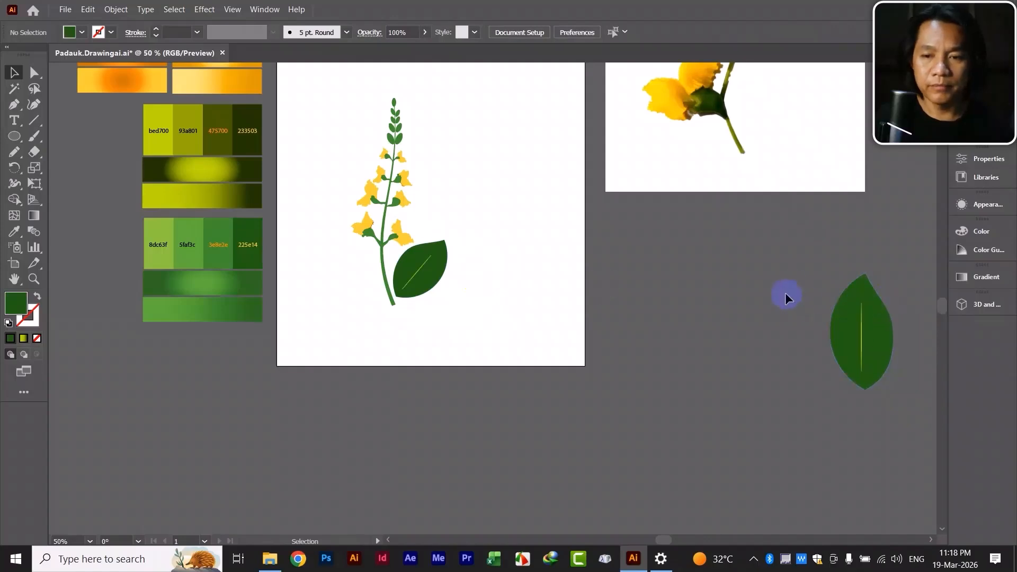
Move the remaining leaf with its midrib to the left side of the lower stem, scaled down and tilted outward
drag(876, 344, 363, 305)
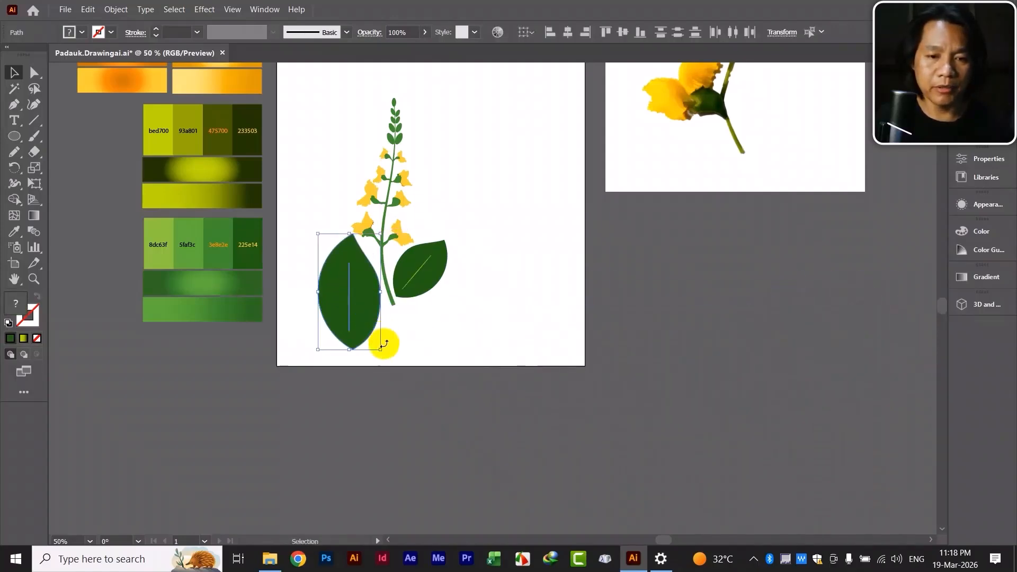
drag(380, 348, 367, 268)
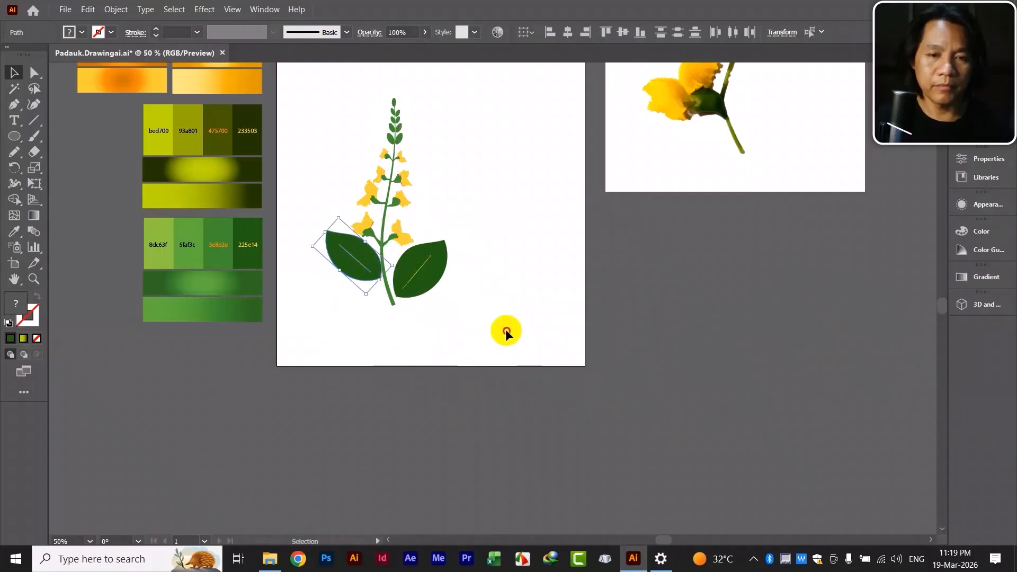
click(502, 330)
scroll(502, 330, up, 1)
scroll(502, 329, left, 1)
Rotate the leaf on the right side of the stem slightly clockwise and nudge its base against the stem
mouse_move(483, 304)
mouse_down()
mouse_move(470, 296)
mouse_move(484, 306)
mouse_up()
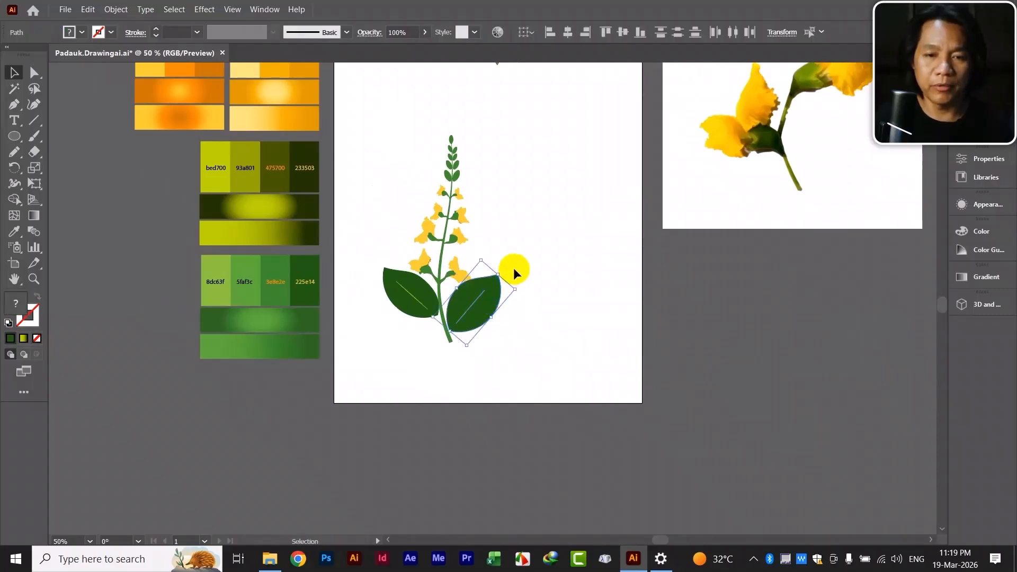
drag(502, 272, 487, 300)
click(539, 352)
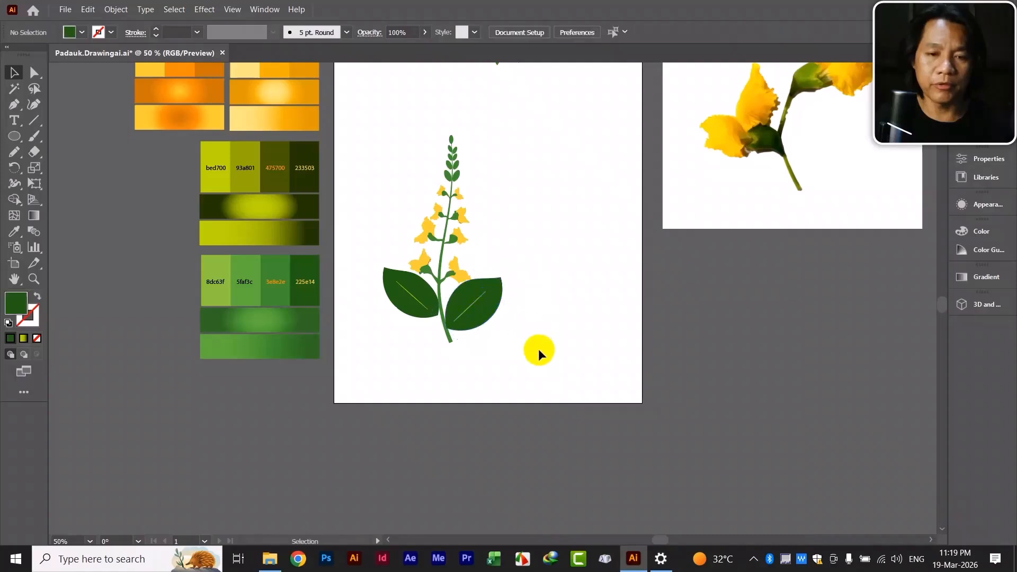
Rotate the leaf on the left side of the stem to a flatter angle and reposition its base at the stem
mouse_move(372, 271)
mouse_down()
mouse_move(396, 305)
mouse_move(372, 272)
mouse_up()
drag(422, 292, 422, 295)
drag(369, 288, 358, 296)
drag(408, 291, 408, 299)
click(420, 344)
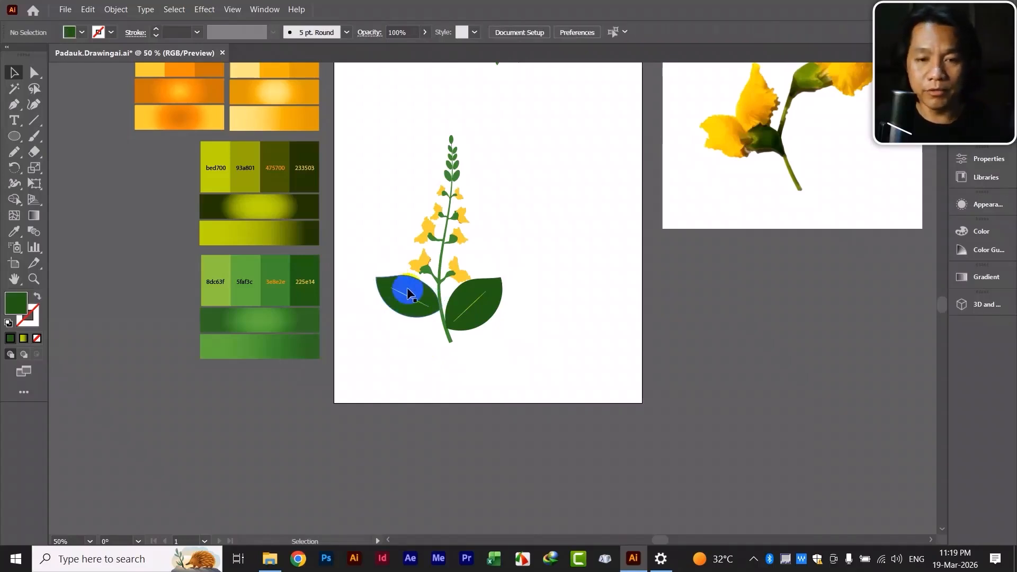
Select the whole branch with its flowers, buds and leaves and move it toward the artboard's horizontal centre, slightly higher
drag(460, 355, 478, 363)
drag(397, 159, 469, 251)
key(ctrl+z)
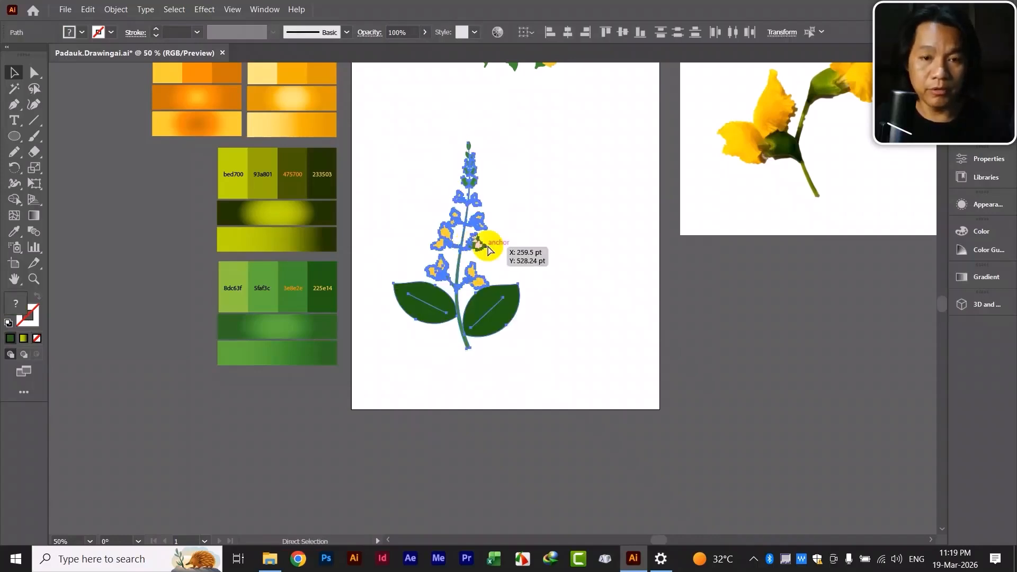
click(556, 182)
drag(402, 125, 562, 364)
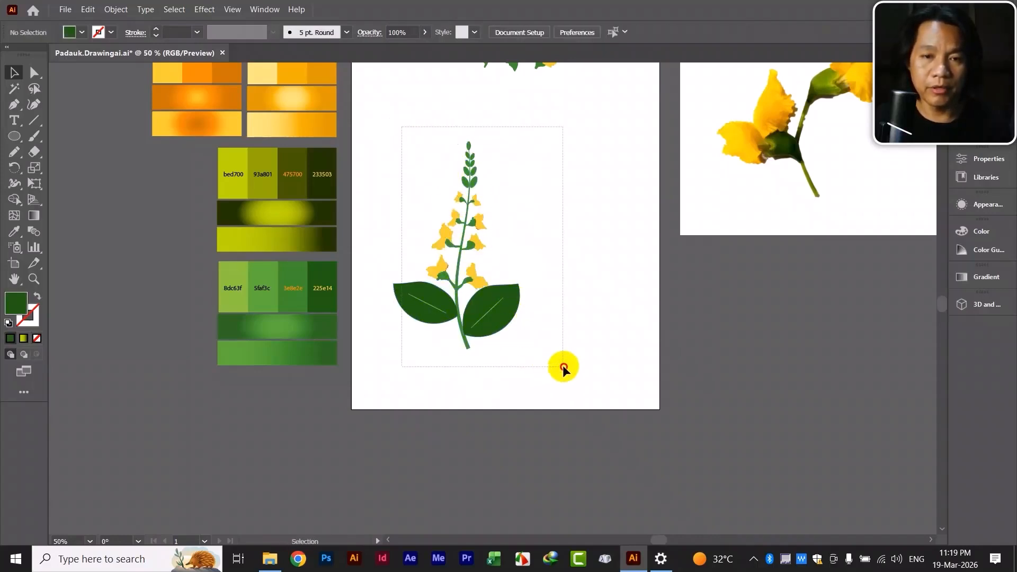
drag(511, 332, 554, 316)
click(621, 203)
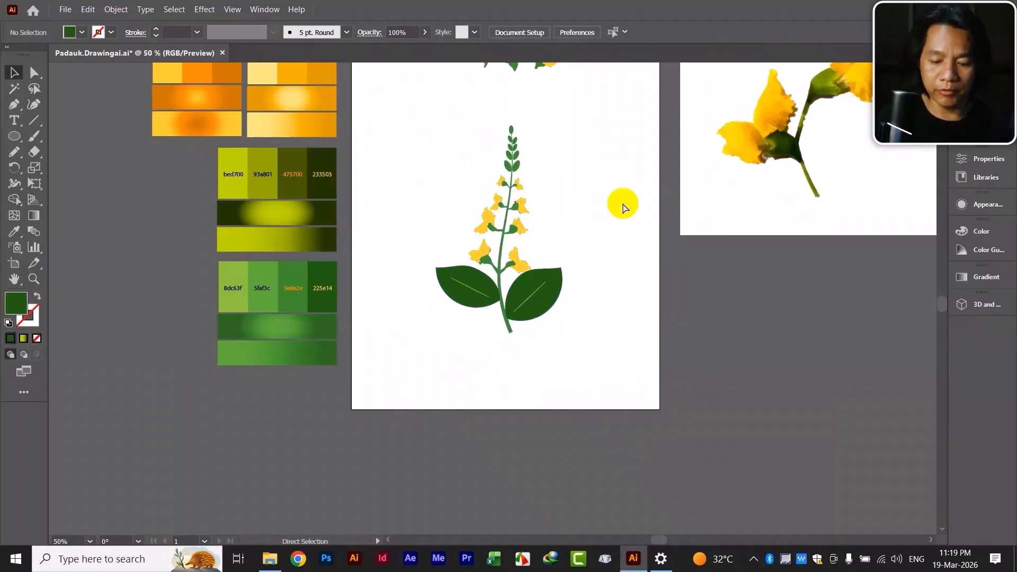
Examine the assembled branch up close, from the leaves to the flowers and the buds at the tip
key(ctrl+plus)
key(ctrl+plus)
key(ctrl+plus)
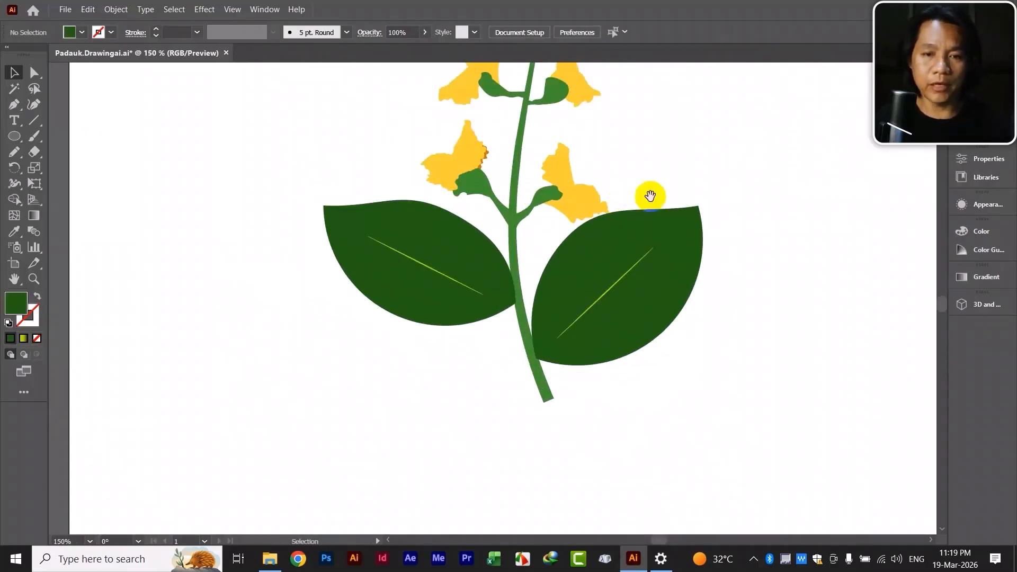
drag(647, 198, 570, 336)
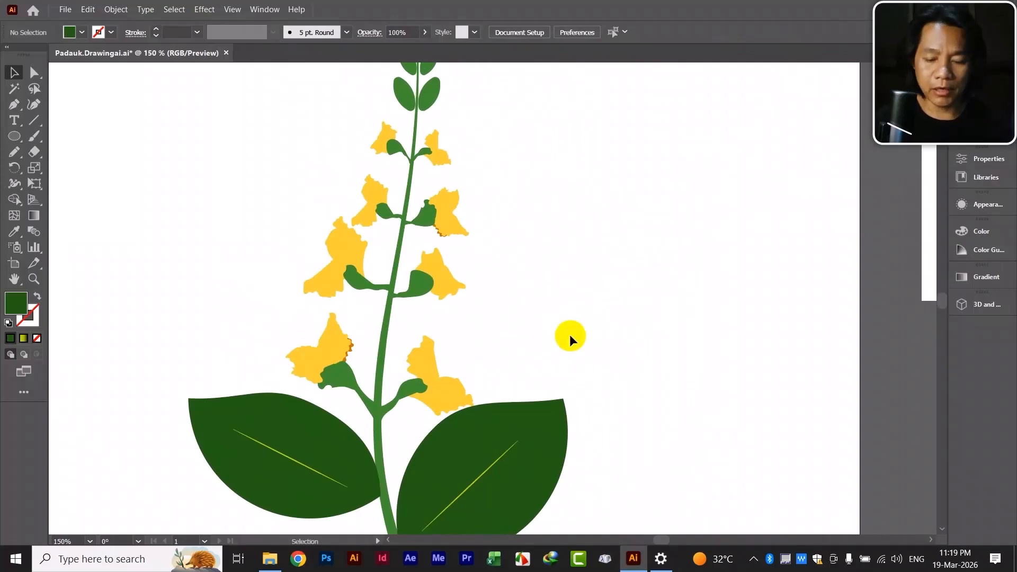
key(ctrl+minus)
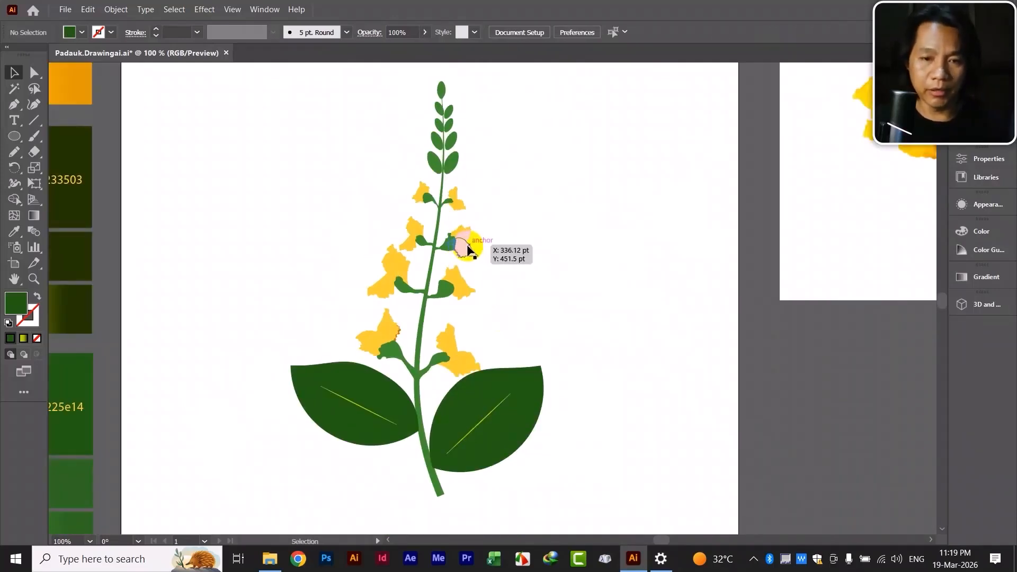
key(ctrl+minus)
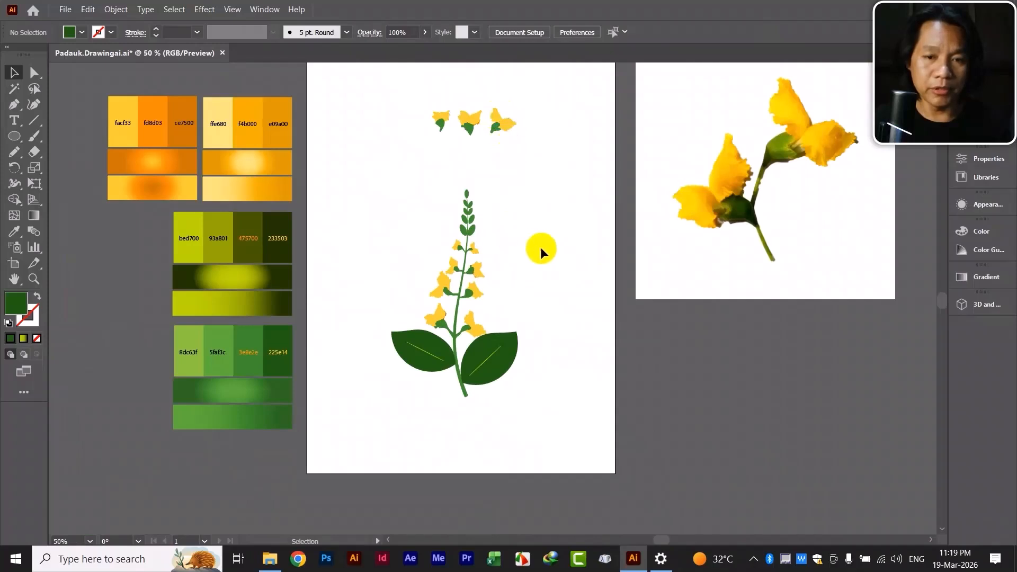
scroll(540, 247, right, 1)
Place a copy of the complete branch outside the artboard, below and to the right of the reference photo
drag(365, 199, 405, 317)
key(ctrl+z)
click(382, 246)
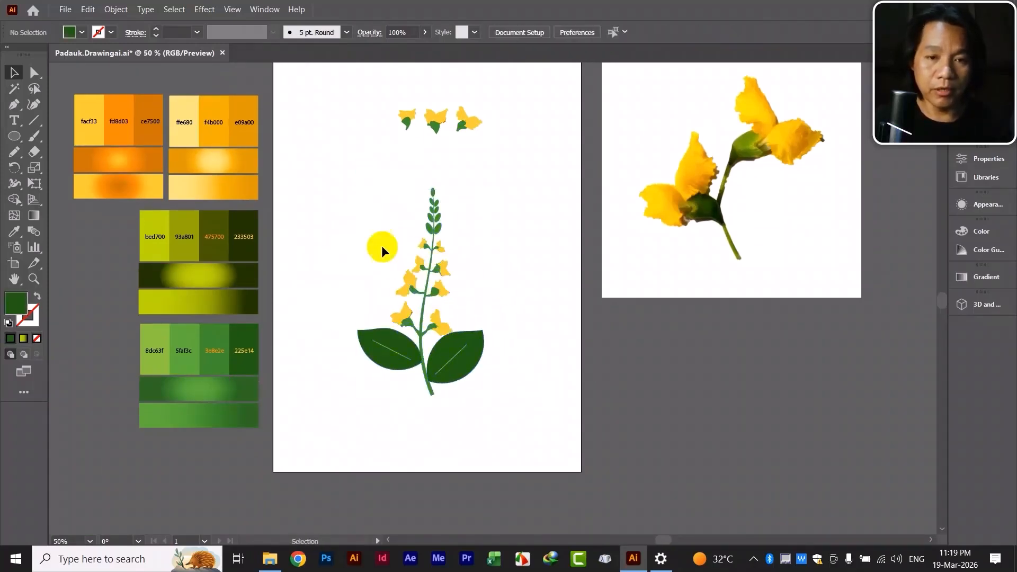
drag(389, 232, 445, 393)
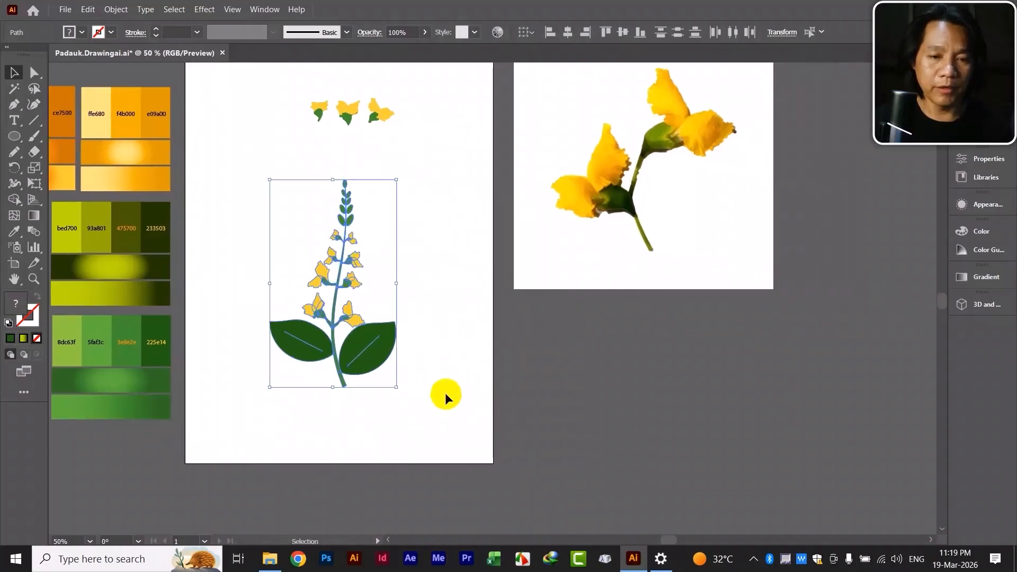
drag(372, 352, 845, 431)
click(376, 395)
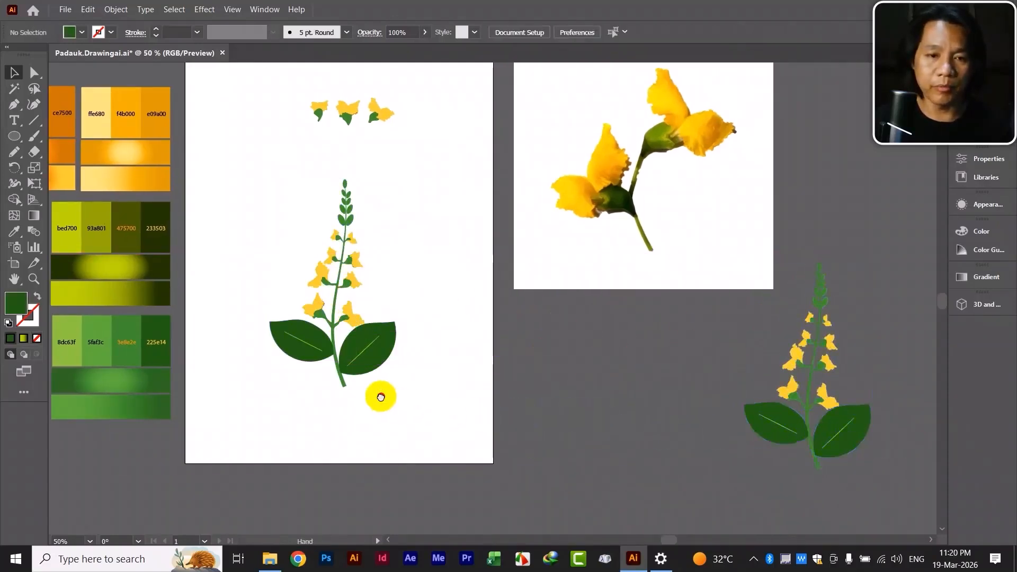
Fill the main stem of the branch on the artboard with the green linear gradient sampled from the palette
drag(376, 395, 456, 418)
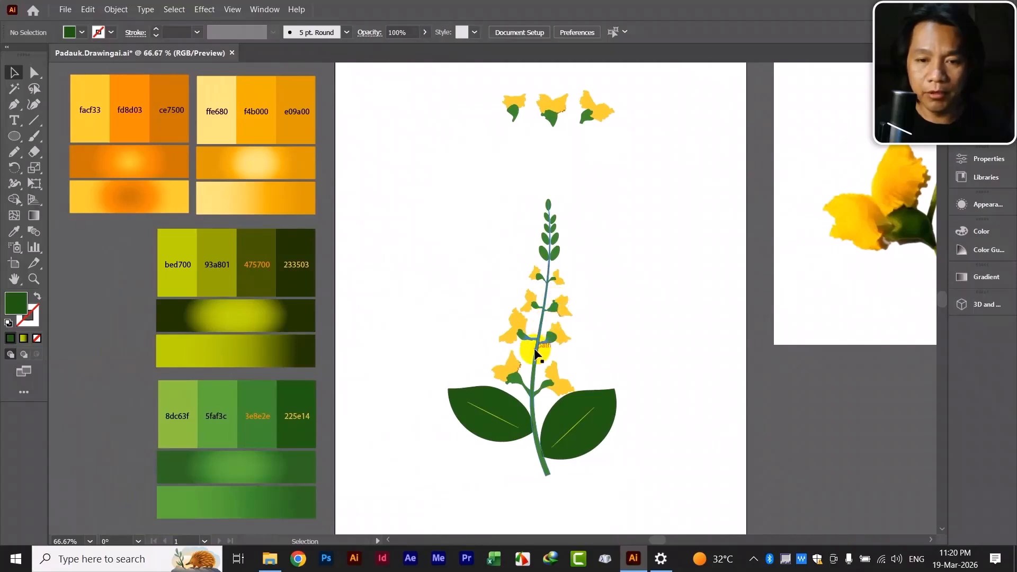
click(535, 359)
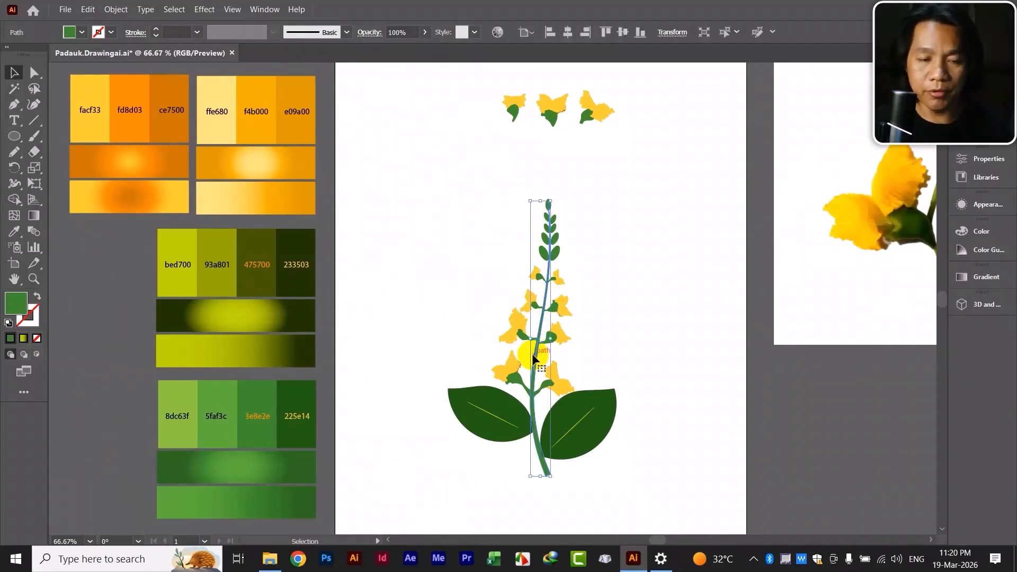
click(15, 239)
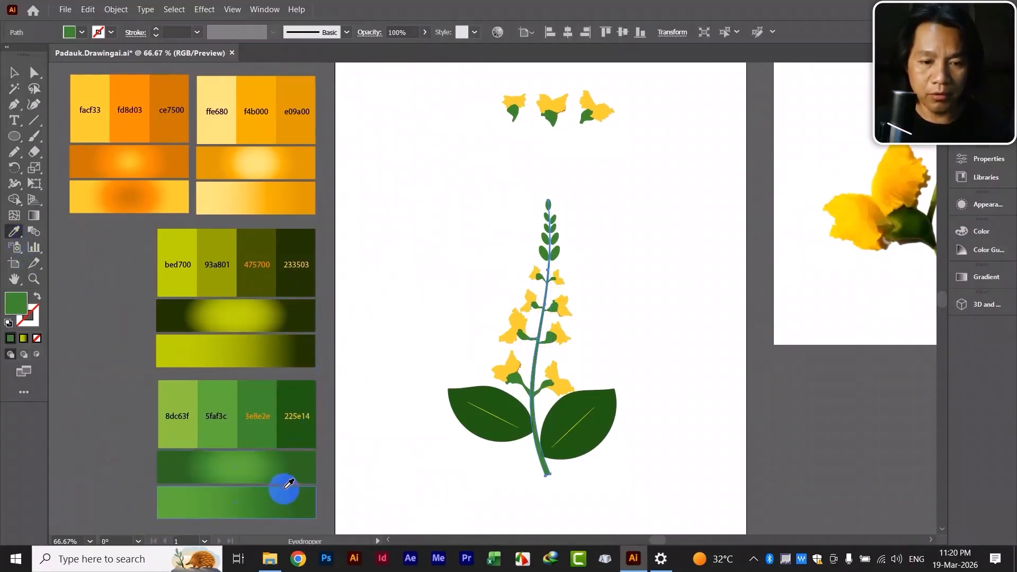
click(283, 490)
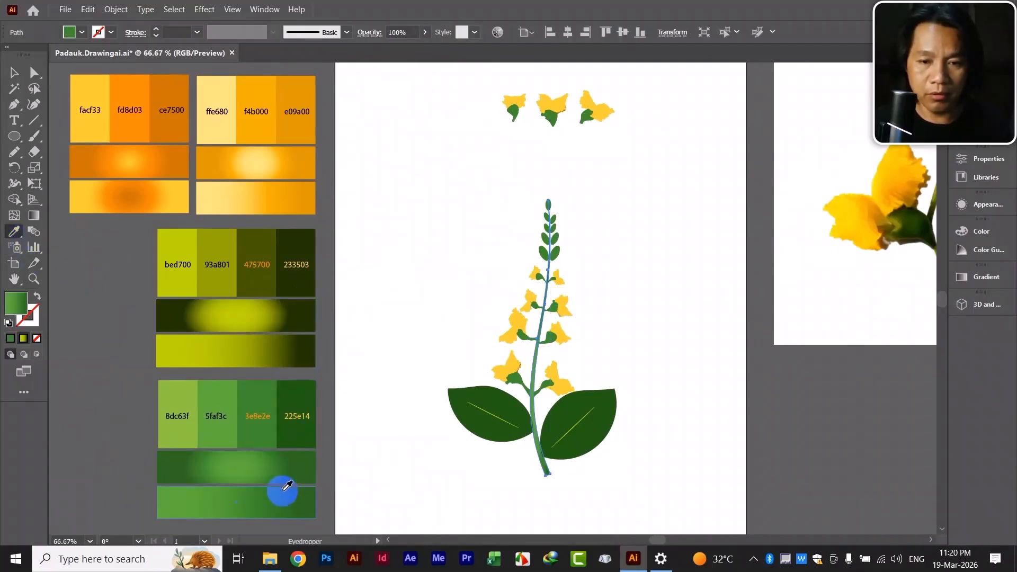
click(14, 88)
click(677, 261)
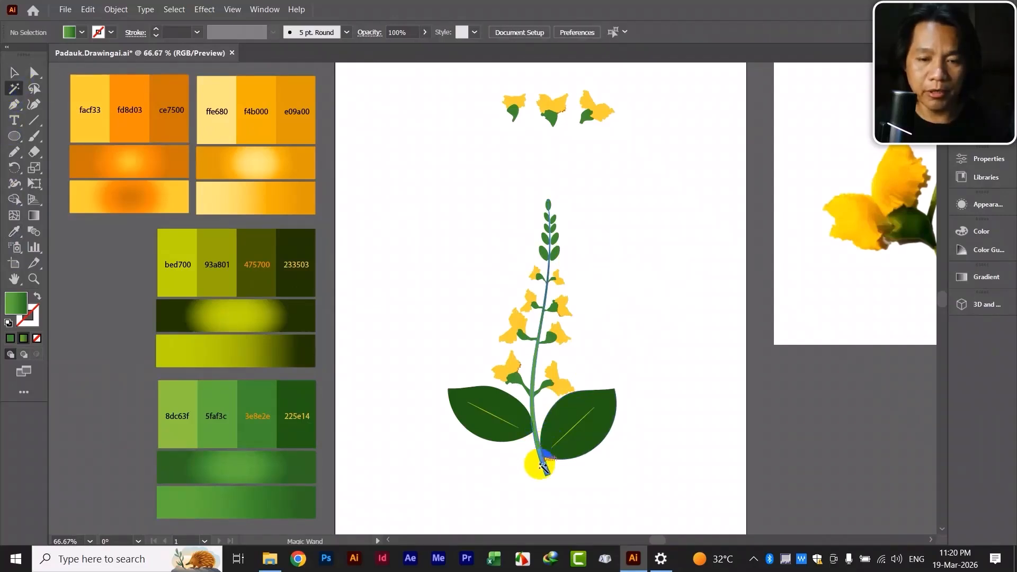
Examine the gradient along the stem up close and in the full view of the branch
key(ctrl+equal)
key(ctrl+equal)
key(ctrl+equal)
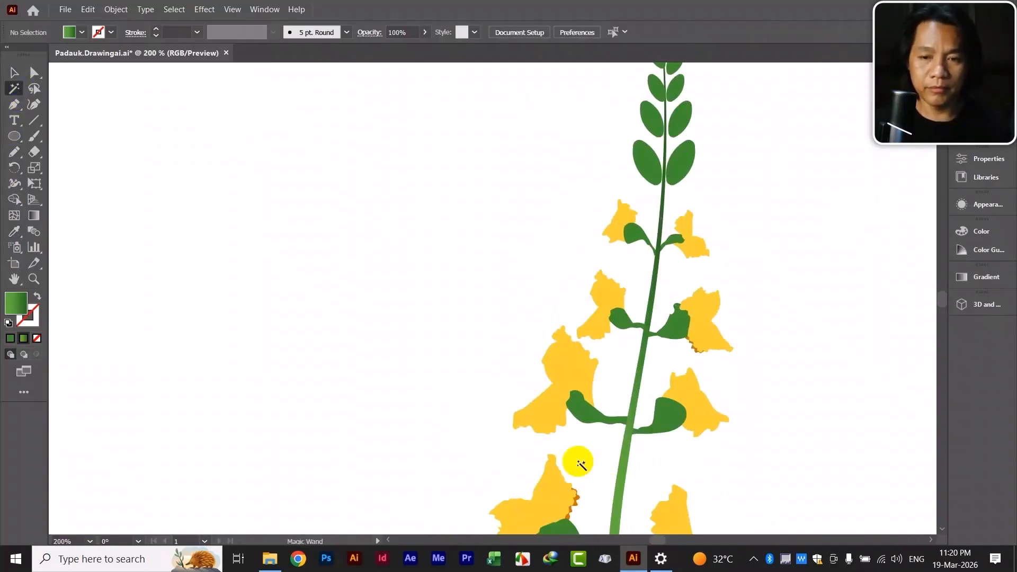
key(space)
drag(639, 494, 417, 251)
drag(525, 328, 508, 260)
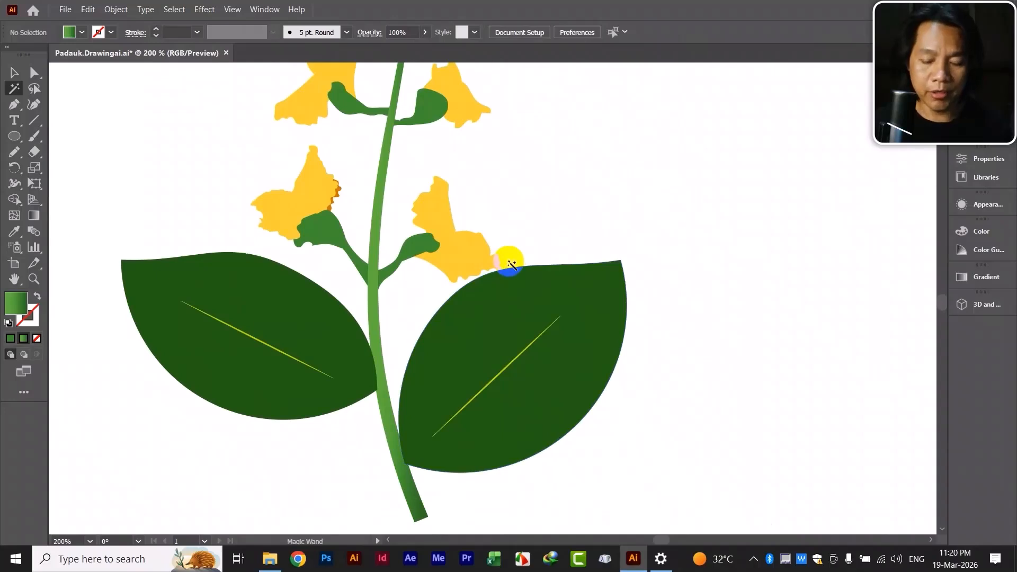
key(ctrl+minus)
key(ctrl+minus)
key(ctrl+minus)
key(ctrl+minus)
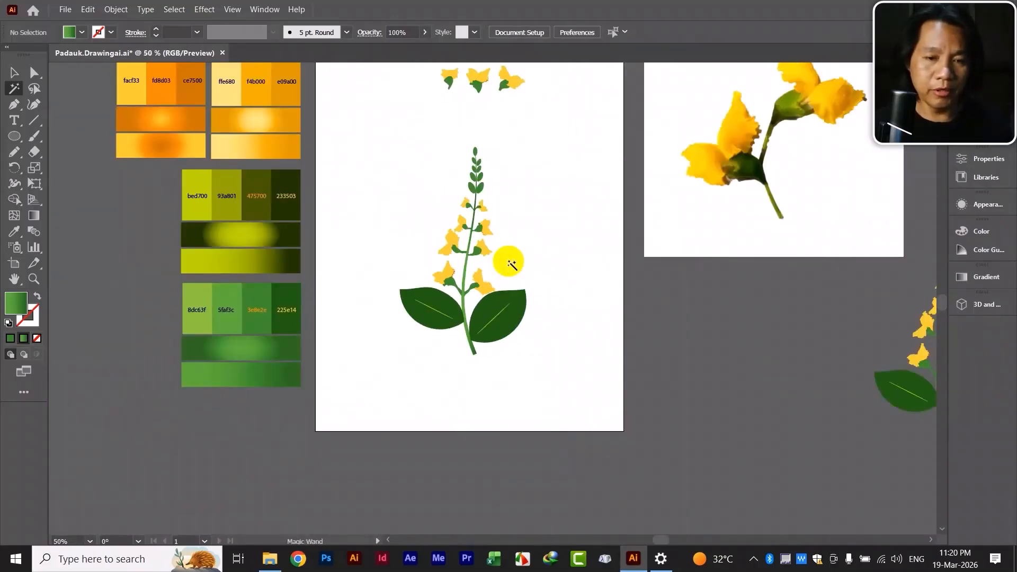
key(space)
drag(401, 348, 365, 430)
click(231, 457)
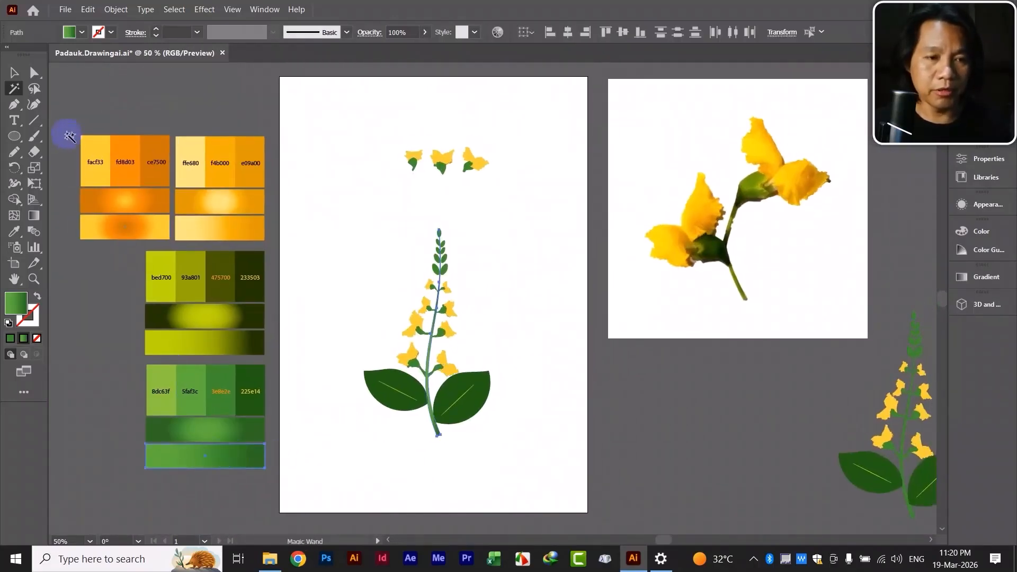
click(14, 73)
click(230, 429)
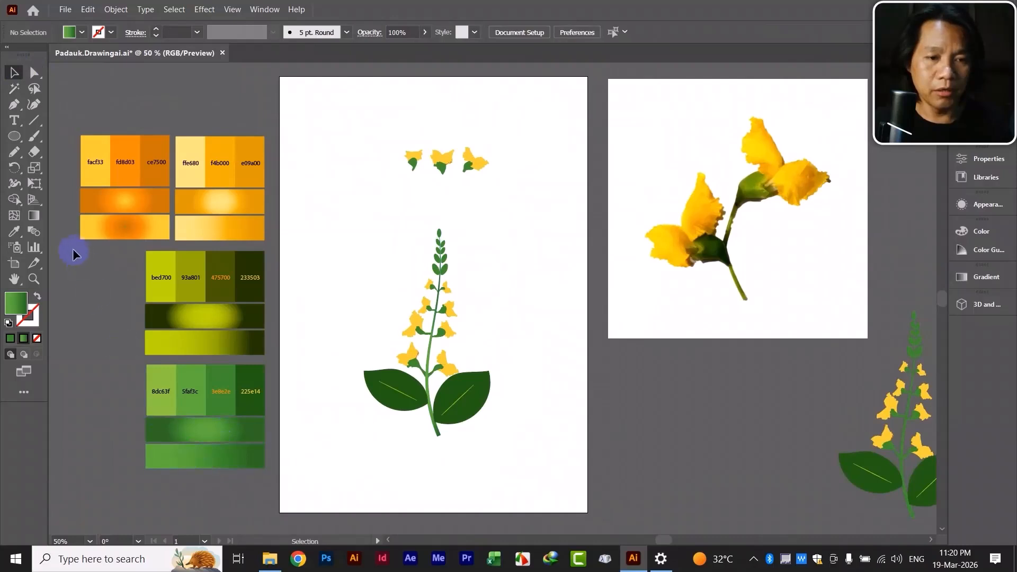
Run the main stem's linear gradient diagonally across the stem at an angle of about 22.4°
click(35, 216)
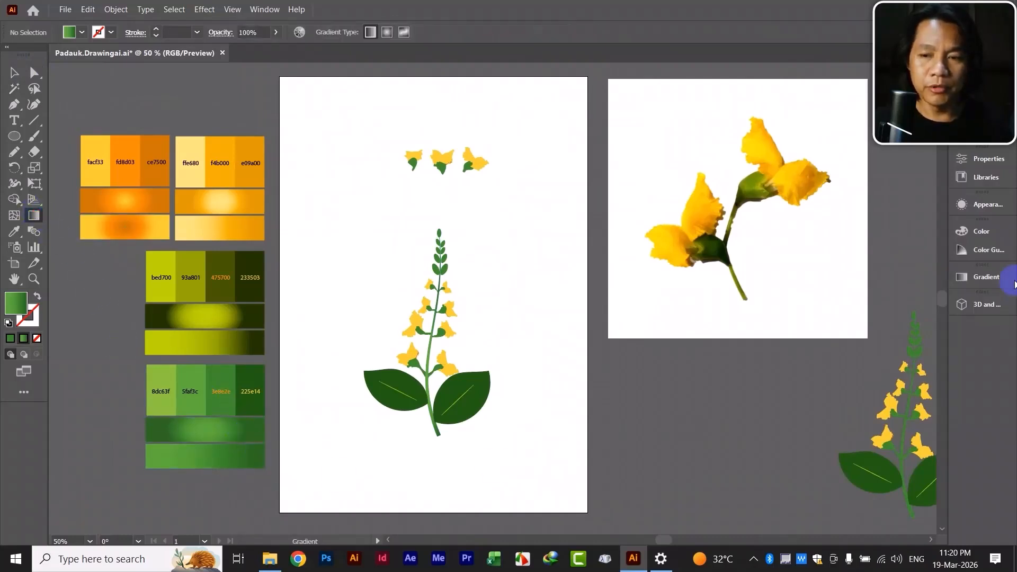
click(971, 276)
drag(862, 378, 875, 379)
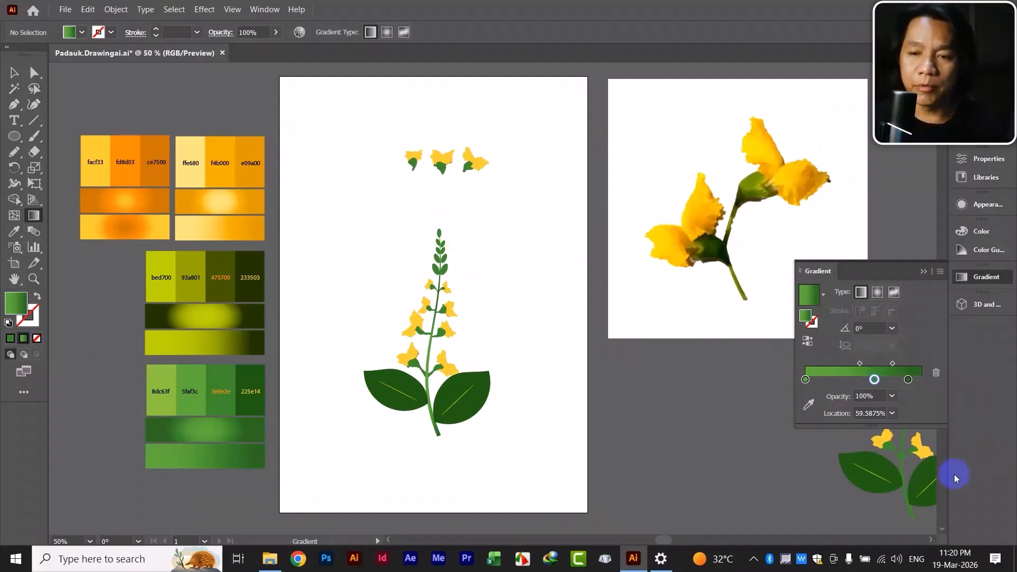
click(13, 74)
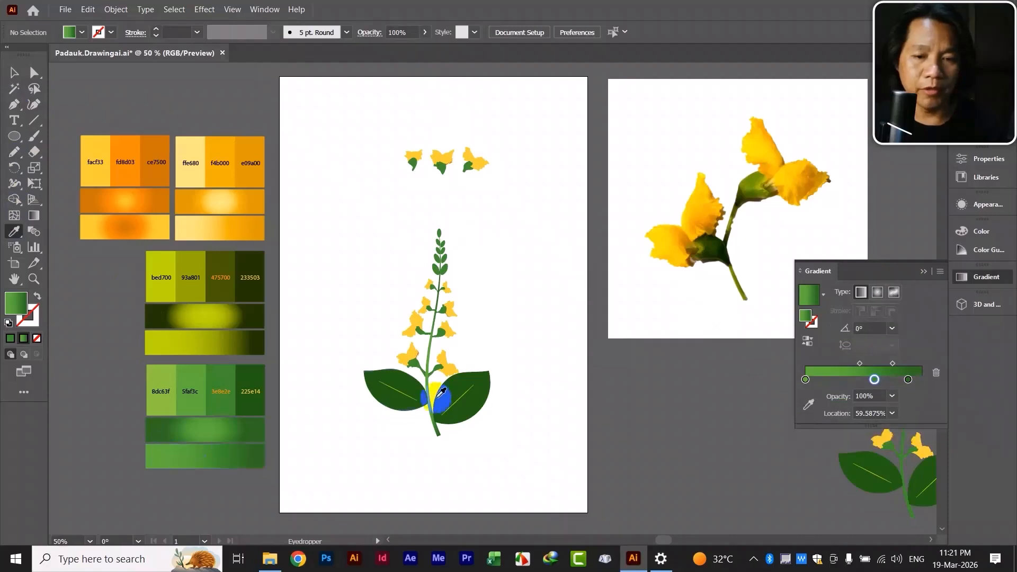
key(v)
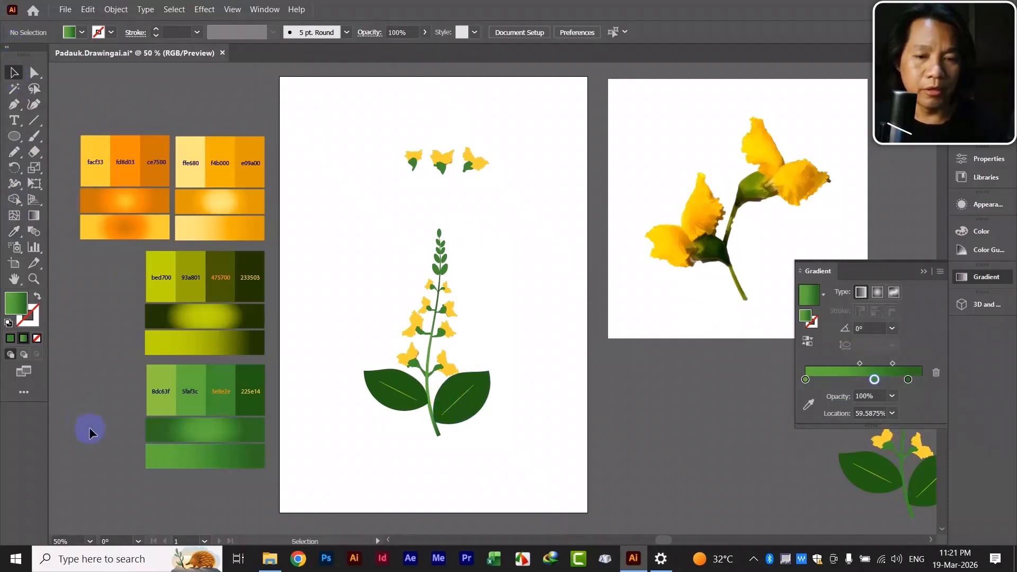
click(435, 434)
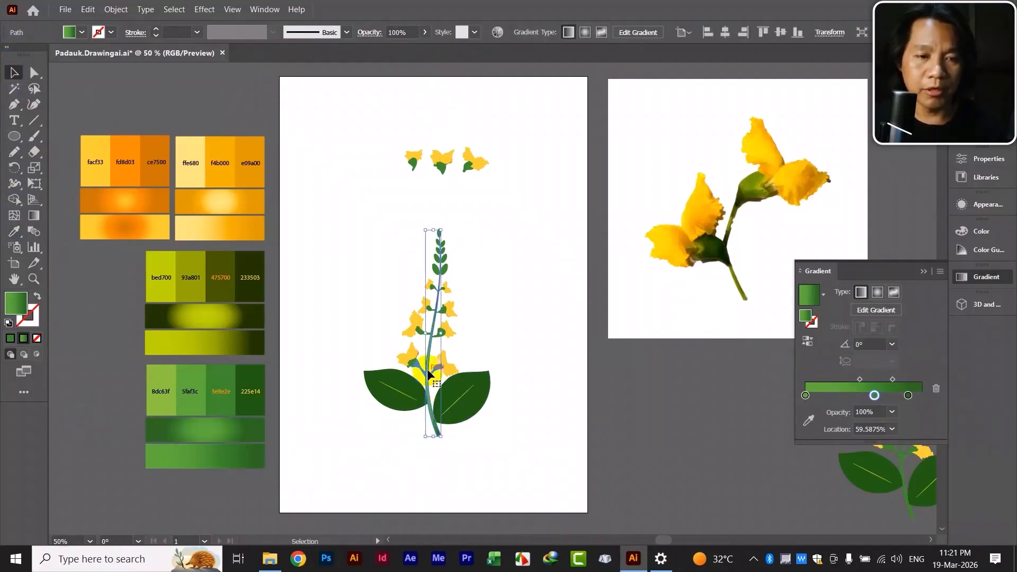
click(33, 215)
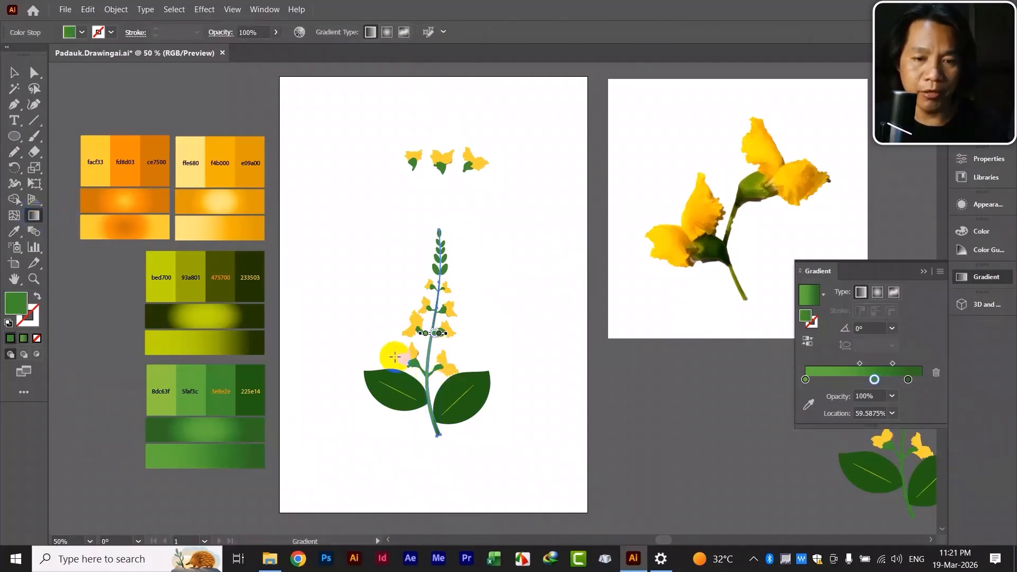
drag(392, 357, 449, 334)
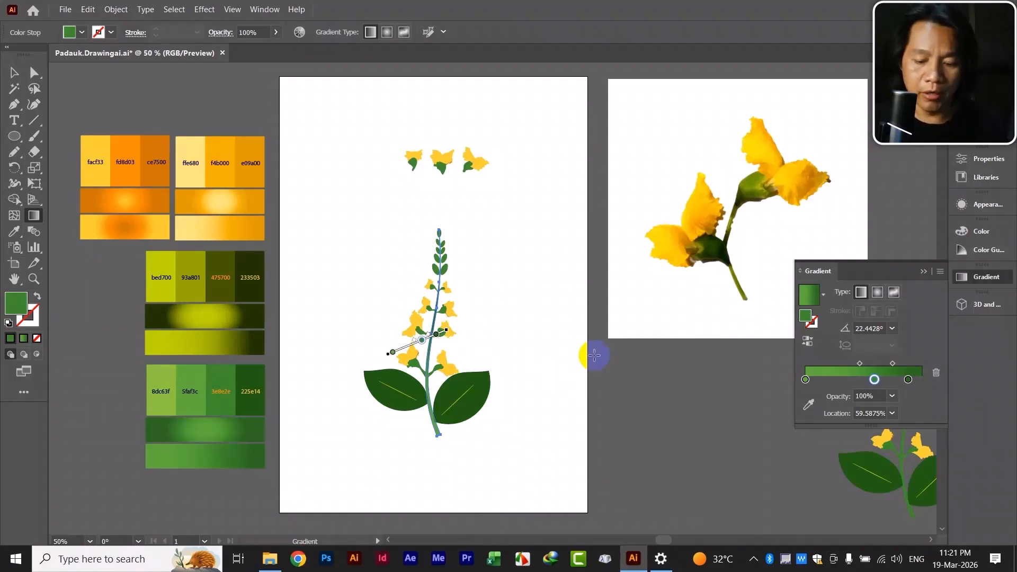
Move the stem gradient's middle colour stop to about 50% and its light green stop to about 4%
key(ctrl+equal)
key(ctrl+equal)
key(ctrl+equal)
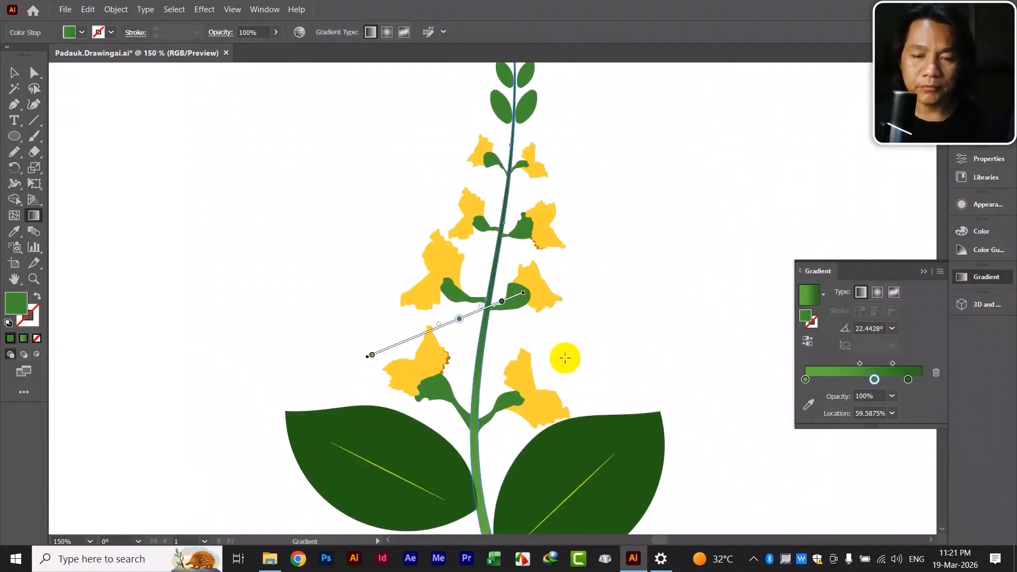
mouse_move(565, 357)
mouse_down()
mouse_move(674, 279)
mouse_move(703, 291)
mouse_up()
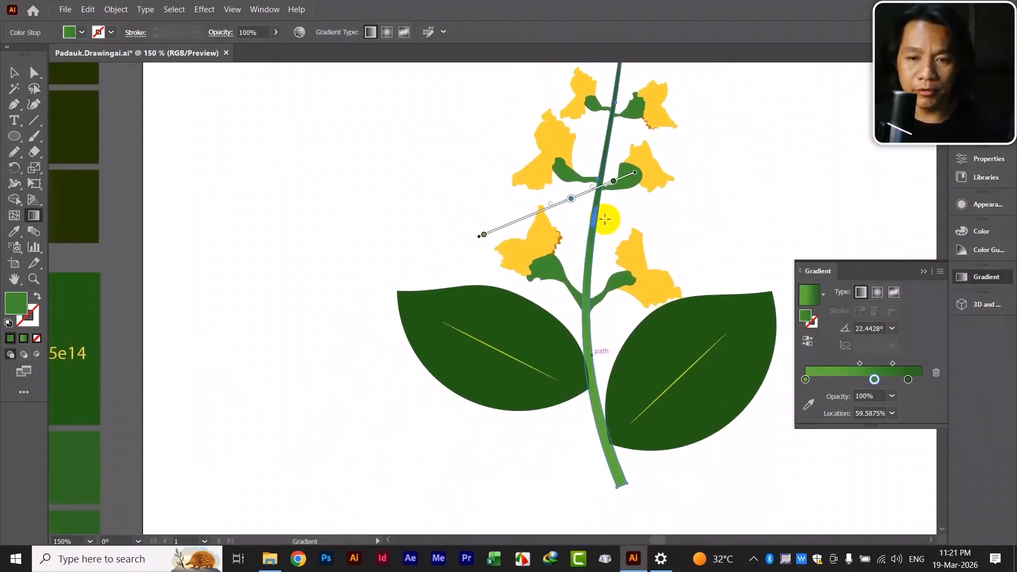
drag(570, 198, 562, 205)
mouse_move(873, 379)
mouse_down()
mouse_move(837, 382)
mouse_move(907, 383)
mouse_move(864, 379)
mouse_up()
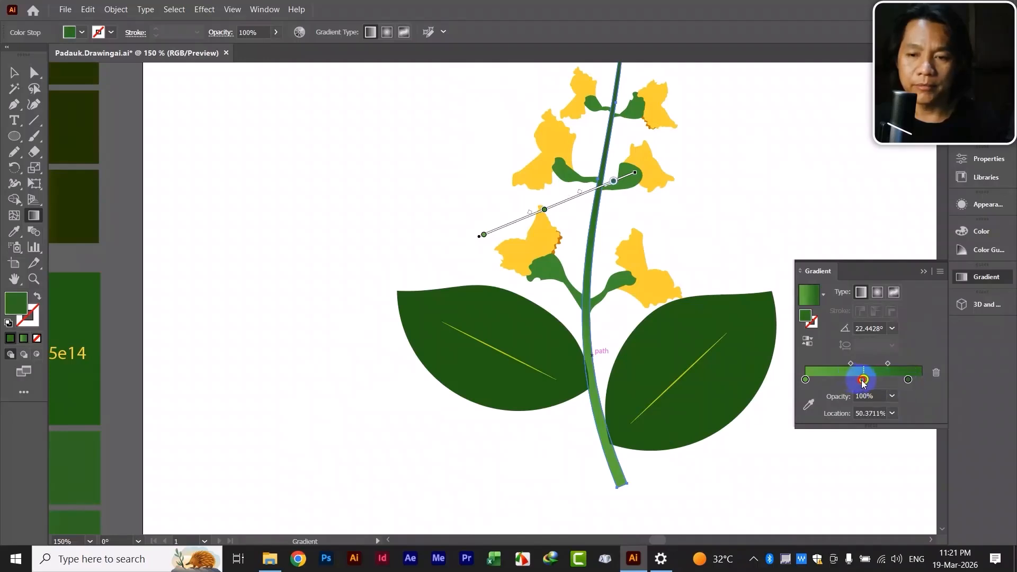
click(811, 380)
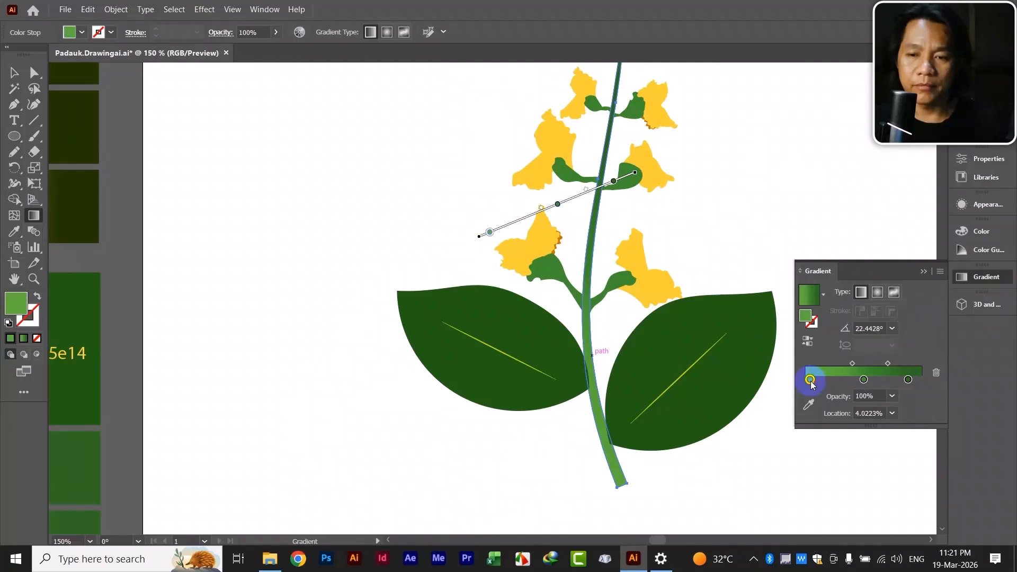
click(14, 72)
click(386, 261)
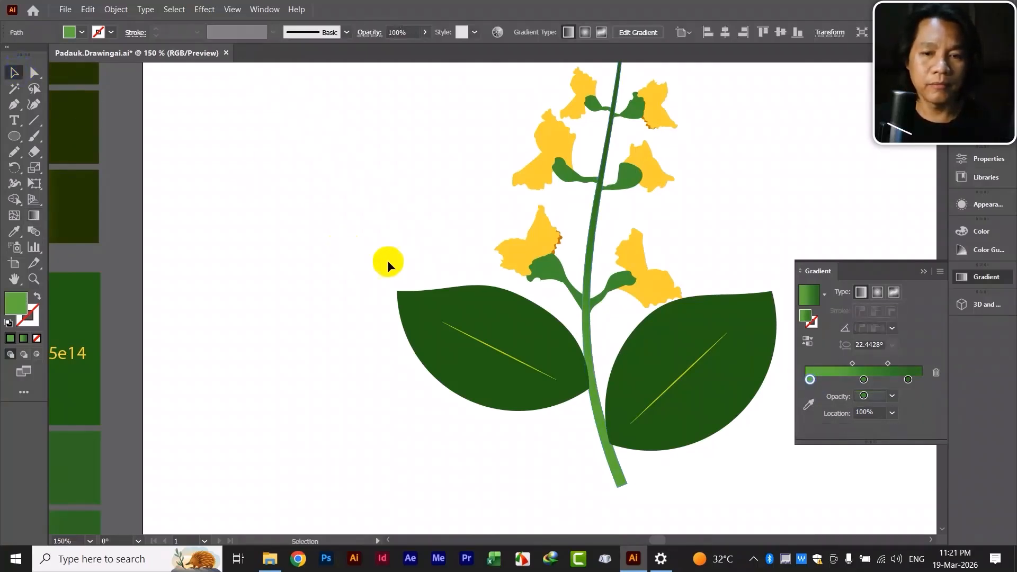
Fill the left leaf with the green radial gradient sampled from the palette
click(516, 334)
key(ctrl+minus)
key(ctrl+minus)
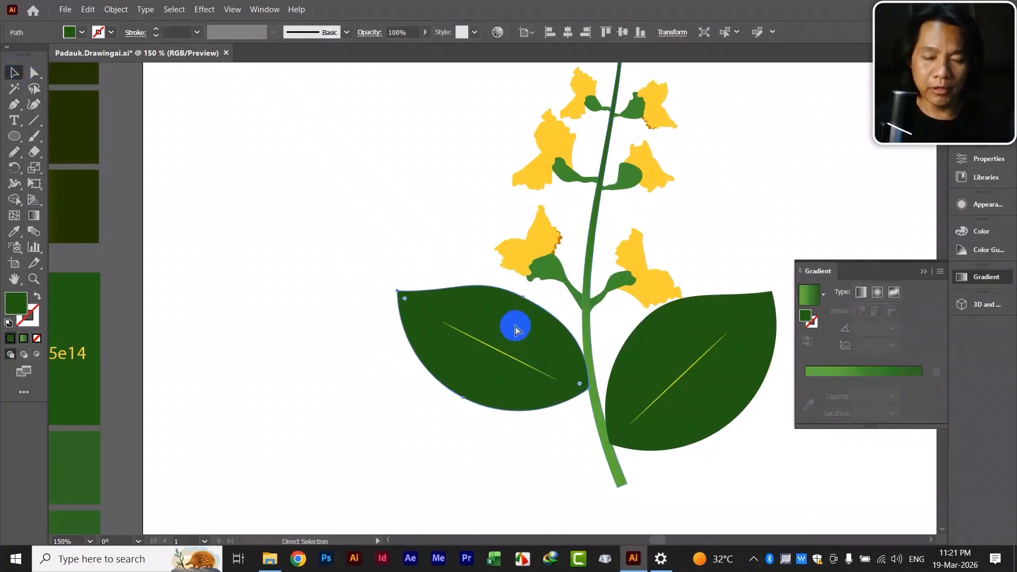
key(space)
drag(504, 359, 495, 392)
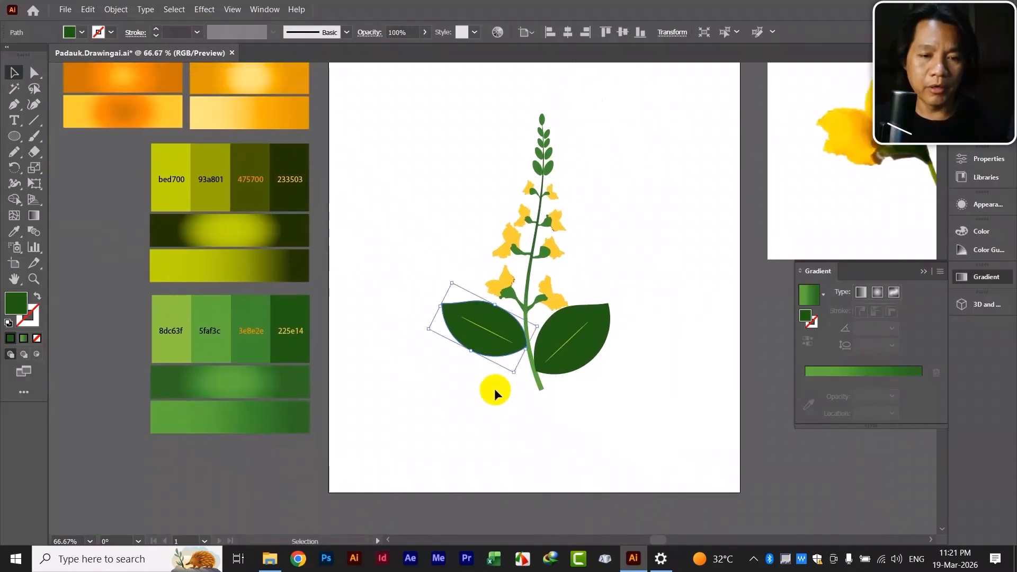
click(23, 233)
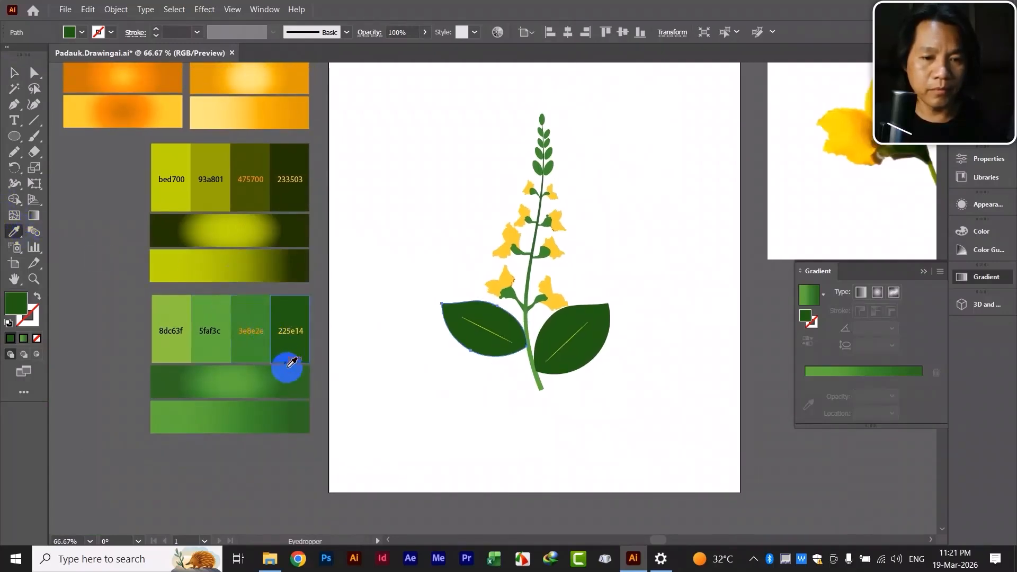
click(286, 376)
click(15, 74)
click(521, 365)
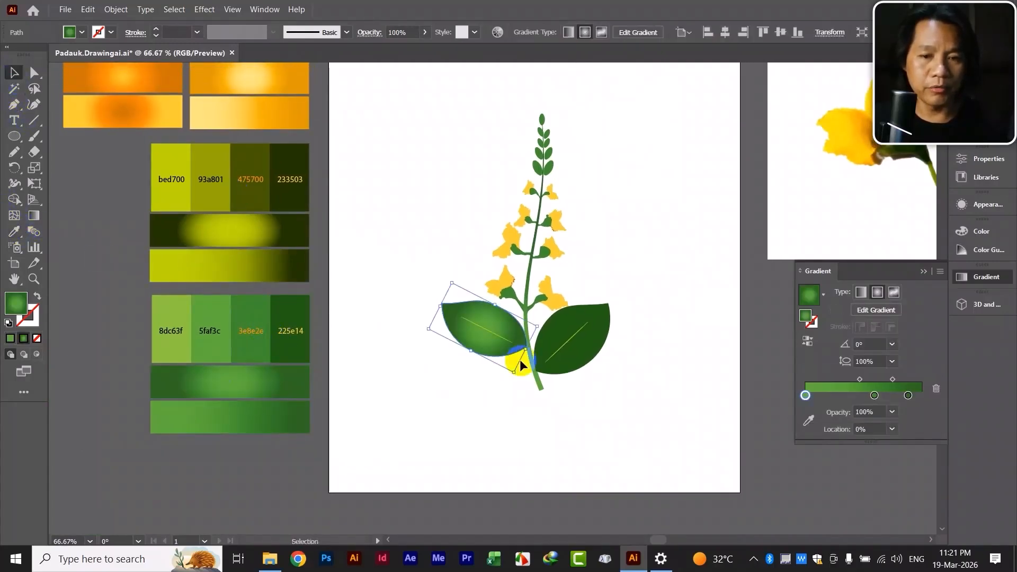
Shift the left leaf's radial gradient to start near the leaf's upper edge and run outward up-left at about 145°
click(498, 349)
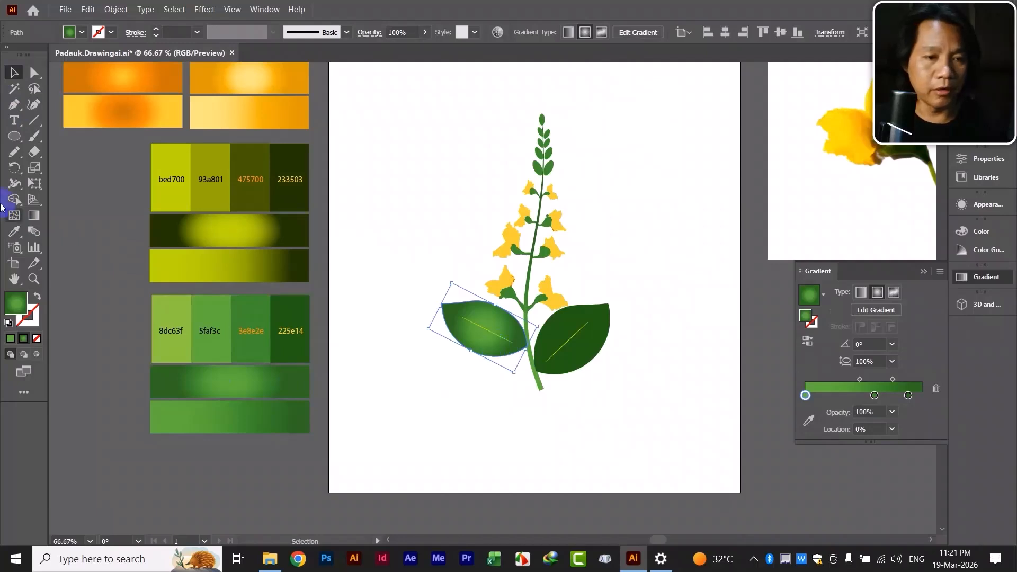
click(35, 215)
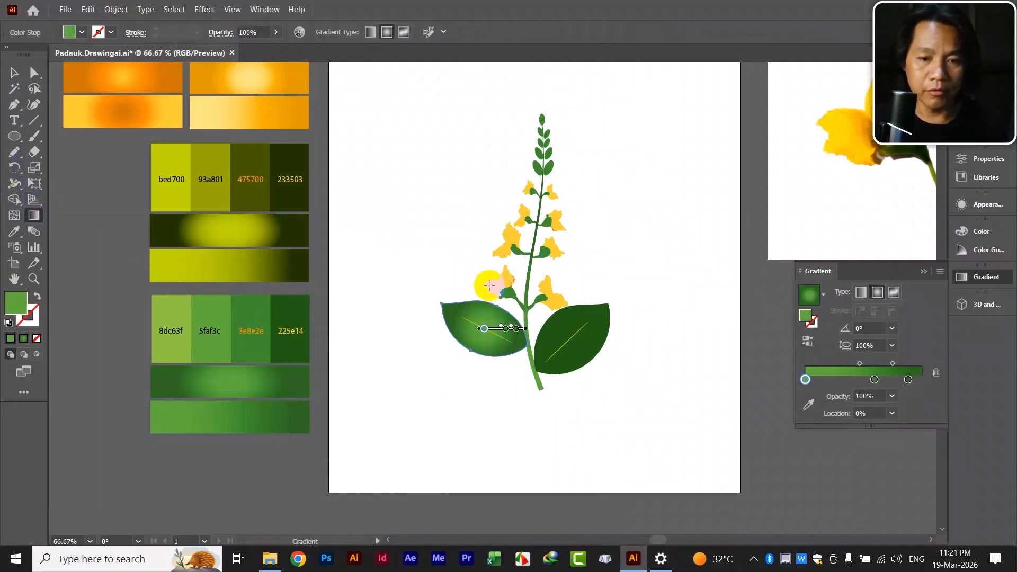
mouse_move(474, 312)
mouse_down()
mouse_move(430, 295)
mouse_move(428, 278)
mouse_up()
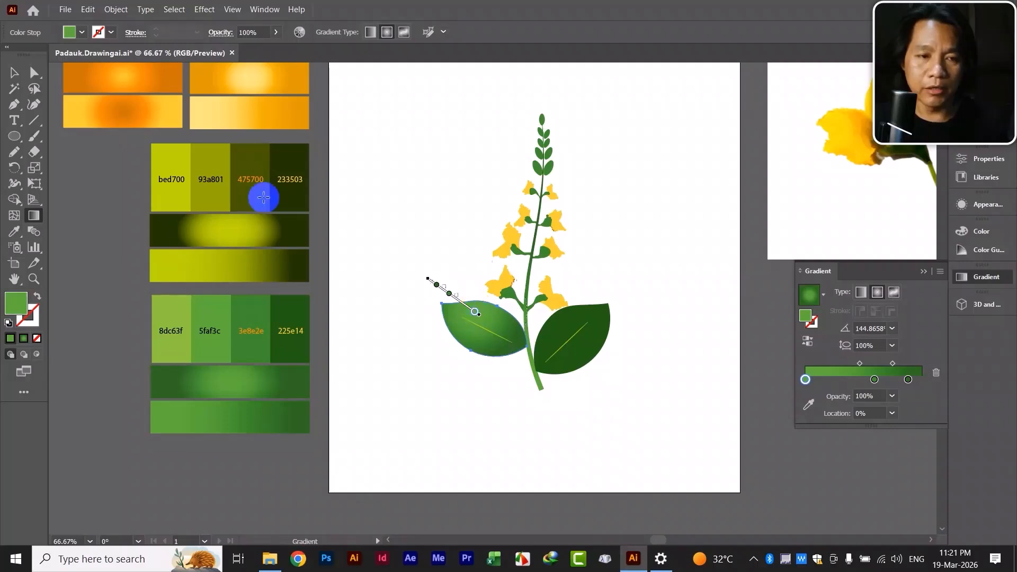
click(14, 72)
click(456, 171)
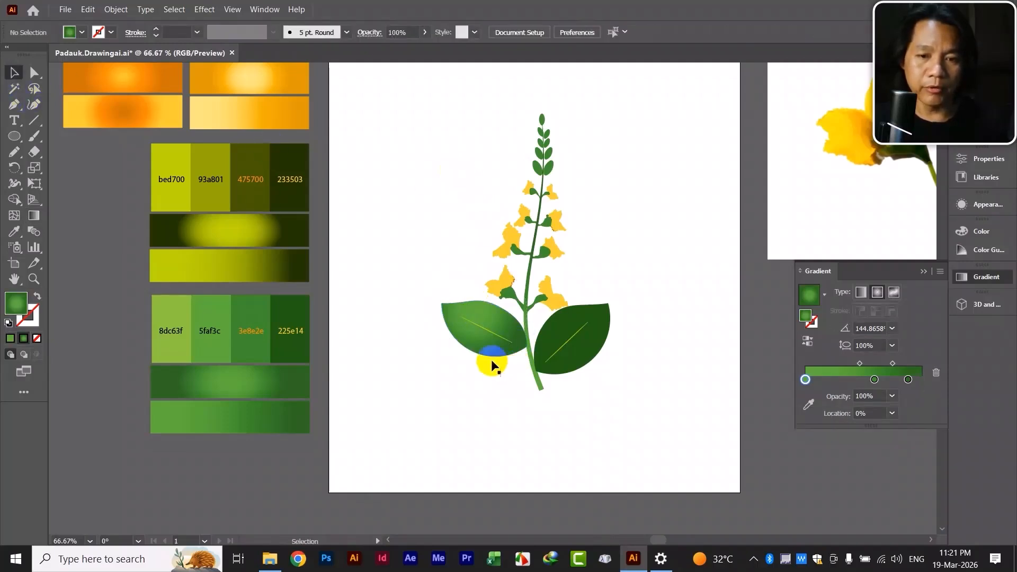
Fill the right leaf with the green linear gradient sampled from the palette
click(592, 329)
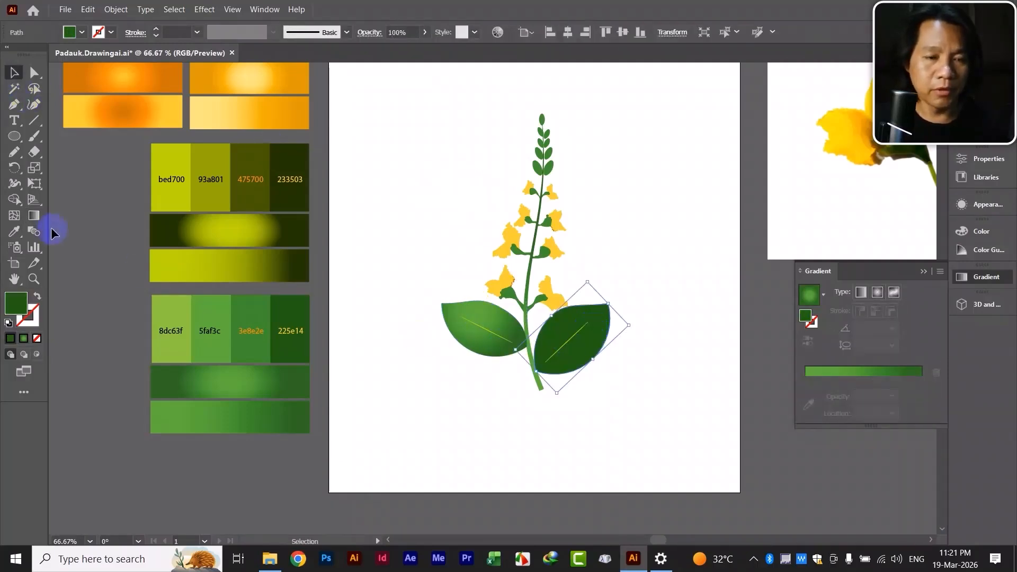
click(14, 232)
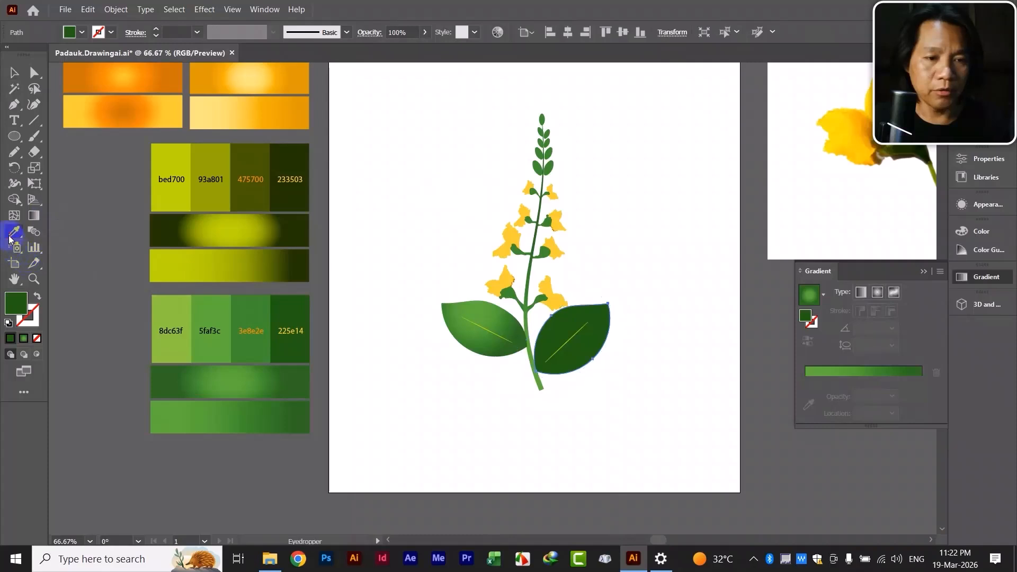
click(281, 419)
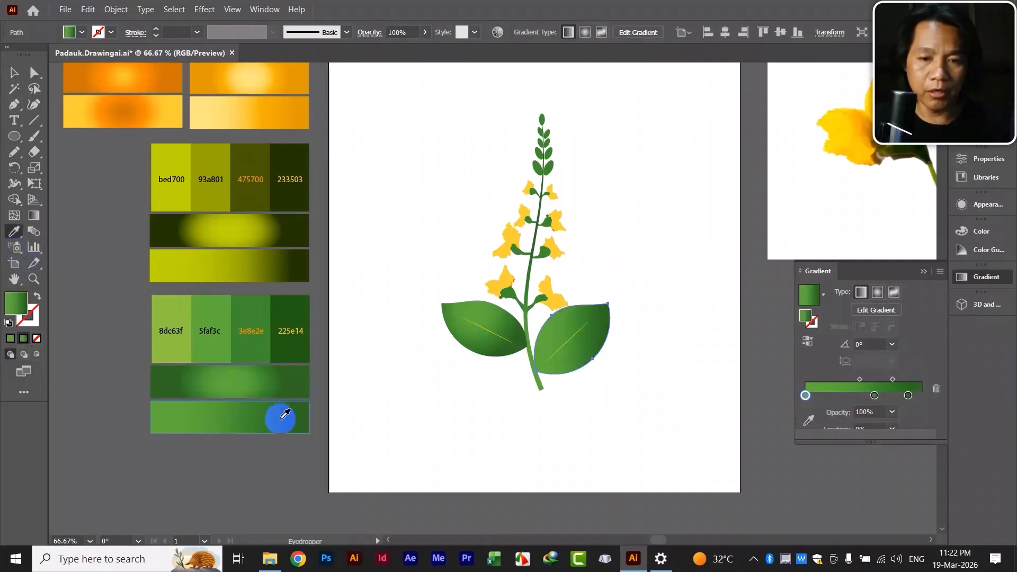
click(14, 73)
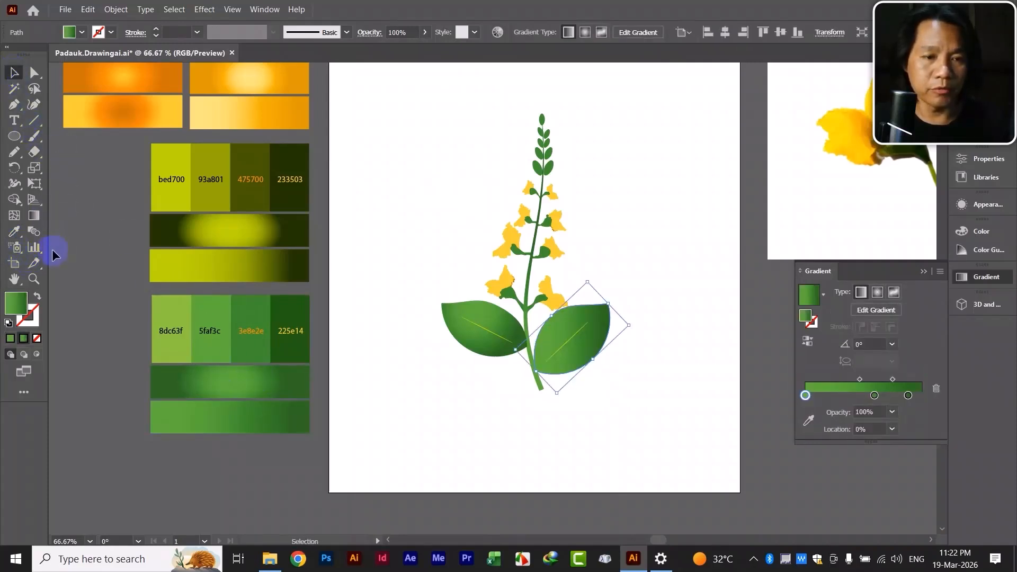
Try running the right leaf's gradient from its tip toward the base at about -145°
click(587, 345)
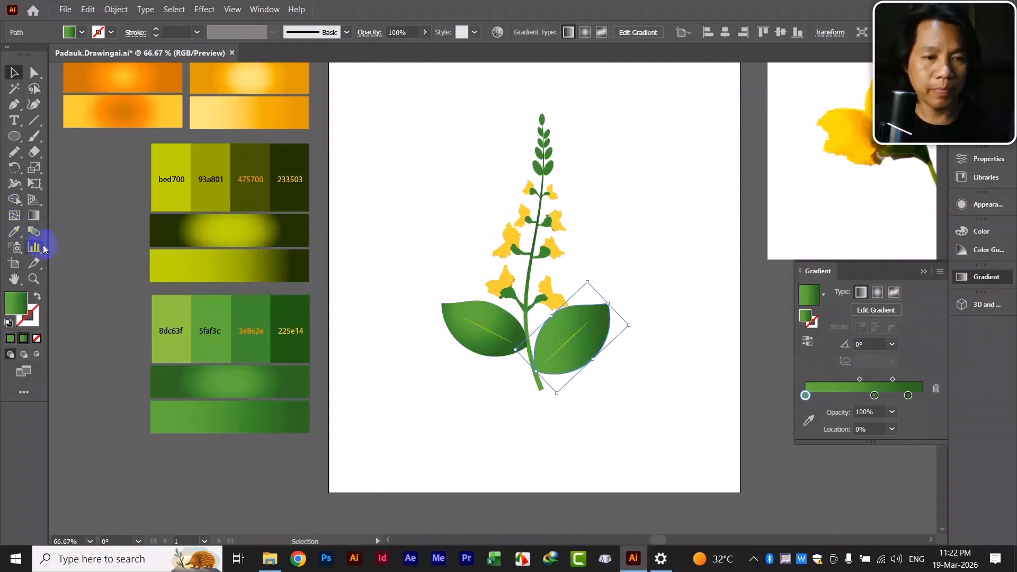
key(g)
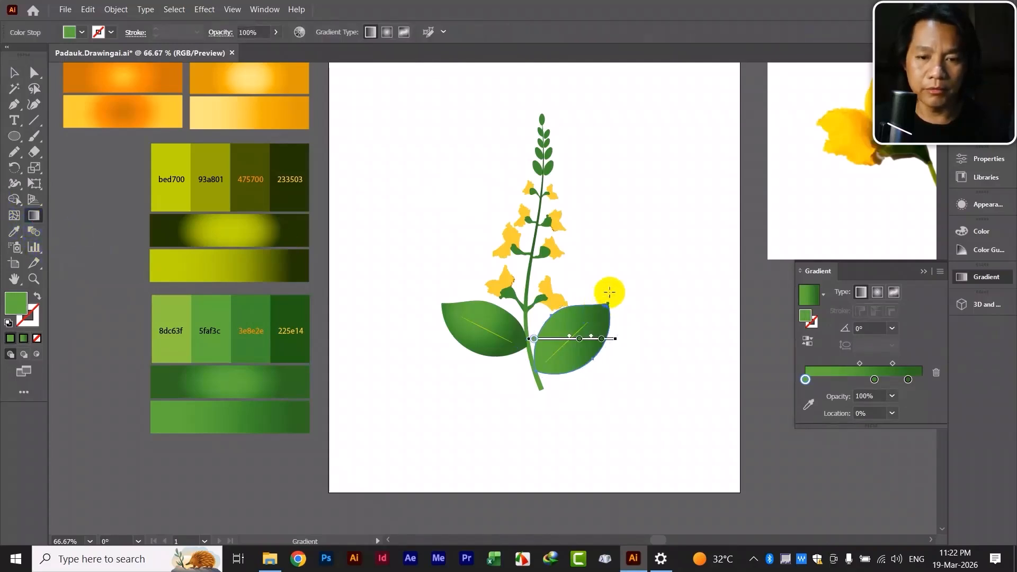
mouse_move(607, 291)
mouse_down()
mouse_move(557, 355)
mouse_move(547, 336)
mouse_up()
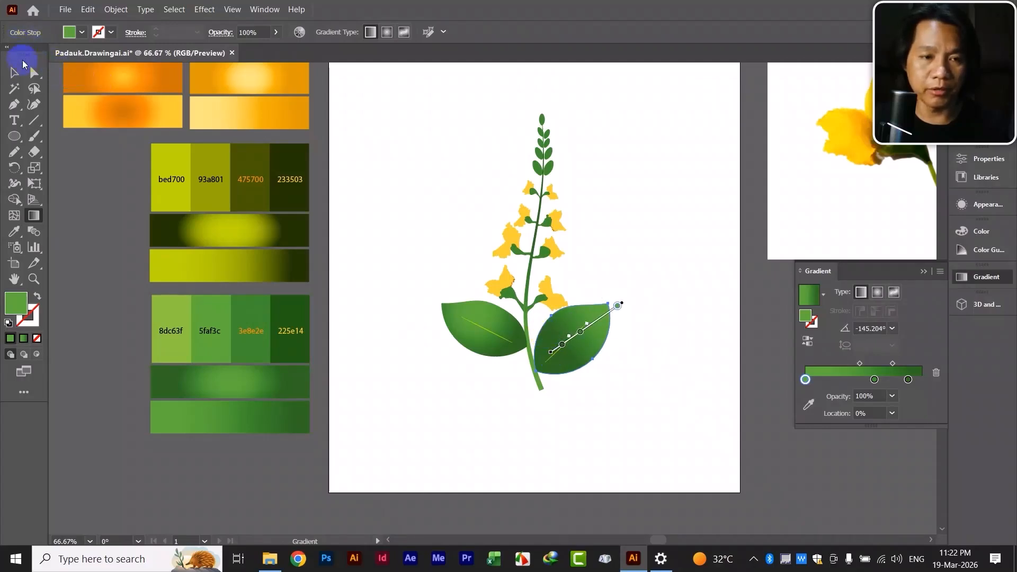
click(15, 73)
click(665, 309)
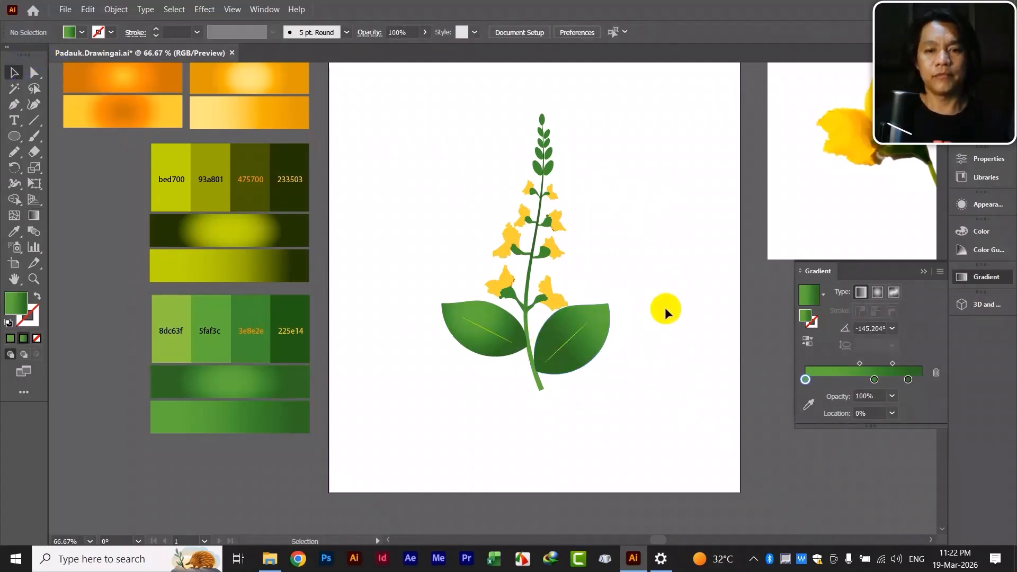
Redirect the right leaf's linear gradient across its midrib at about -44°, with the light green on the upper-left side
click(581, 335)
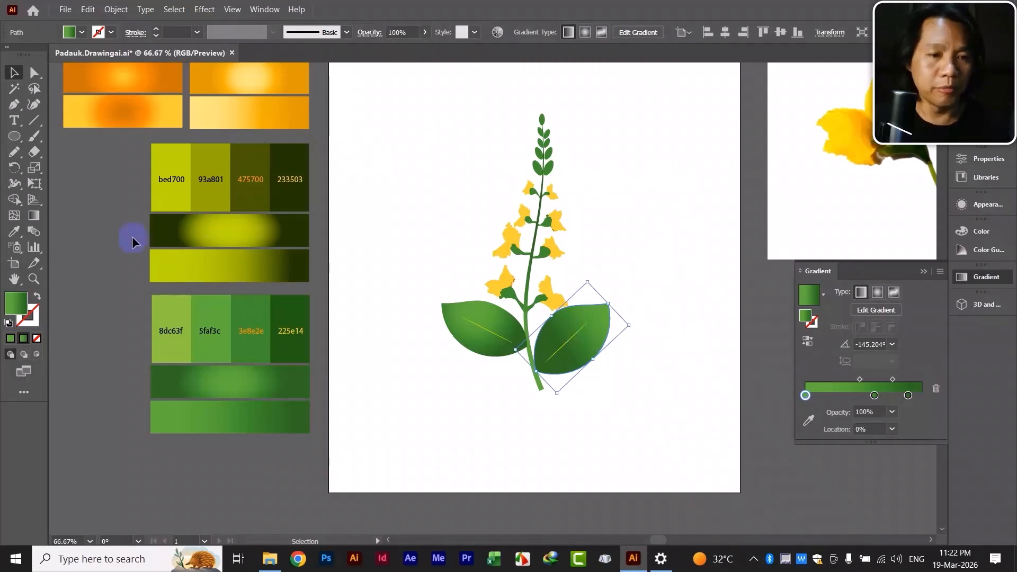
click(34, 217)
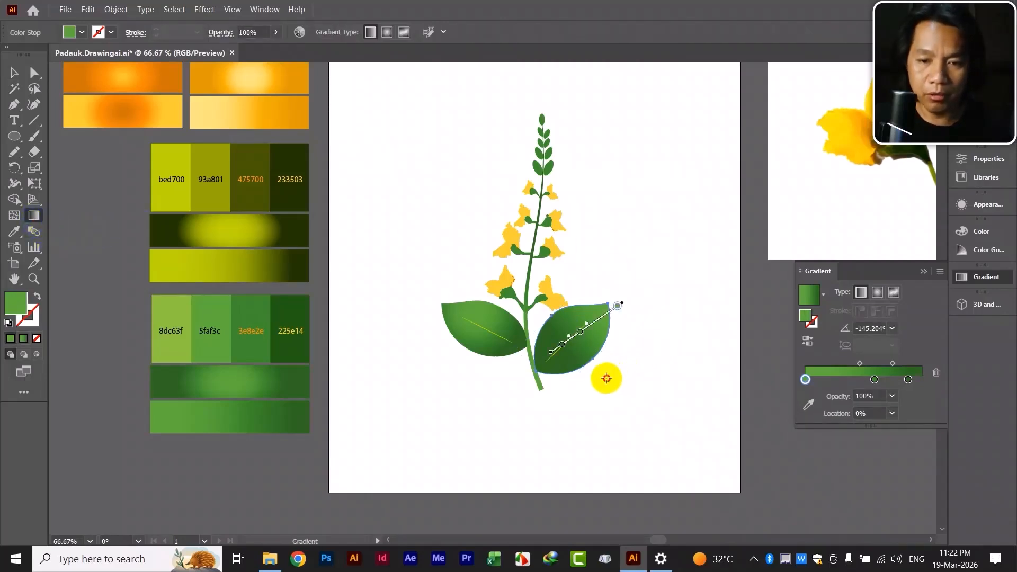
click(545, 340)
drag(536, 338, 551, 343)
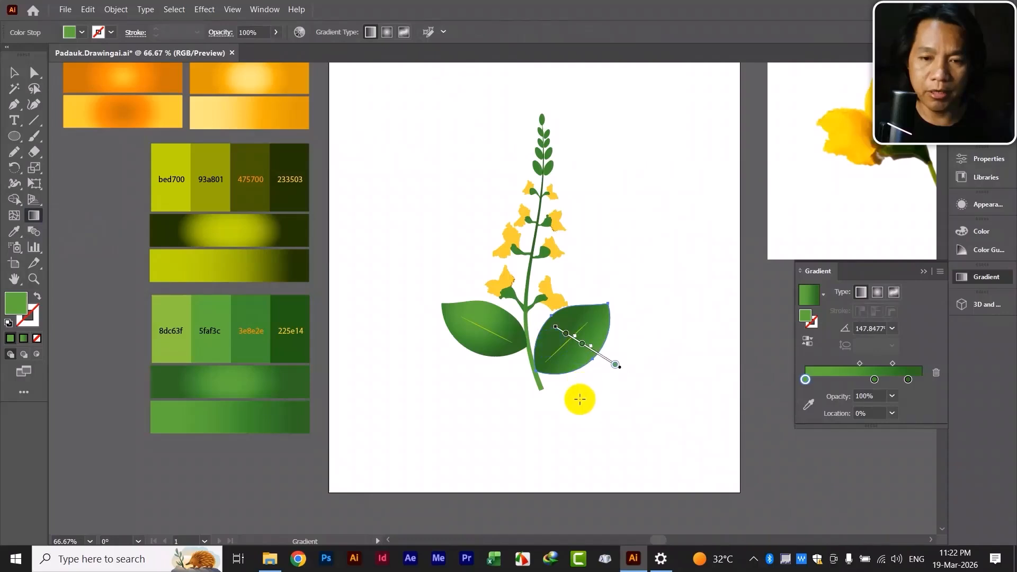
mouse_move(594, 392)
mouse_down()
mouse_move(563, 341)
mouse_move(544, 351)
mouse_move(540, 318)
mouse_move(572, 349)
mouse_up()
click(18, 74)
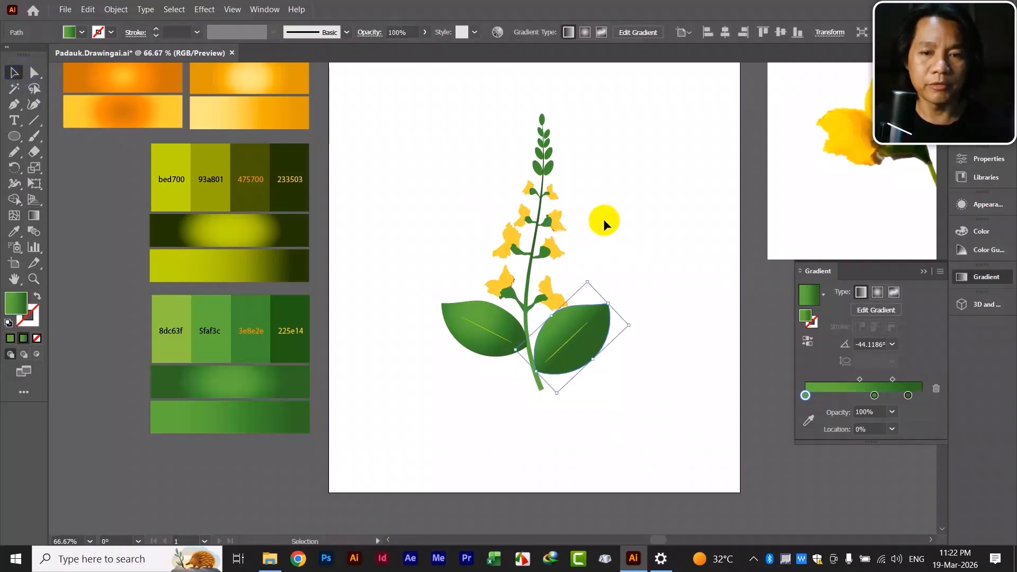
click(669, 318)
Fill the lowest left bud at the branch tip with the green linear gradient from the palette
key(ctrl+plus)
click(687, 153)
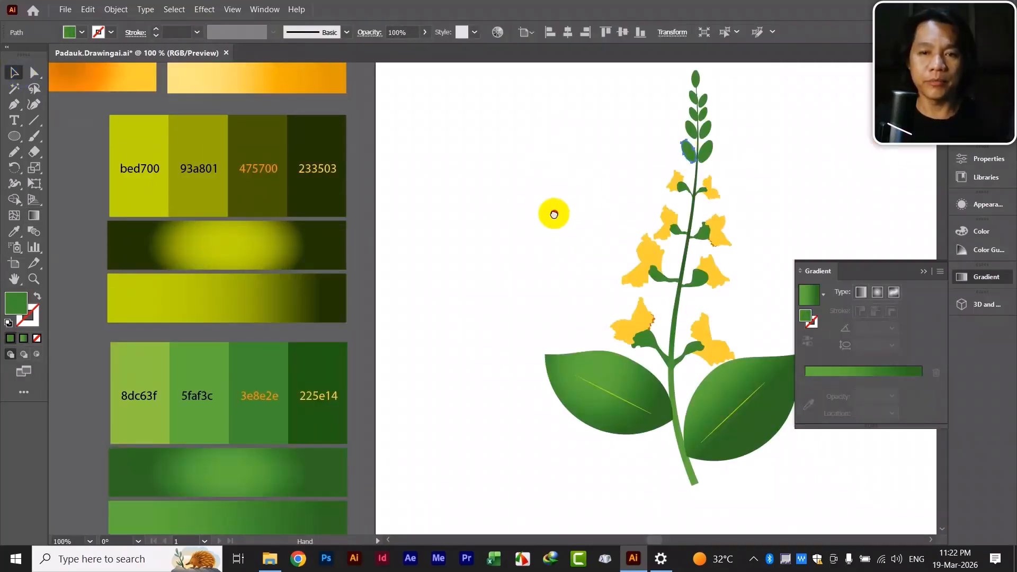
drag(551, 214, 557, 196)
click(15, 230)
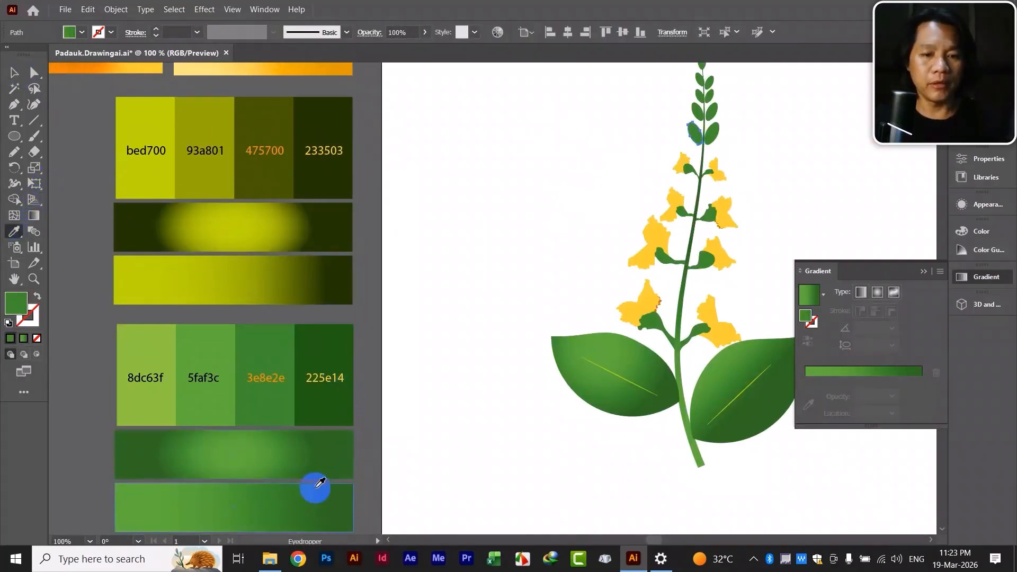
click(302, 495)
click(13, 75)
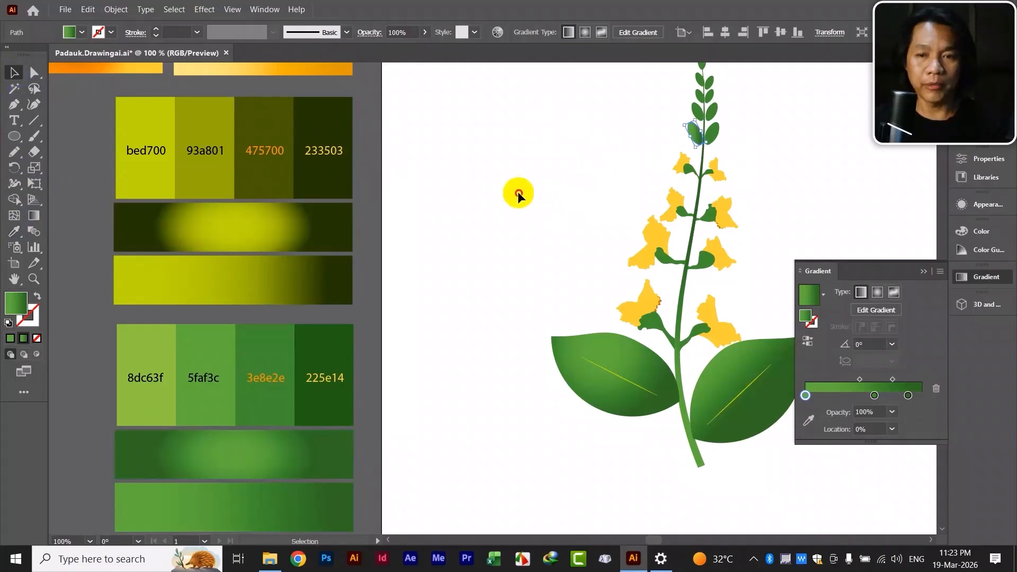
Angle the lowest left bud's linear gradient at about 26.6° and move its middle color stop to about 72.5%
click(517, 192)
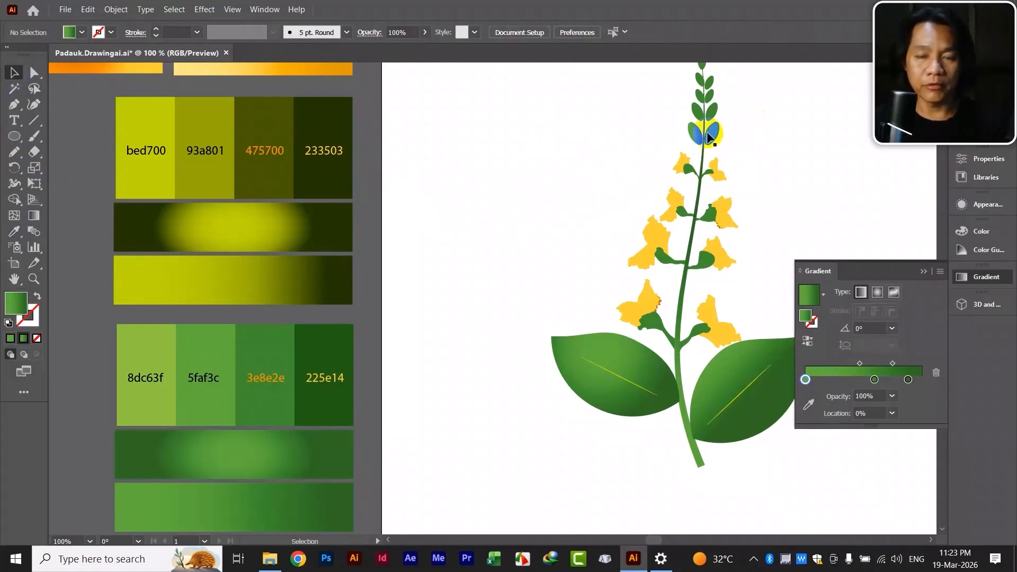
key(ctrl+equal)
key(ctrl+equal)
key(ctrl+equal)
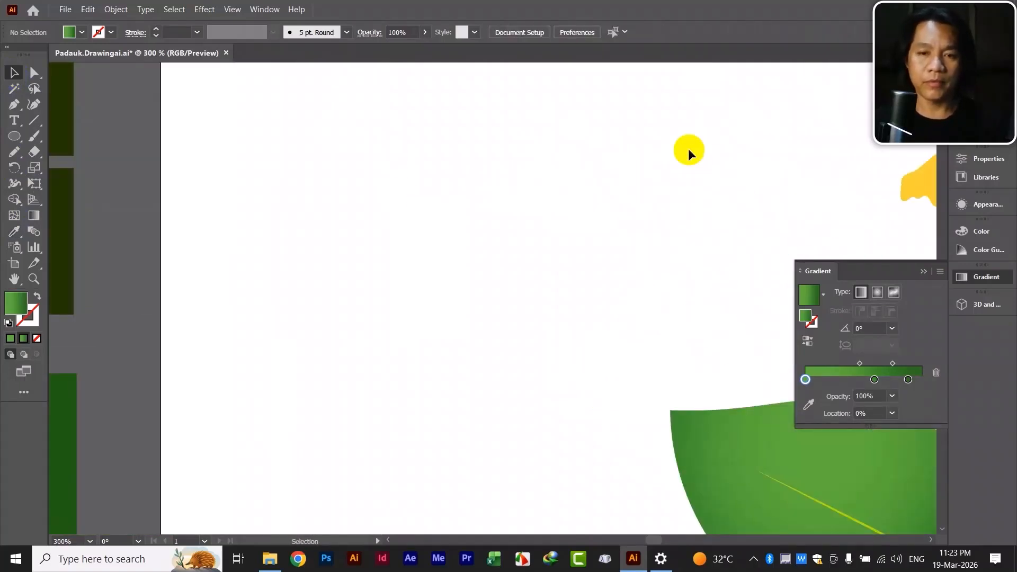
drag(732, 211, 140, 401)
drag(237, 343, 227, 193)
drag(370, 123, 291, 461)
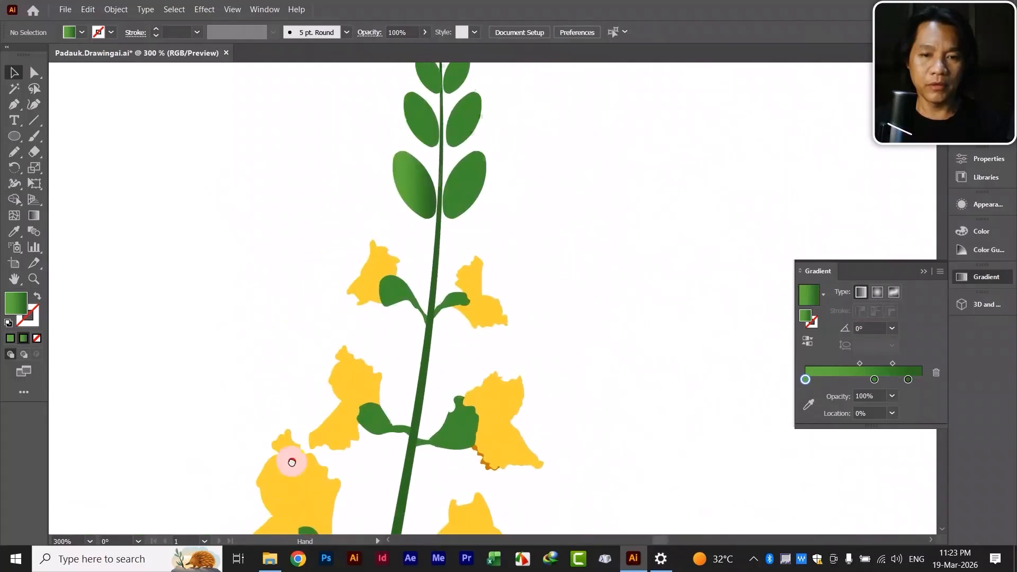
drag(294, 270, 279, 411)
click(393, 336)
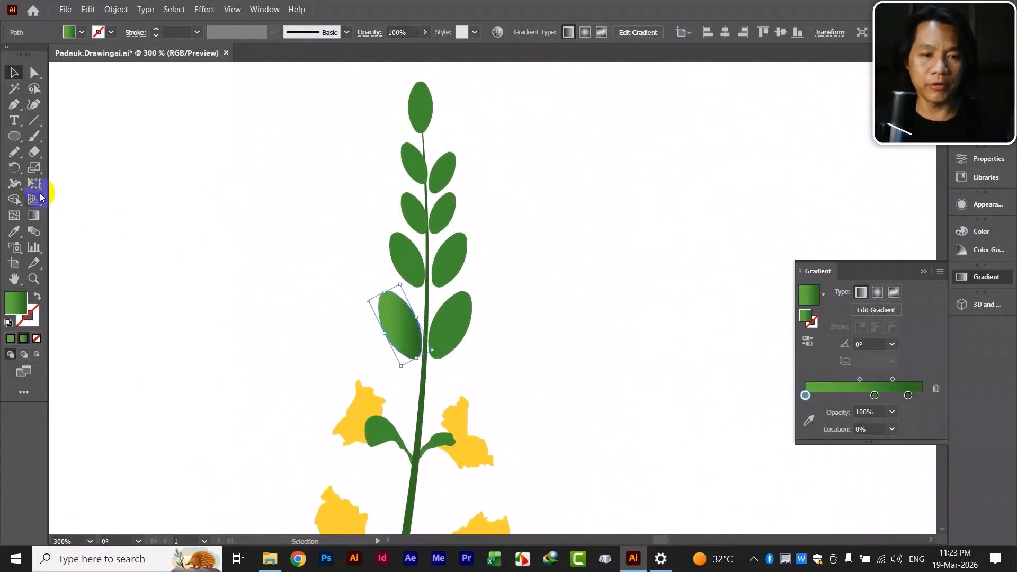
click(34, 214)
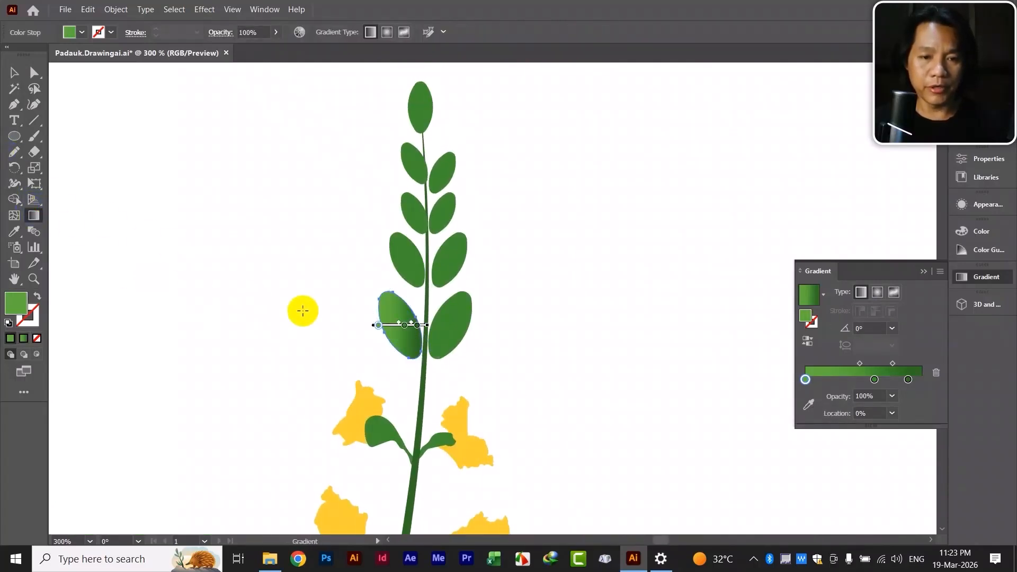
drag(361, 357, 438, 328)
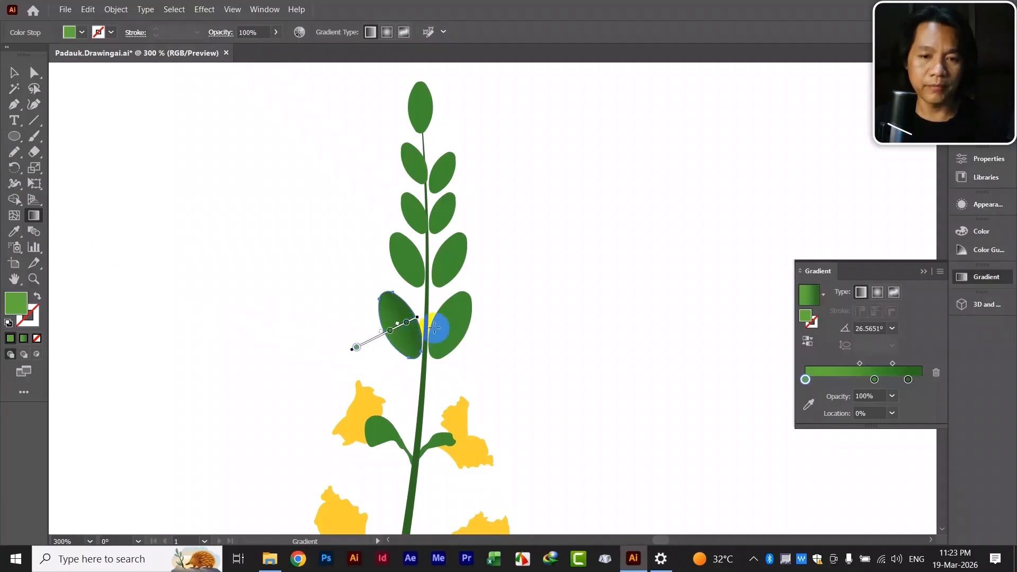
click(884, 393)
mouse_move(876, 381)
mouse_down()
mouse_move(935, 391)
mouse_move(841, 382)
mouse_move(922, 384)
mouse_move(873, 383)
mouse_move(881, 382)
mouse_up()
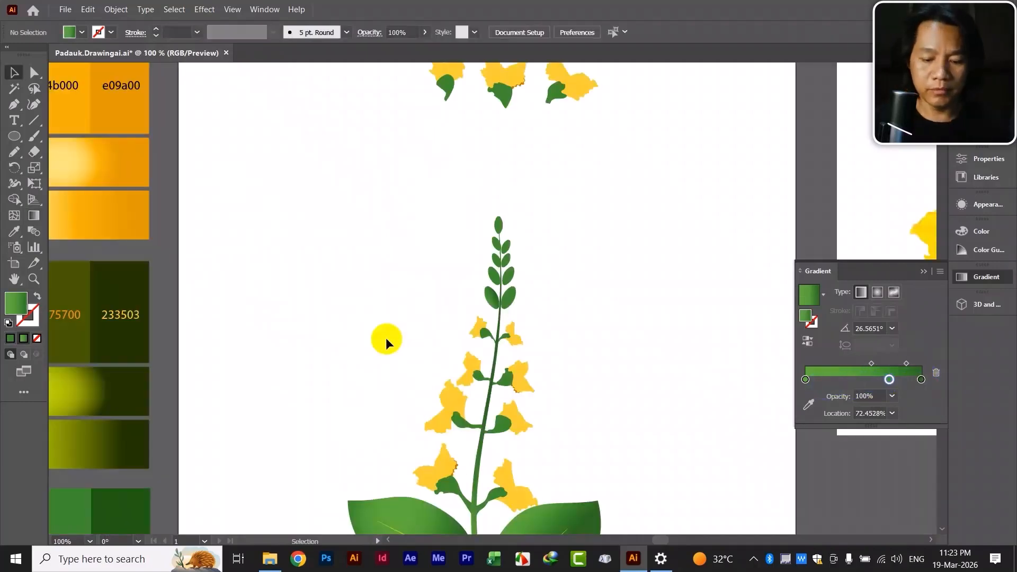
Copy the lowest left bud's gradient to the lowest right bud and angle it at about 145.3°
scroll(385, 338, up, 5)
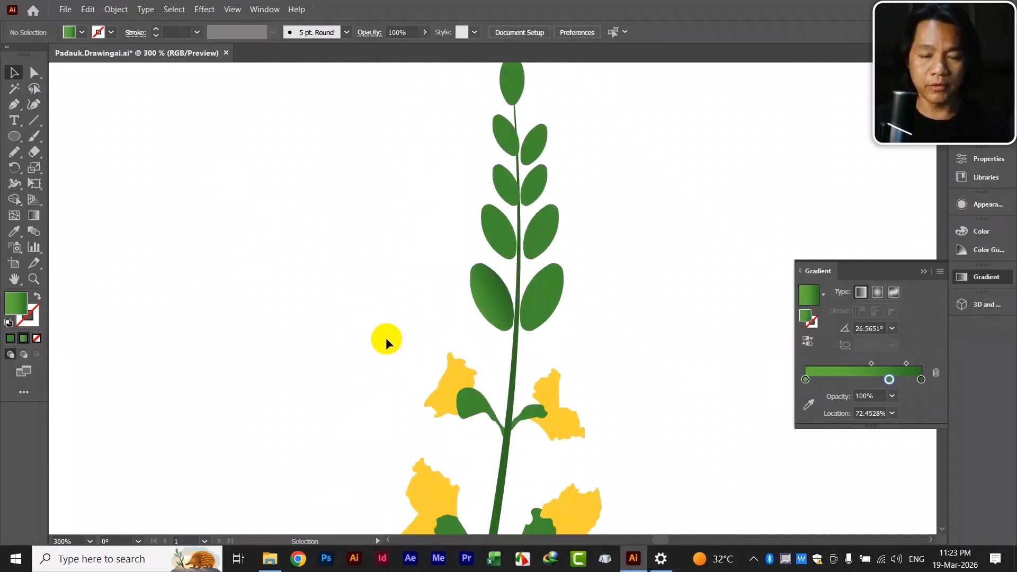
drag(385, 338, 271, 339)
click(439, 285)
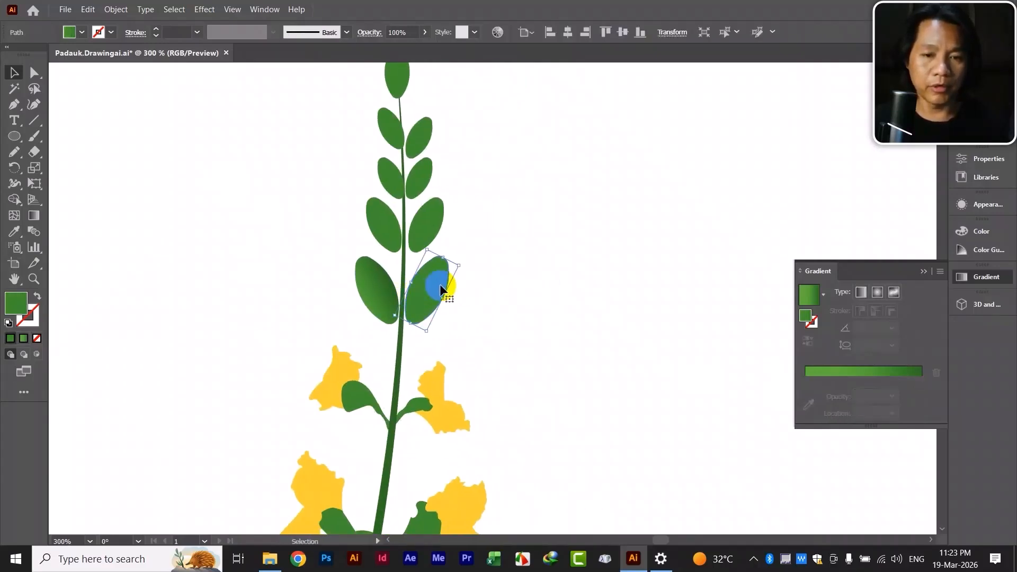
click(16, 233)
click(379, 290)
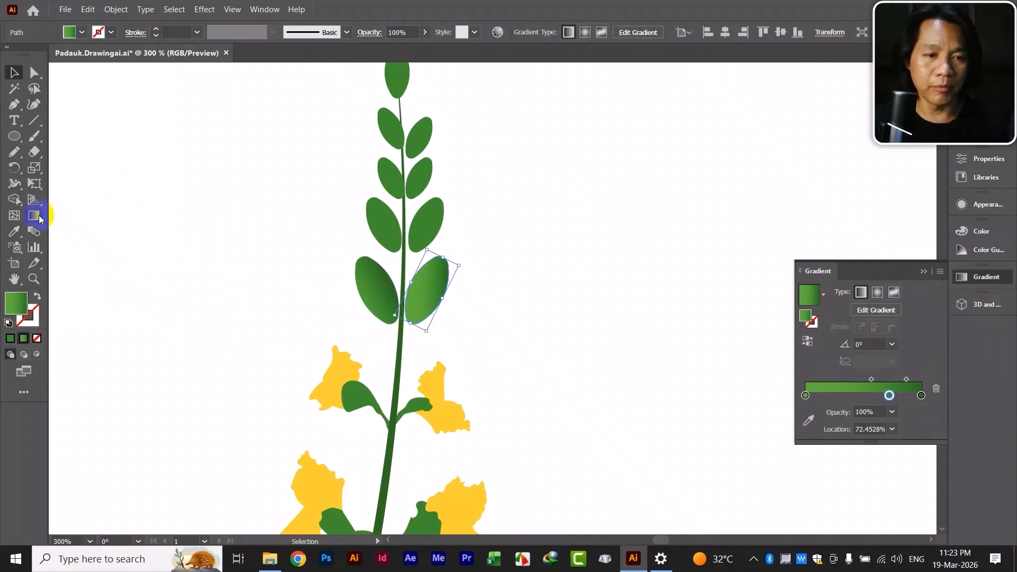
click(33, 215)
drag(495, 332, 420, 286)
click(17, 77)
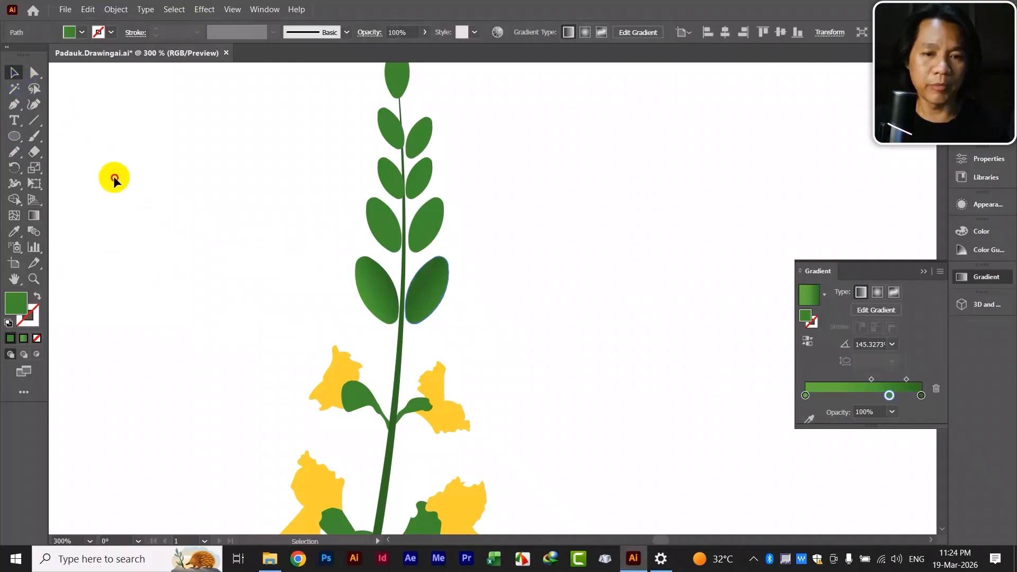
Copy the lowest left bud's gradient to the left bud directly above it and angle it at about -38.4°
click(384, 229)
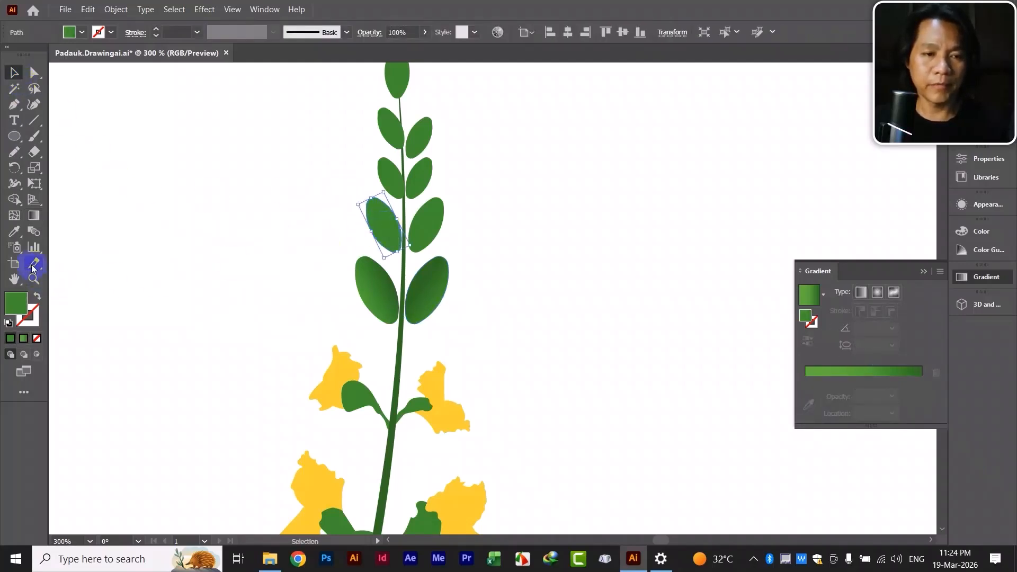
click(14, 232)
click(377, 286)
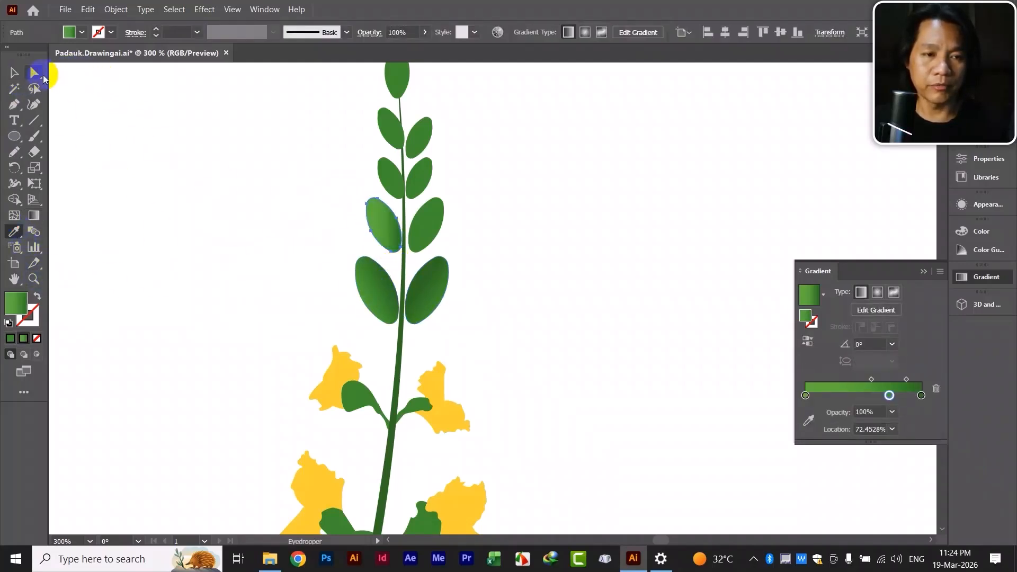
click(15, 73)
click(34, 217)
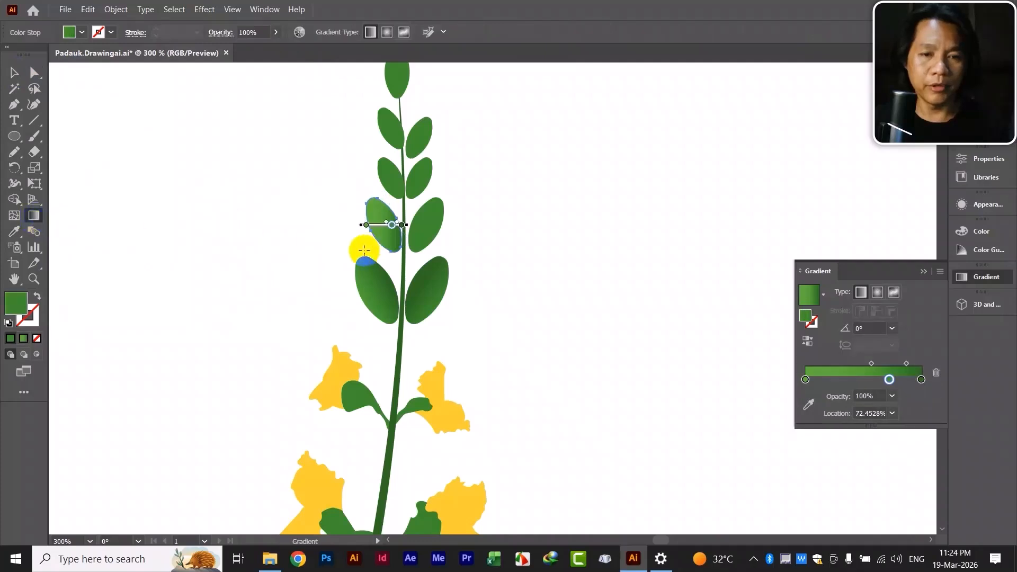
click(374, 212)
drag(374, 213, 389, 222)
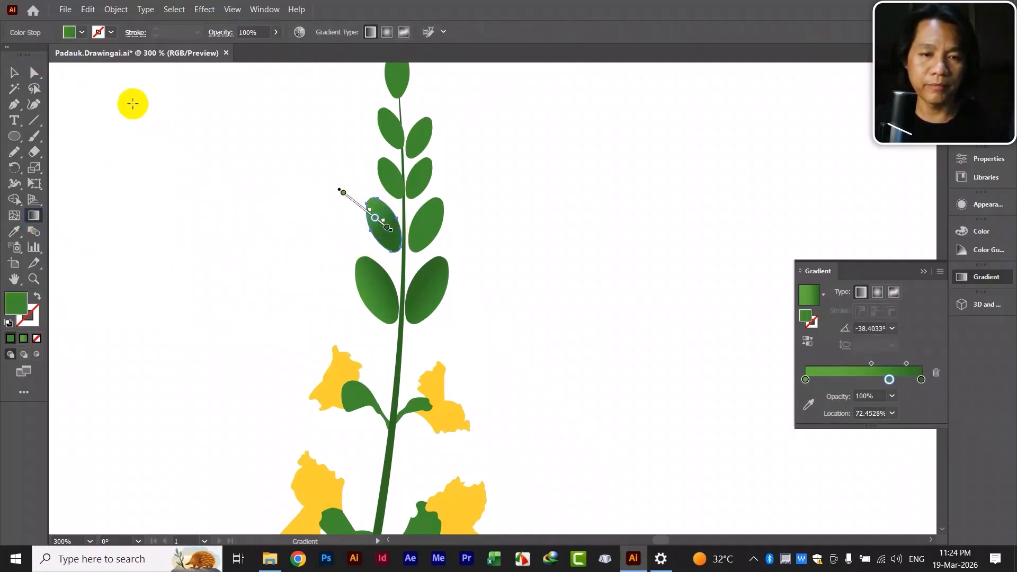
click(16, 74)
click(164, 229)
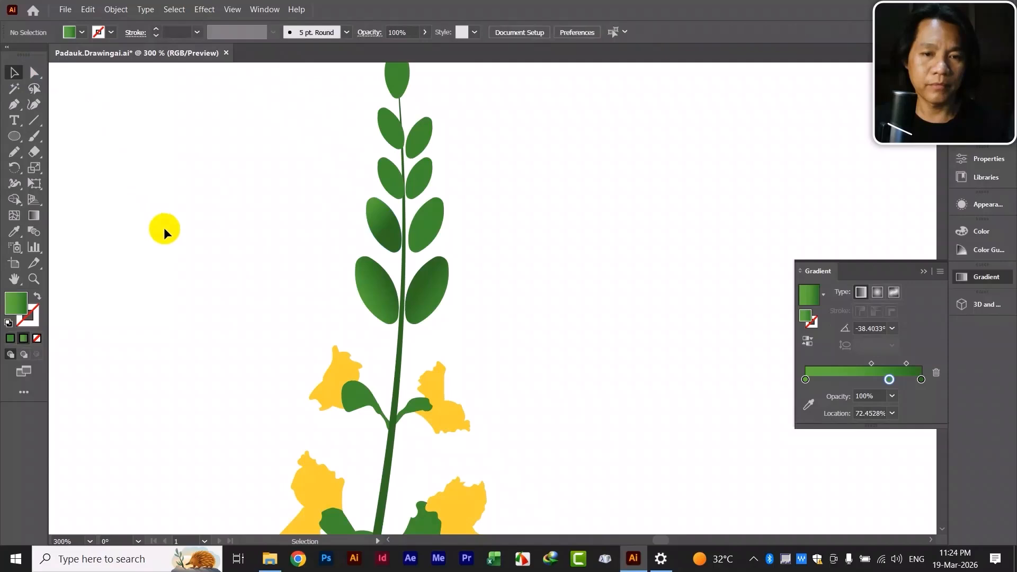
Copy the lowest left bud's gradient to the second right bud from the bottom and angle it at about 166°
click(436, 217)
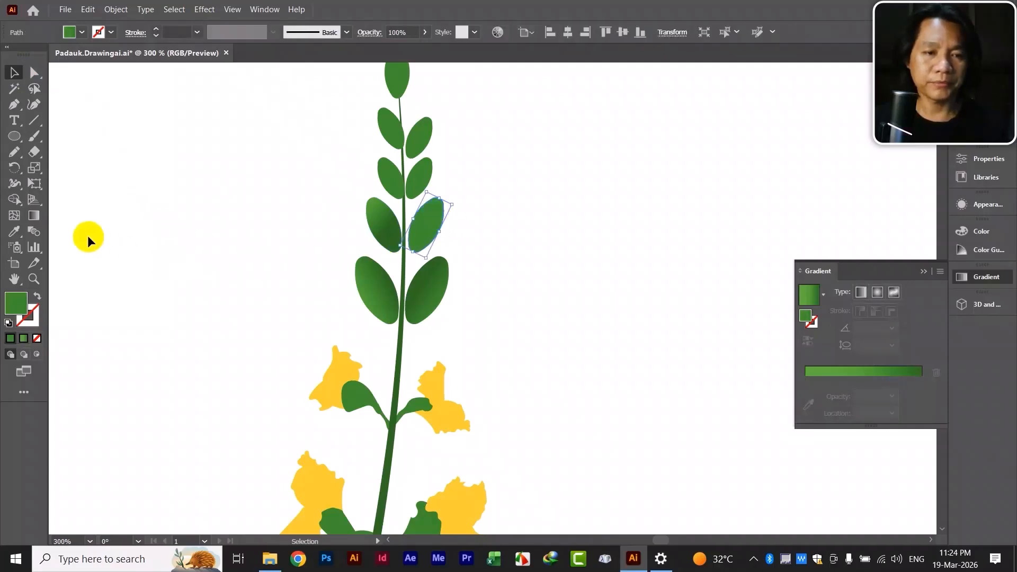
click(25, 232)
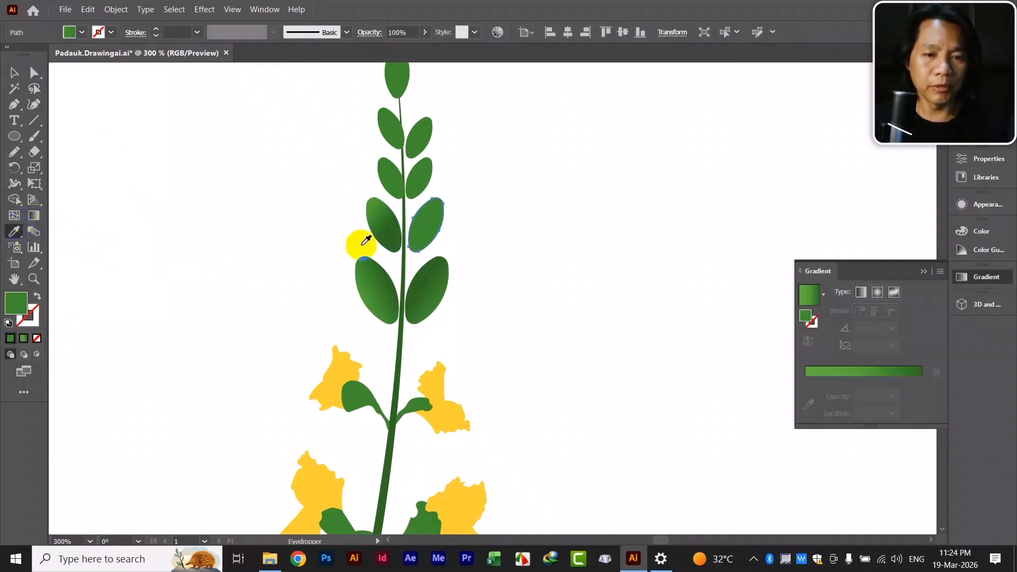
click(371, 277)
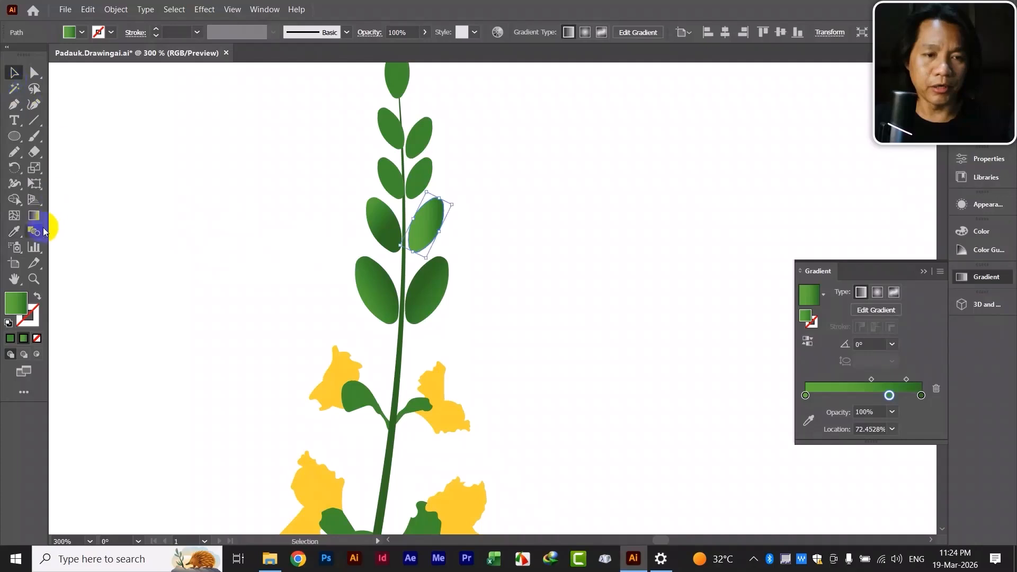
click(35, 216)
drag(439, 225, 419, 225)
click(14, 72)
click(164, 208)
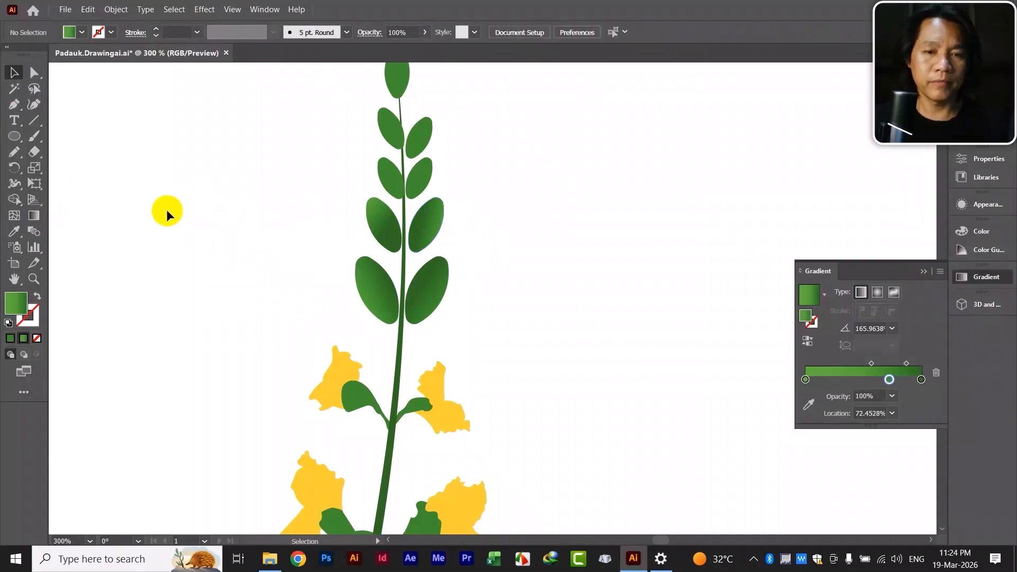
Fill the single bud at the branch tip with the yellow-olive linear gradient sampled from the palette
key(ctrl+minus)
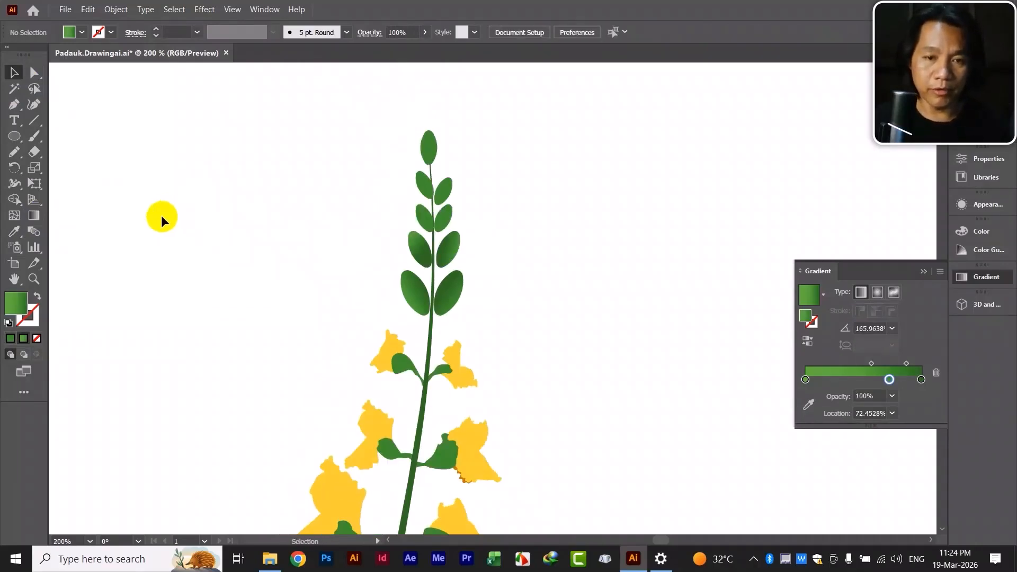
click(429, 138)
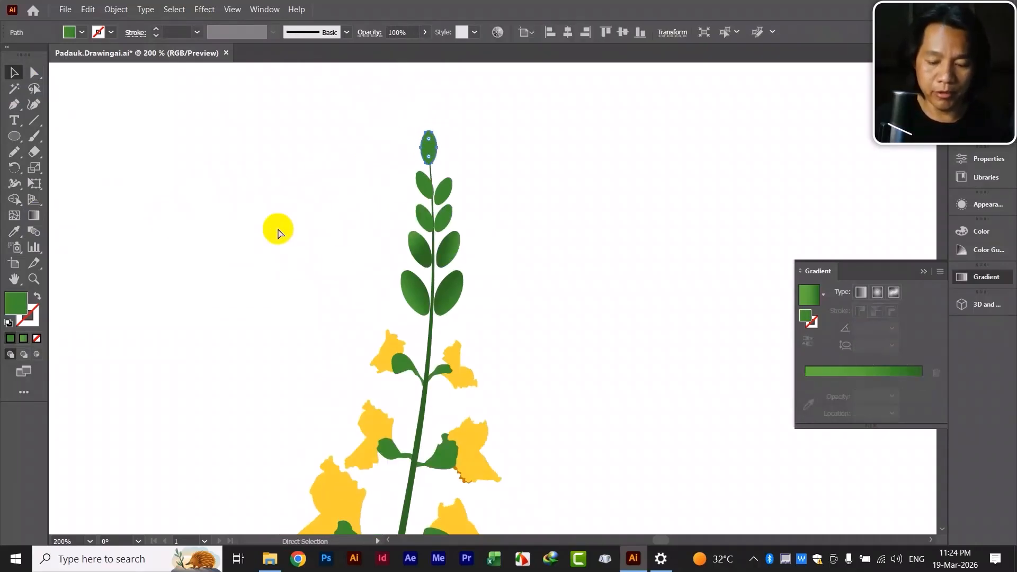
key(ctrl+minus)
key(ctrl+minus)
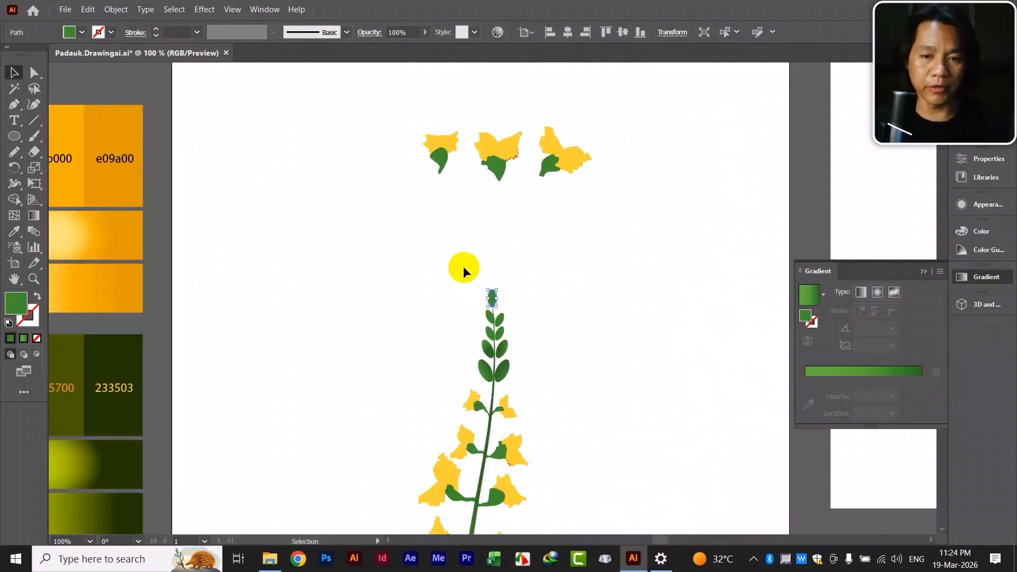
drag(315, 343, 556, 229)
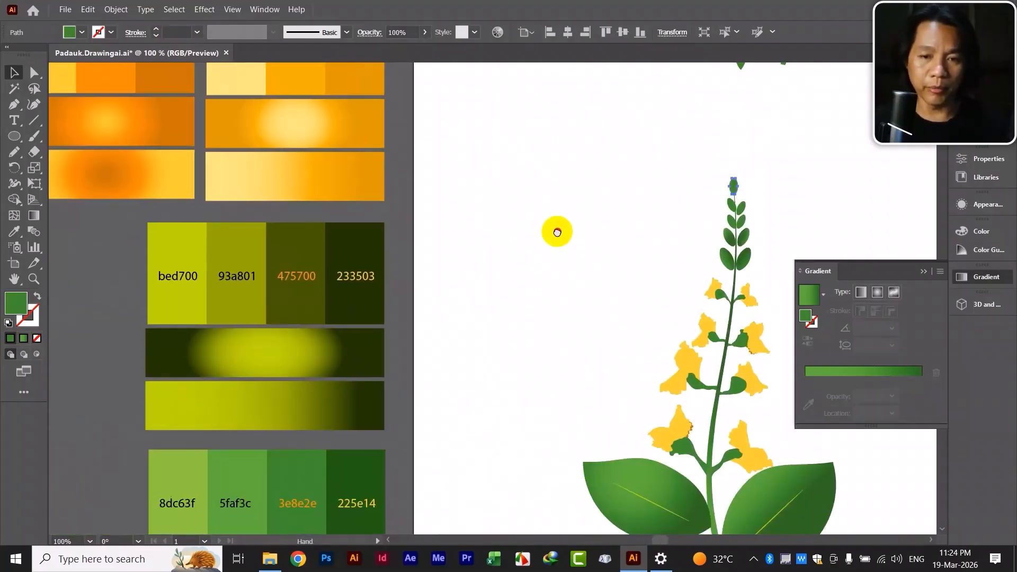
click(16, 236)
click(272, 397)
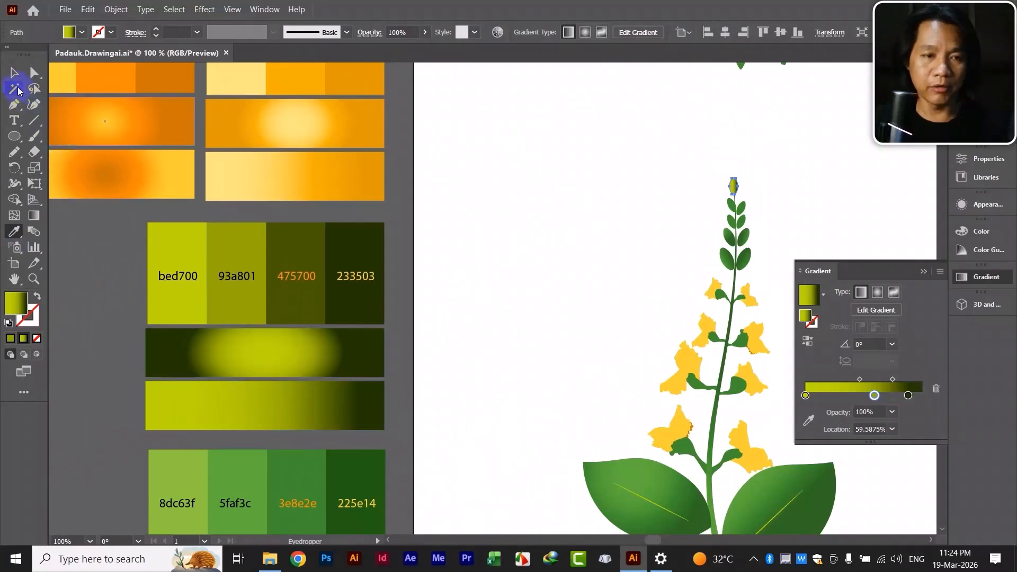
click(14, 73)
click(571, 234)
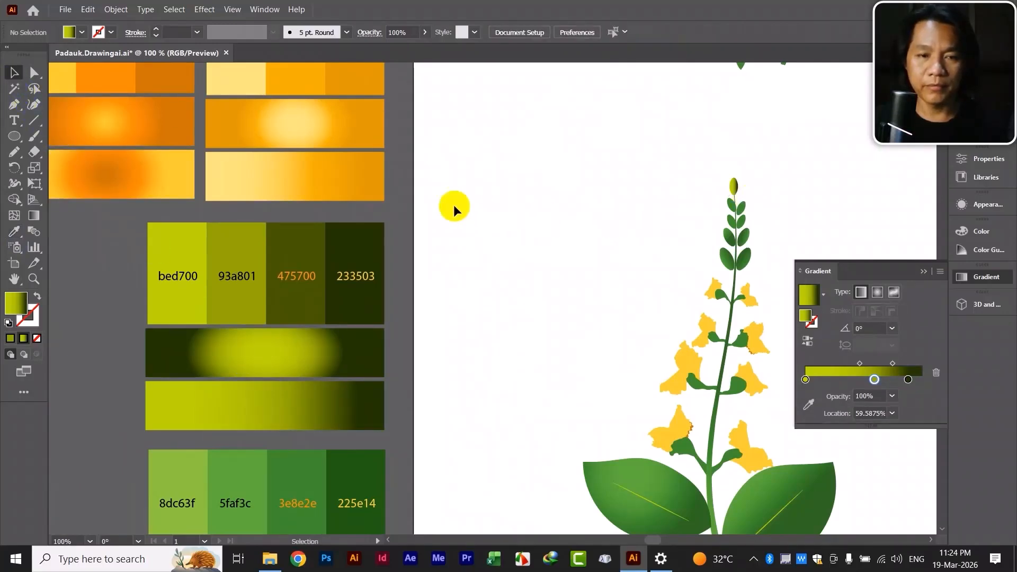
Fill the uppermost right bud below the tip with the palette's yellow-olive linear gradient
drag(663, 262, 562, 262)
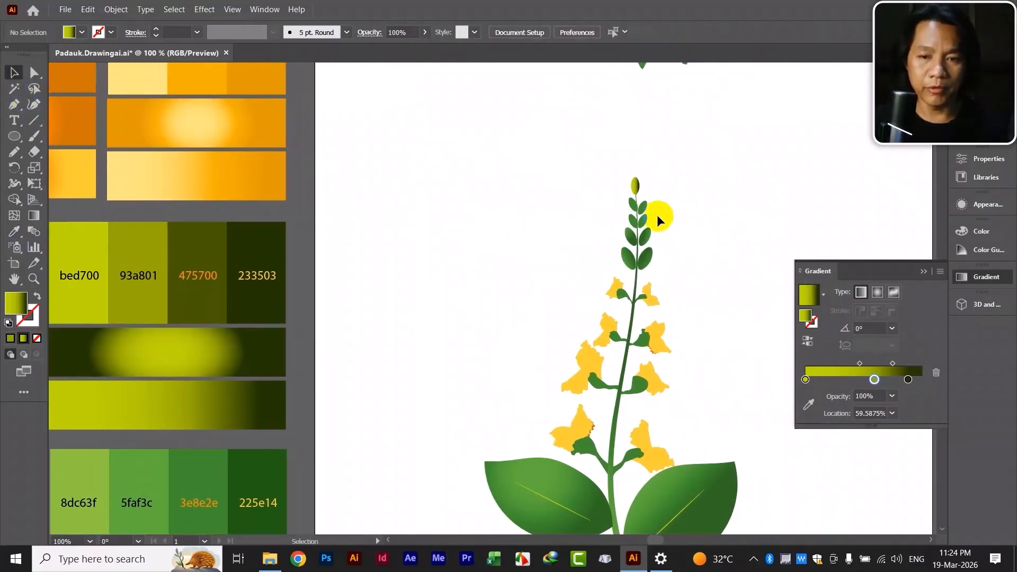
click(642, 209)
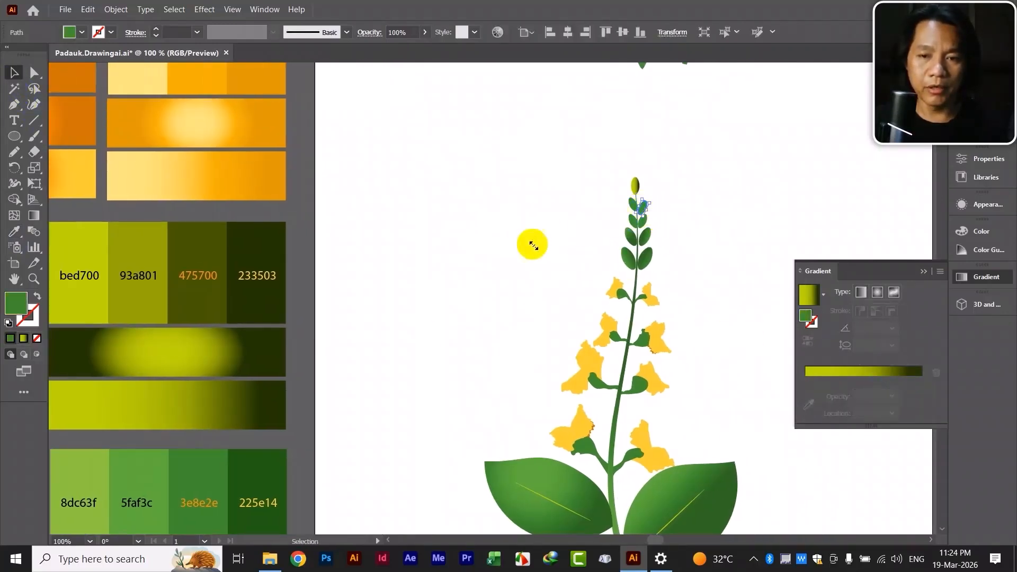
click(15, 233)
click(232, 396)
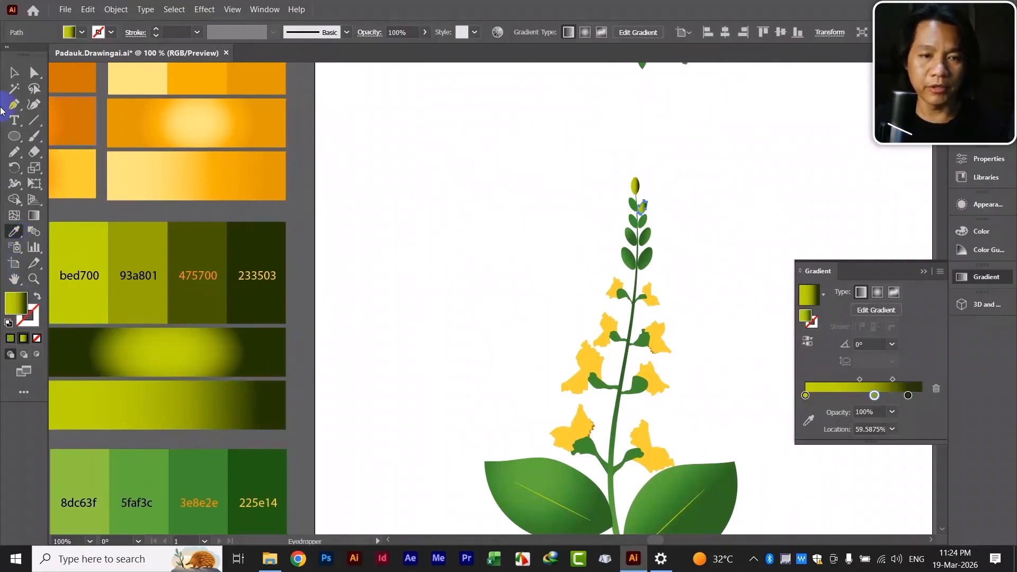
click(14, 73)
click(663, 192)
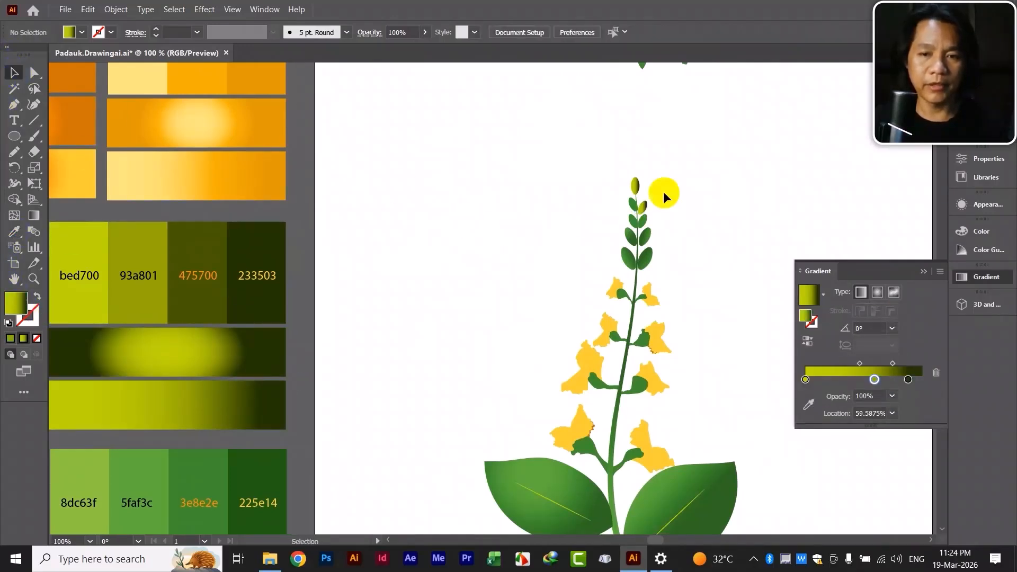
Fill the uppermost left bud below the tip with the green linear gradient from the palette
click(633, 205)
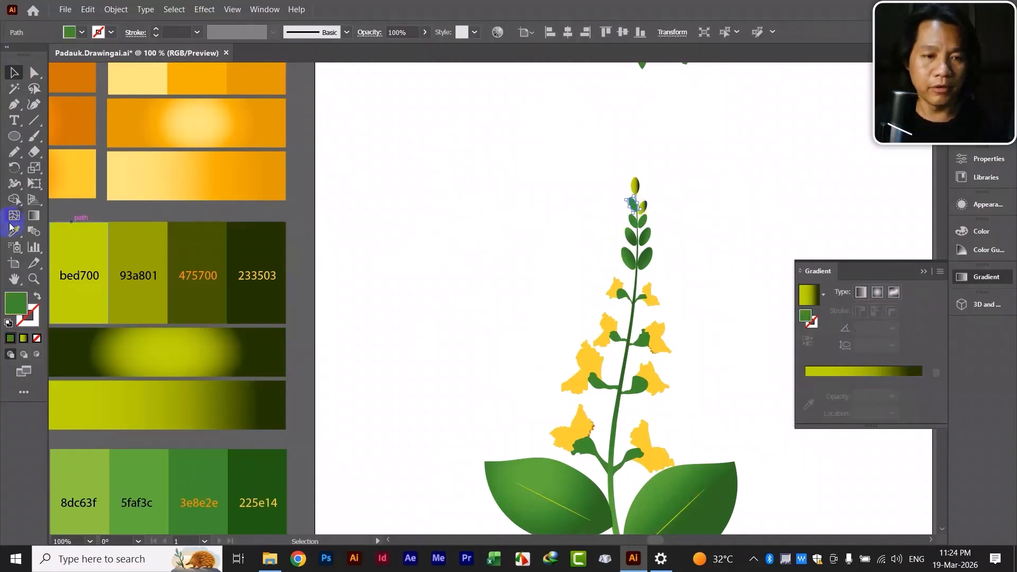
click(13, 233)
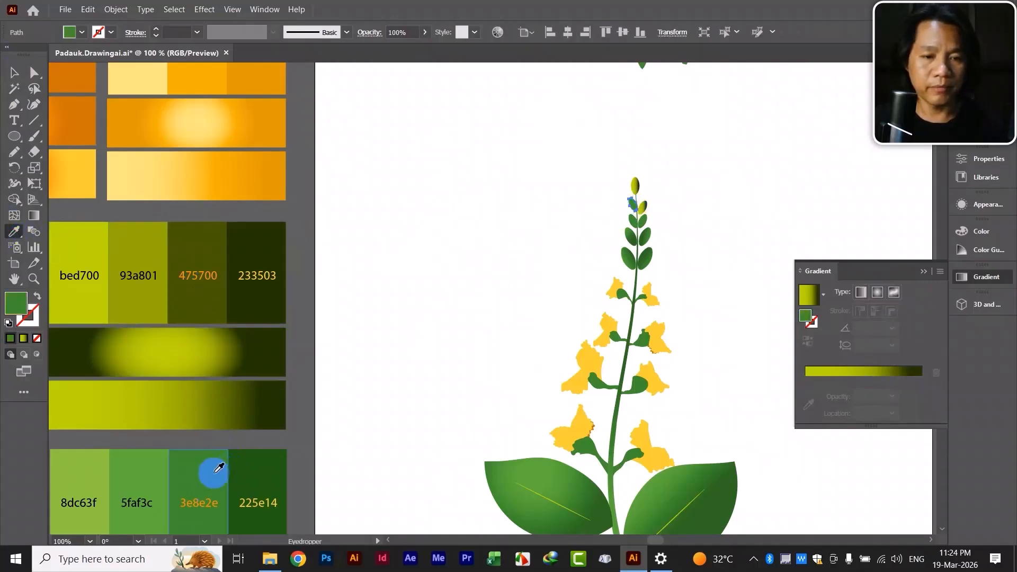
drag(246, 468, 289, 322)
click(266, 417)
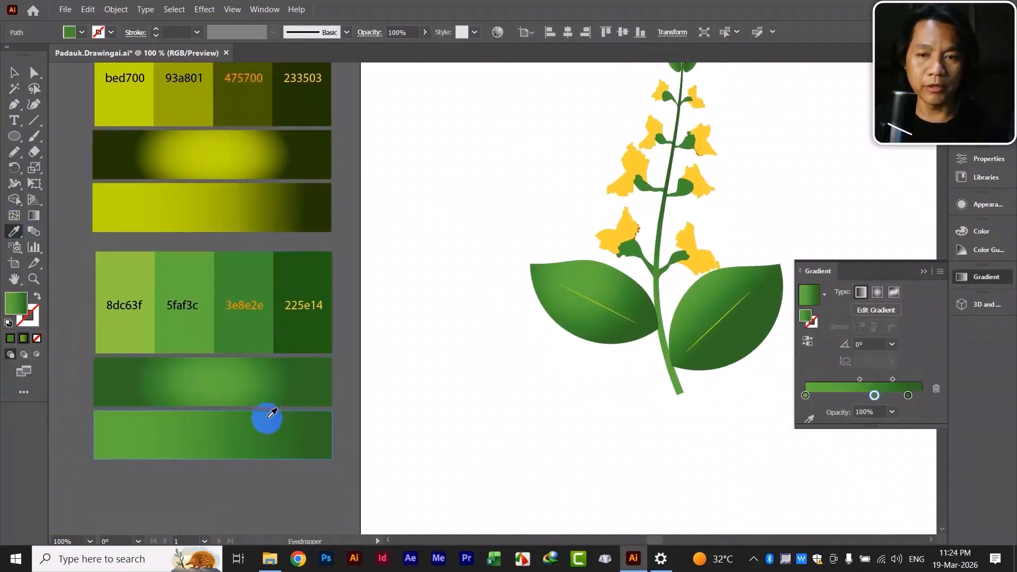
drag(411, 231, 297, 434)
click(14, 72)
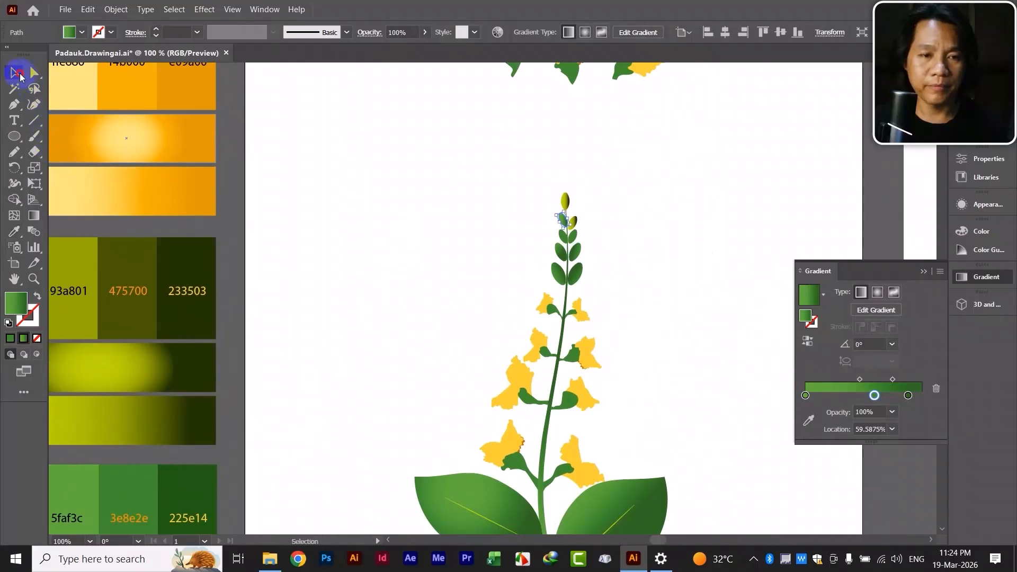
Fill the second left bud below the tip with the green linear gradient sampled from the palette
click(562, 235)
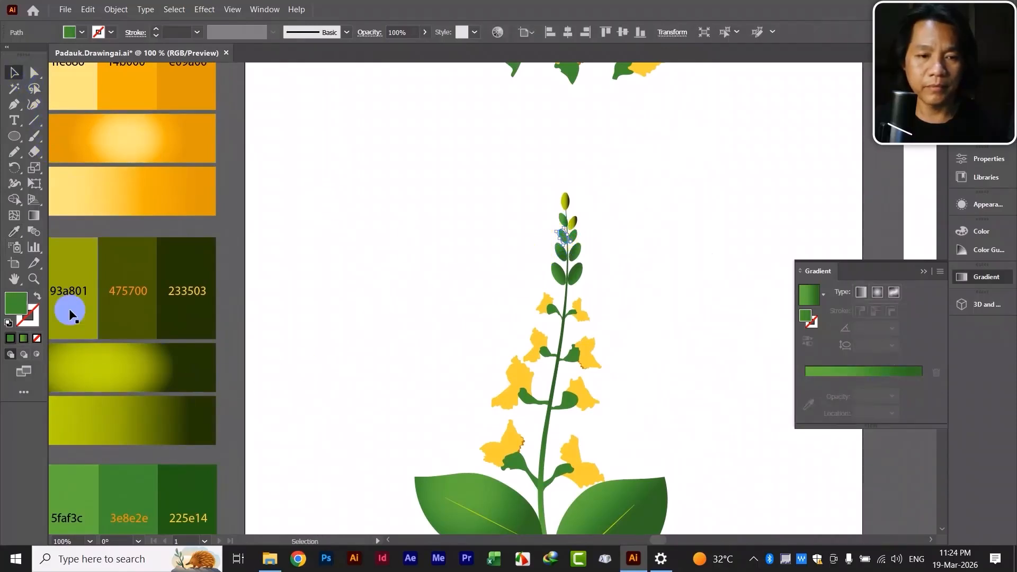
click(15, 232)
drag(297, 356, 370, 202)
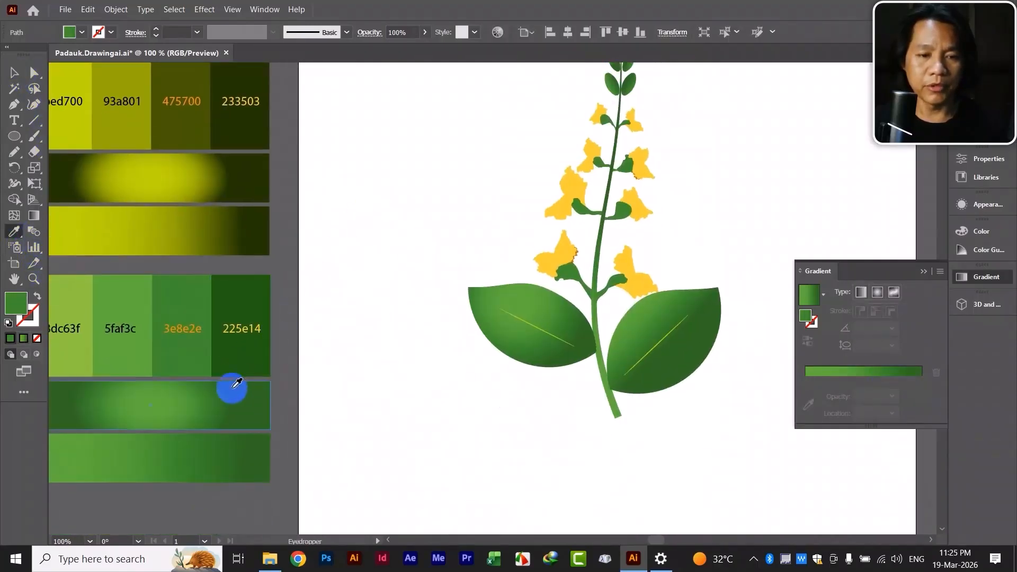
click(237, 443)
click(14, 73)
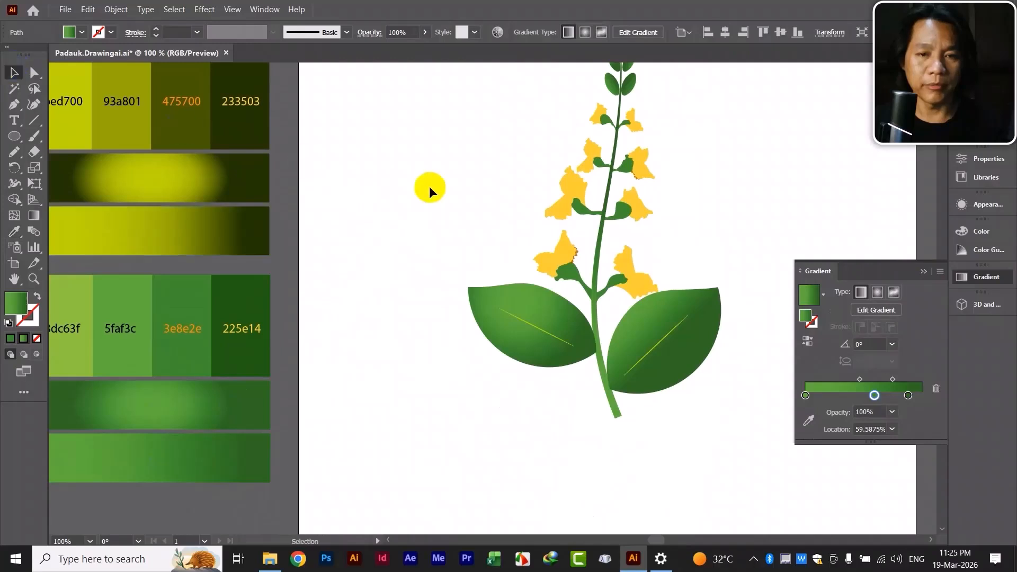
drag(473, 157, 395, 299)
click(424, 227)
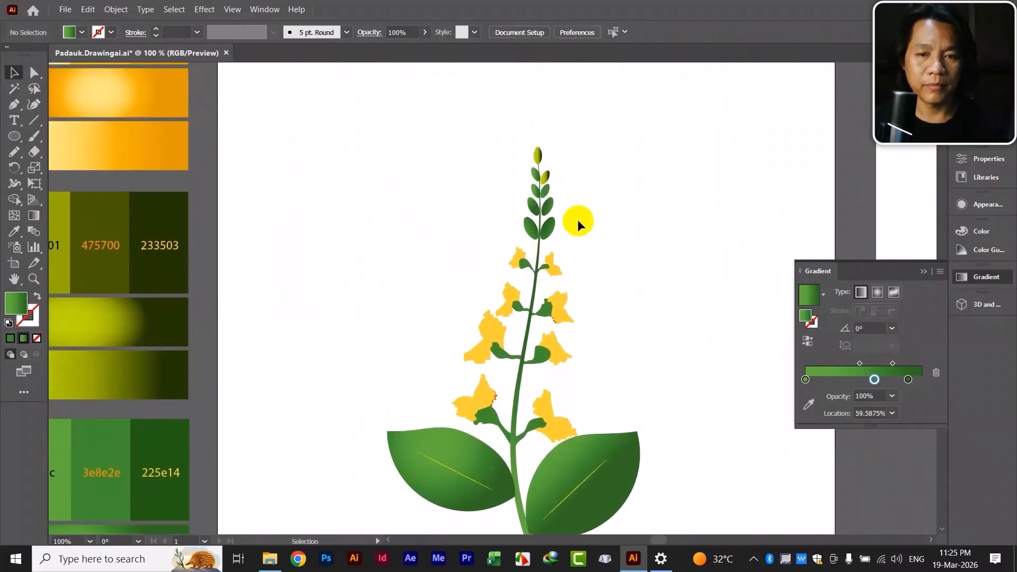
Examine the shading of the buds and the flat-coloured flowers along the stem up close
key(ctrl+equal)
key(ctrl+equal)
key(ctrl+equal)
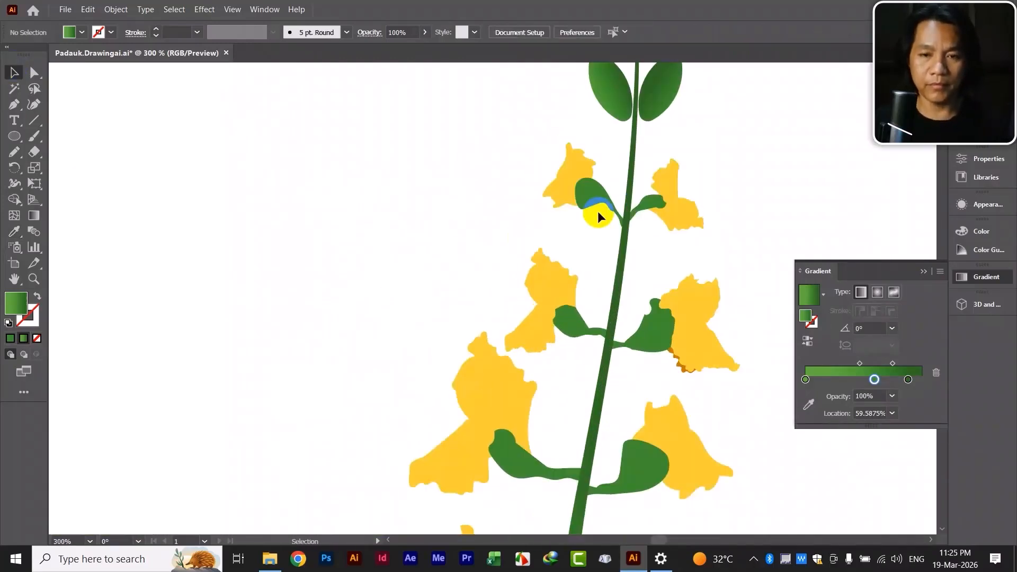
drag(597, 211, 388, 412)
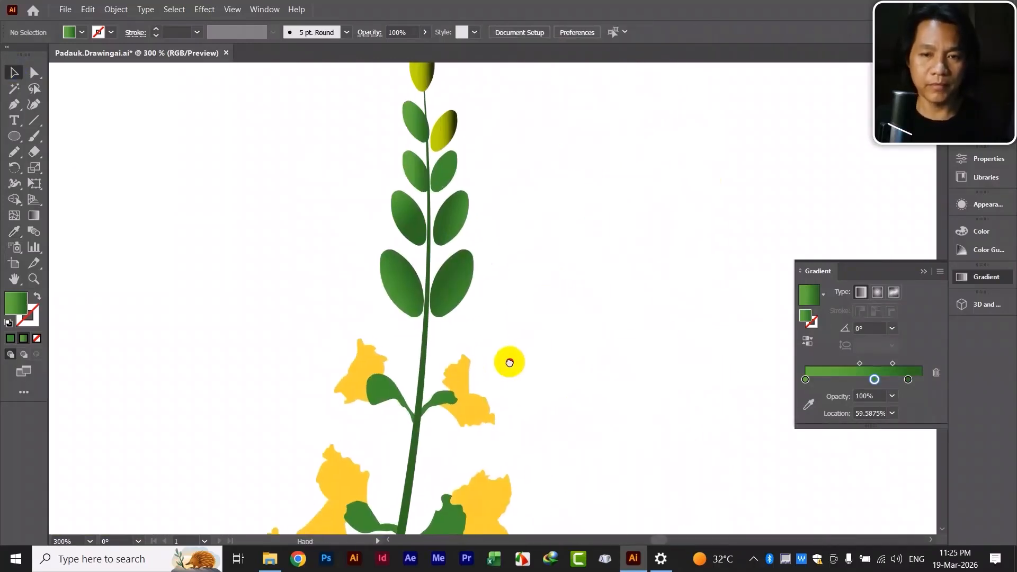
click(457, 282)
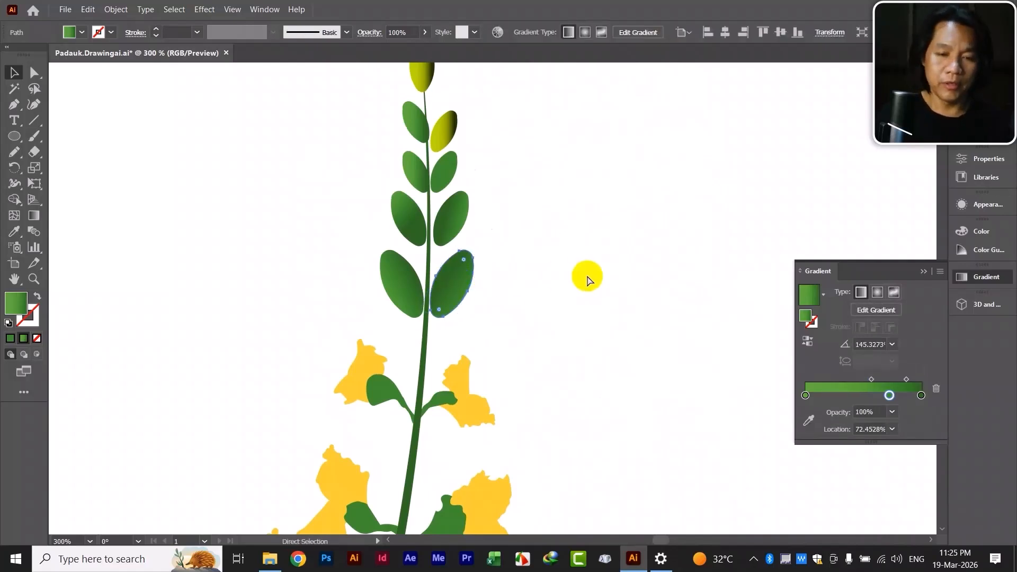
key(ctrl+minus)
click(587, 348)
drag(588, 350, 624, 202)
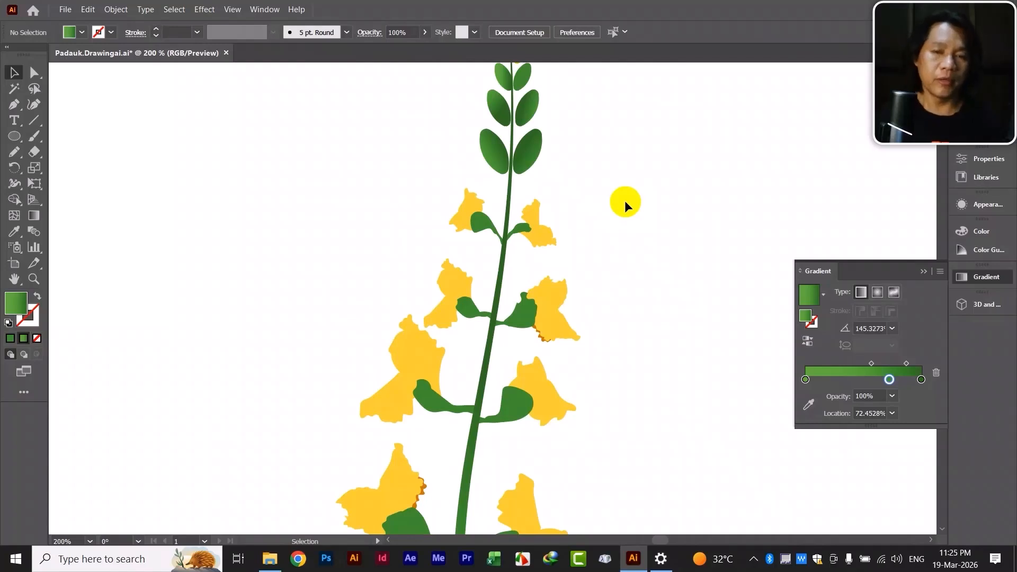
Place the palette's two facf33, fd8d03 and ce7500 radial gradient bars on the artboard beside the flower branch
click(475, 212)
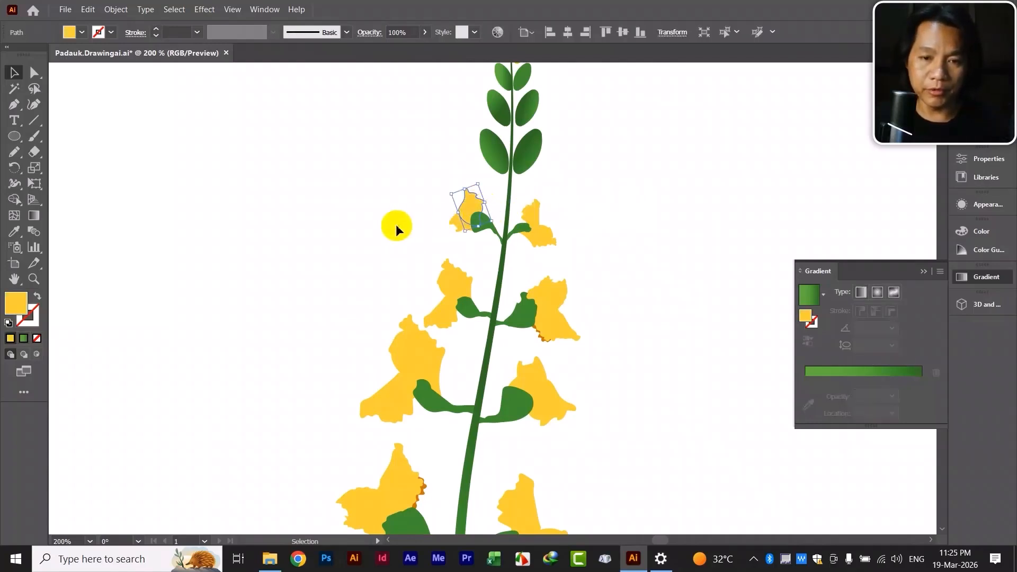
click(397, 226)
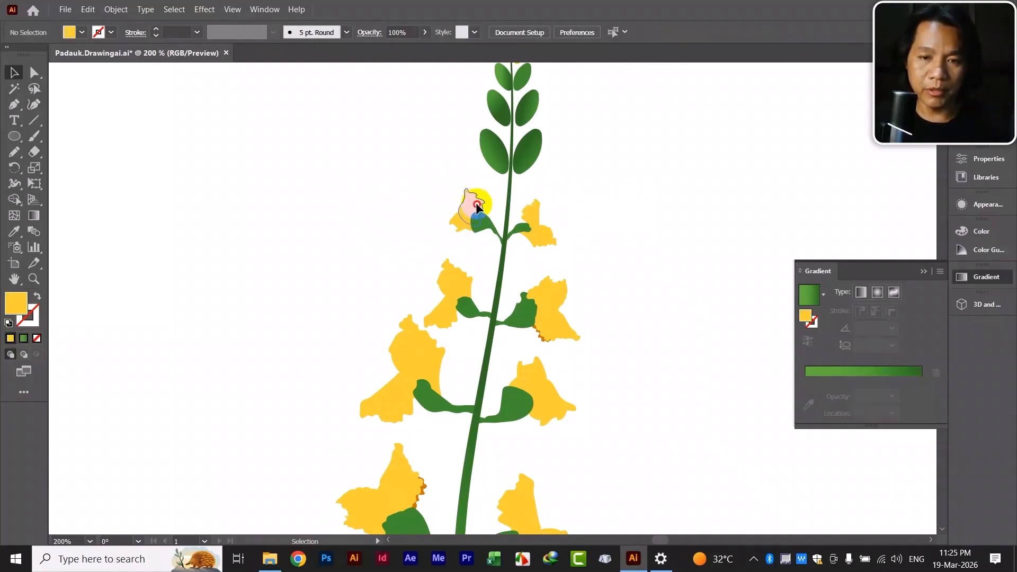
click(477, 204)
key(a)
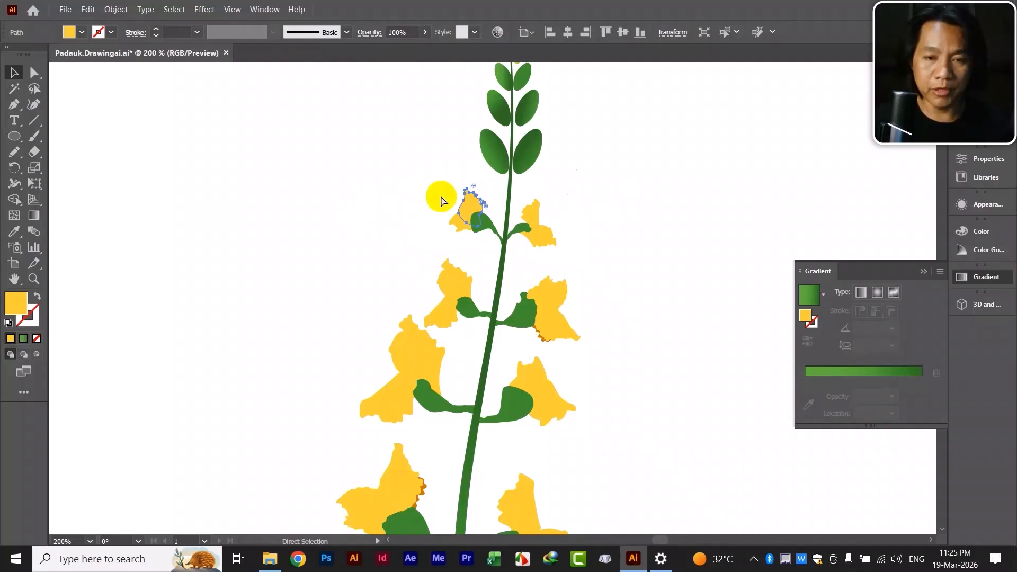
key(ctrl+minus)
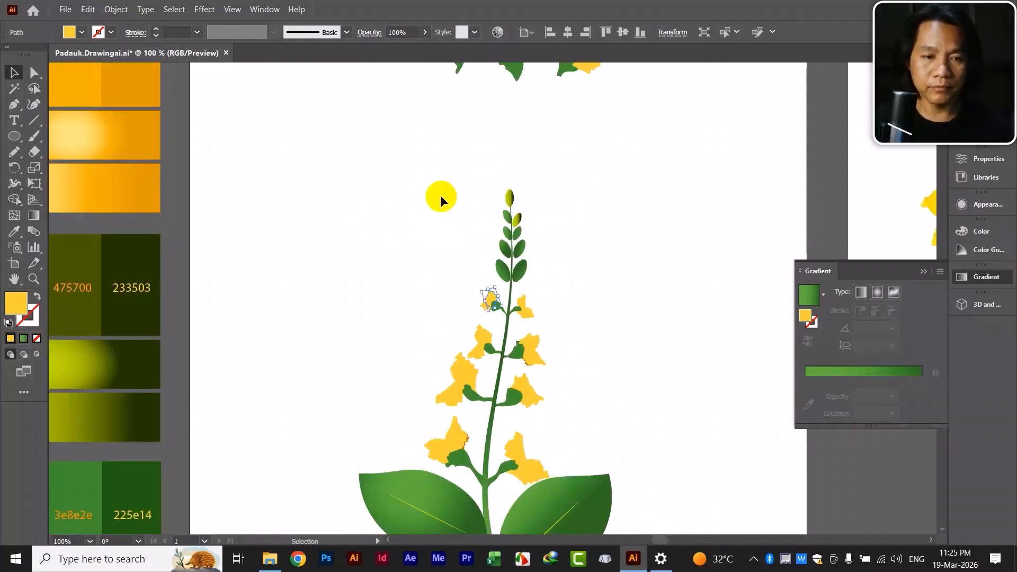
drag(297, 307, 534, 334)
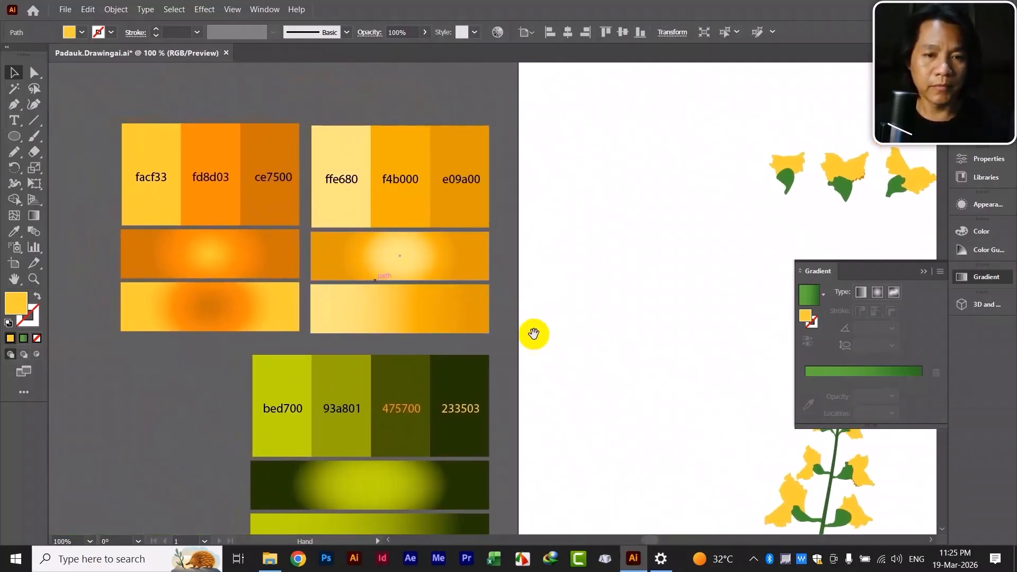
drag(271, 324, 274, 325)
click(572, 289)
drag(513, 315, 341, 306)
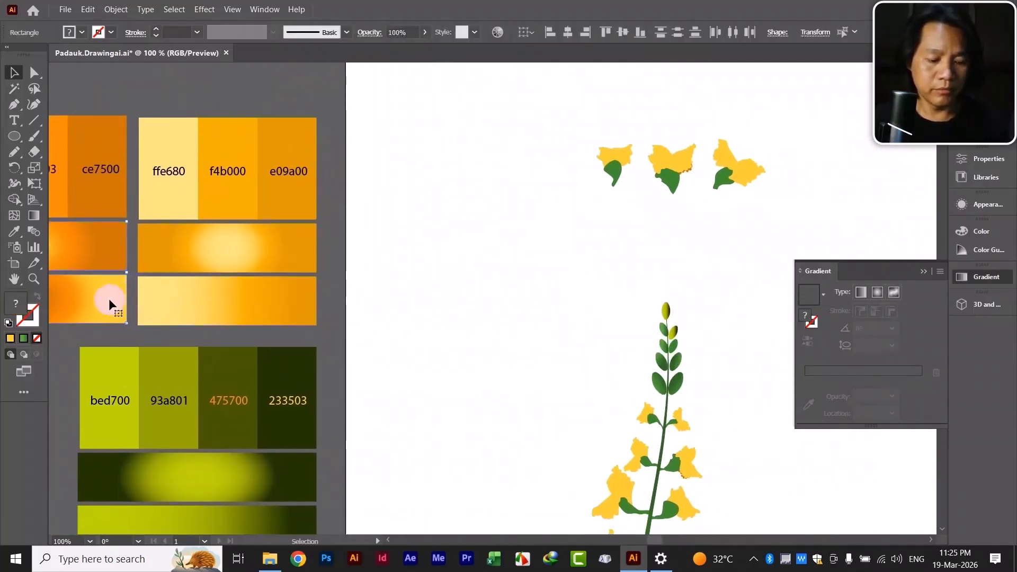
drag(109, 298, 601, 311)
drag(743, 366, 588, 240)
drag(397, 139, 401, 248)
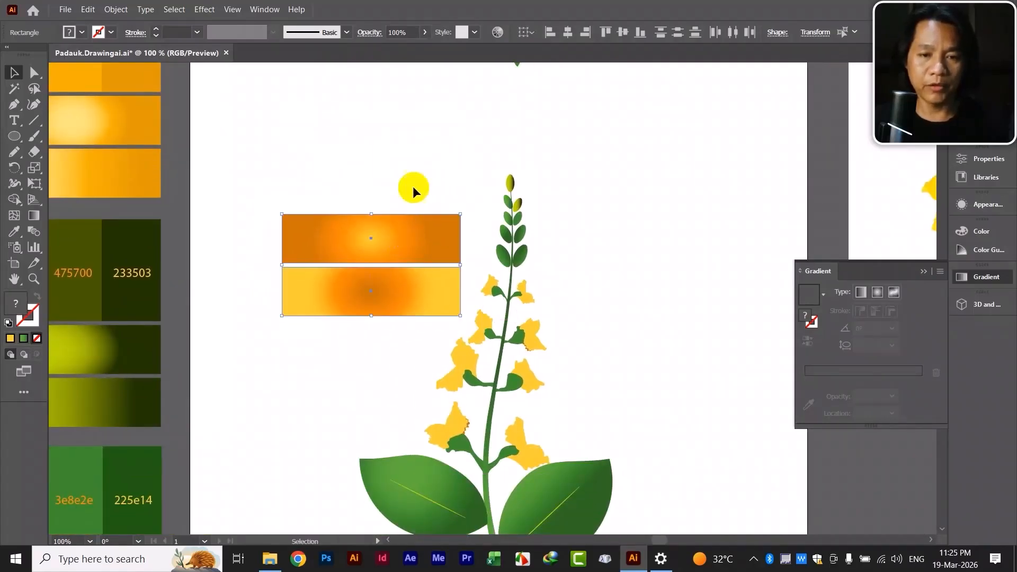
Fill the upper petal of the uppermost left flower with the dark-centred orange-to-yellow radial gradient from the lower bar
key(ctrl+equal)
key(ctrl+equal)
key(ctrl+equal)
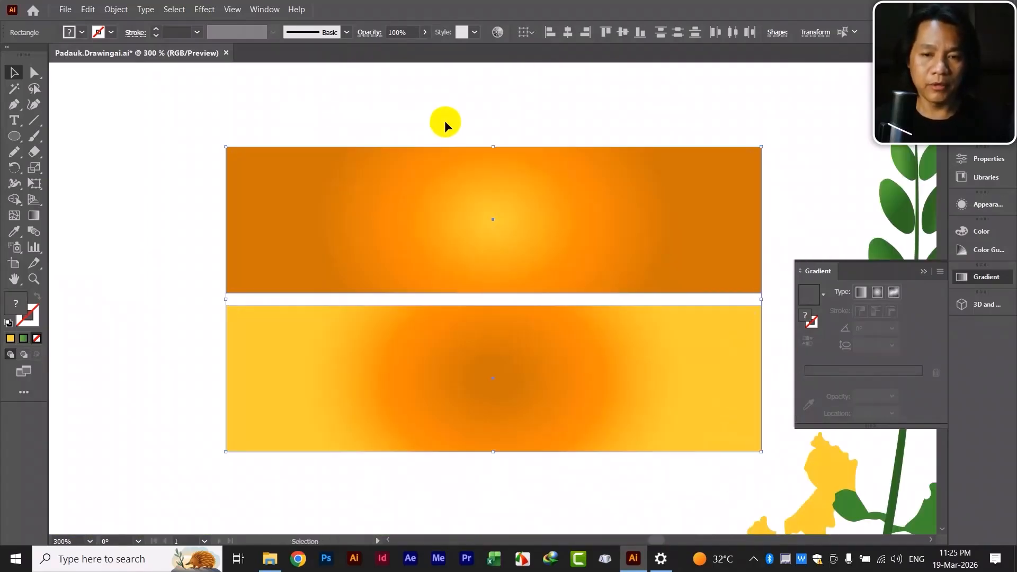
drag(538, 307, 252, 229)
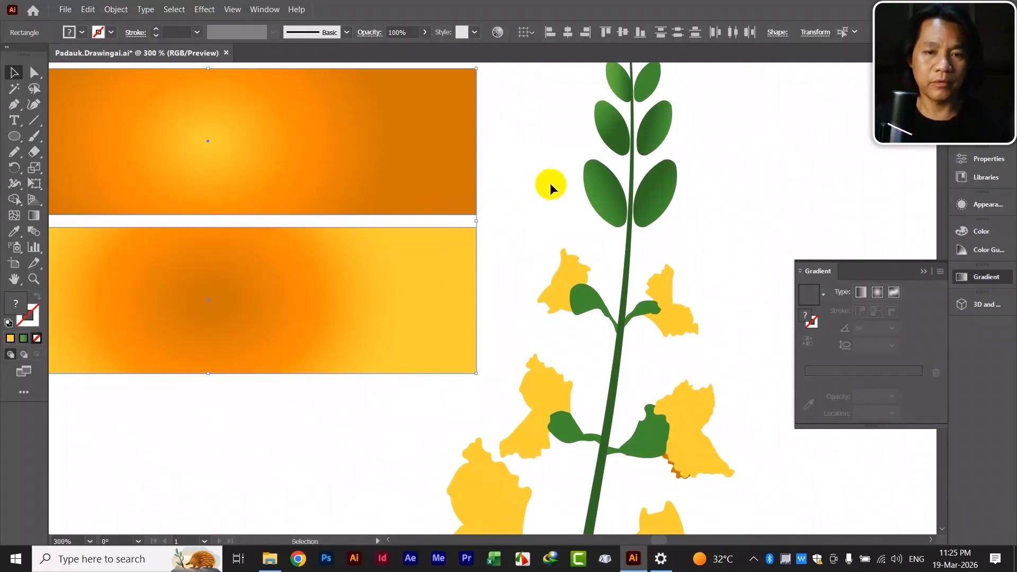
click(538, 189)
click(568, 263)
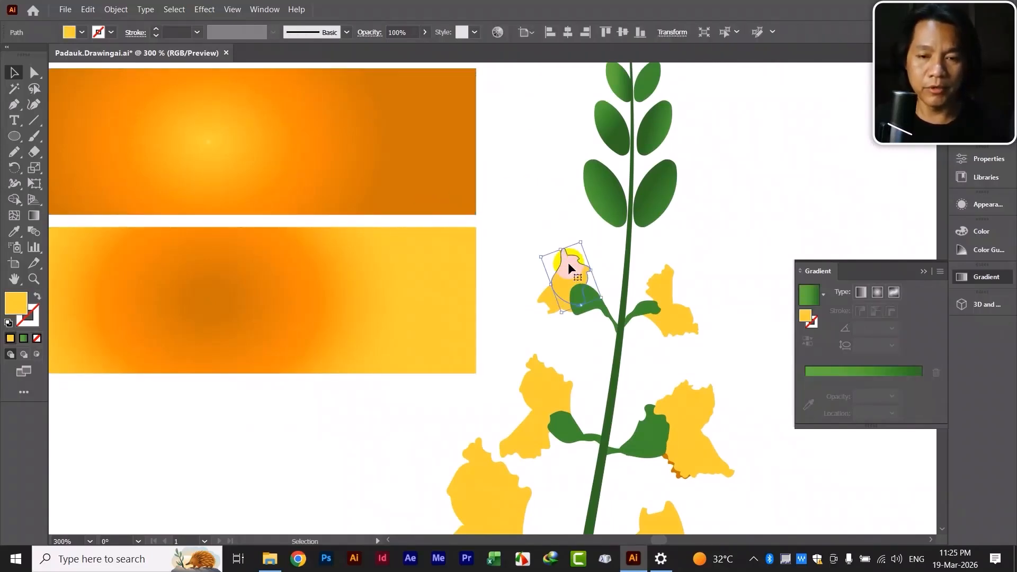
click(12, 233)
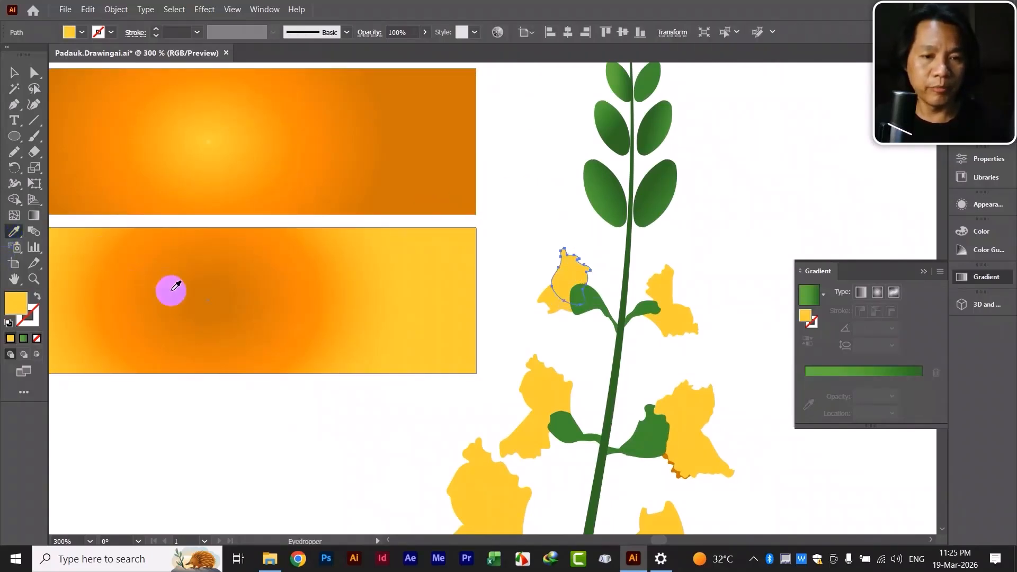
click(201, 299)
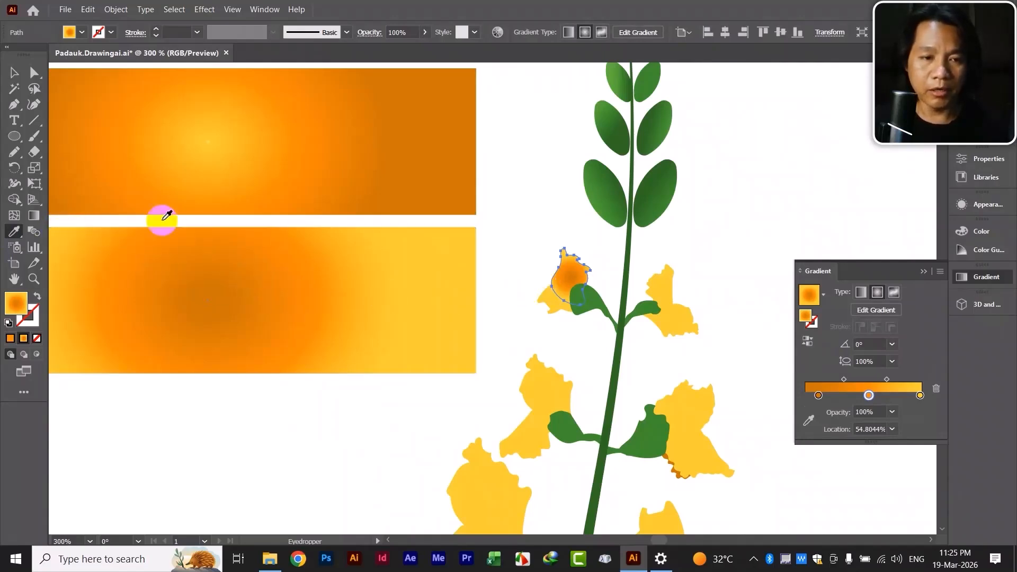
Redirect the upper petal's radial gradient from its dark base towards its tip at about 85°
click(34, 217)
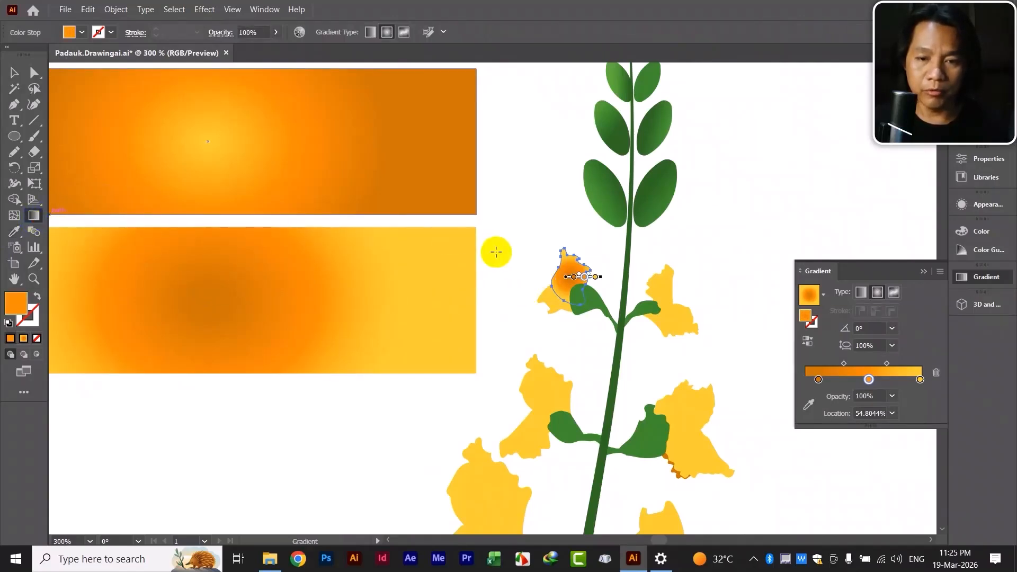
click(573, 291)
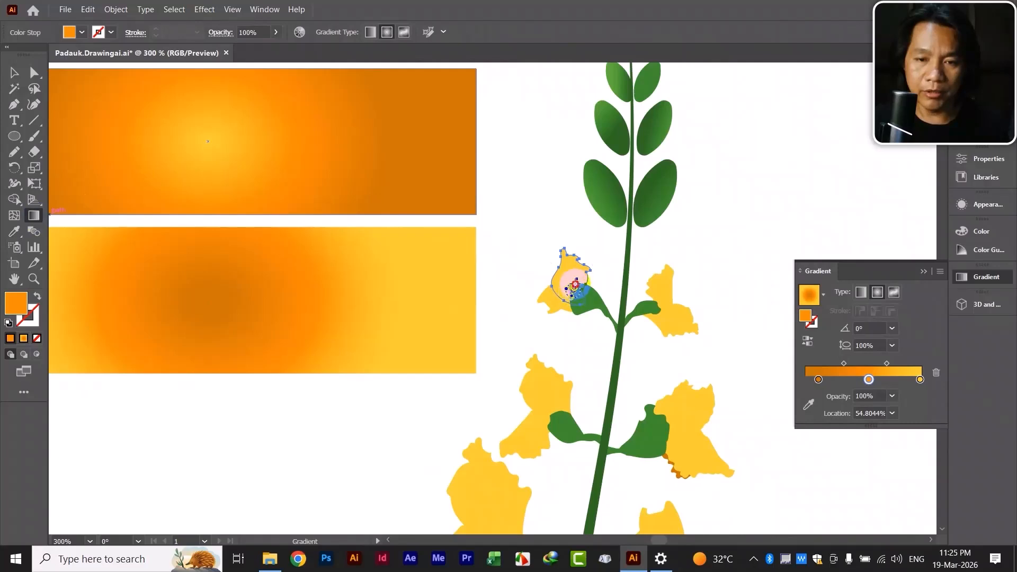
drag(573, 275, 574, 263)
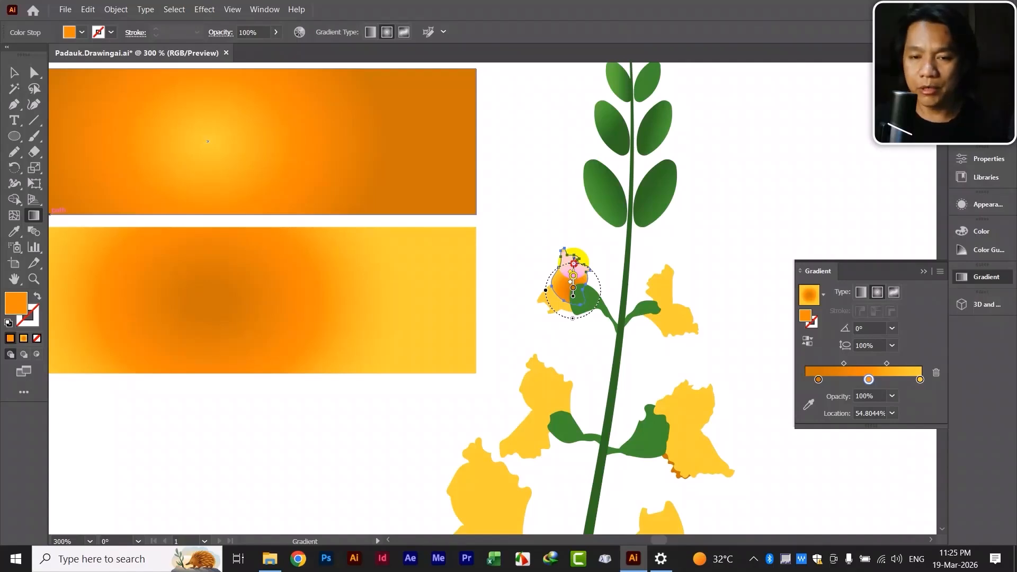
drag(573, 262, 574, 261)
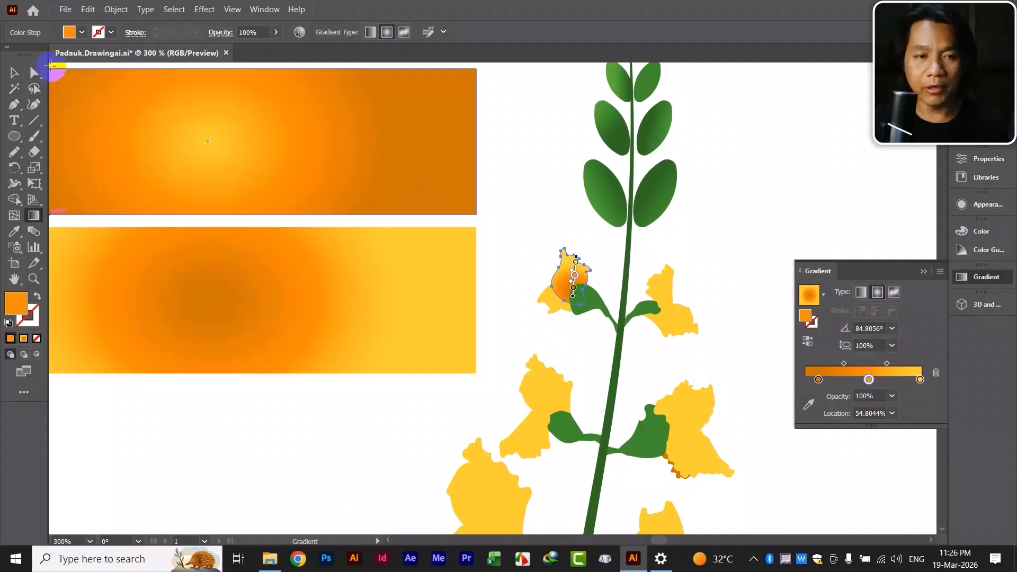
click(14, 73)
click(541, 169)
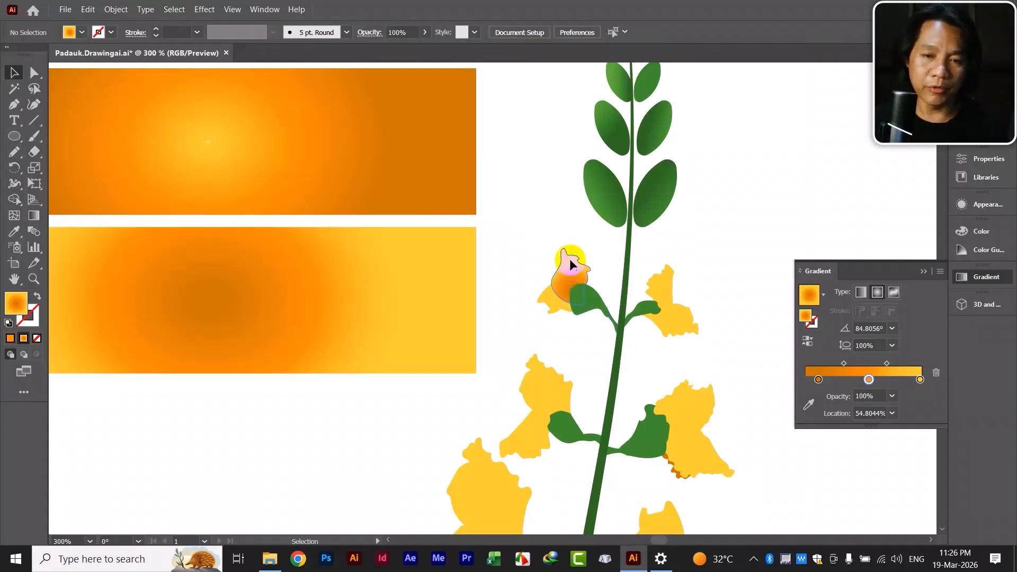
Fill the lower petal of the uppermost left flower with the same orange radial gradient using the Eyedropper
click(553, 301)
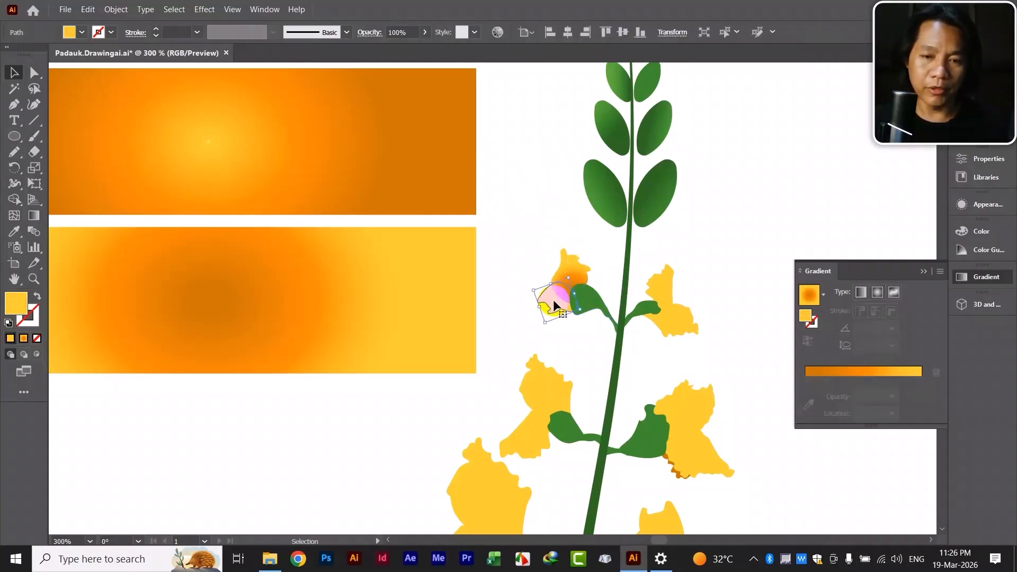
click(532, 206)
click(553, 301)
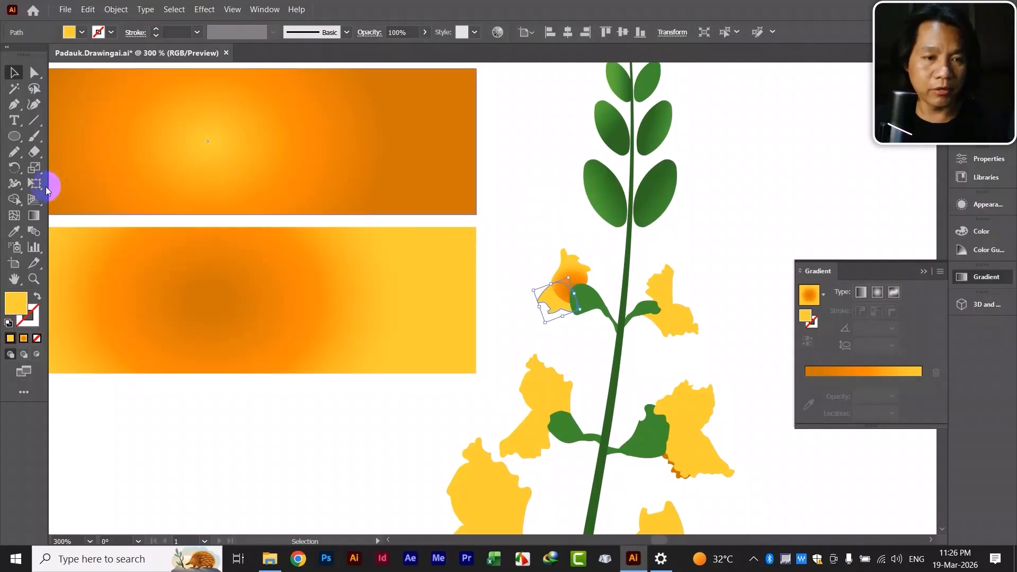
click(10, 238)
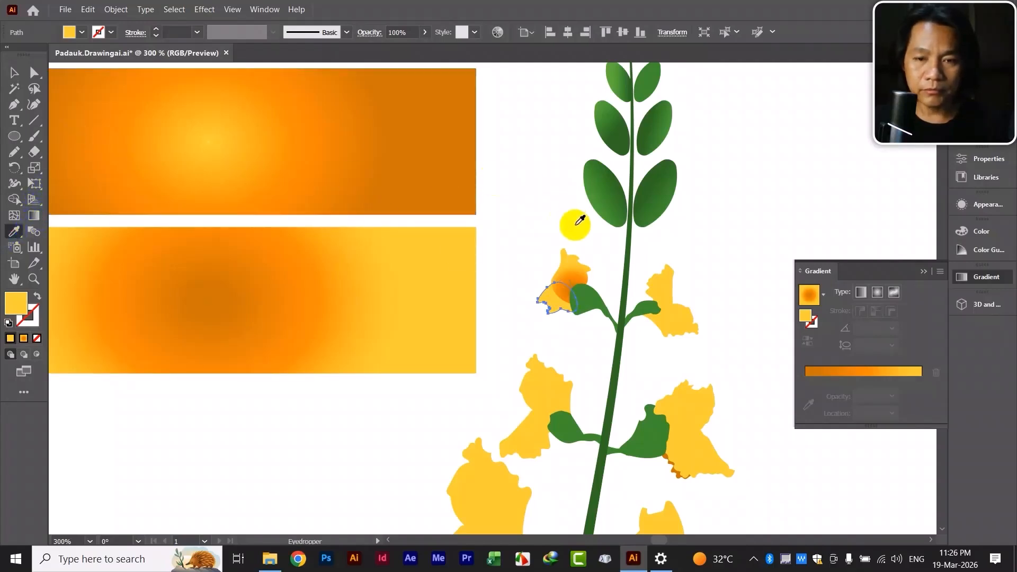
click(565, 277)
click(380, 170)
click(13, 72)
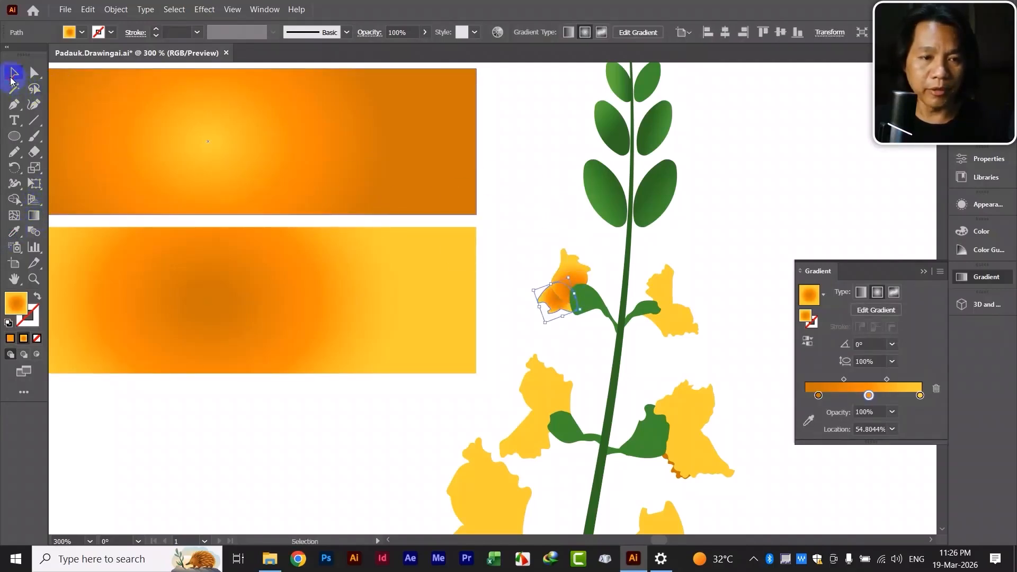
Redirect the lower petal's radial gradient from the calyx outward to the petal edge at about -168°
click(34, 215)
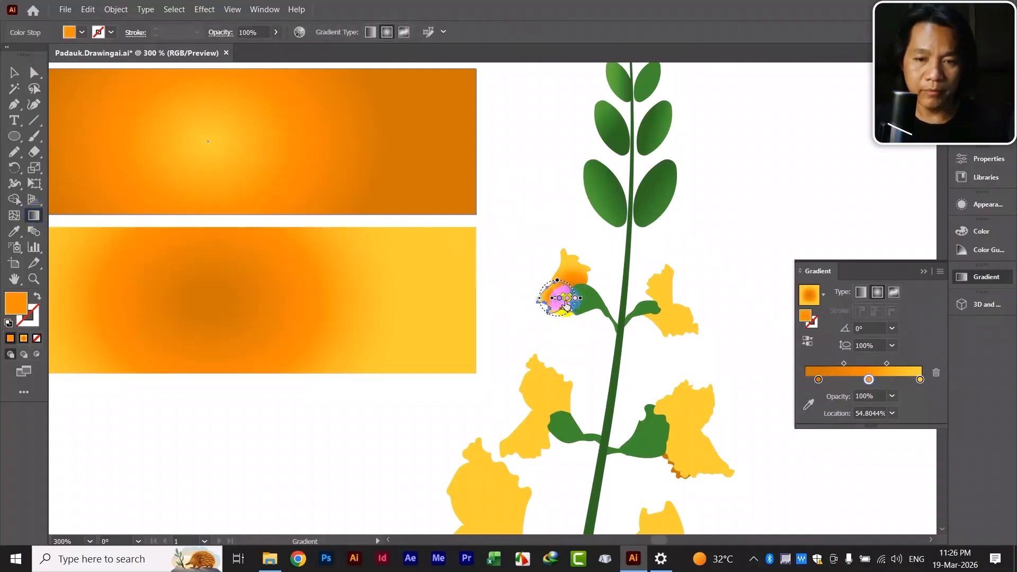
drag(579, 289, 540, 298)
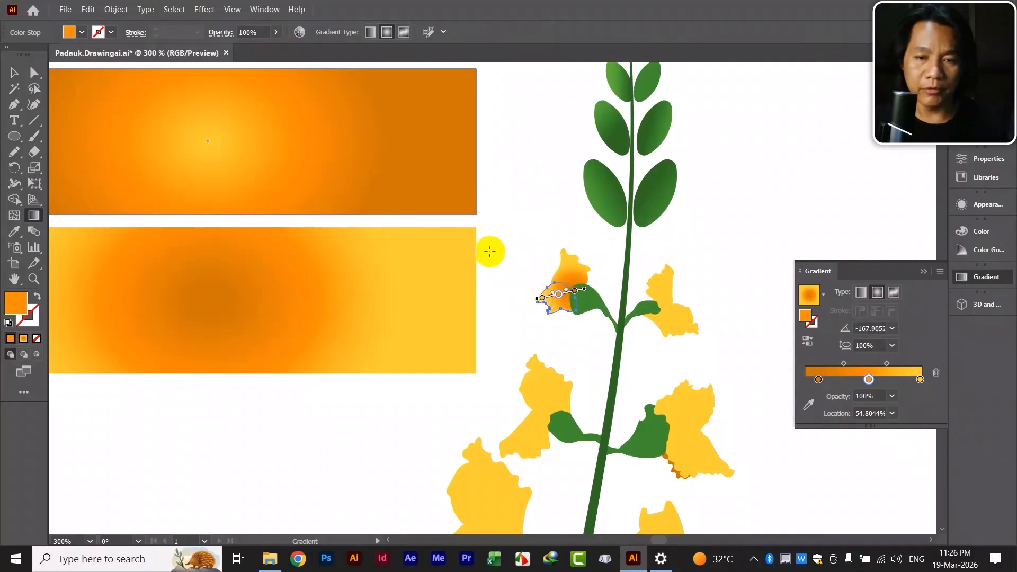
click(15, 73)
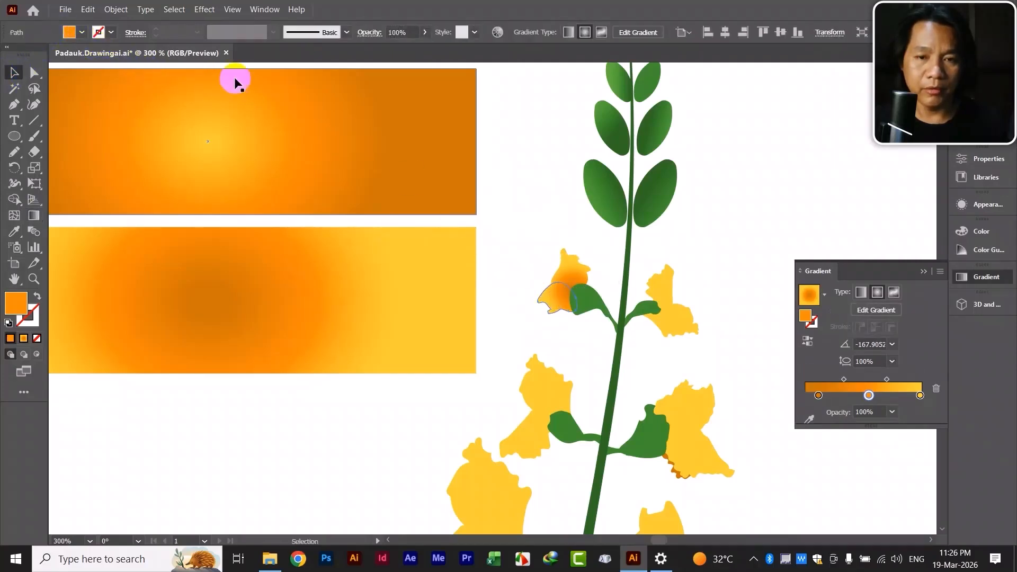
click(523, 144)
Fill the green calyx of the uppermost left flower with the top bud's yellow-olive gradient using the Eyedropper
click(553, 306)
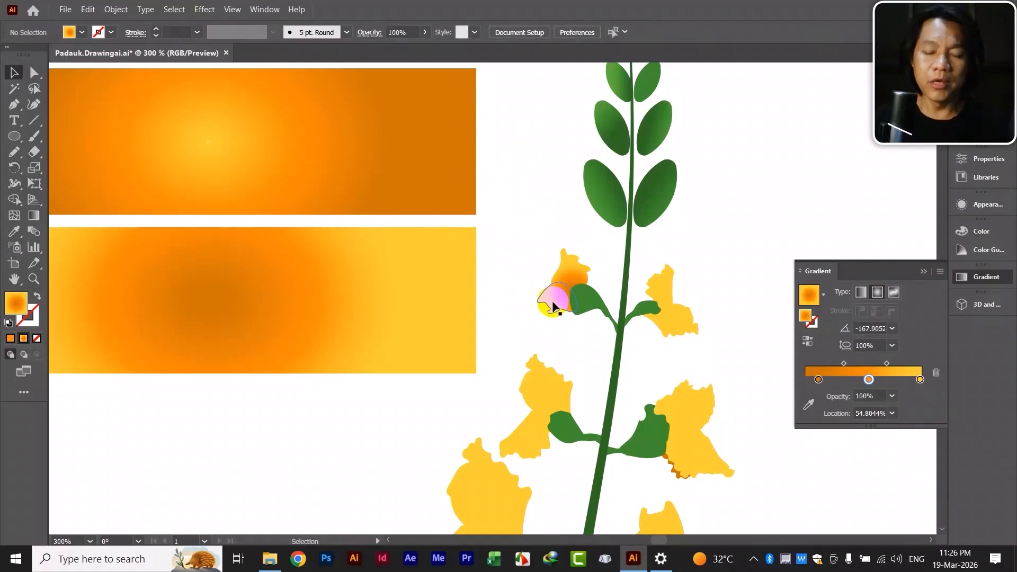
key(ctrl)
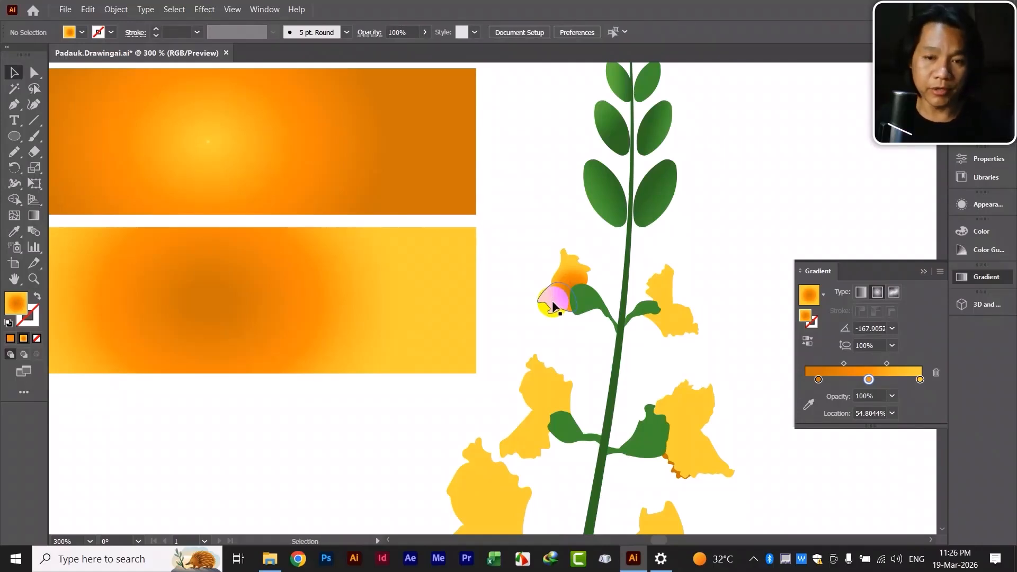
key(space)
drag(575, 348, 546, 331)
click(565, 287)
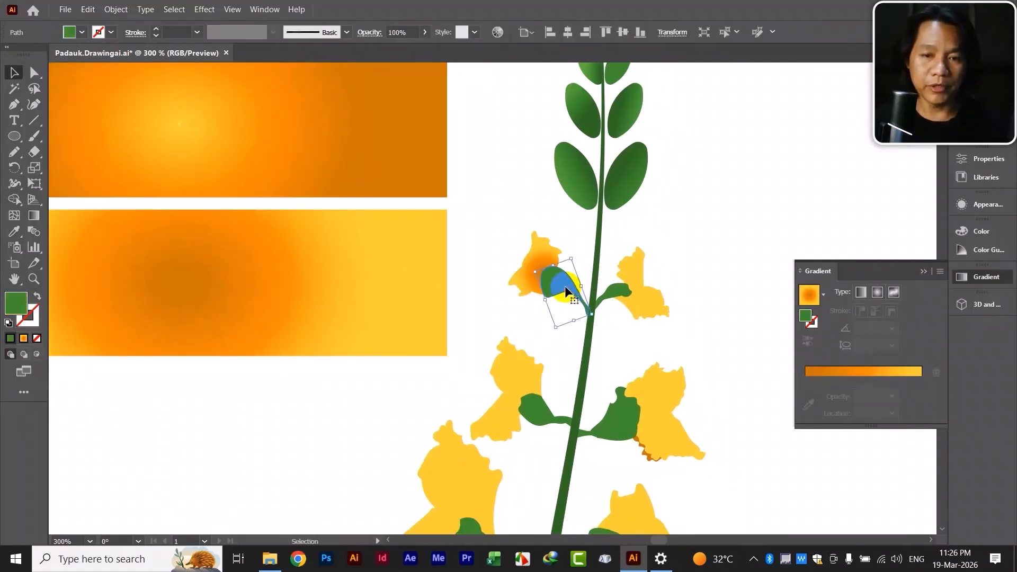
key(ctrl+minus)
key(ctrl+minus)
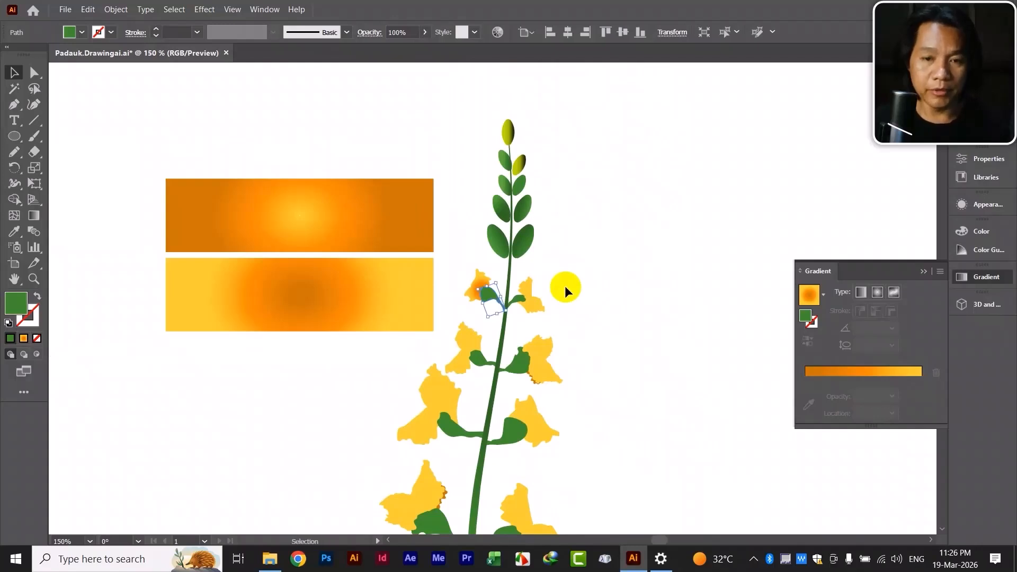
click(190, 270)
click(14, 232)
click(186, 297)
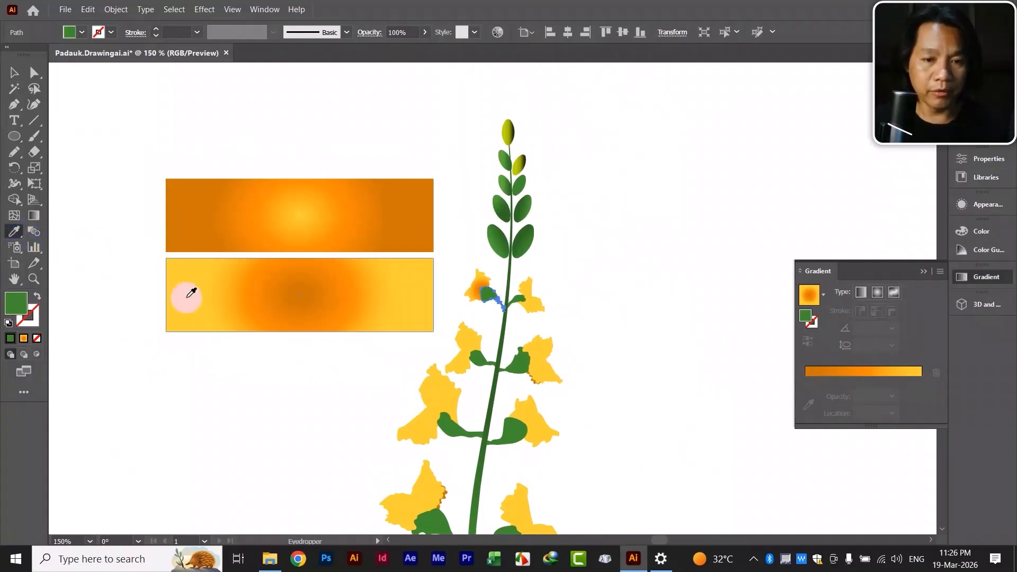
click(494, 231)
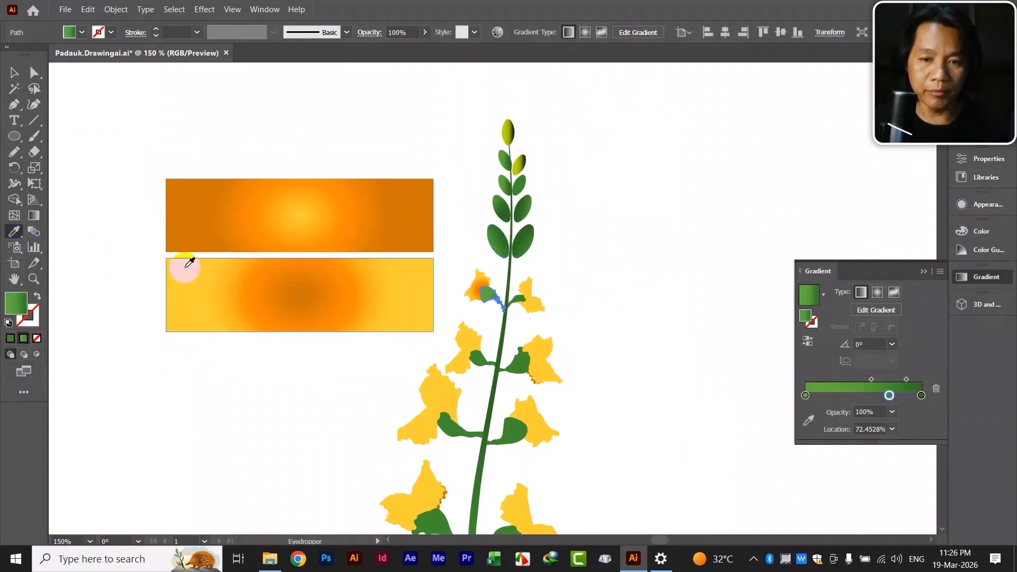
click(508, 129)
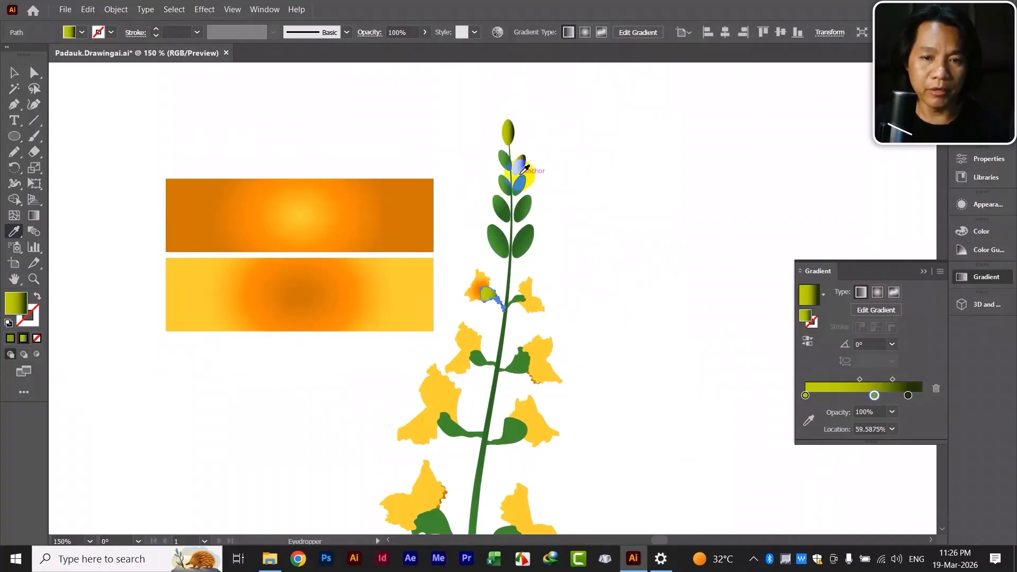
click(376, 195)
click(14, 73)
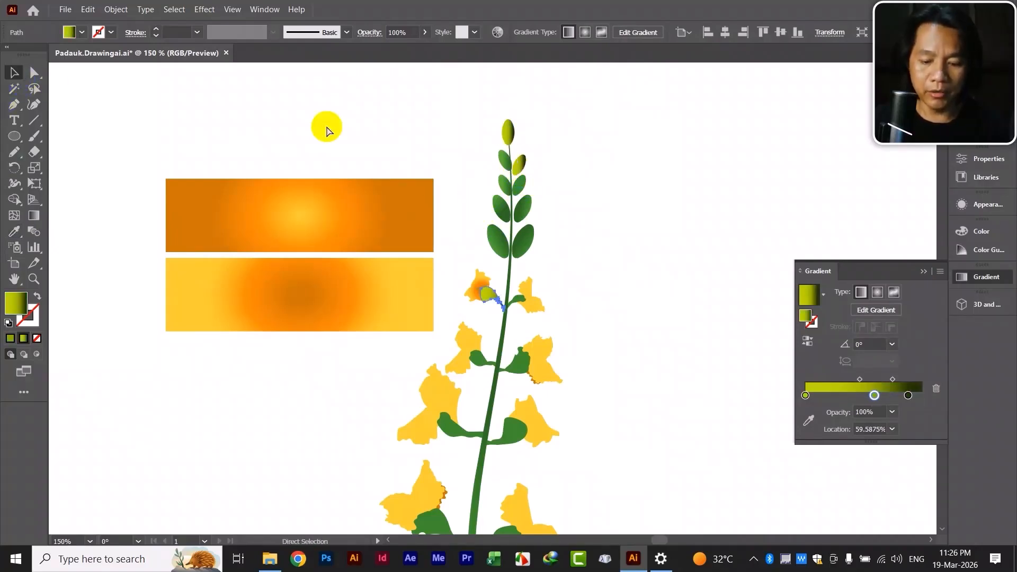
Redirect the calyx's yellow-olive linear gradient diagonally at about -136°, with the dark end towards its lower petal-side edge
key(ctrl+plus)
key(ctrl+plus)
key(ctrl+plus)
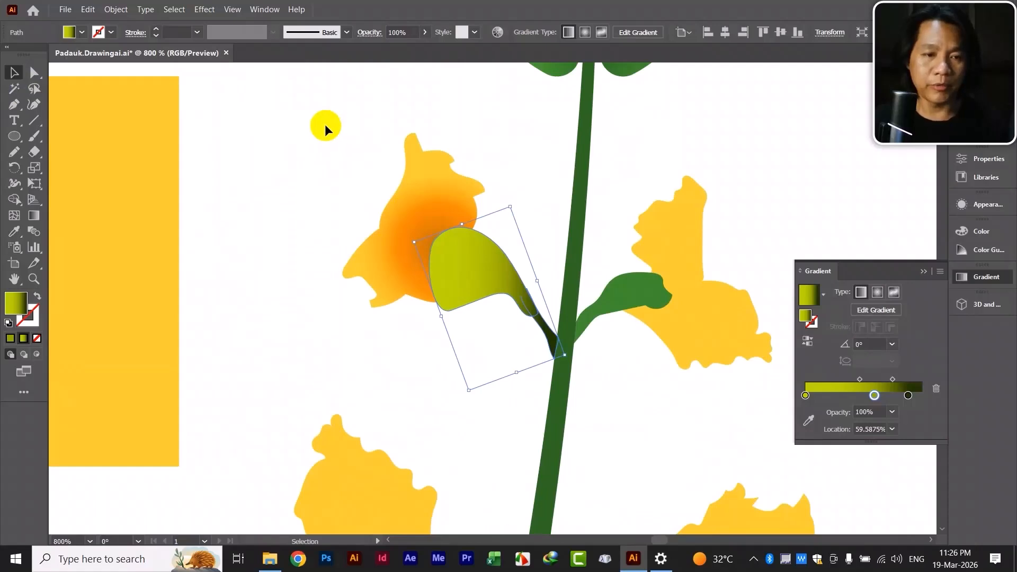
click(33, 215)
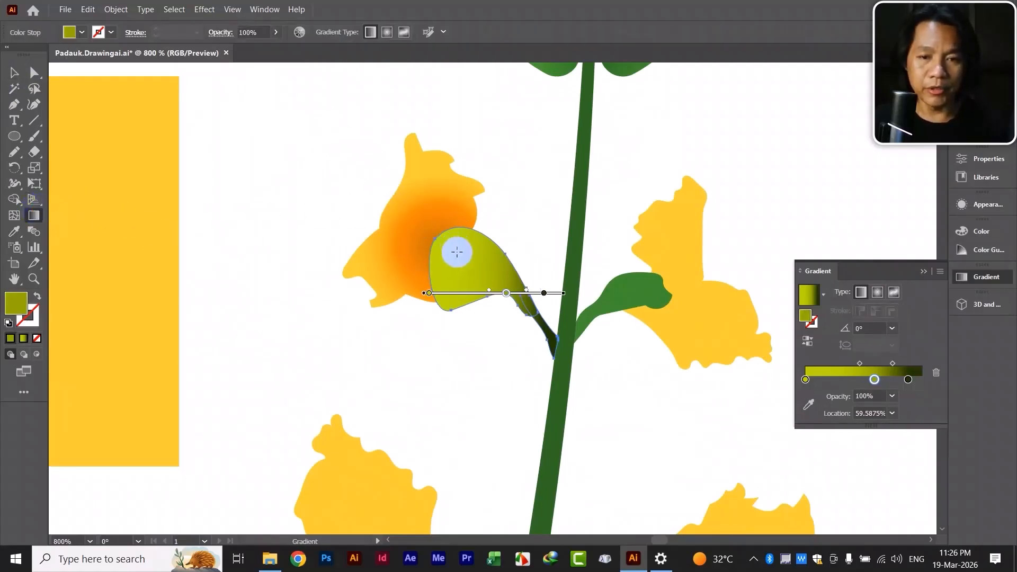
mouse_move(522, 227)
mouse_down()
mouse_move(477, 315)
mouse_move(463, 275)
mouse_move(477, 288)
mouse_move(456, 288)
mouse_move(513, 283)
mouse_move(480, 313)
mouse_up()
click(485, 307)
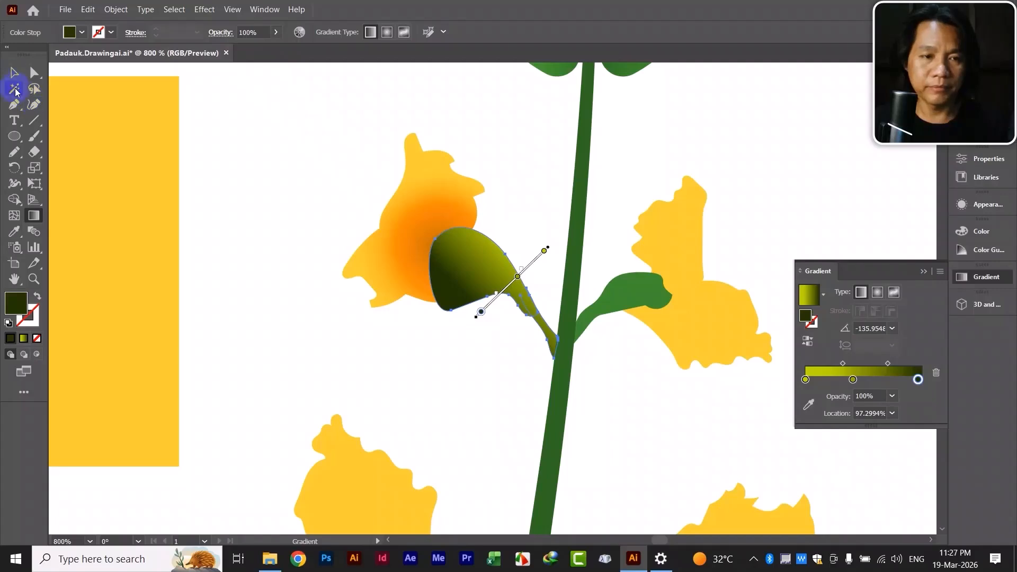
click(14, 80)
click(263, 169)
Examine the shaded uppermost left flower against the flat-coloured flower opposite it on the branch
key(ctrl+minus)
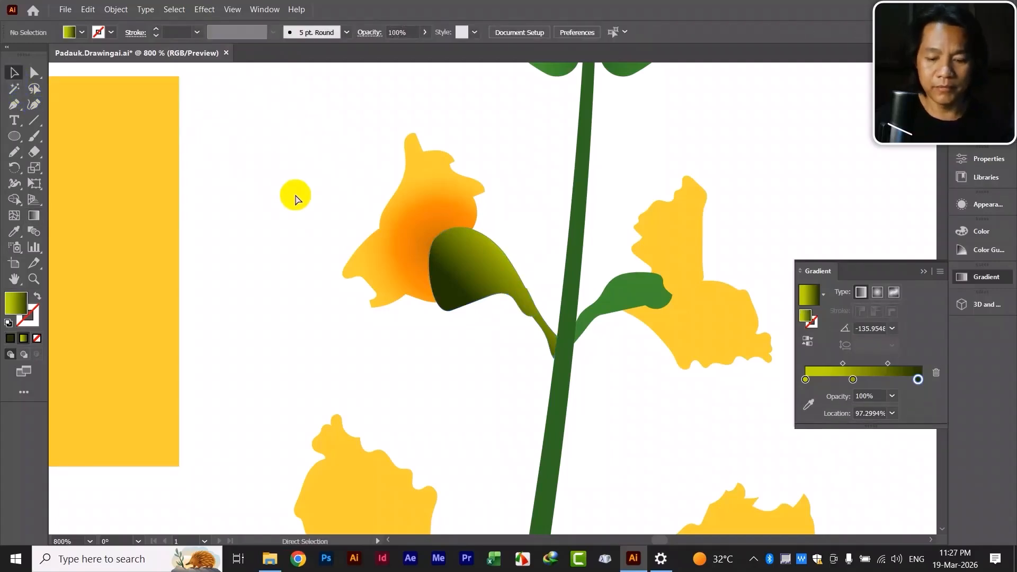
key(ctrl+minus)
key(ctrl+minus)
key(ctrl+minus)
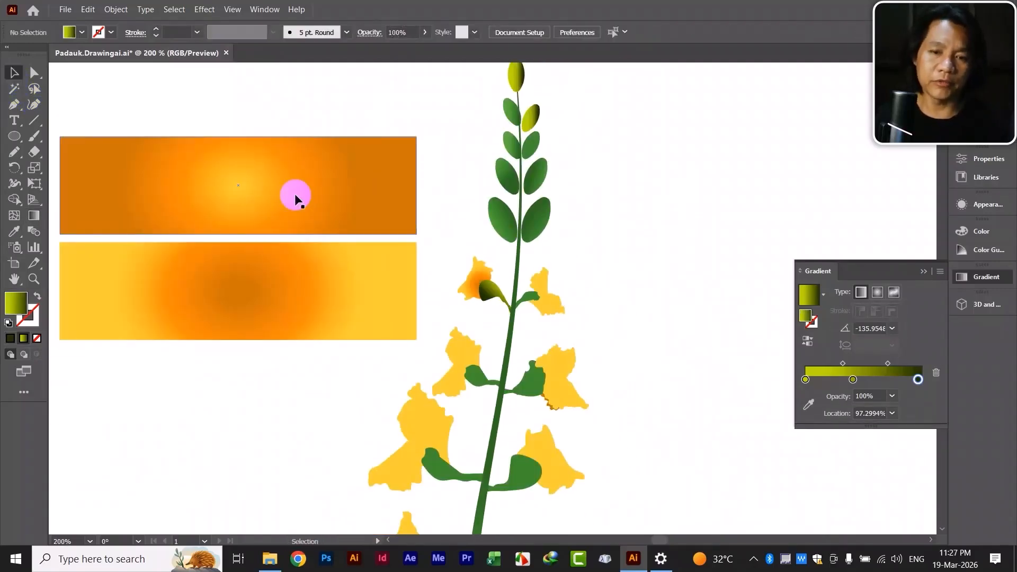
drag(619, 271, 625, 208)
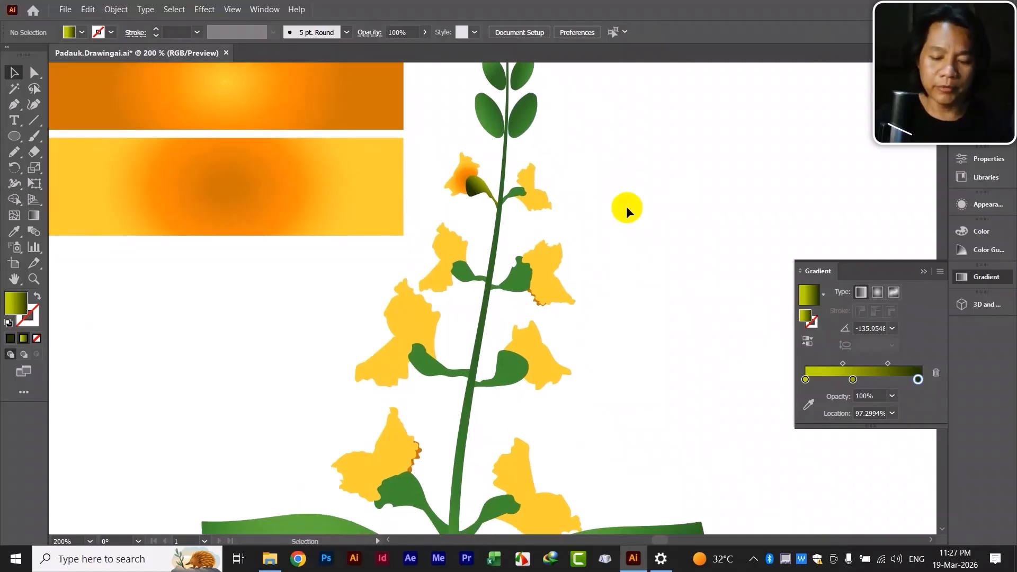
key(ctrl+minus)
key(ctrl+minus)
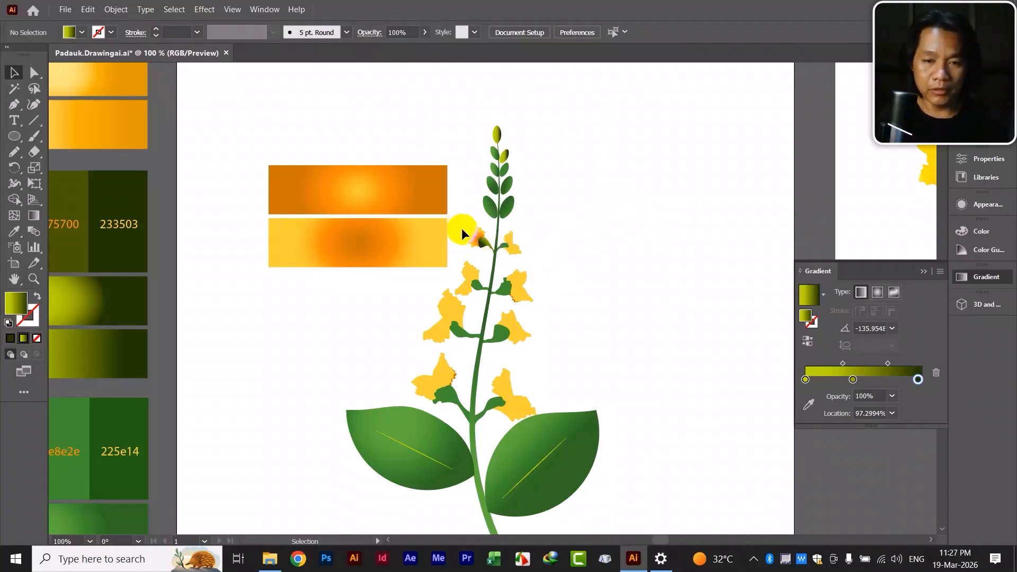
drag(484, 245, 485, 246)
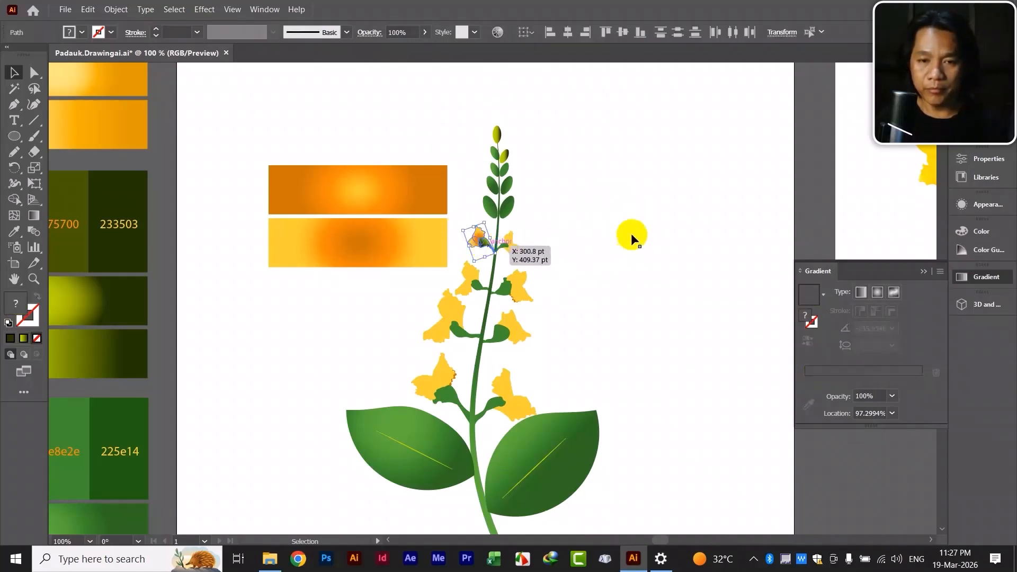
click(616, 239)
click(511, 244)
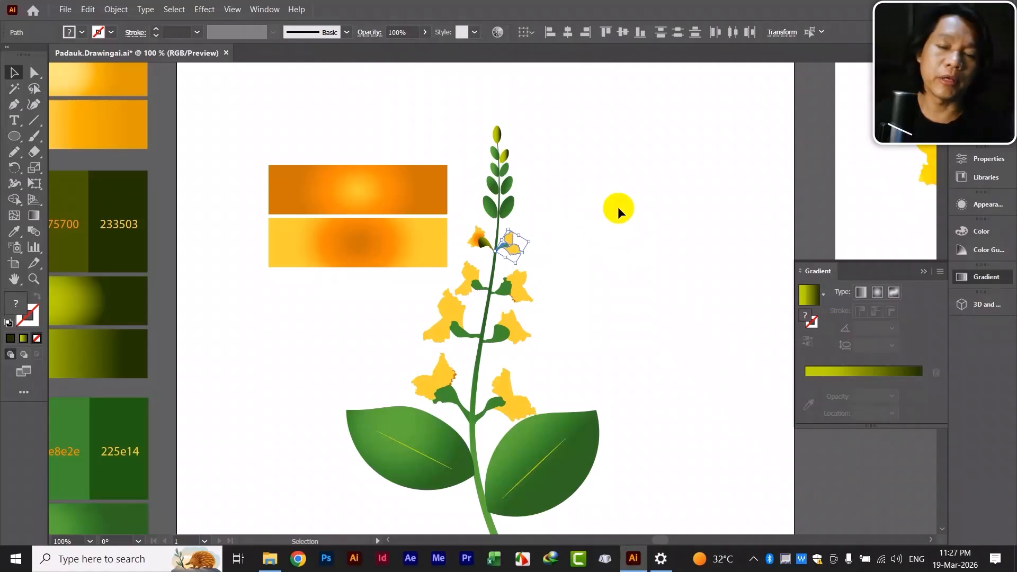
click(610, 209)
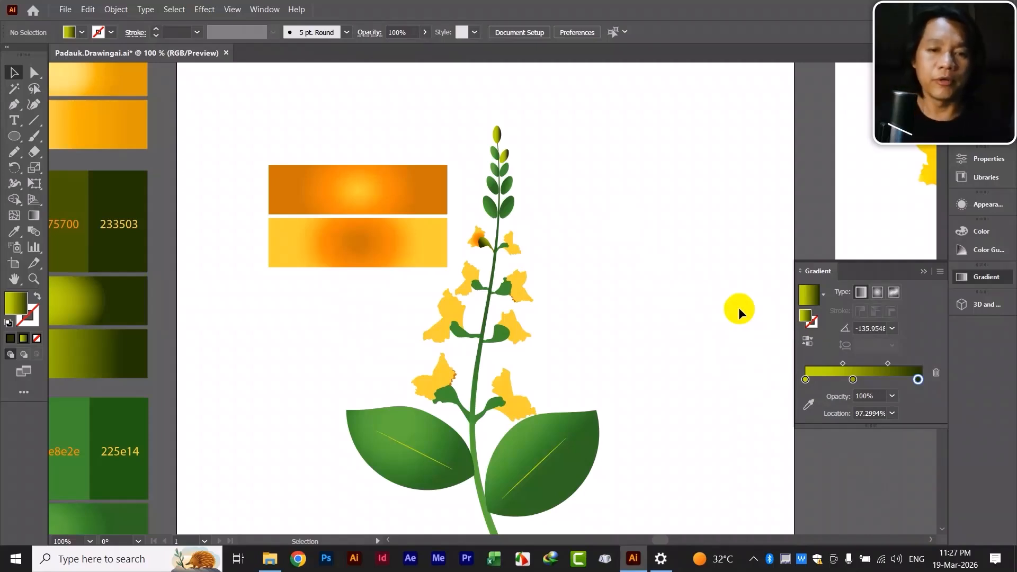
Delete the two orange radial gradient sample bars beside the flower branch
drag(279, 156, 365, 266)
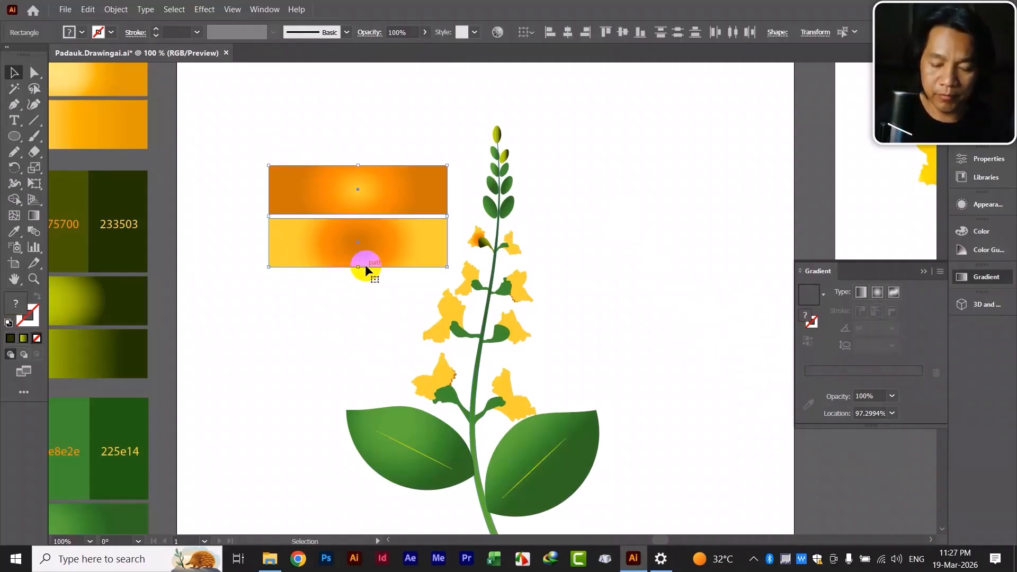
key(Delete)
drag(645, 287, 647, 265)
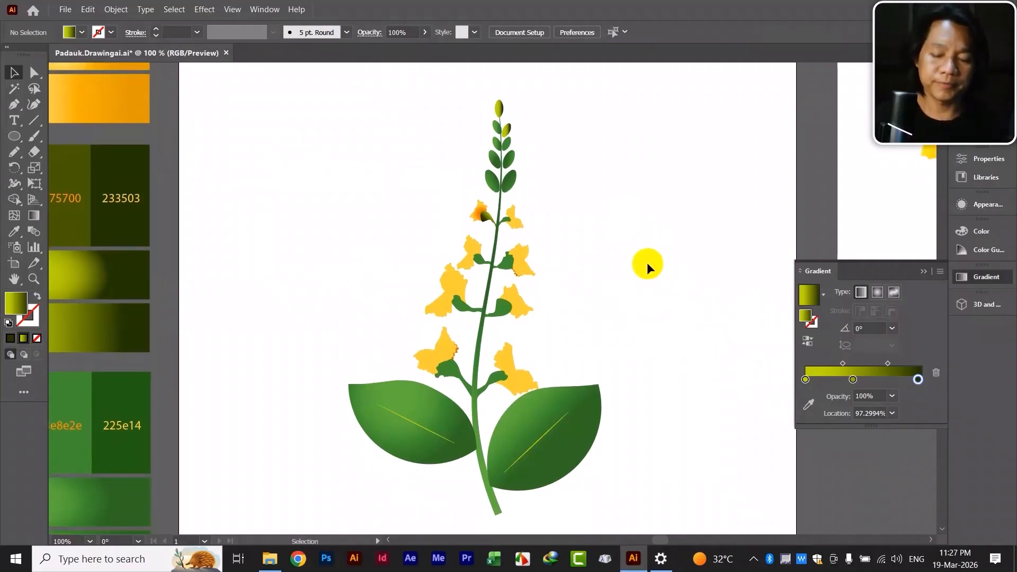
Review the whole padauk branch, from the top buds and flowers down to the two large leaves
key(ctrl+=)
key(ctrl+=)
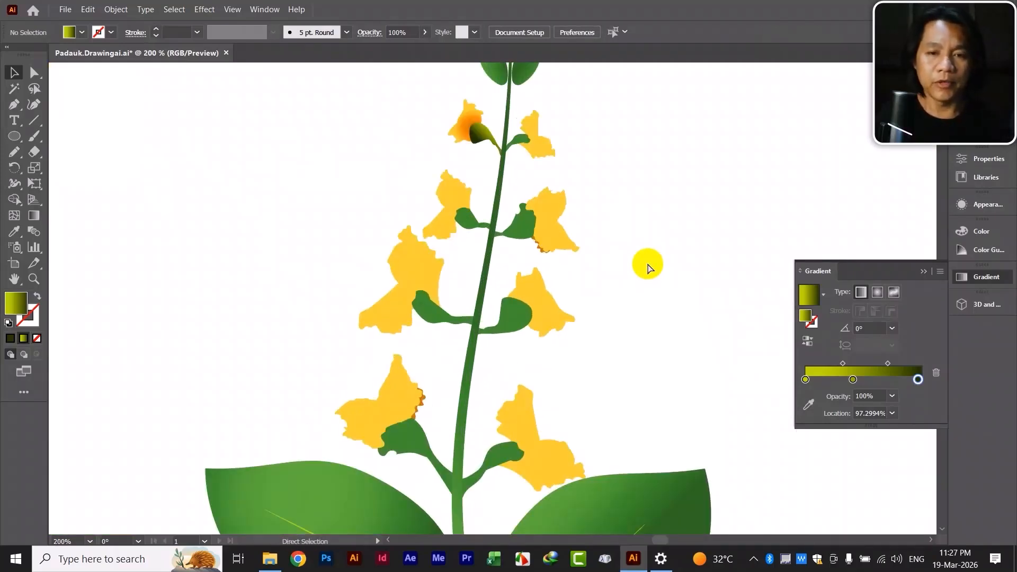
key(ctrl+minus)
key(ctrl+minus)
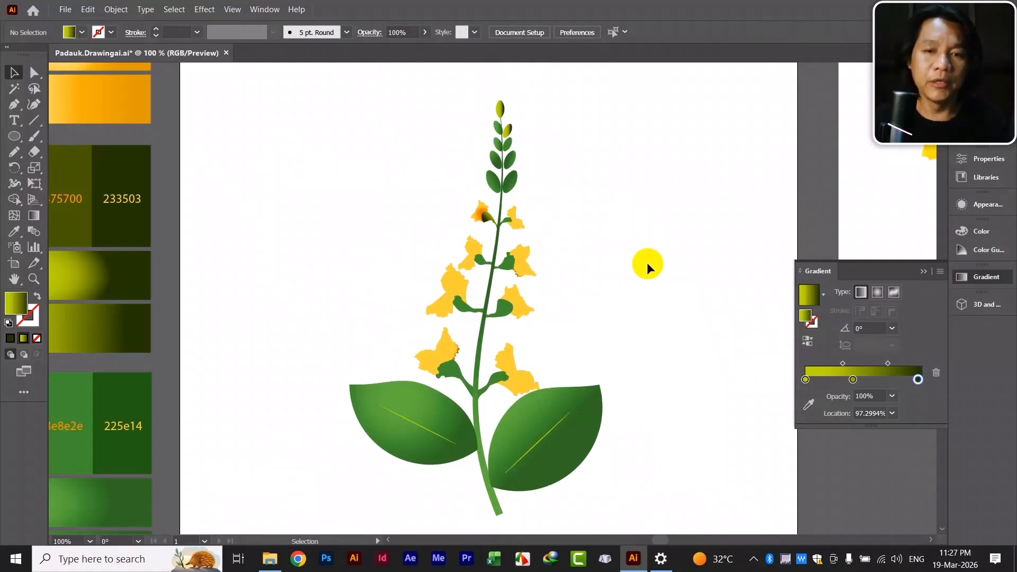
mouse_move(646, 278)
mouse_down()
mouse_move(637, 268)
mouse_move(646, 299)
mouse_up()
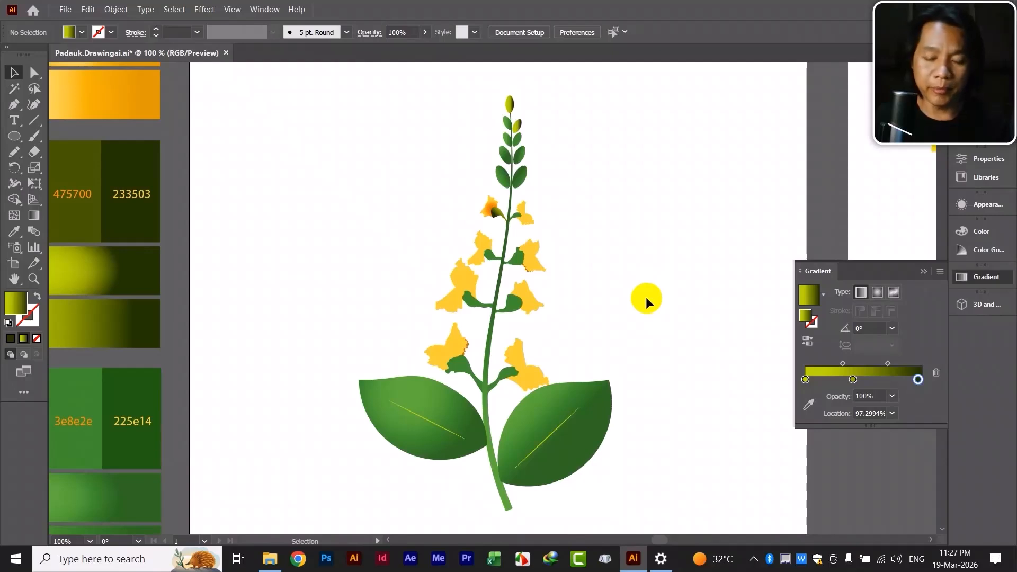
key(a)
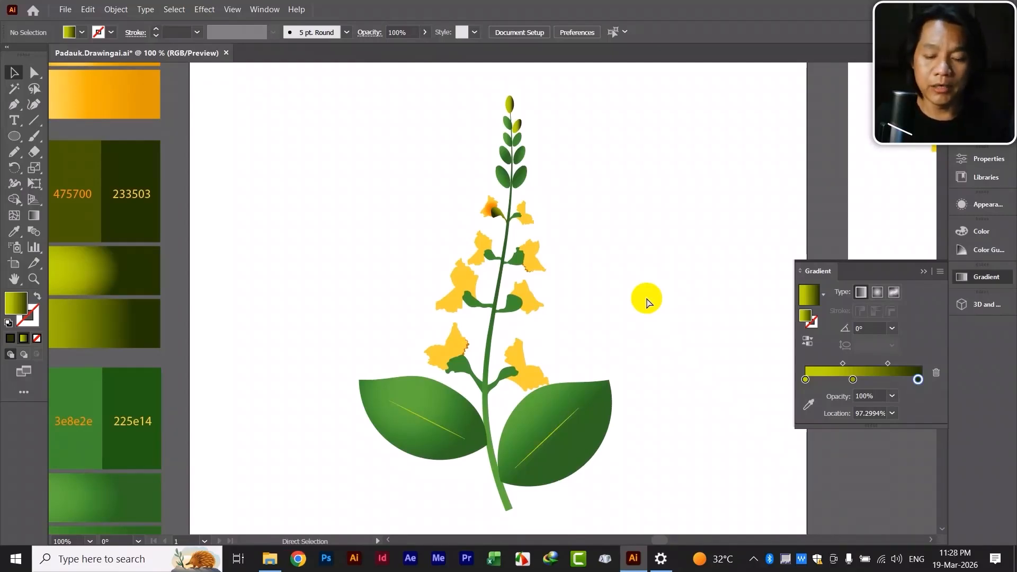
key(ctrl+minus)
key(ctrl+minus)
key(ctrl+equal)
key(ctrl+equal)
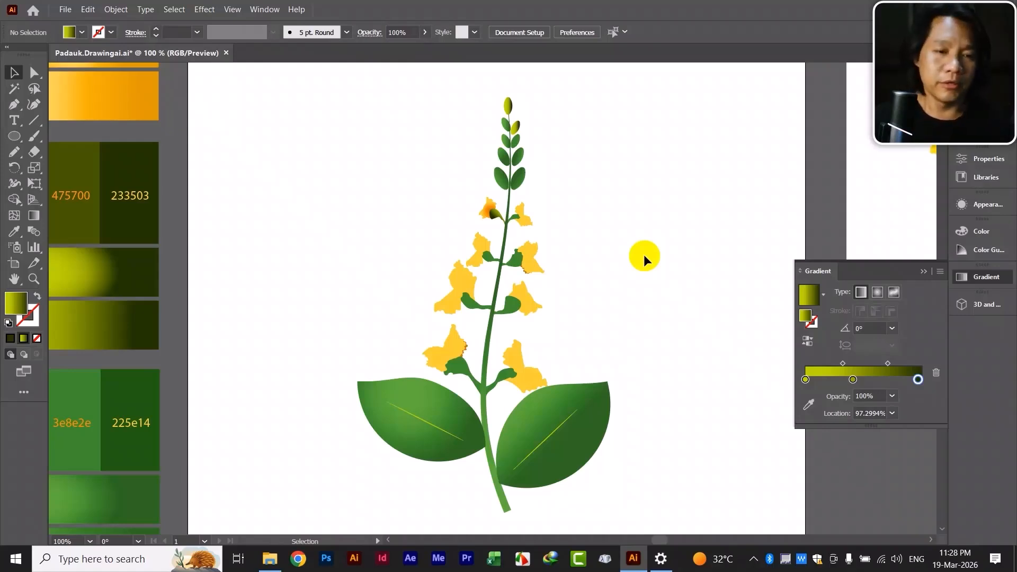
drag(190, 191, 165, 230)
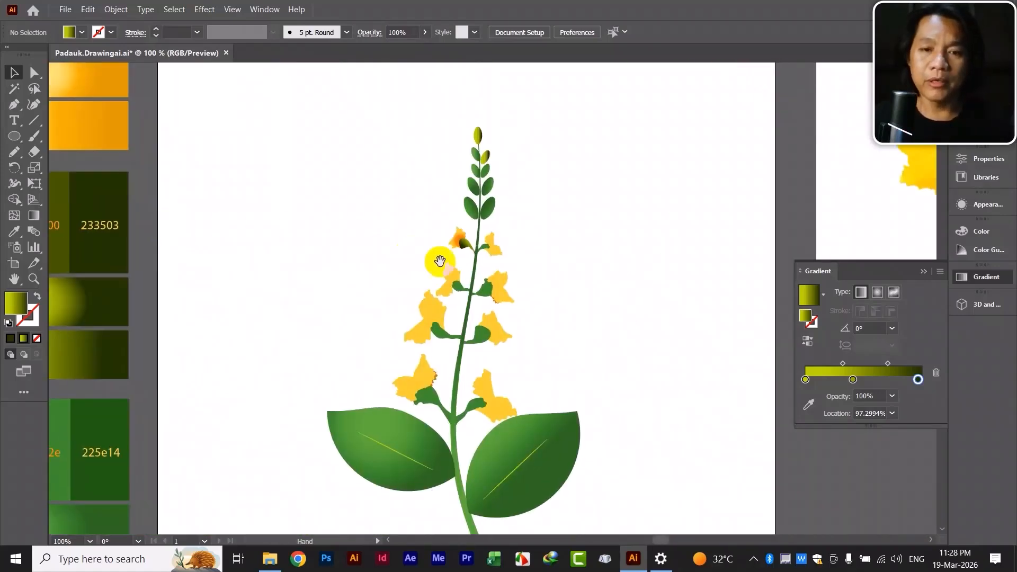
drag(549, 272, 525, 233)
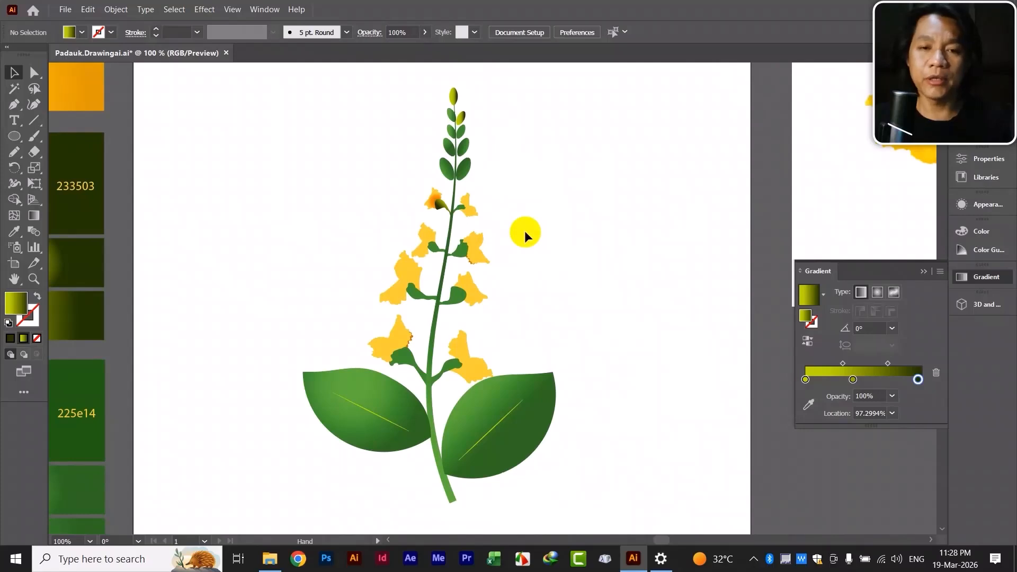